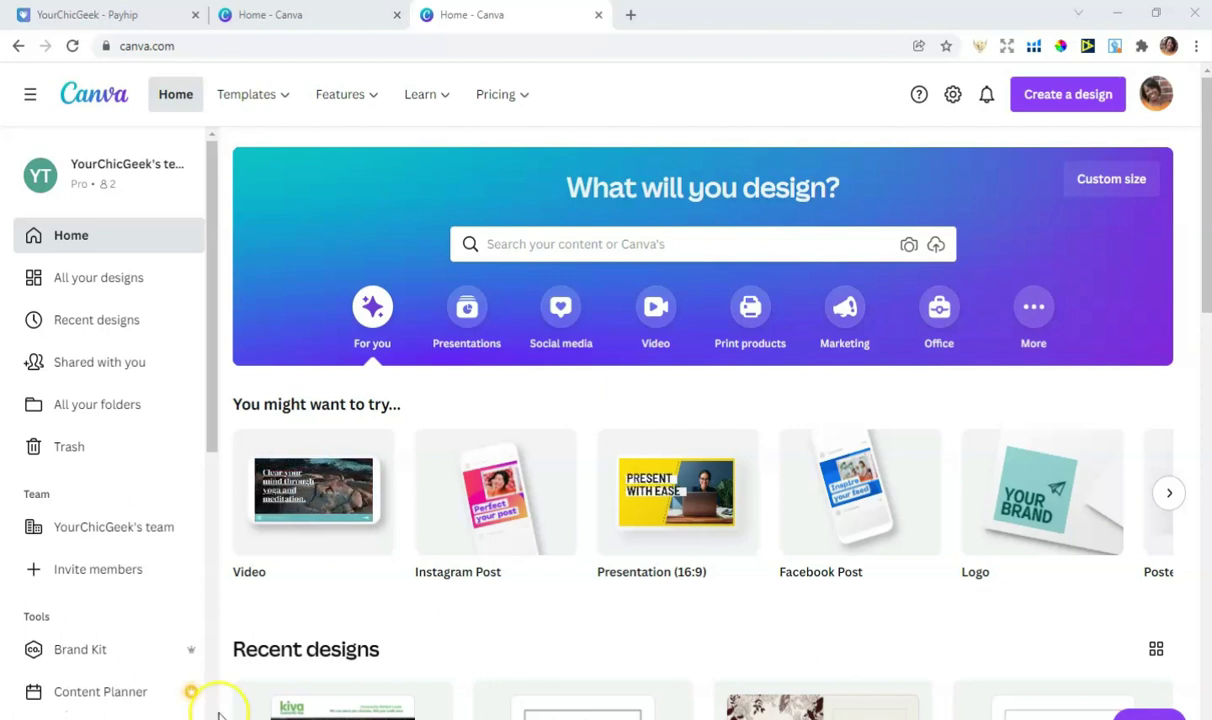
- Look through the journal and planner products listed in the YourChicGeek Payhip shop
click(102, 16)
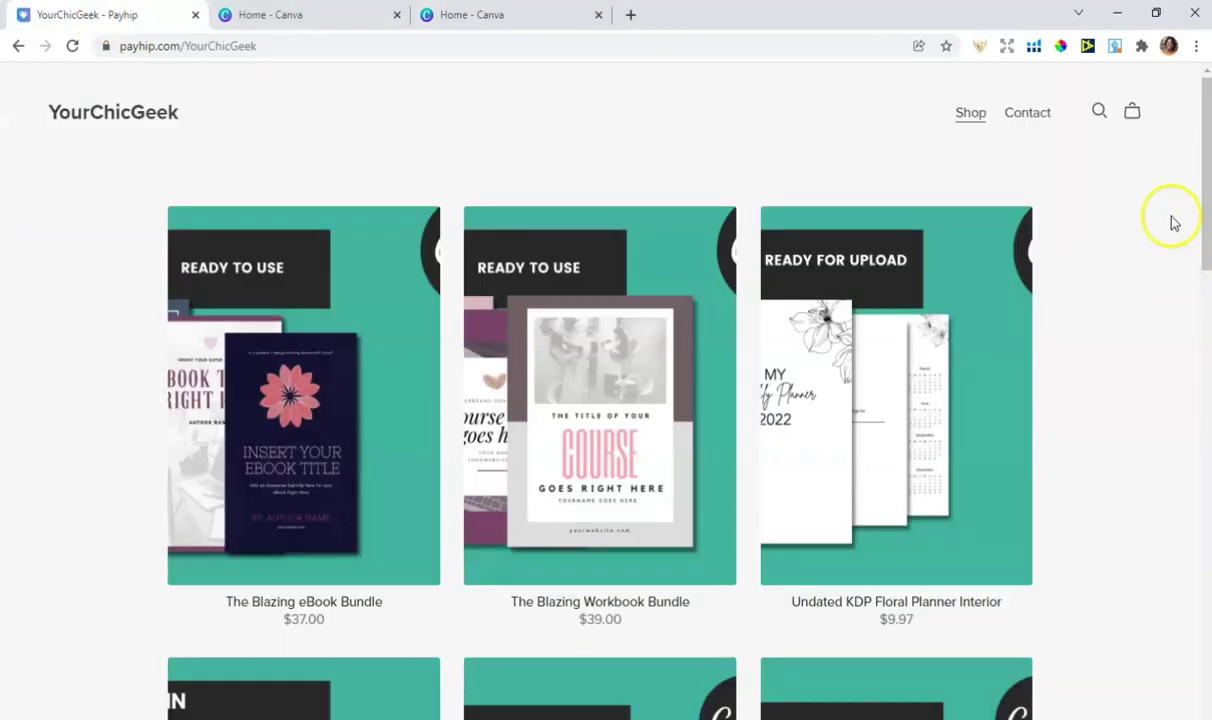
drag(1206, 190, 1207, 370)
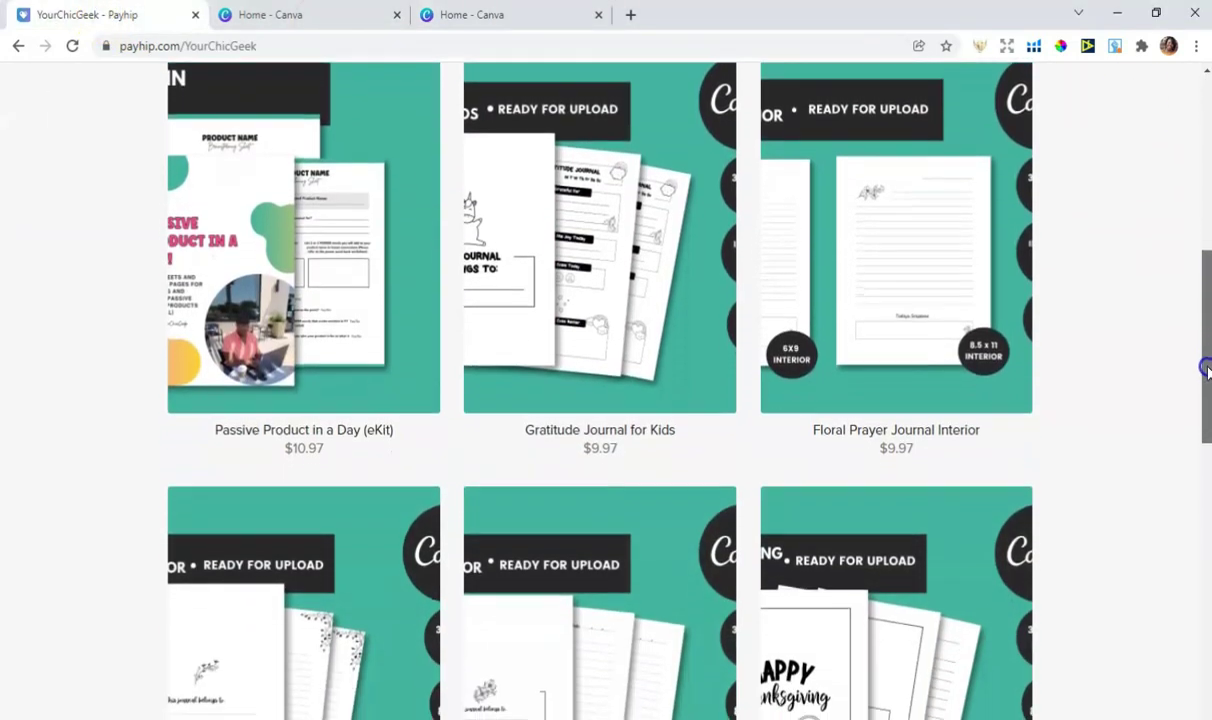
scroll(1200, 390, down, 6)
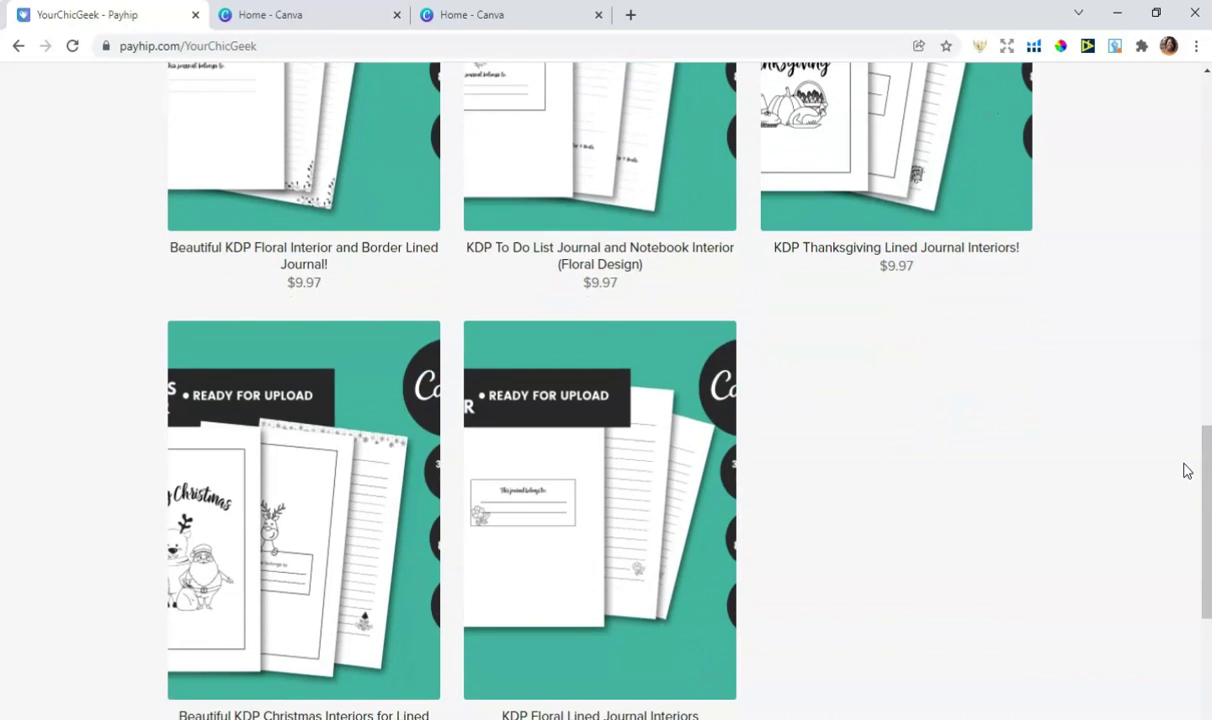
scroll(1179, 457, up, 4)
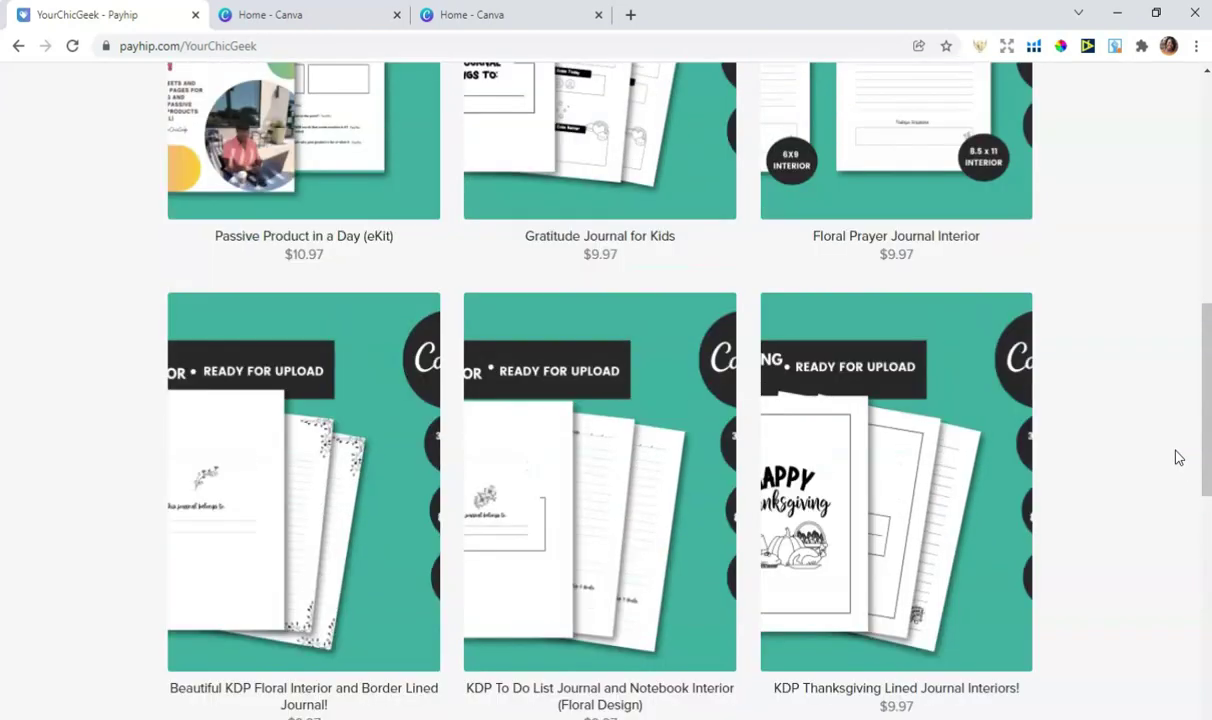
scroll(1179, 457, up, 2)
- Open the Floral Prayer Journal Interior product and view its preview images
click(886, 250)
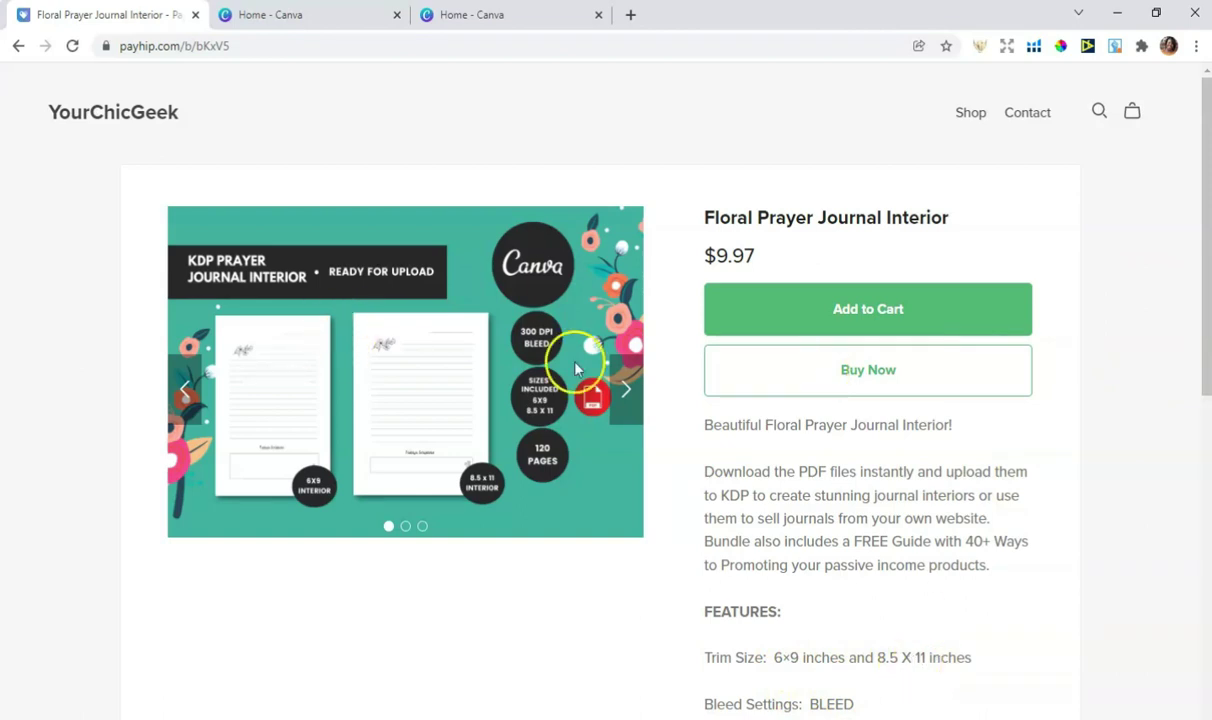
click(626, 396)
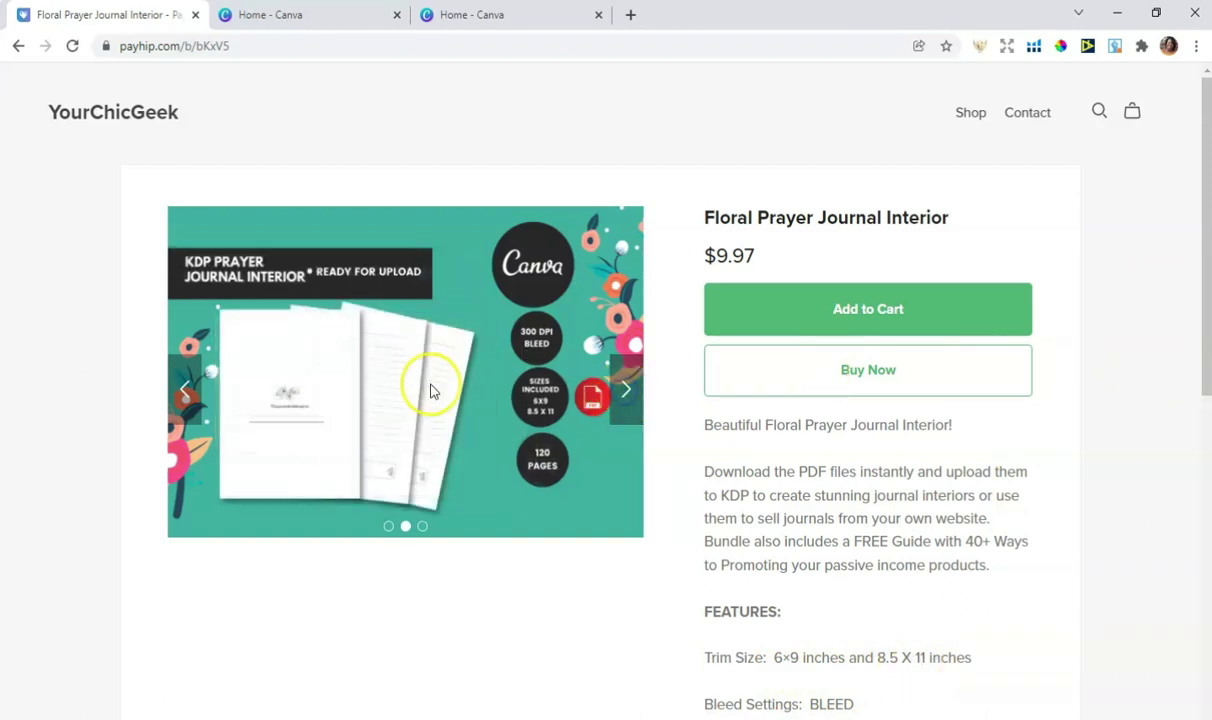
click(632, 392)
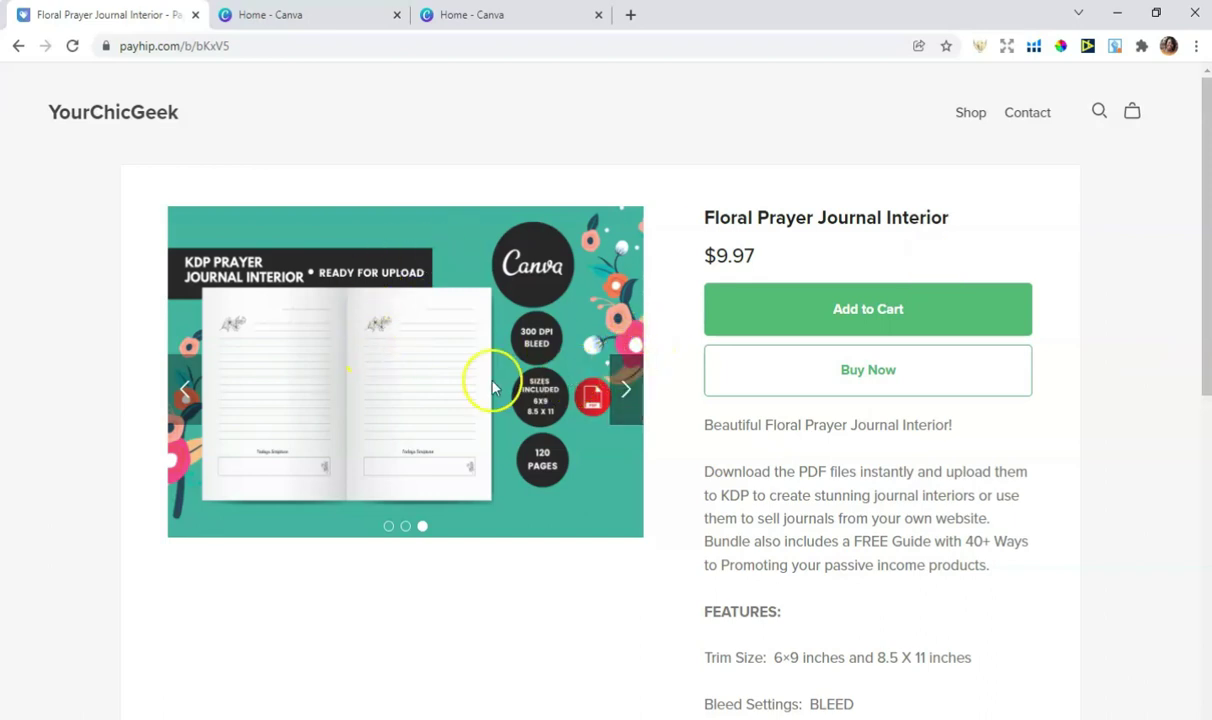
click(627, 394)
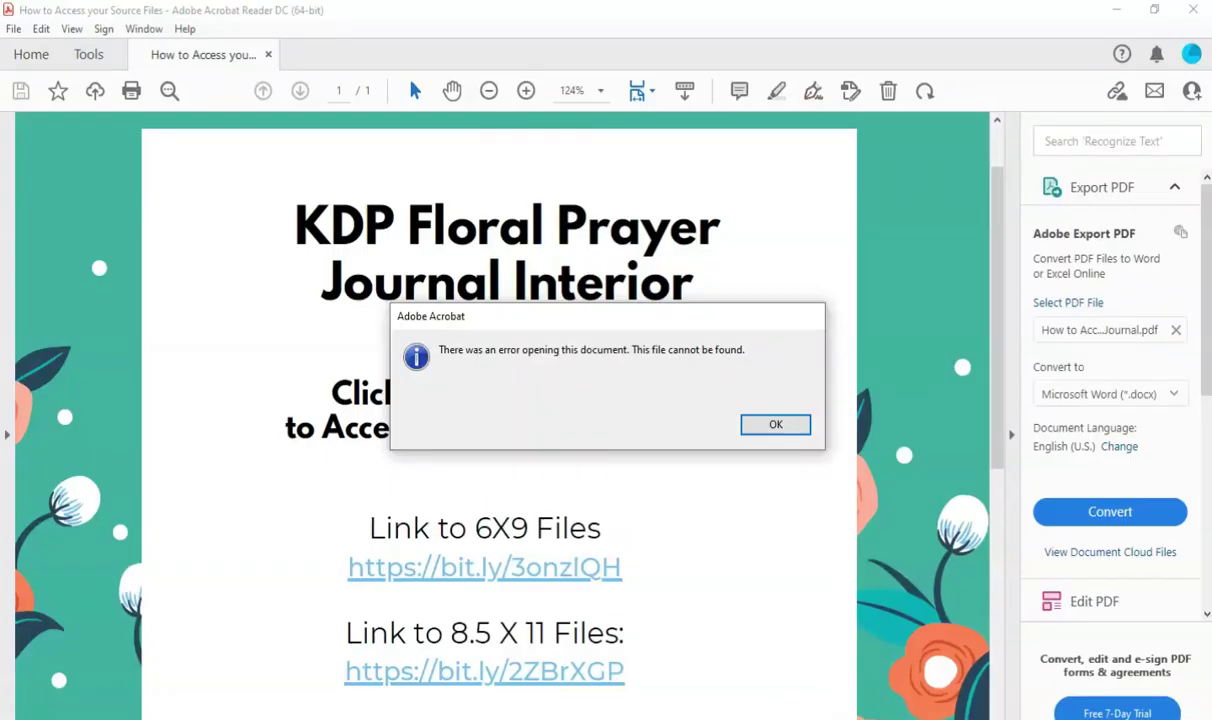
- Open the 6X9 files link from the source-files PDF in Acrobat Reader and close the spare empty browser tab
click(777, 425)
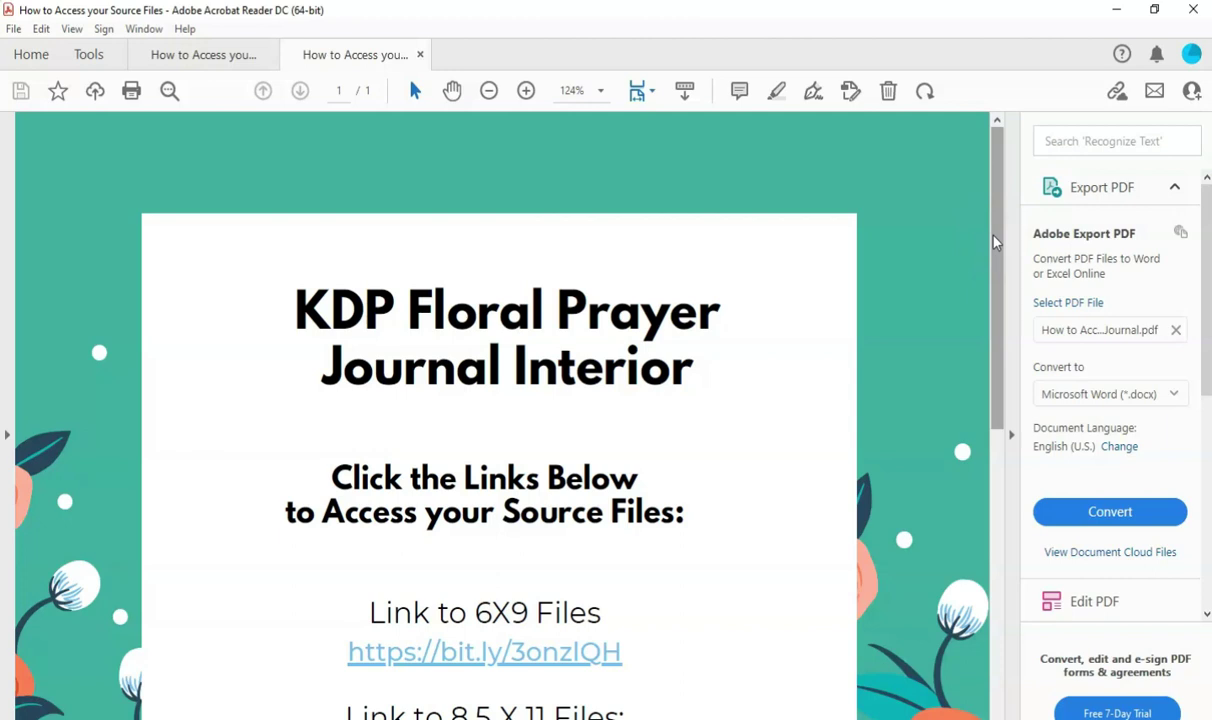
drag(995, 238, 995, 271)
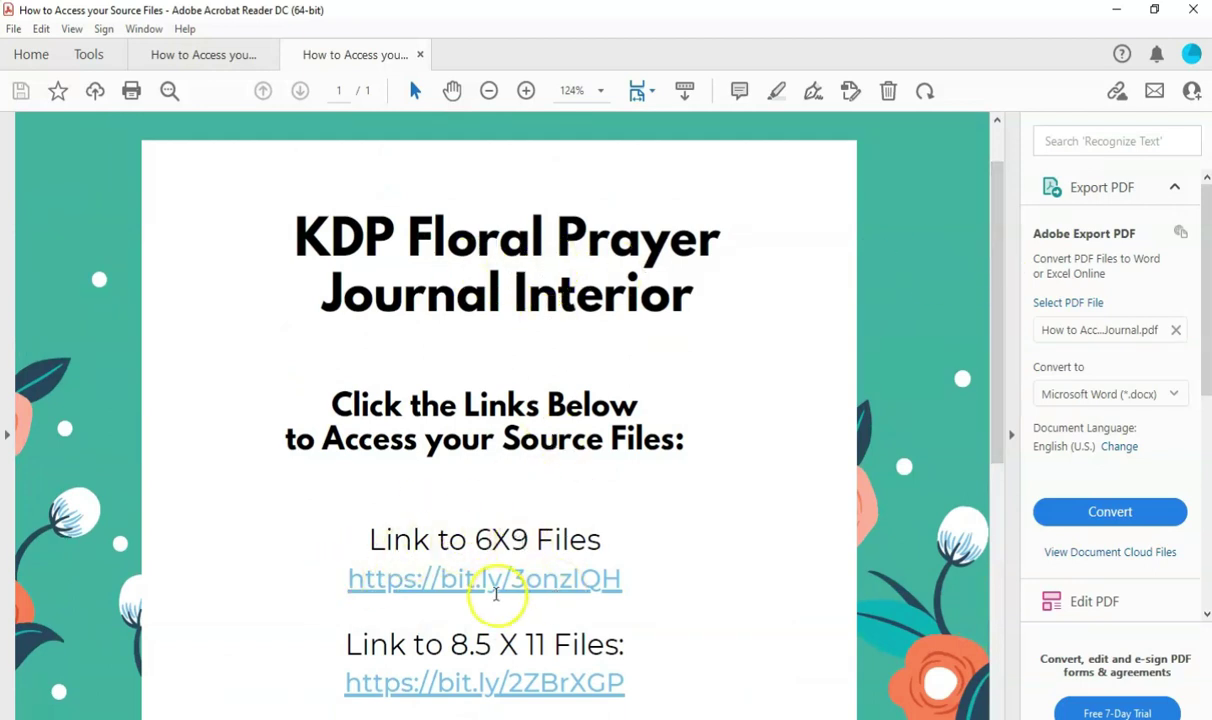
click(507, 585)
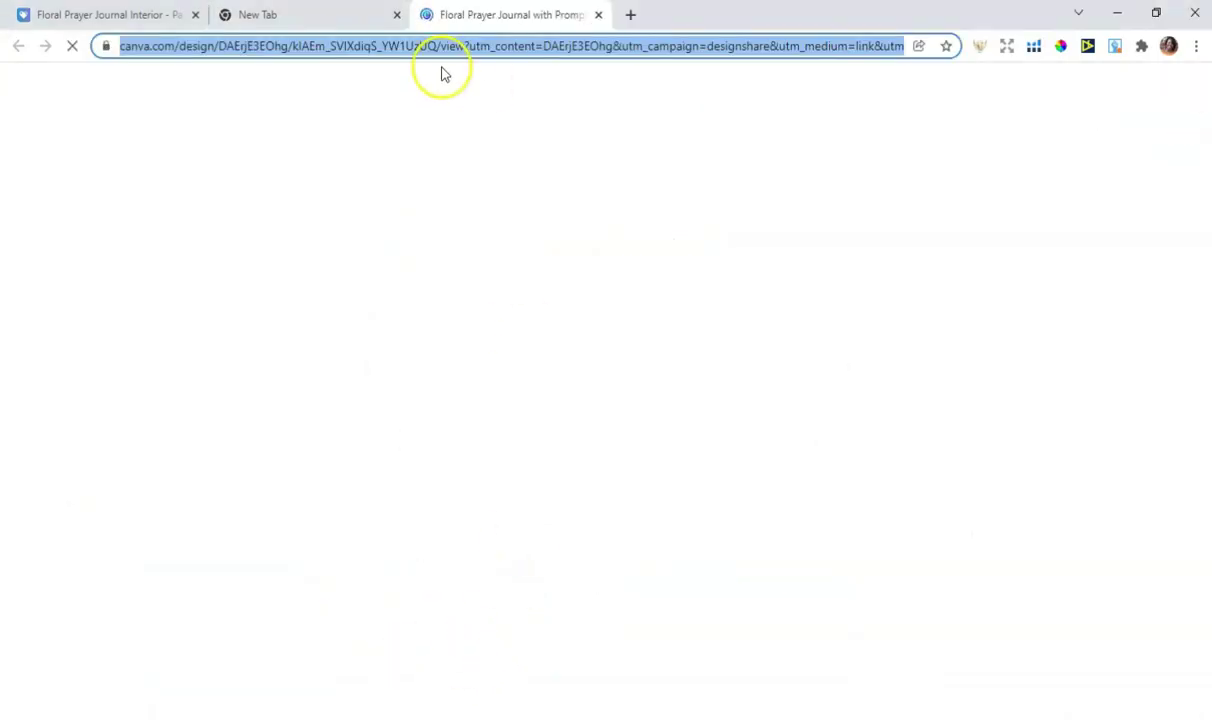
click(397, 15)
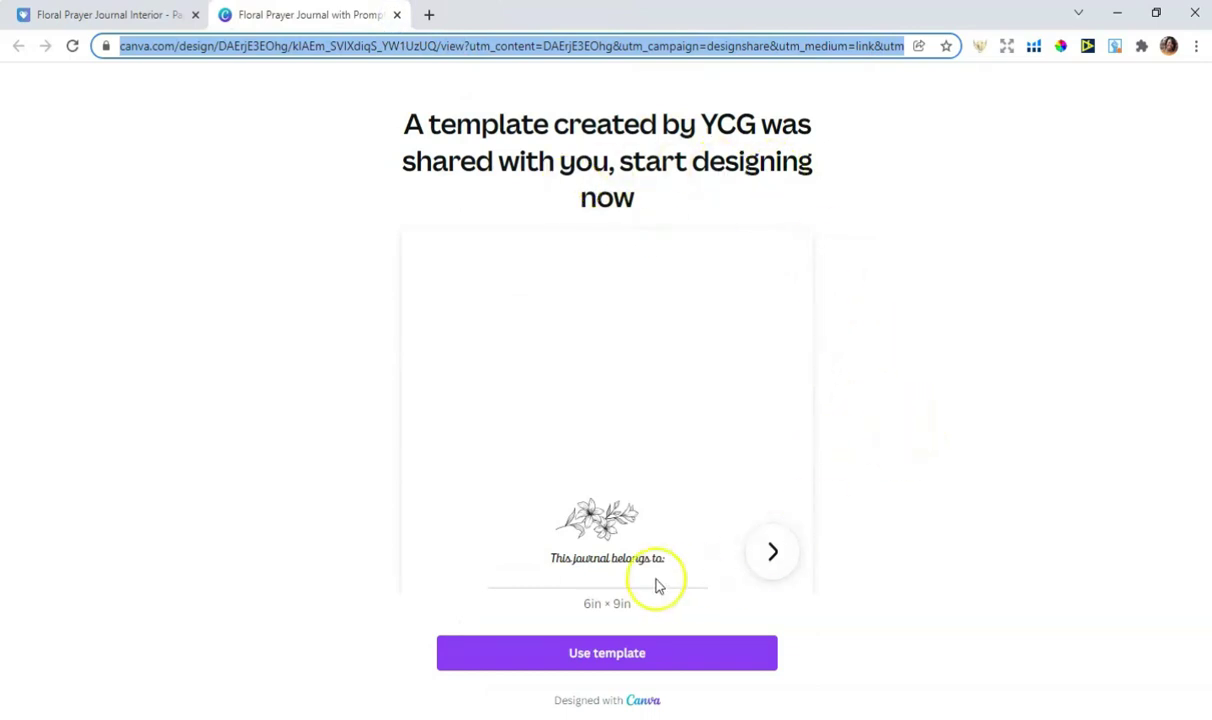
- Create an editable copy from the shared 6 x 9 in template and rename it "Test - Floral Prayer Journal with Prompts #1 (6 x 9 in)"
click(620, 663)
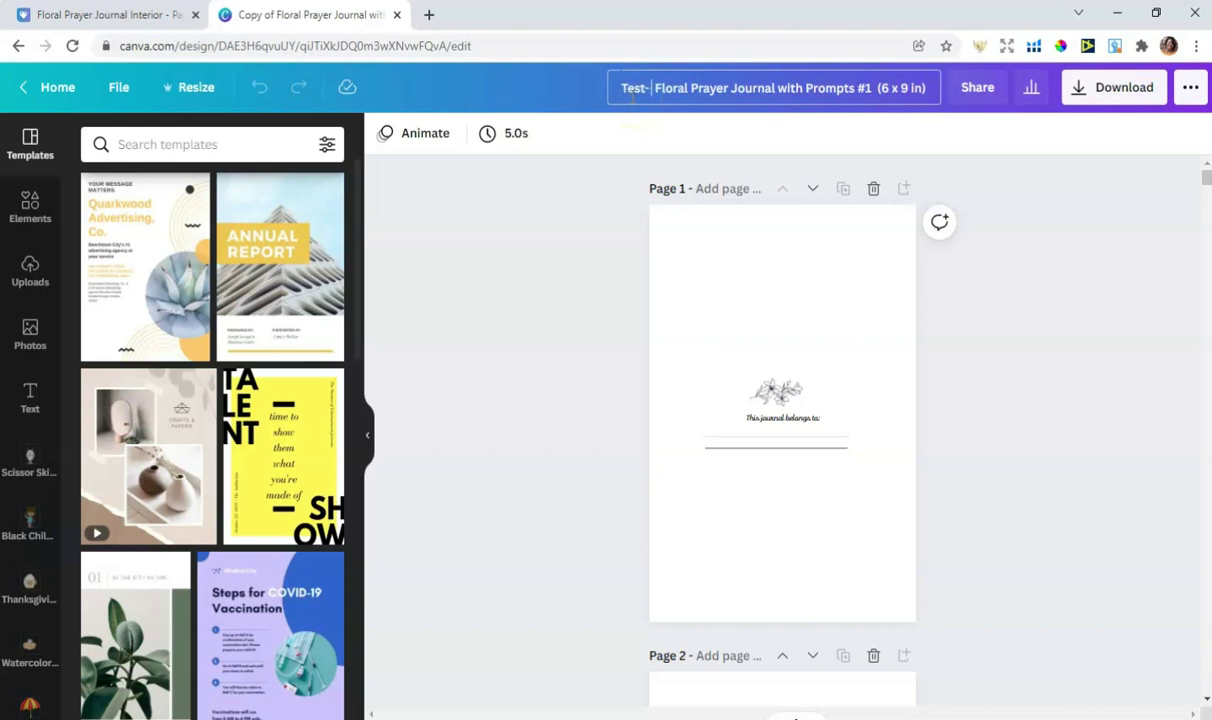
click(983, 300)
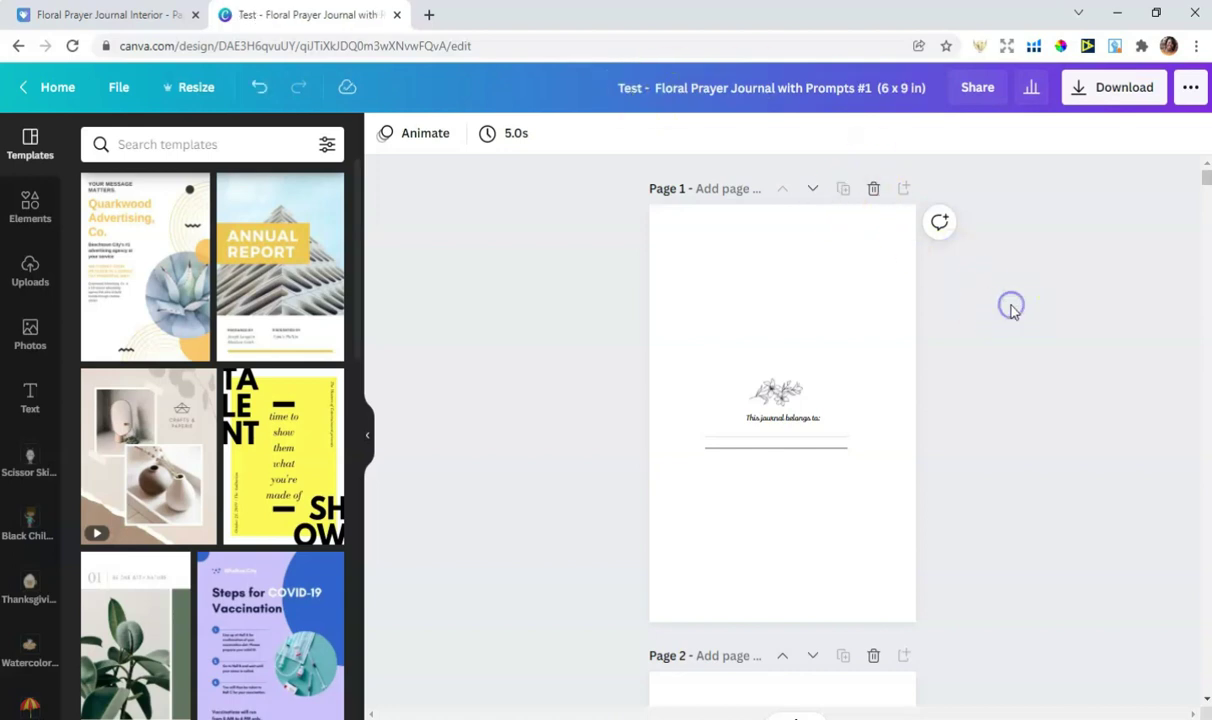
- Examine the layout of the journal's opening page and the lined page that follows it
drag(893, 719, 911, 719)
scroll(1095, 520, up, 2)
scroll(1095, 520, down, 1)
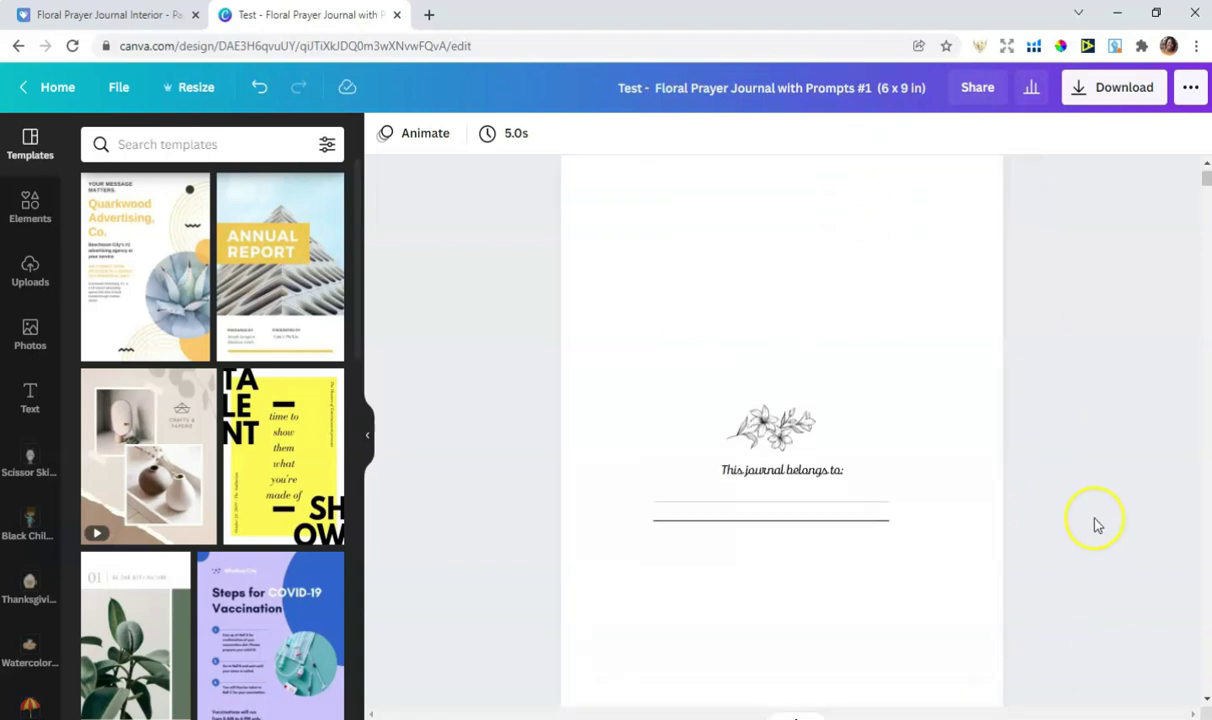
scroll(1095, 520, down, 10)
scroll(1097, 522, up, 5)
scroll(1097, 522, down, 2)
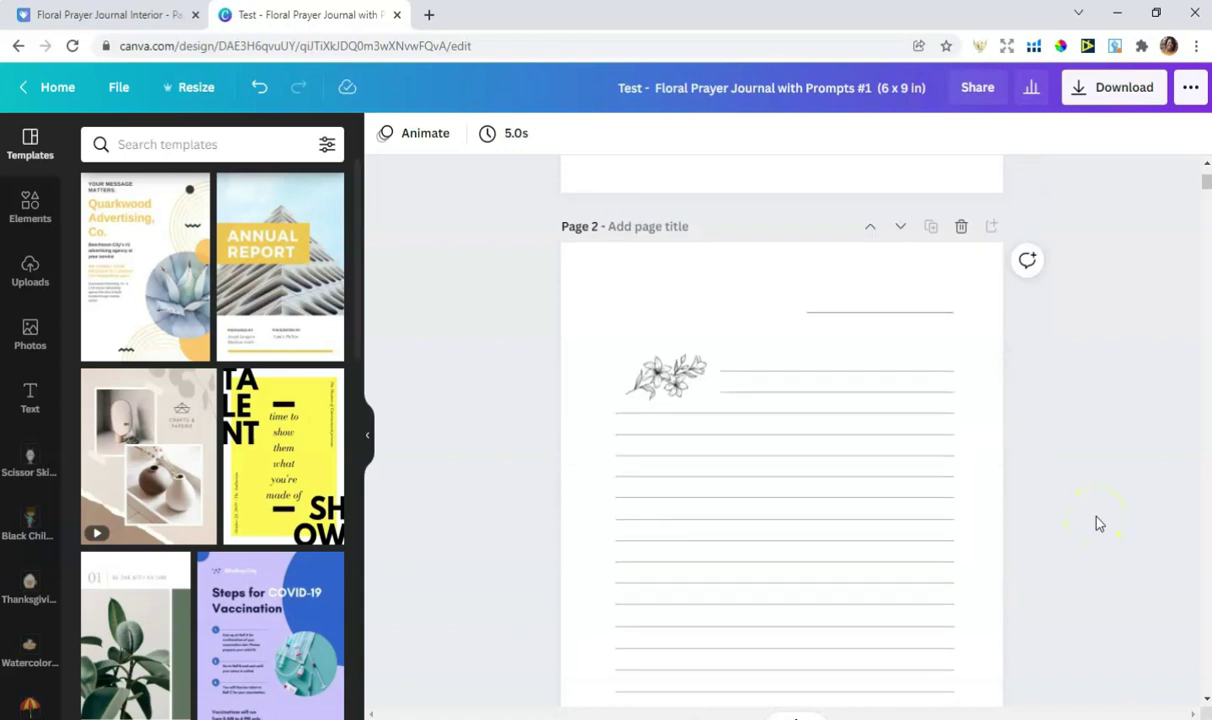
scroll(1097, 522, up, 5)
- Select the "This journal belongs to:" text on page 1 and browse the uploaded fonts for a replacement
click(837, 408)
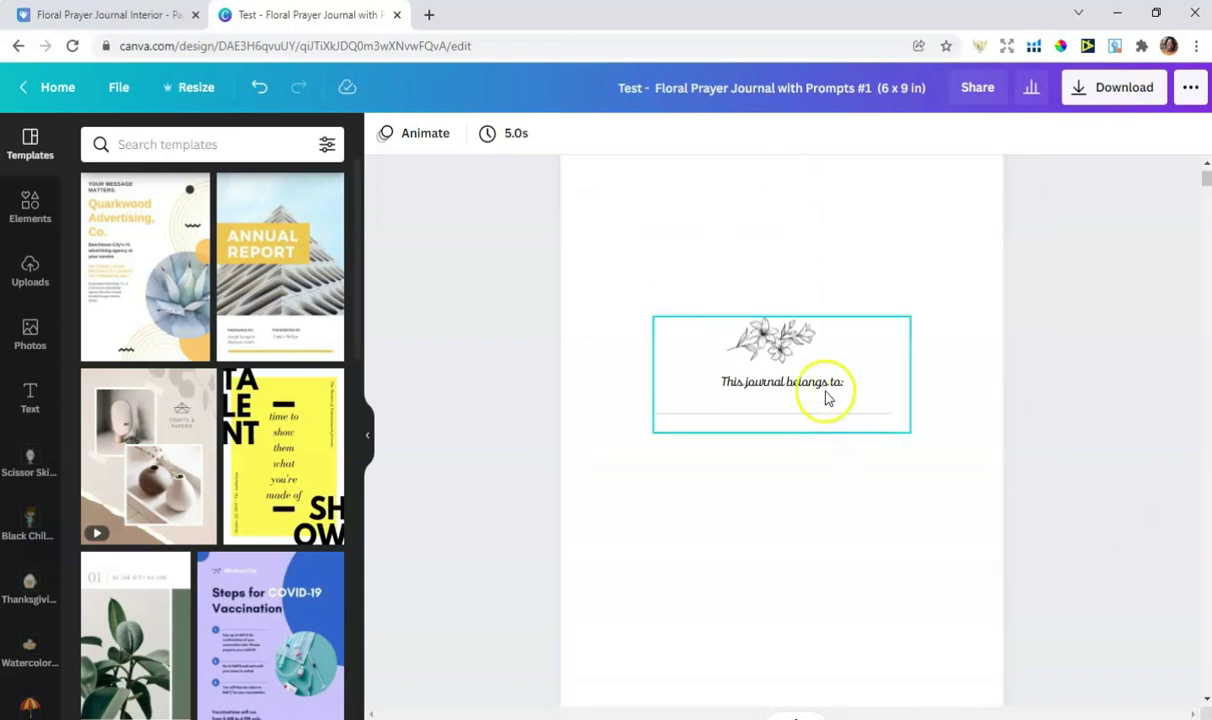
click(816, 386)
click(816, 386)
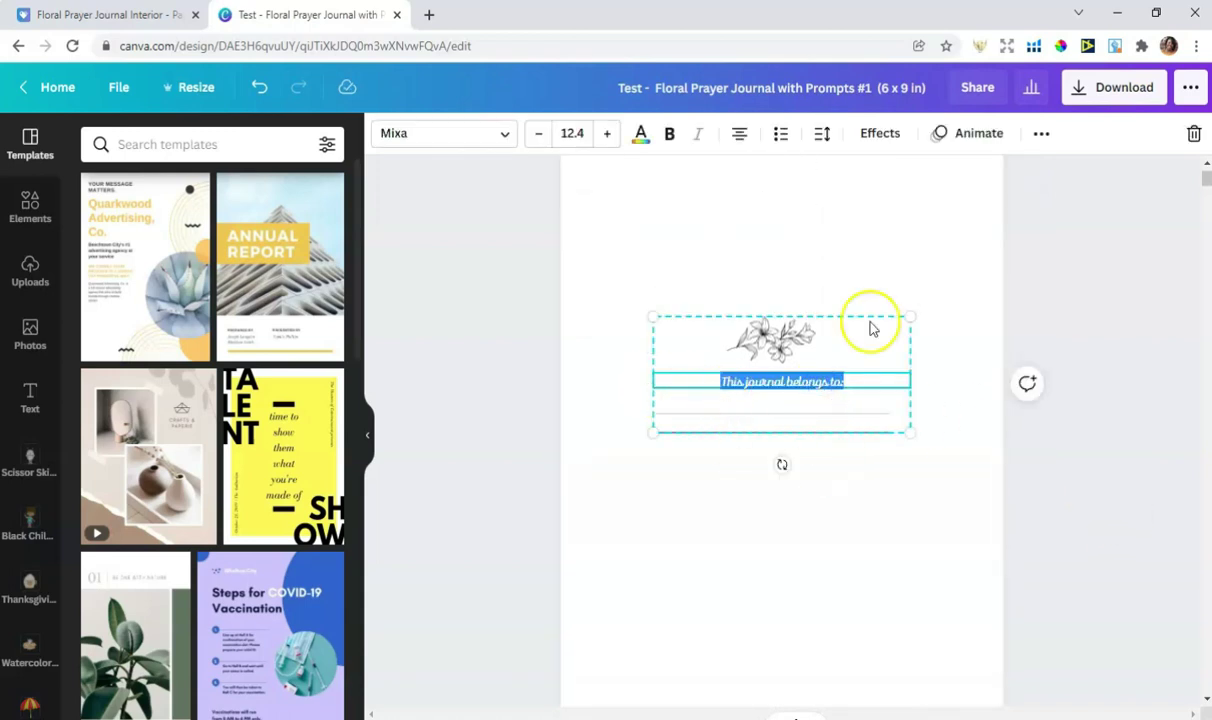
click(497, 145)
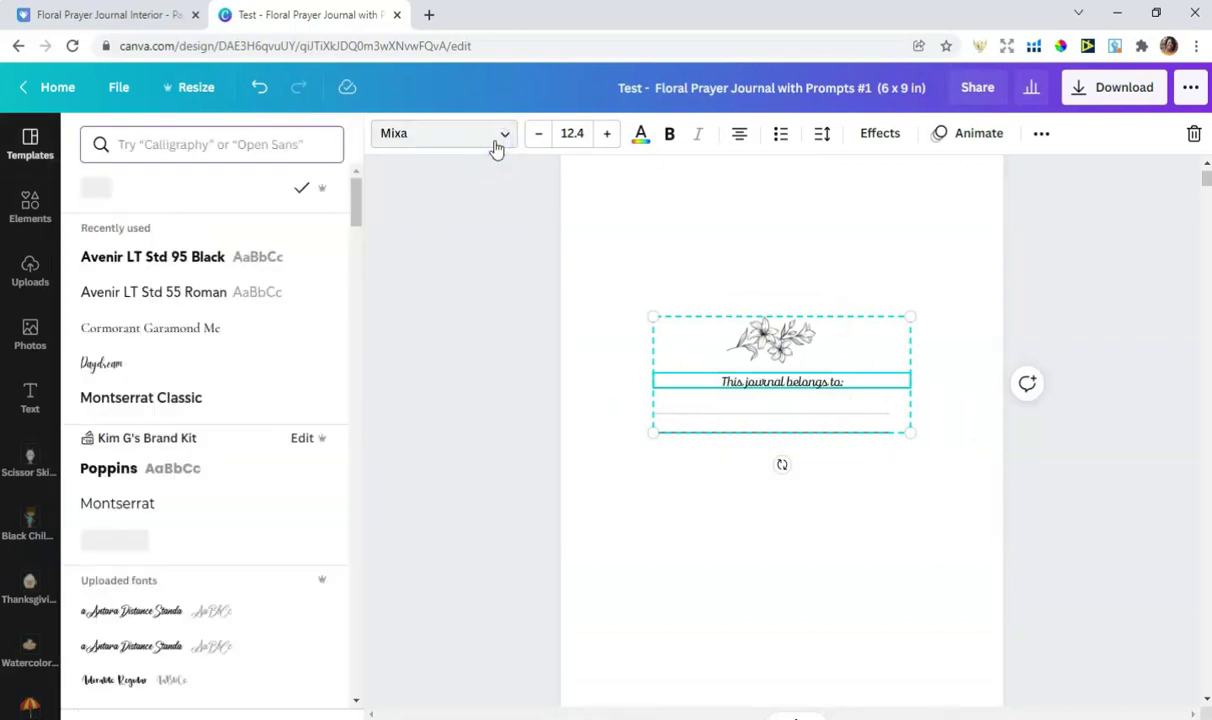
scroll(178, 380, down, 10)
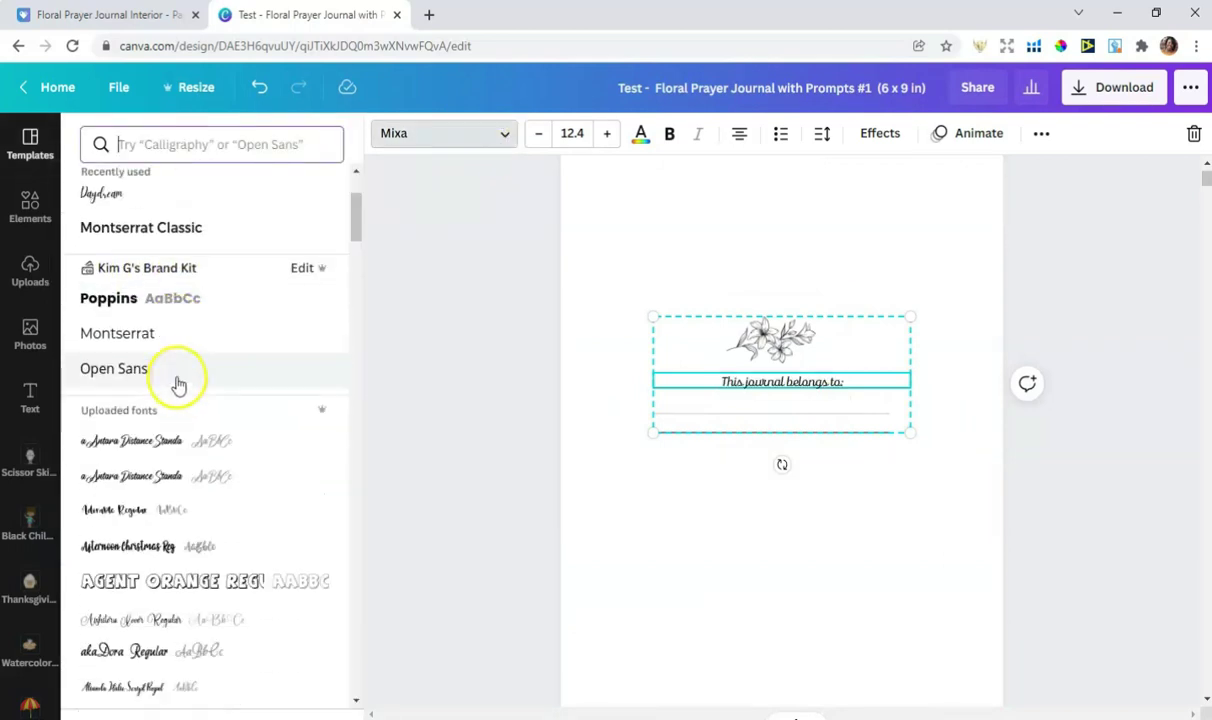
scroll(174, 378, down, 4)
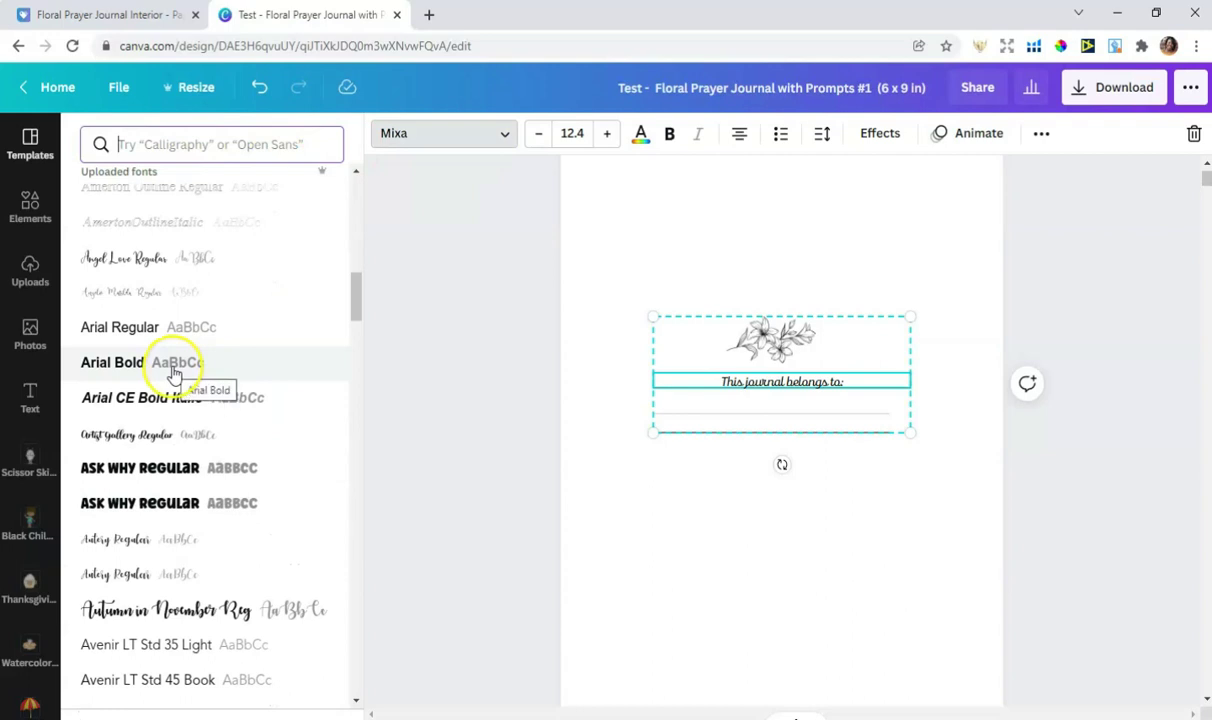
scroll(174, 374, down, 1)
scroll(172, 381, down, 1)
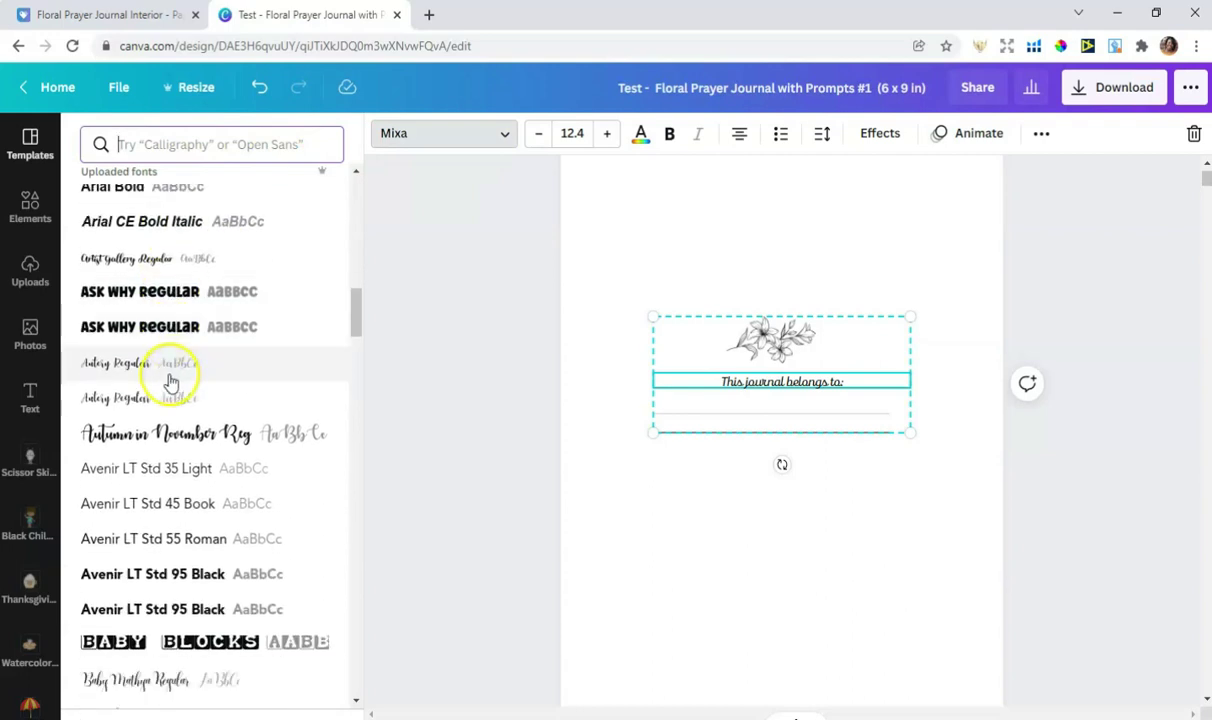
scroll(172, 381, down, 6)
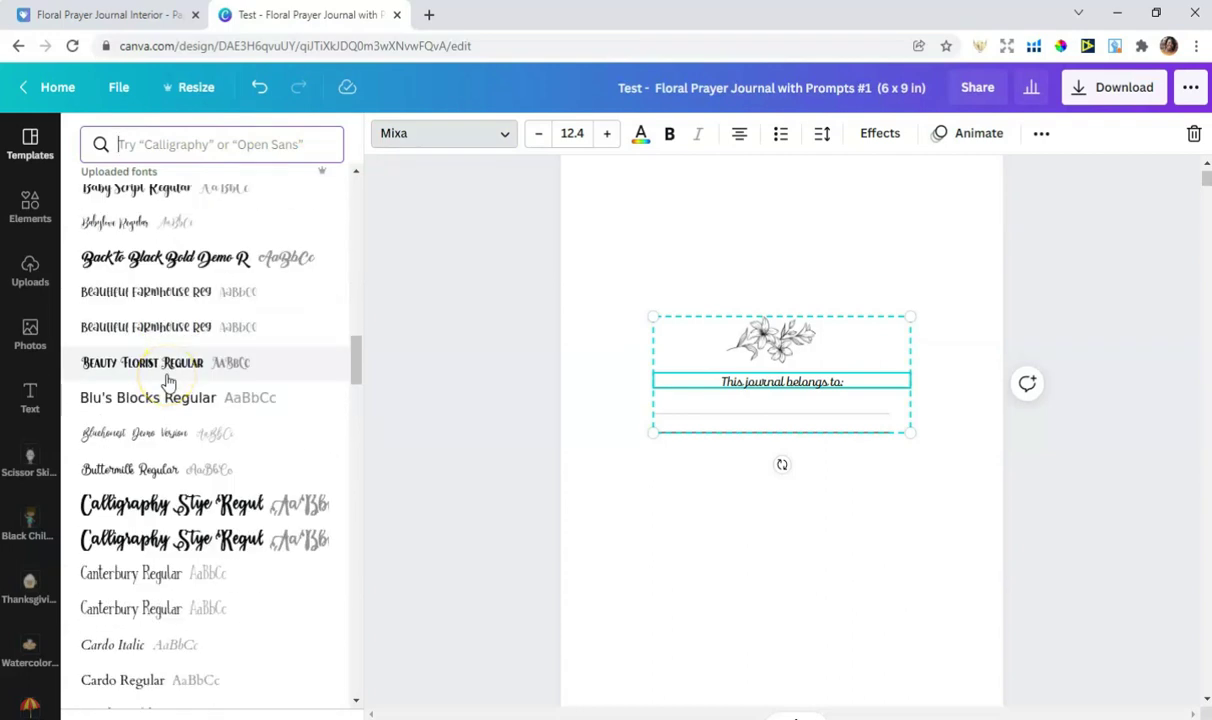
scroll(170, 381, up, 2)
- Search the fonts for "script" and look over the matching typefaces
click(157, 152)
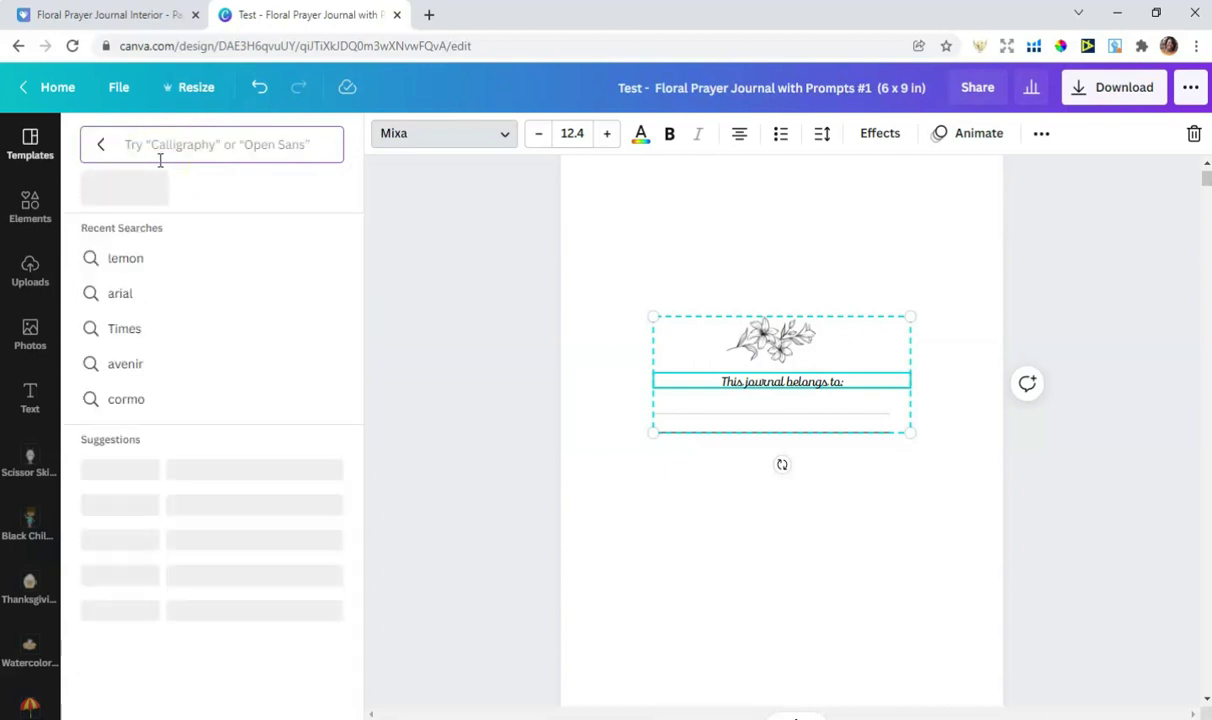
text(script)
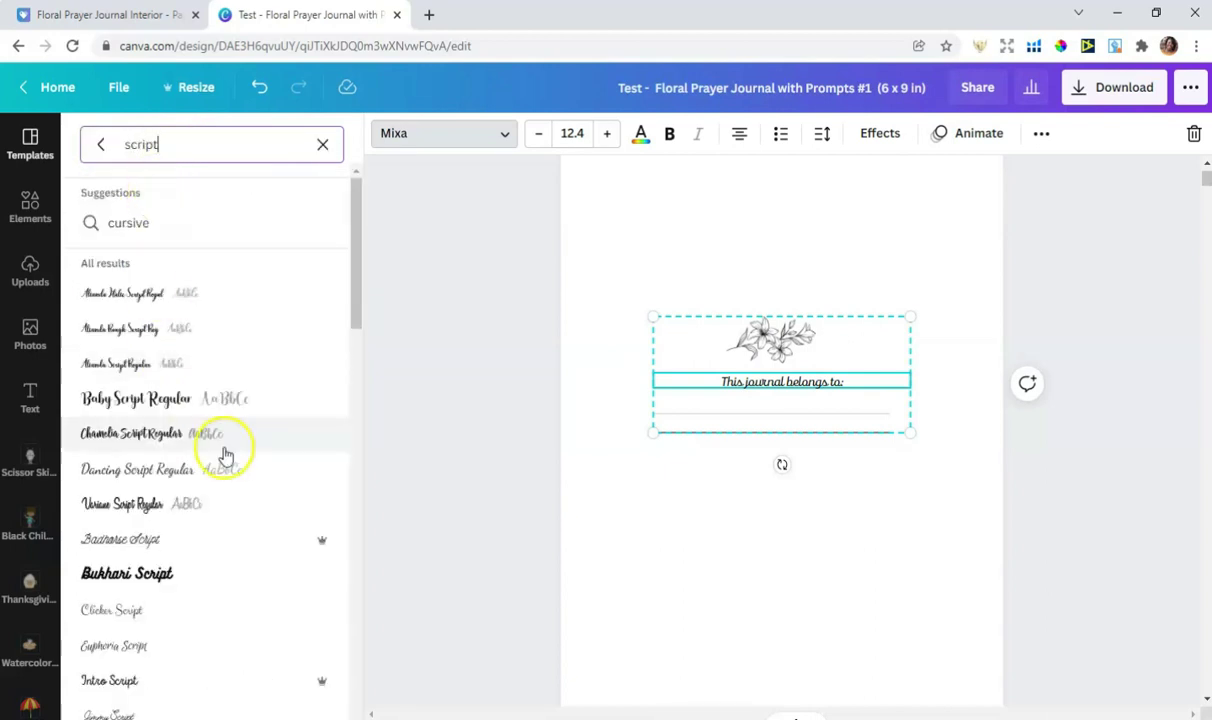
scroll(211, 456, down, 1)
scroll(211, 456, down, 2)
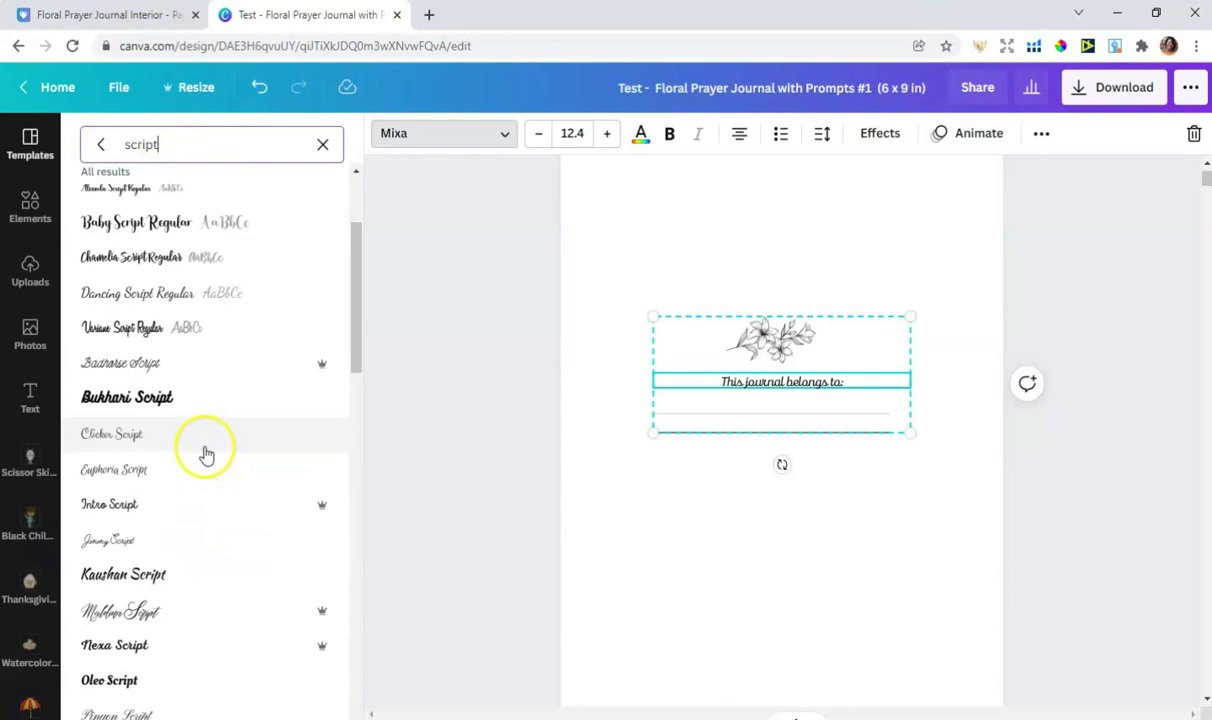
scroll(173, 306, up, 2)
- Try the Baby Script, Chamelia Script and Badhorse Script fonts on the "This journal belongs to:" text
click(148, 310)
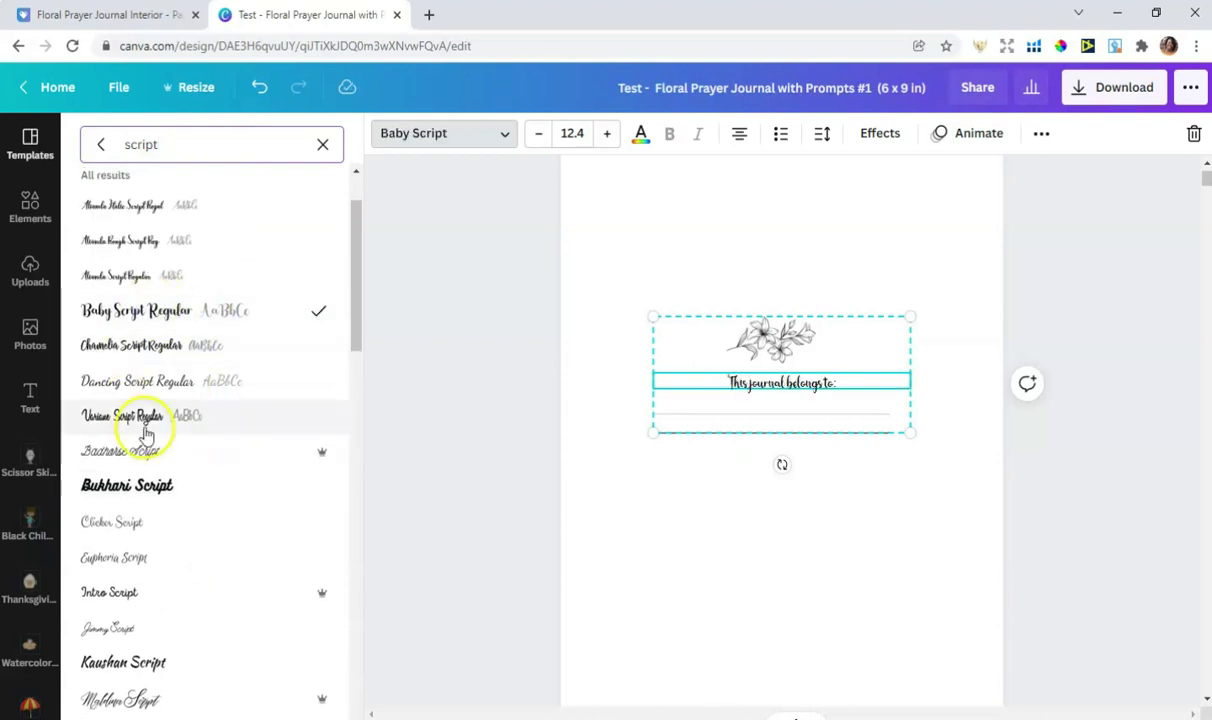
click(131, 346)
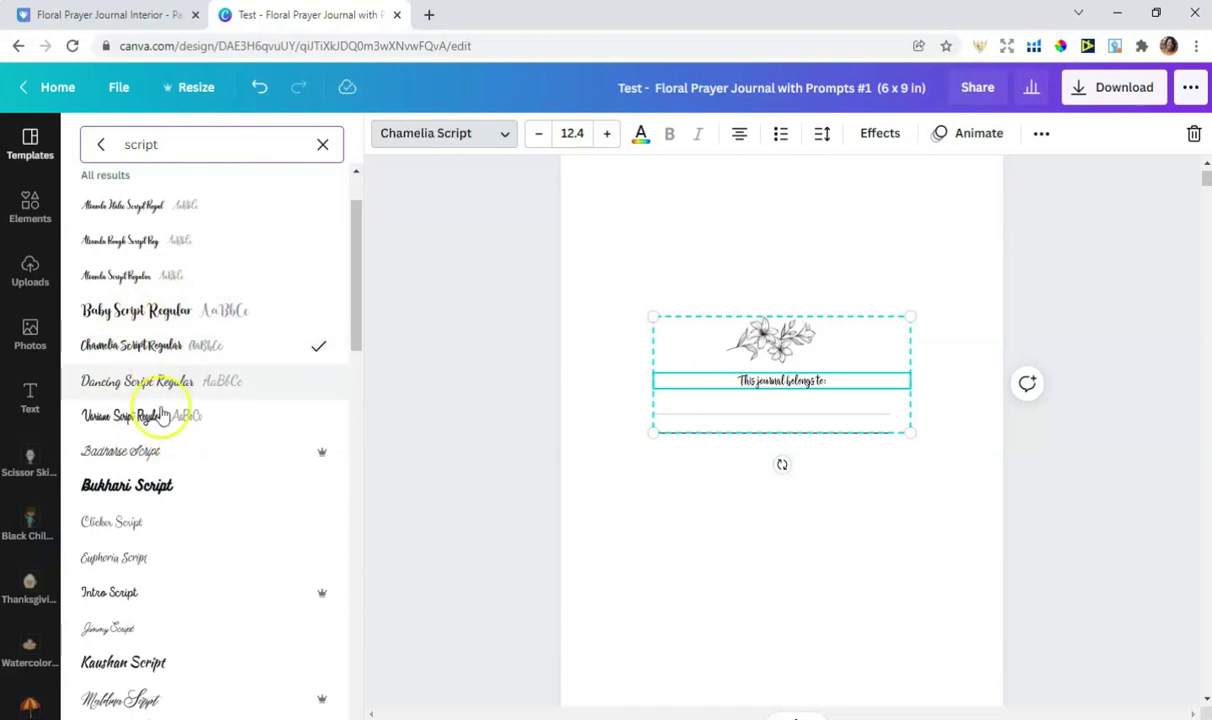
click(141, 453)
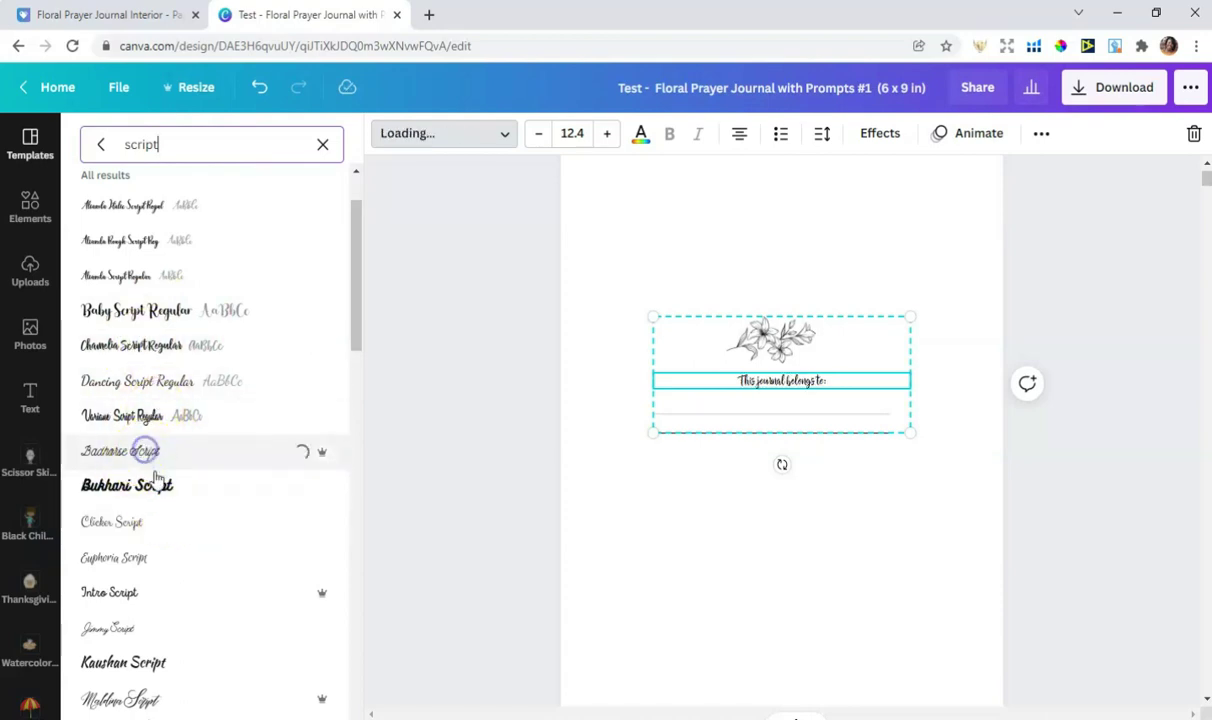
- Set the "This journal belongs to:" text to the Intro Script font at size 14
click(132, 592)
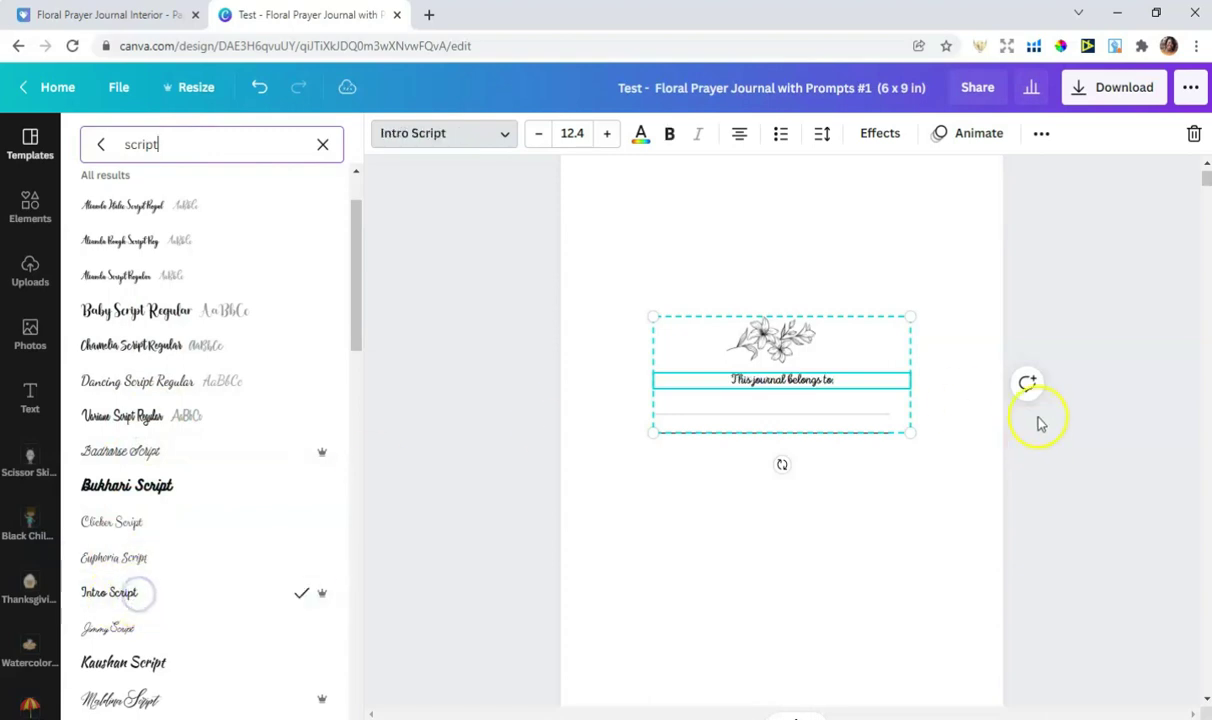
click(581, 134)
text(14)
key(Return)
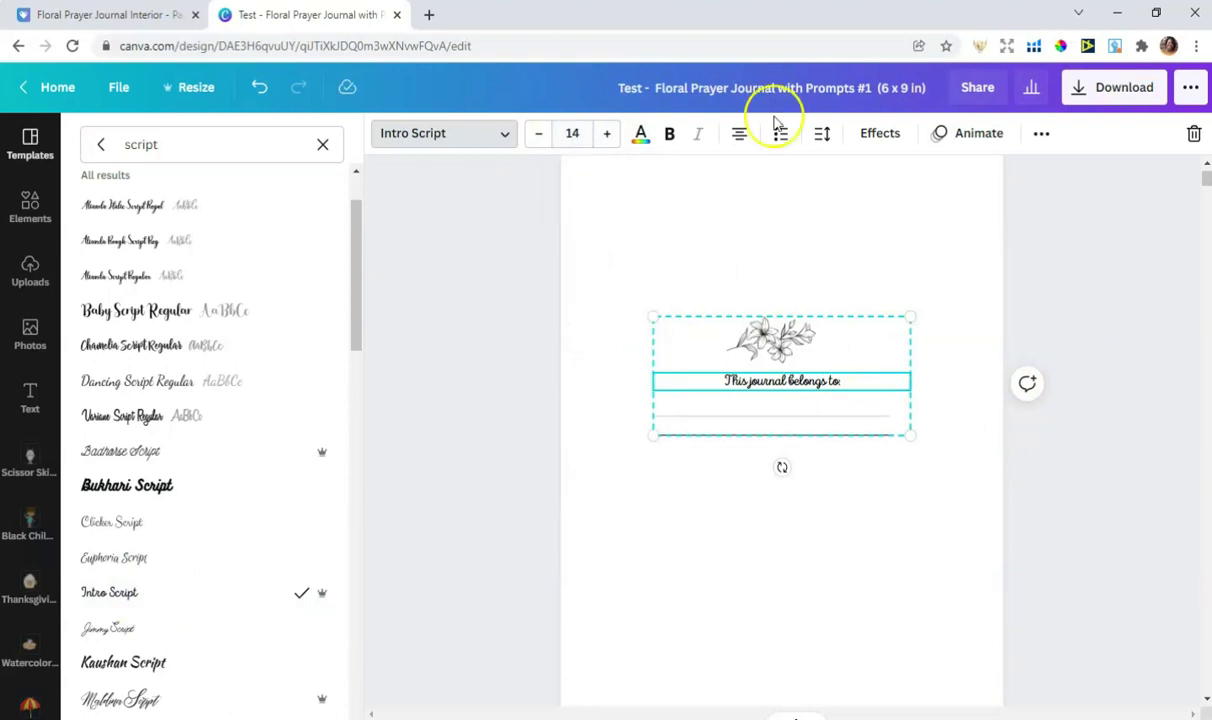
click(1081, 380)
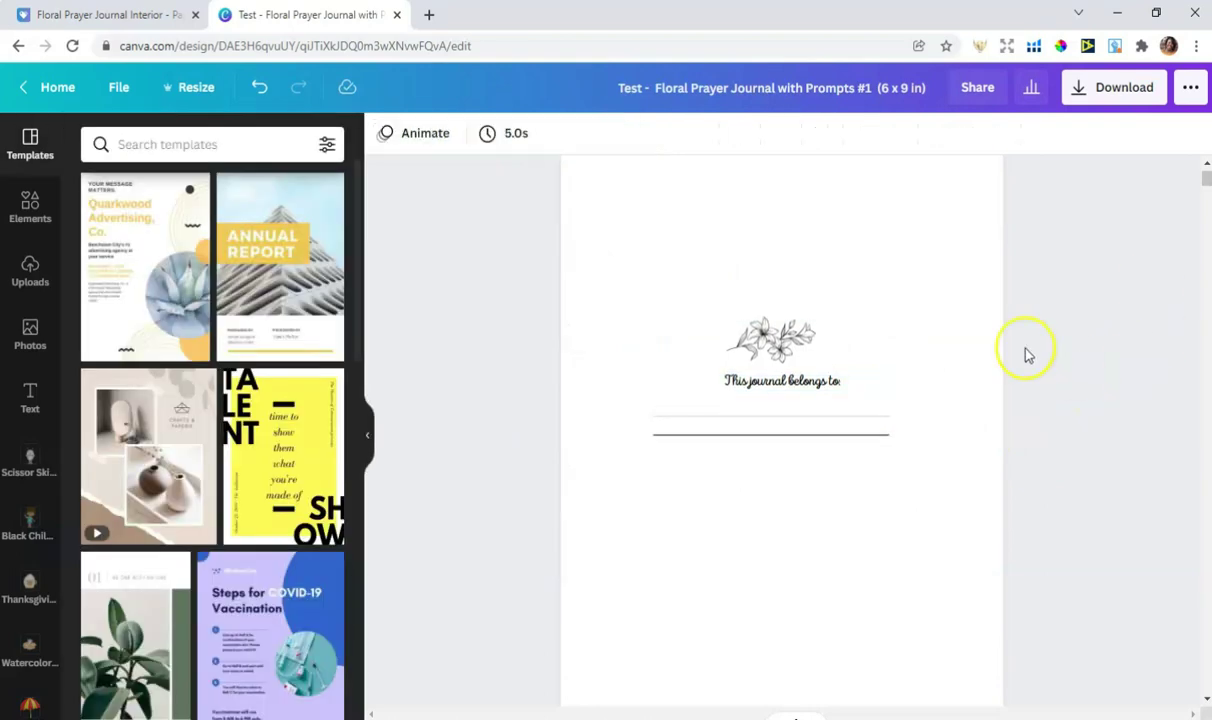
- Ungroup the flower, text and lines on page 1 and delete the flower illustration
click(821, 347)
click(1080, 135)
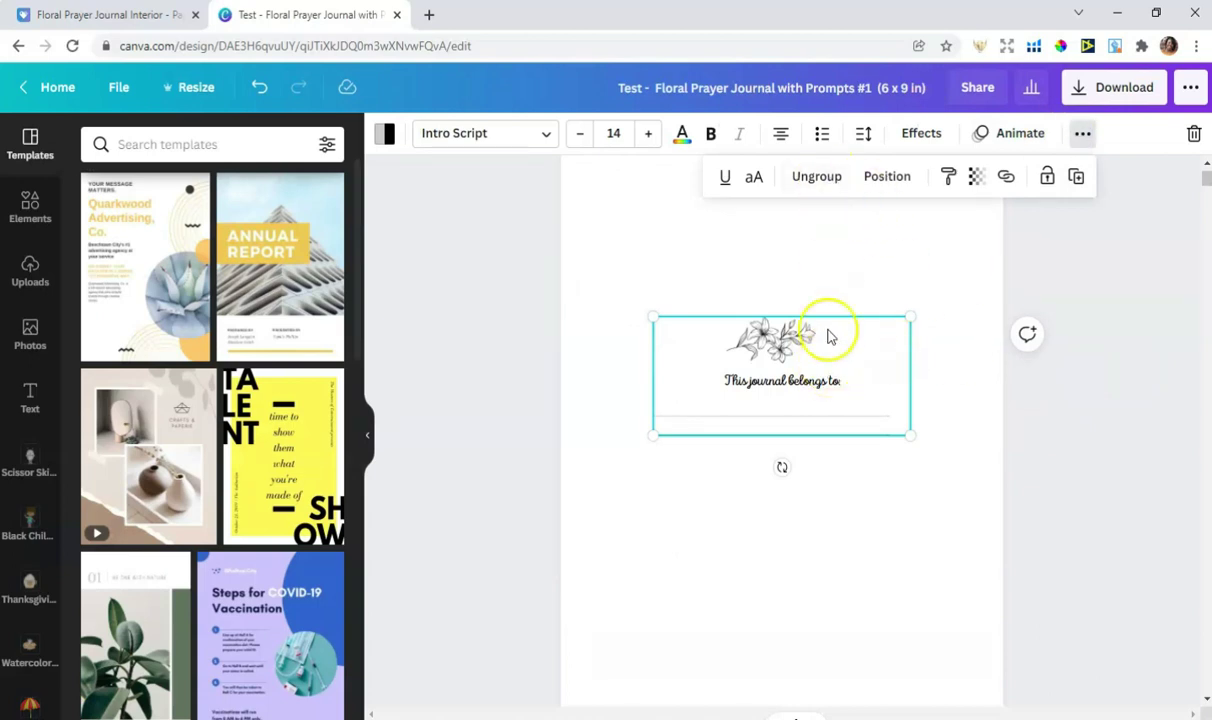
click(816, 177)
click(1105, 310)
click(780, 350)
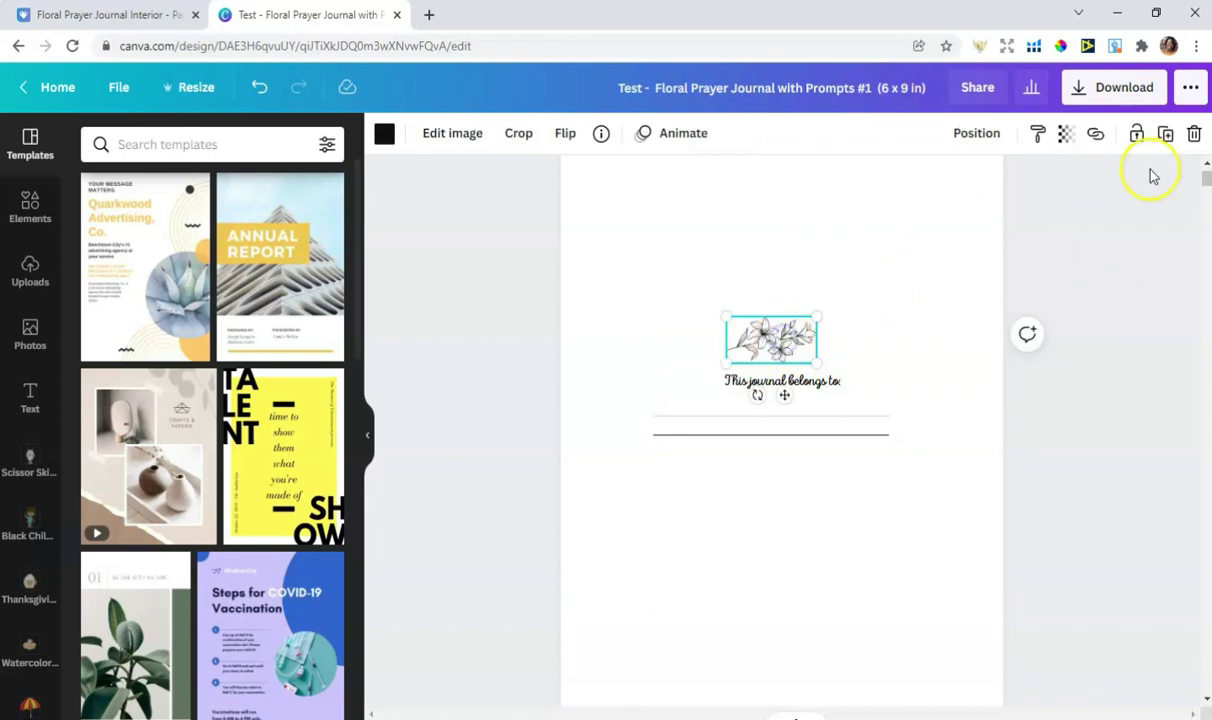
click(1189, 132)
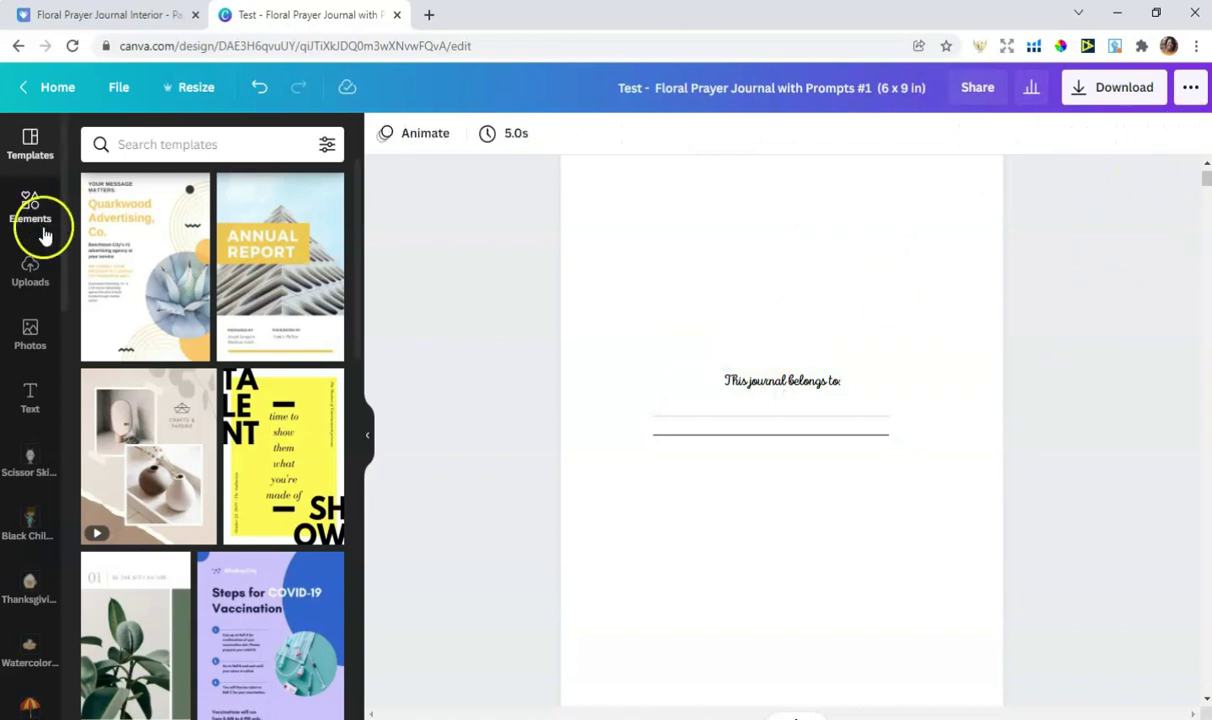
- Search the elements for "flower" and place the line-art lily bouquet, scaled down, above the "This journal belongs to:" text
click(33, 215)
click(194, 143)
text(flower)
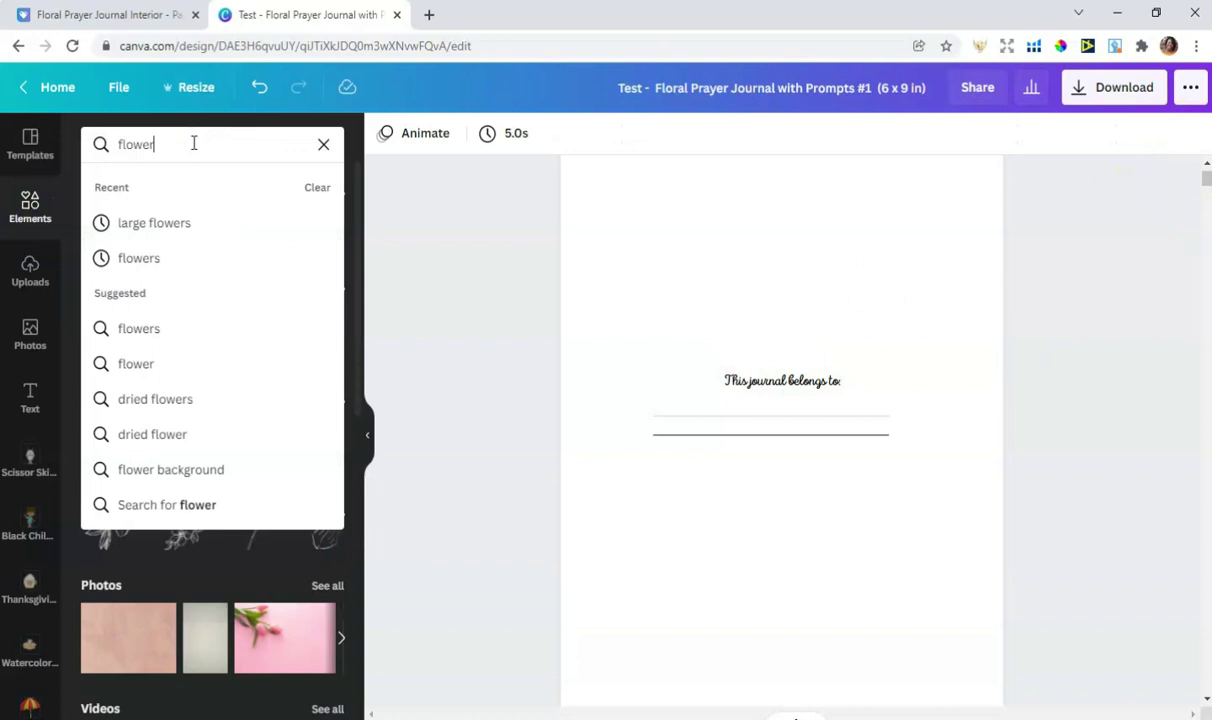
key(Return)
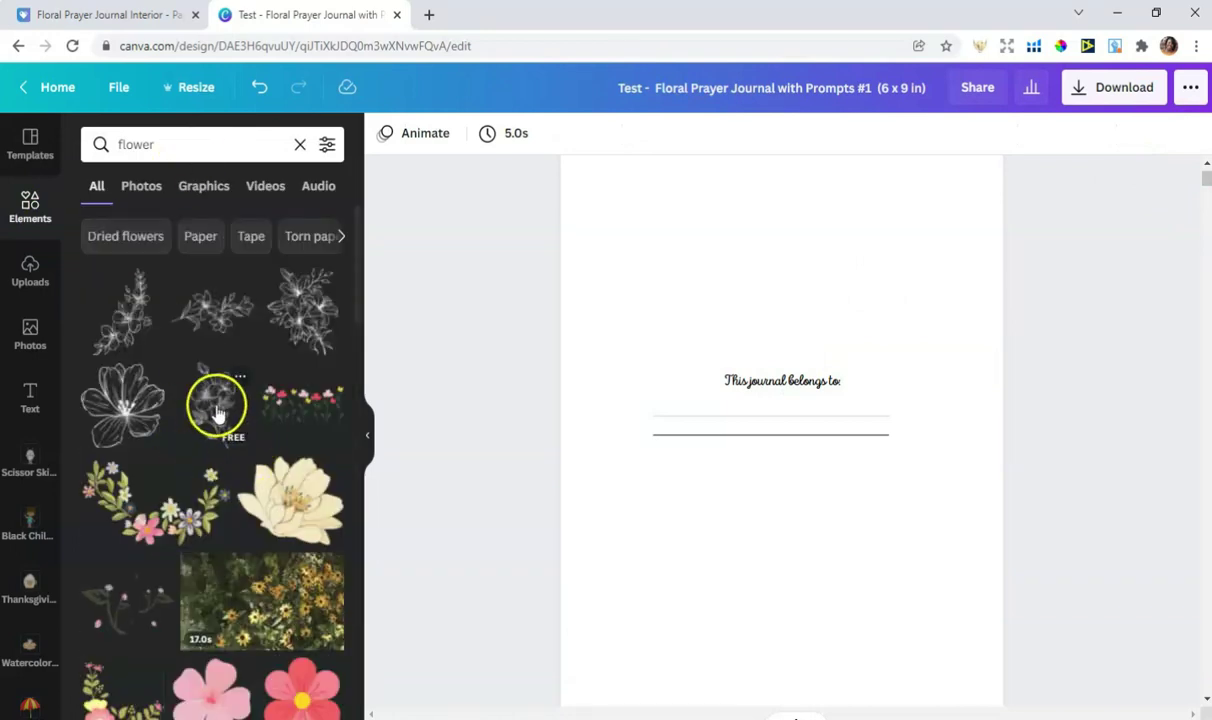
click(313, 340)
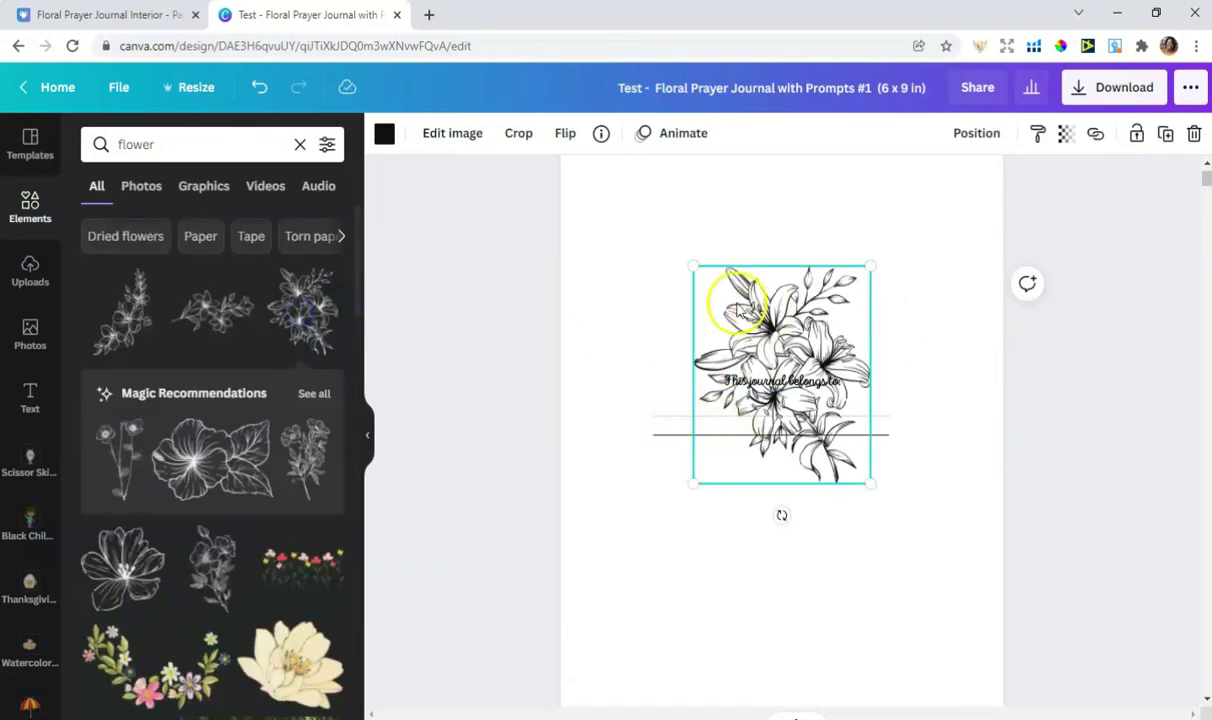
drag(690, 262, 770, 328)
click(1110, 507)
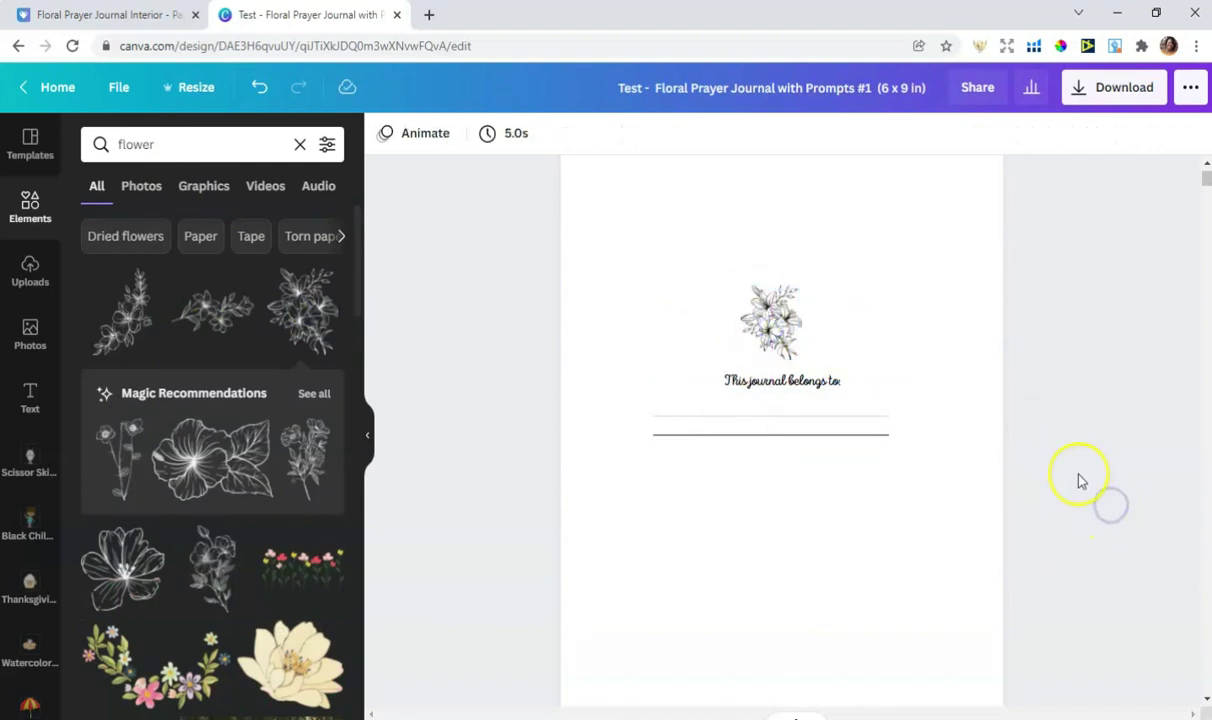
- Recolor both writing lines on page 1 with the near-black document color and delete the lower line
scroll(900, 690, up, 2)
drag(936, 465, 612, 398)
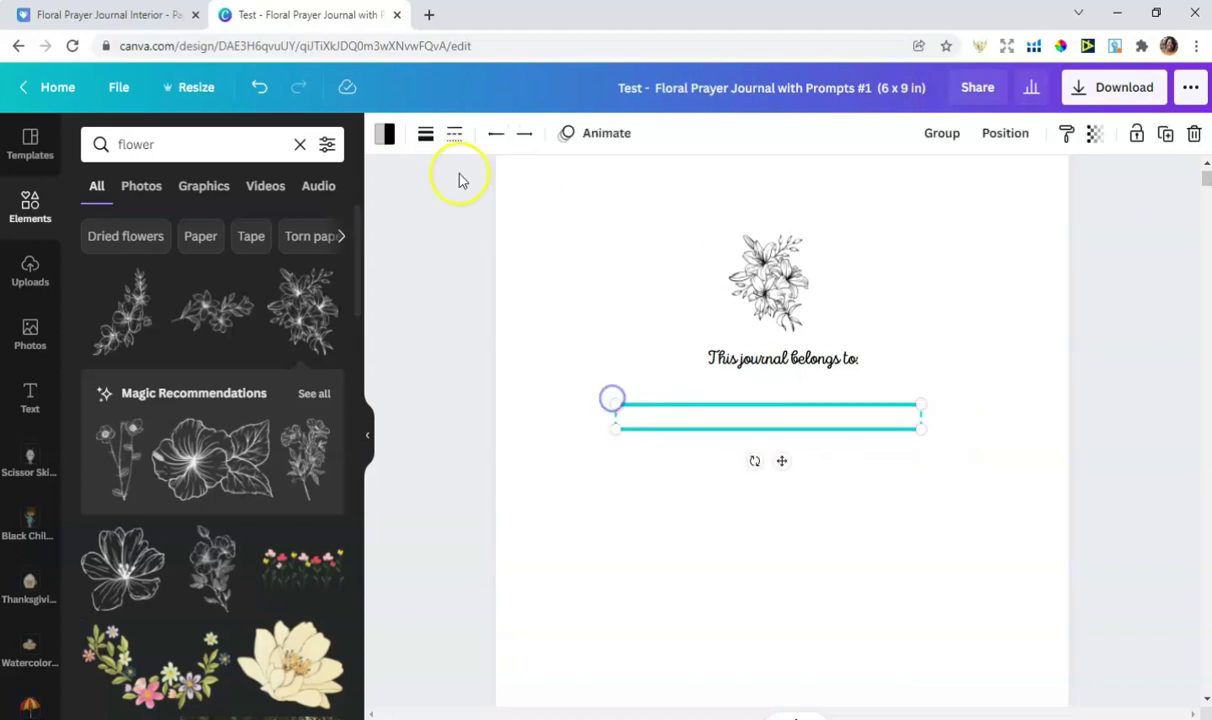
click(425, 133)
click(385, 137)
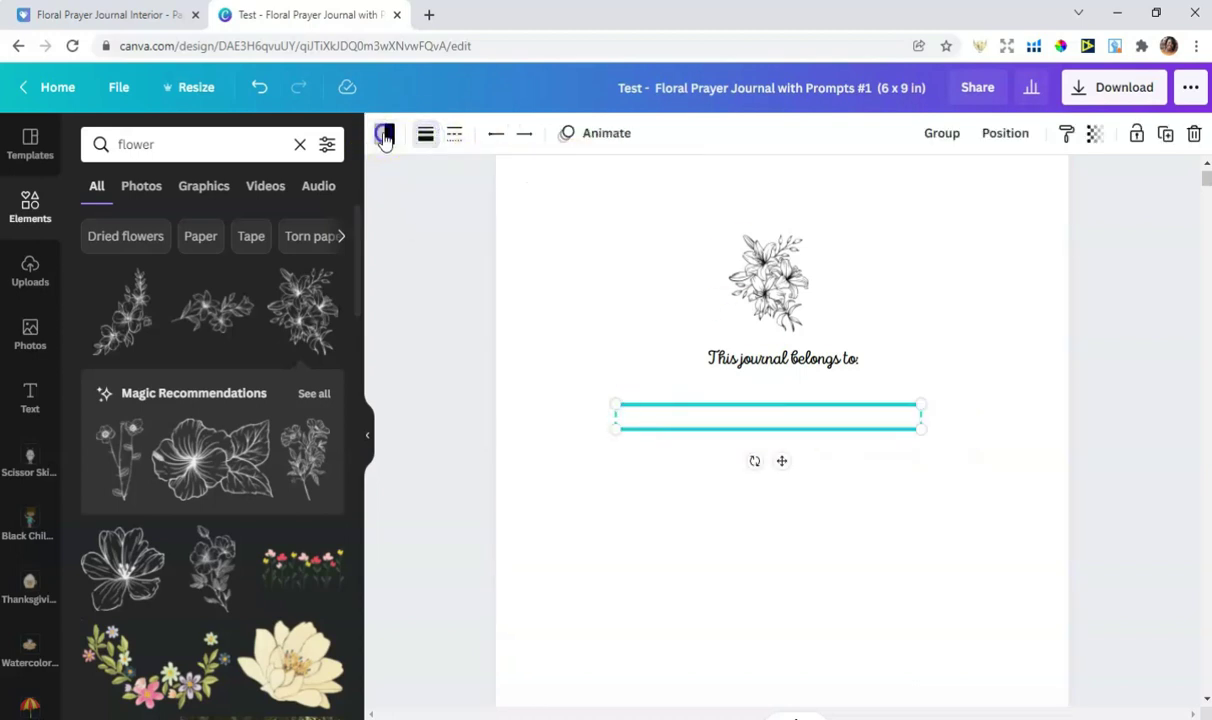
click(192, 230)
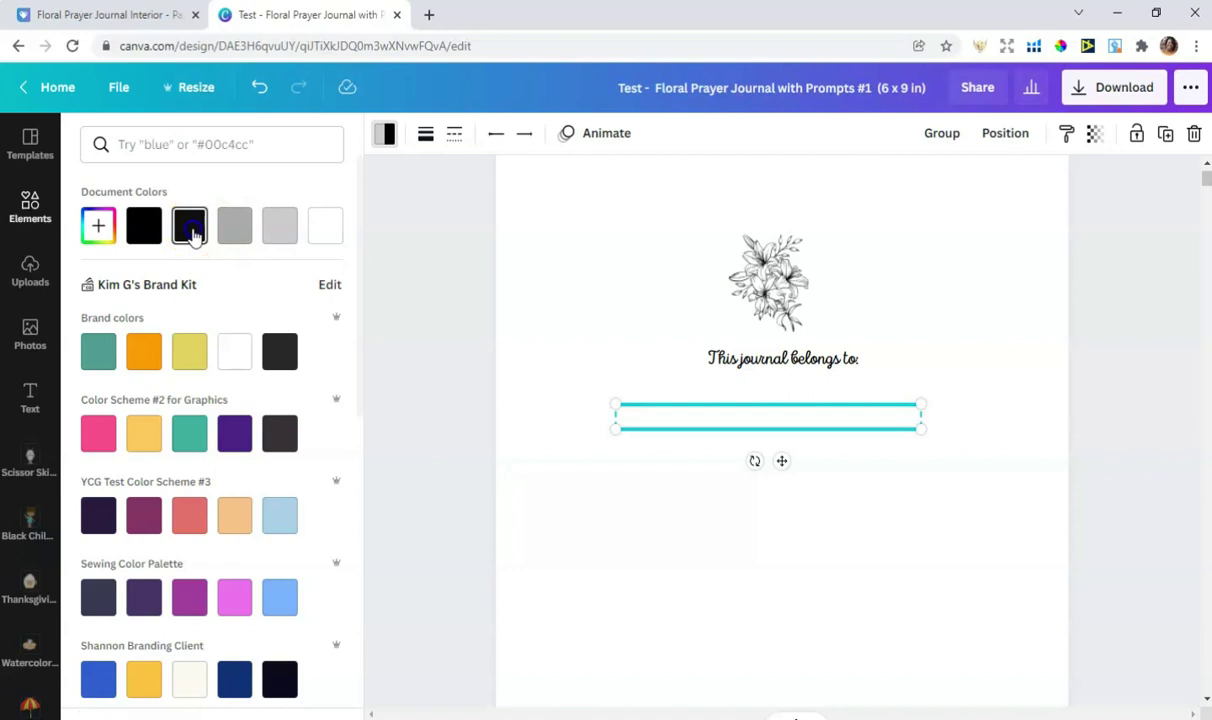
click(420, 290)
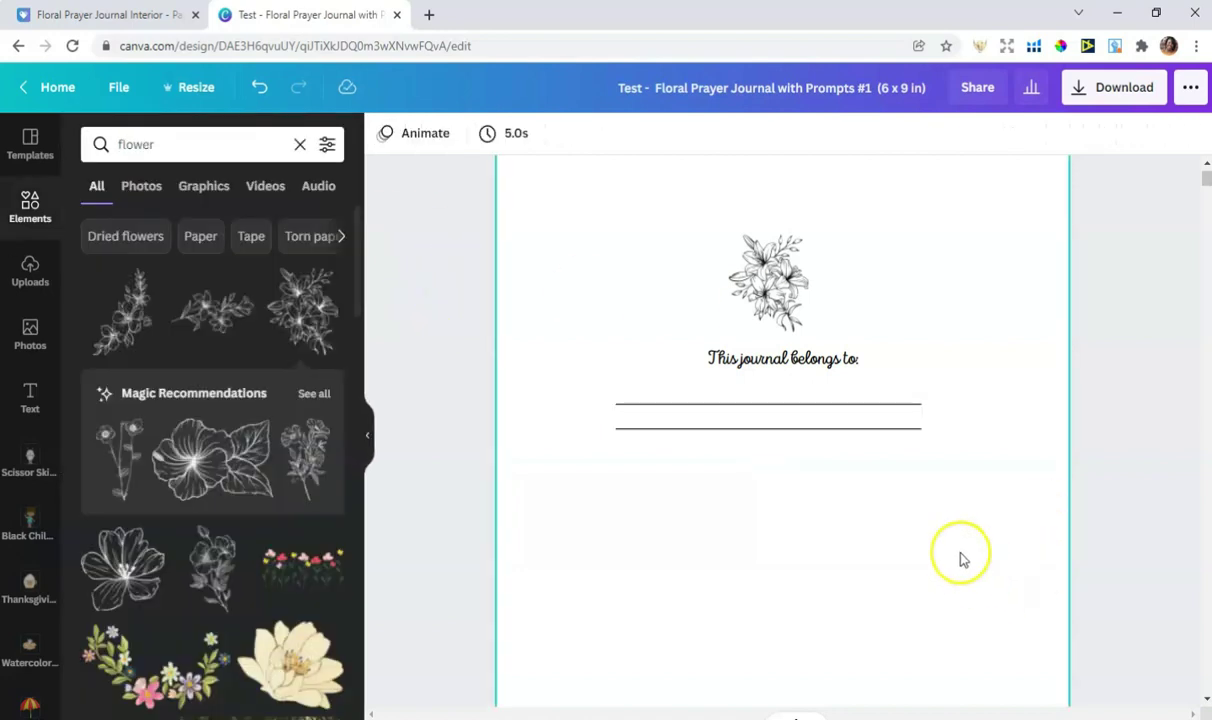
click(844, 428)
click(1195, 135)
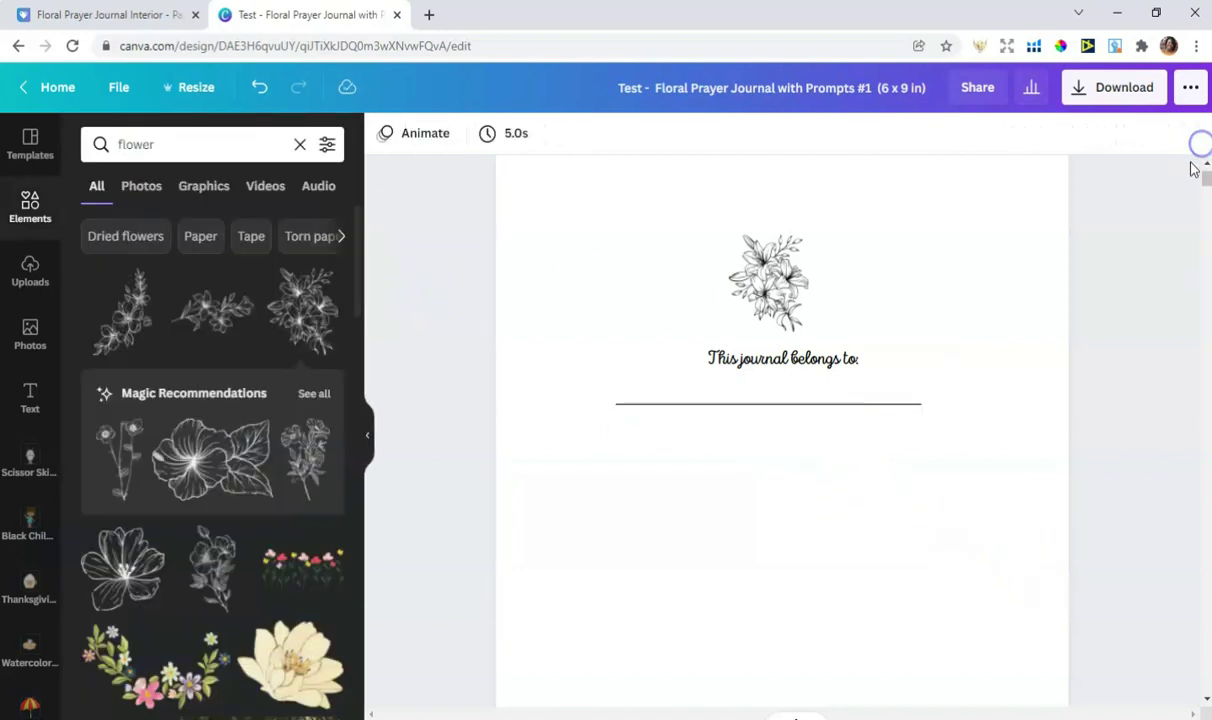
- Delete the flower illustration beside the short lines on page 2
scroll(805, 457, down, 10)
scroll(1063, 382, up, 3)
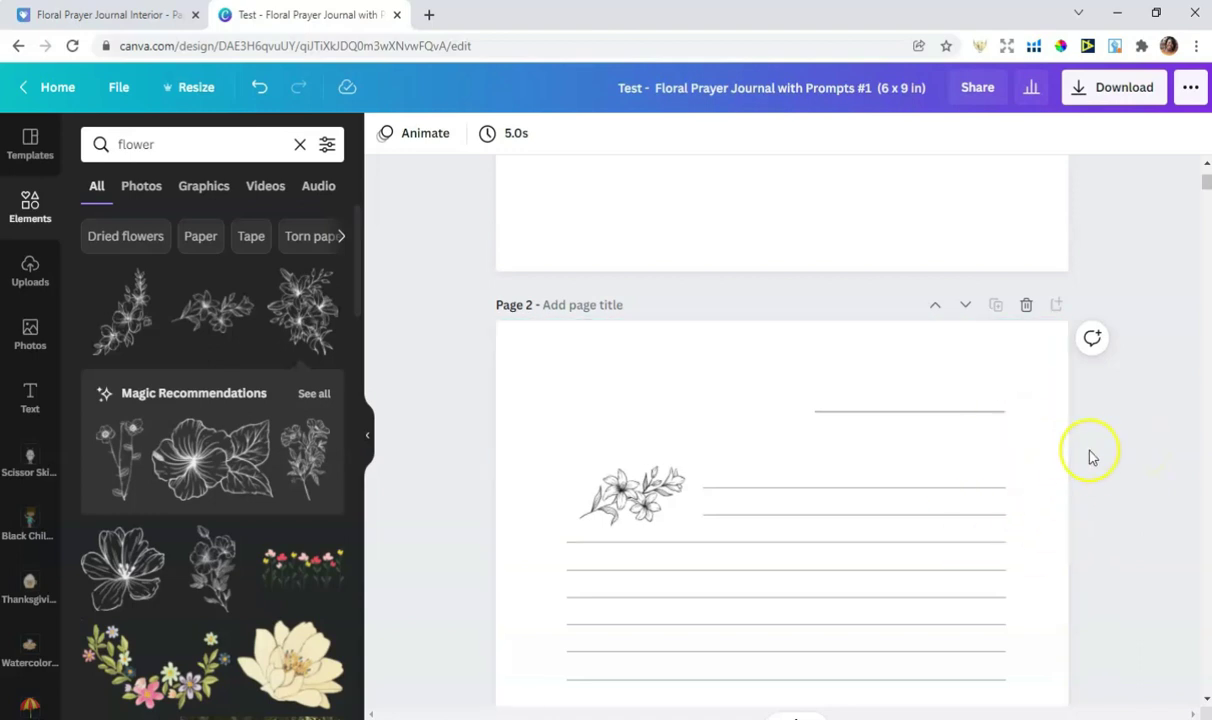
click(1107, 196)
scroll(1118, 257, up, 5)
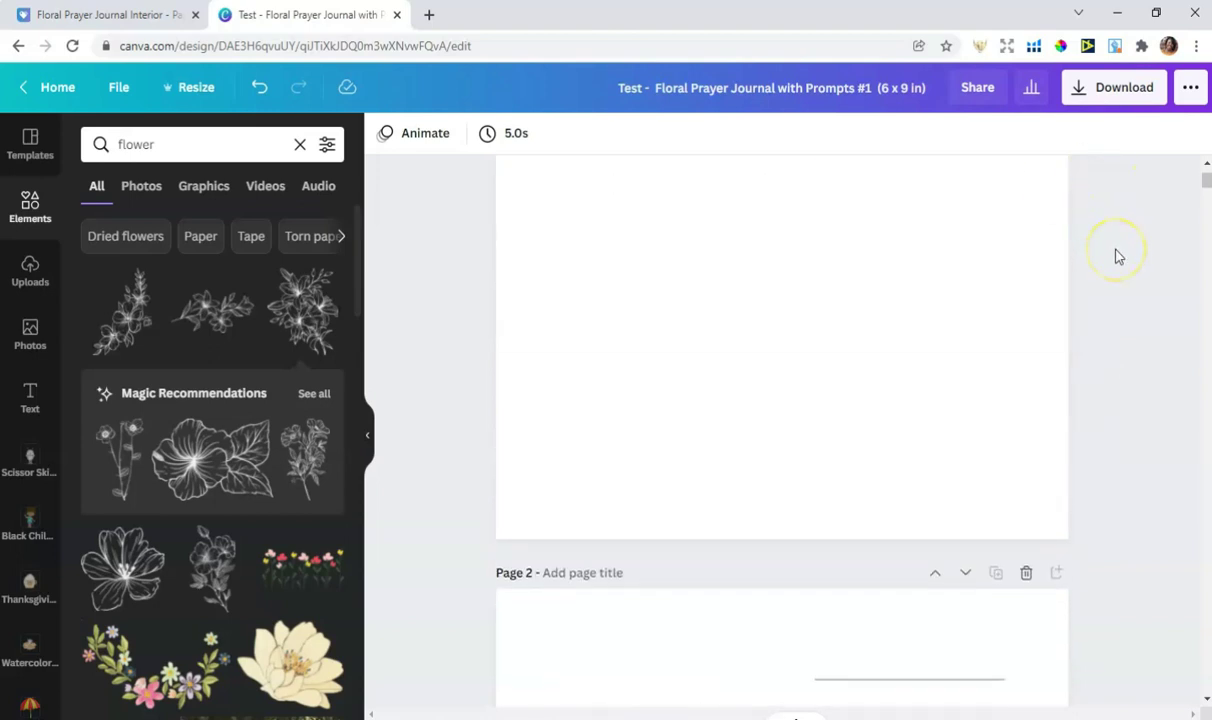
click(781, 197)
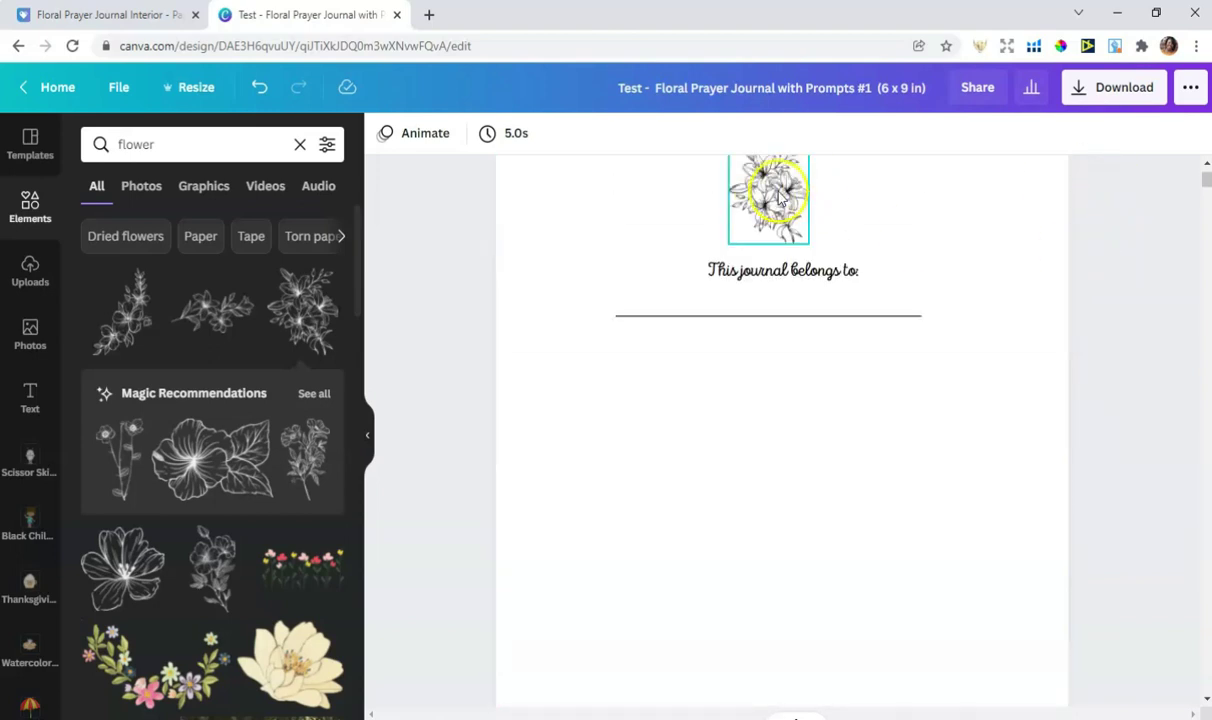
scroll(1047, 230, down, 3)
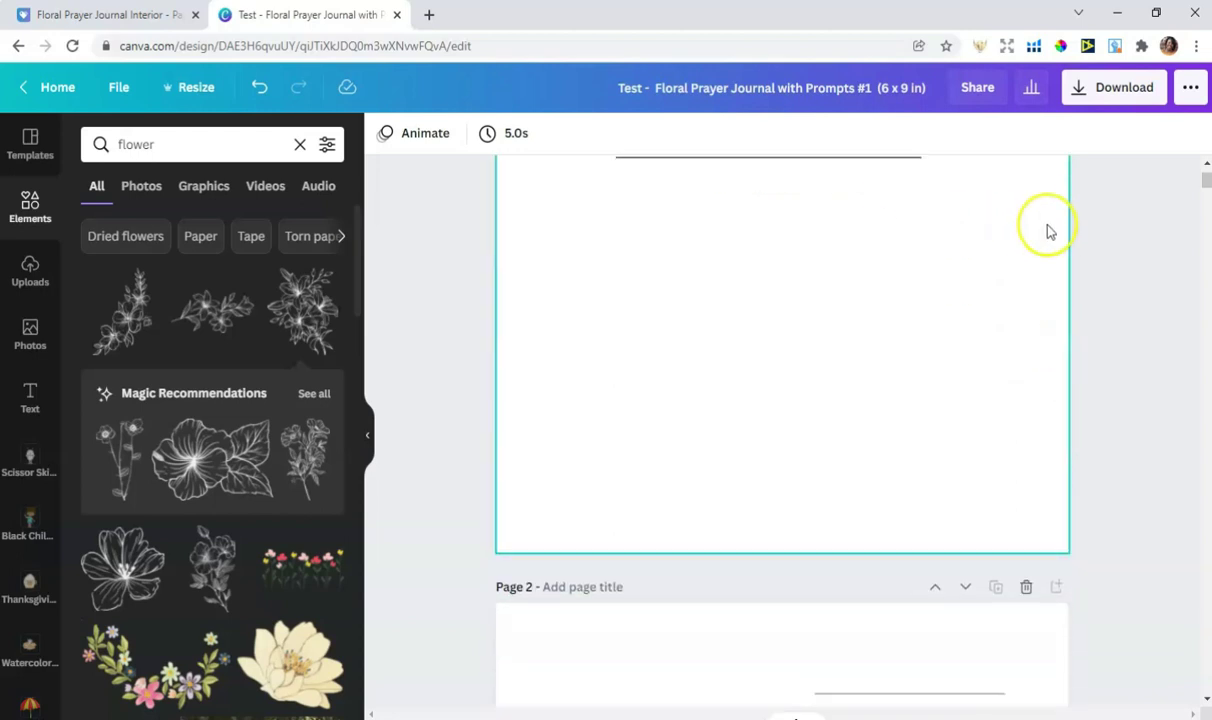
scroll(1047, 230, down, 5)
click(637, 328)
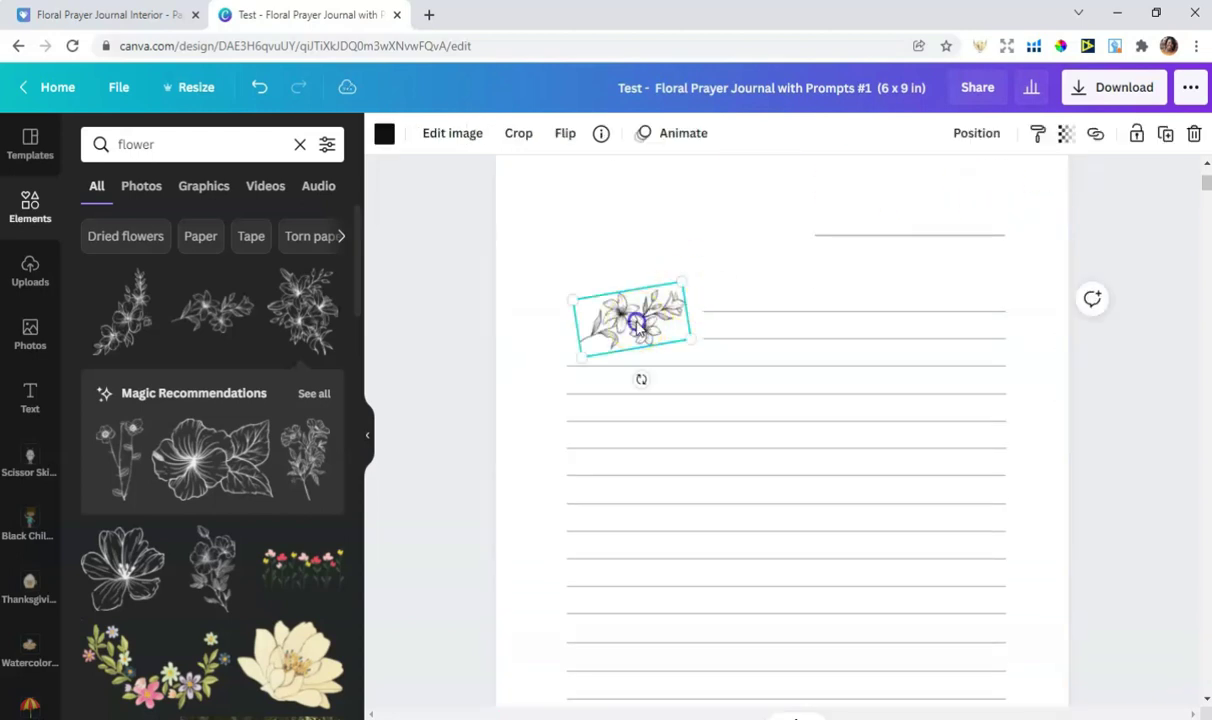
click(1193, 135)
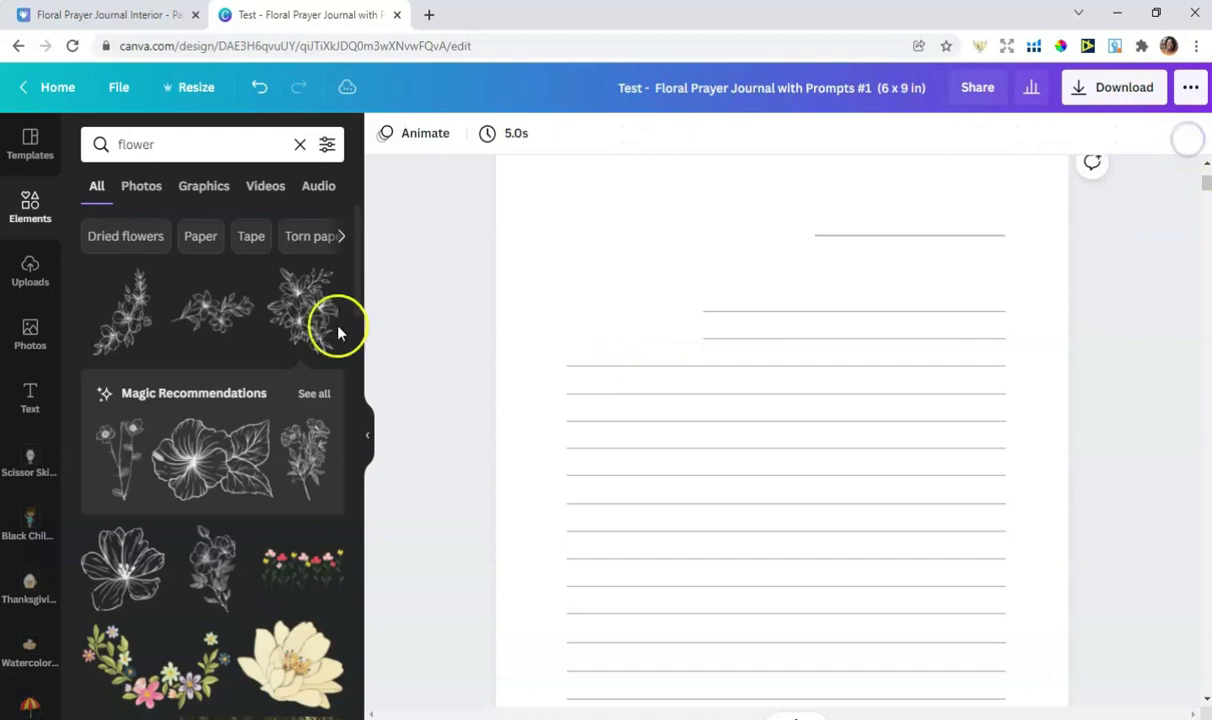
- Add the recently used lily bouquet to page 2, tilted slightly, in the gap beside the two short writing lines
scroll(302, 322, down, 2)
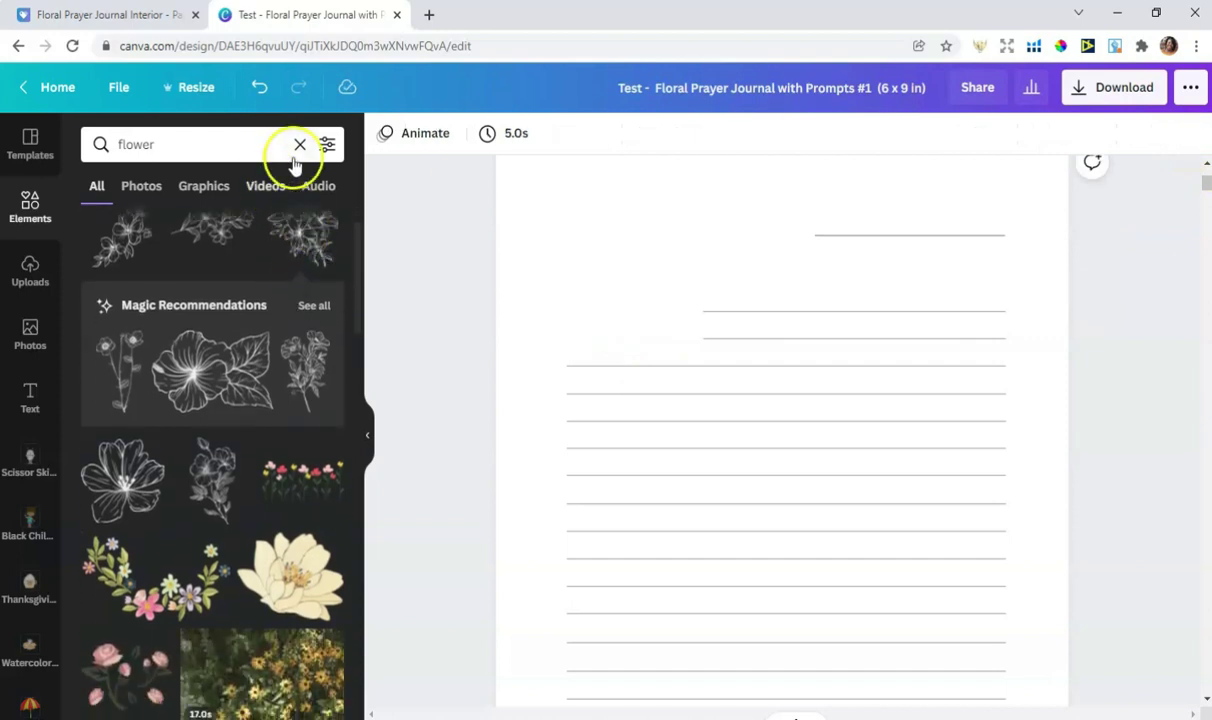
click(300, 144)
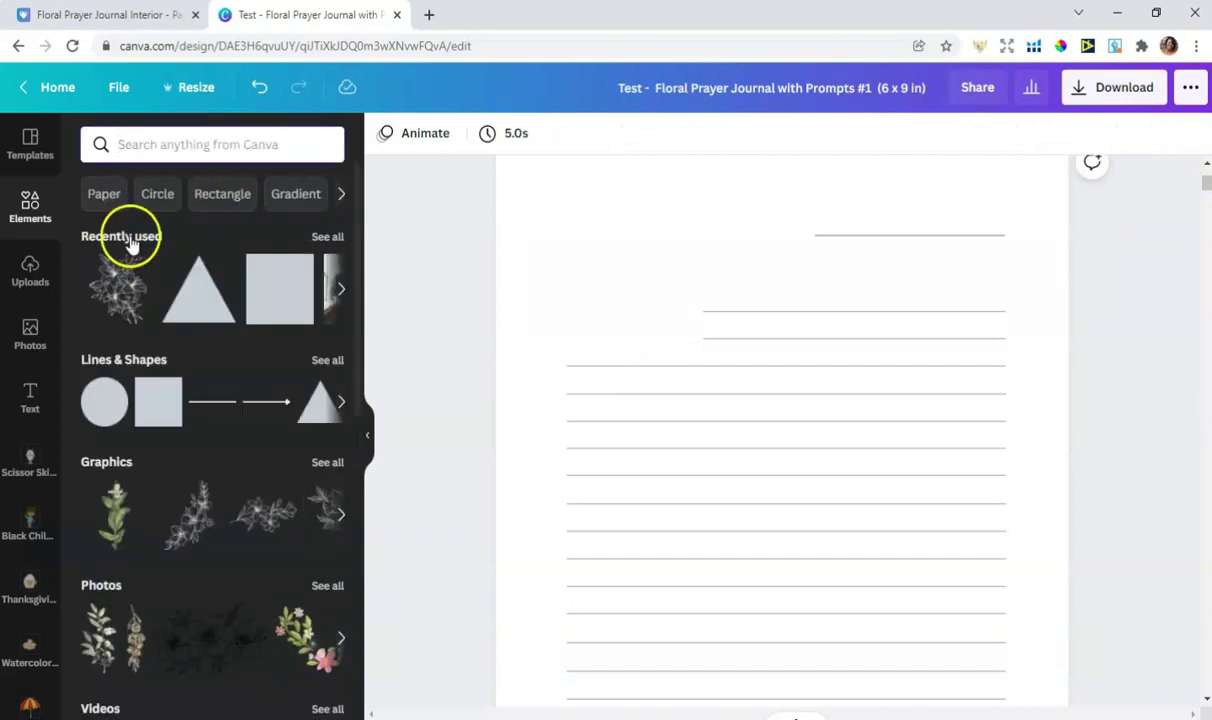
click(116, 290)
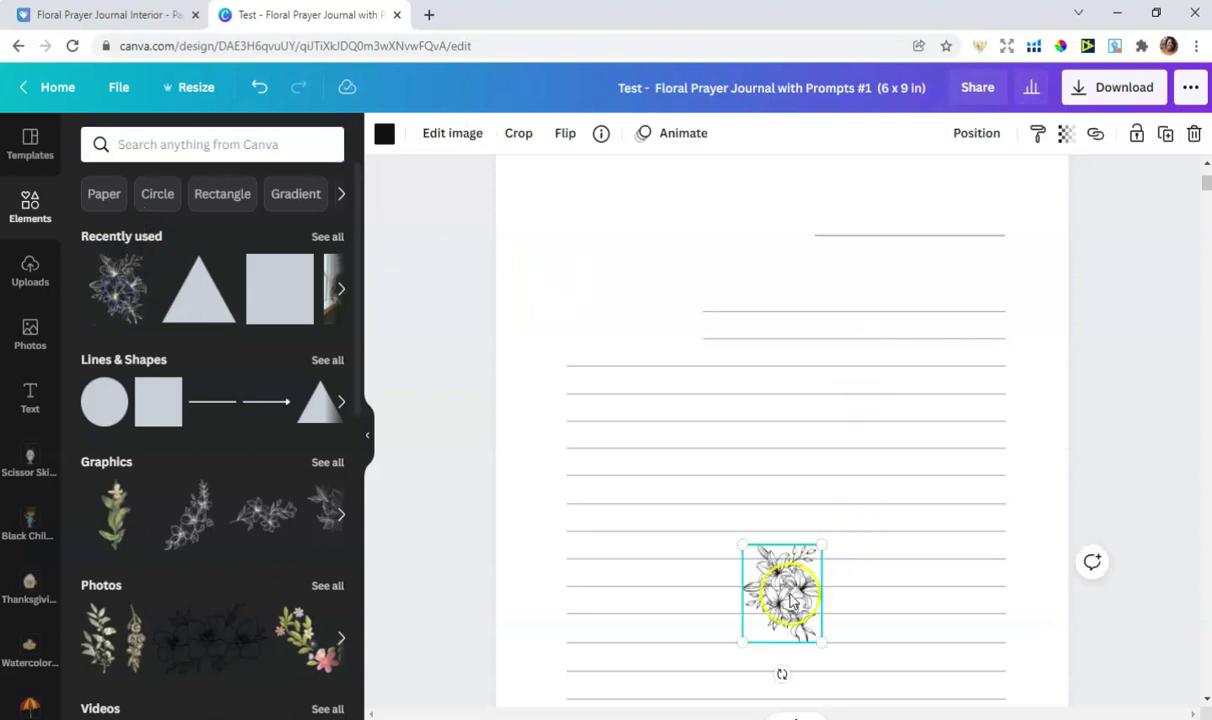
drag(785, 588, 607, 313)
drag(628, 392, 546, 338)
drag(634, 281, 645, 281)
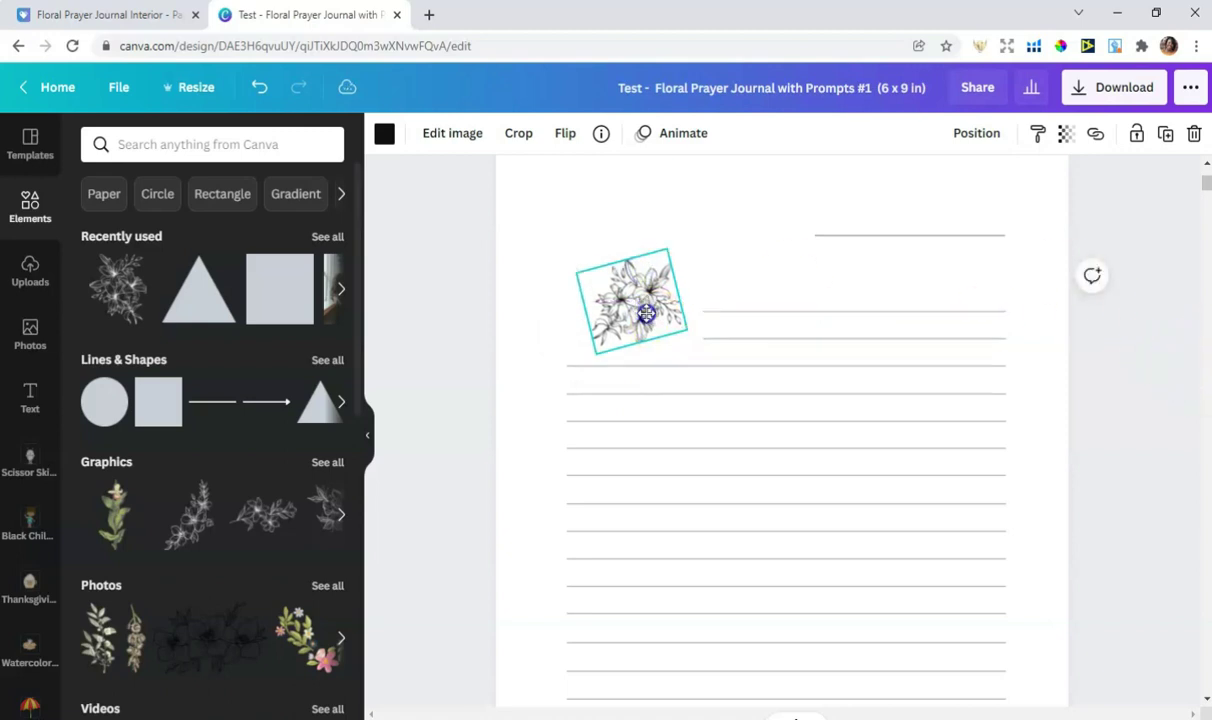
click(1197, 368)
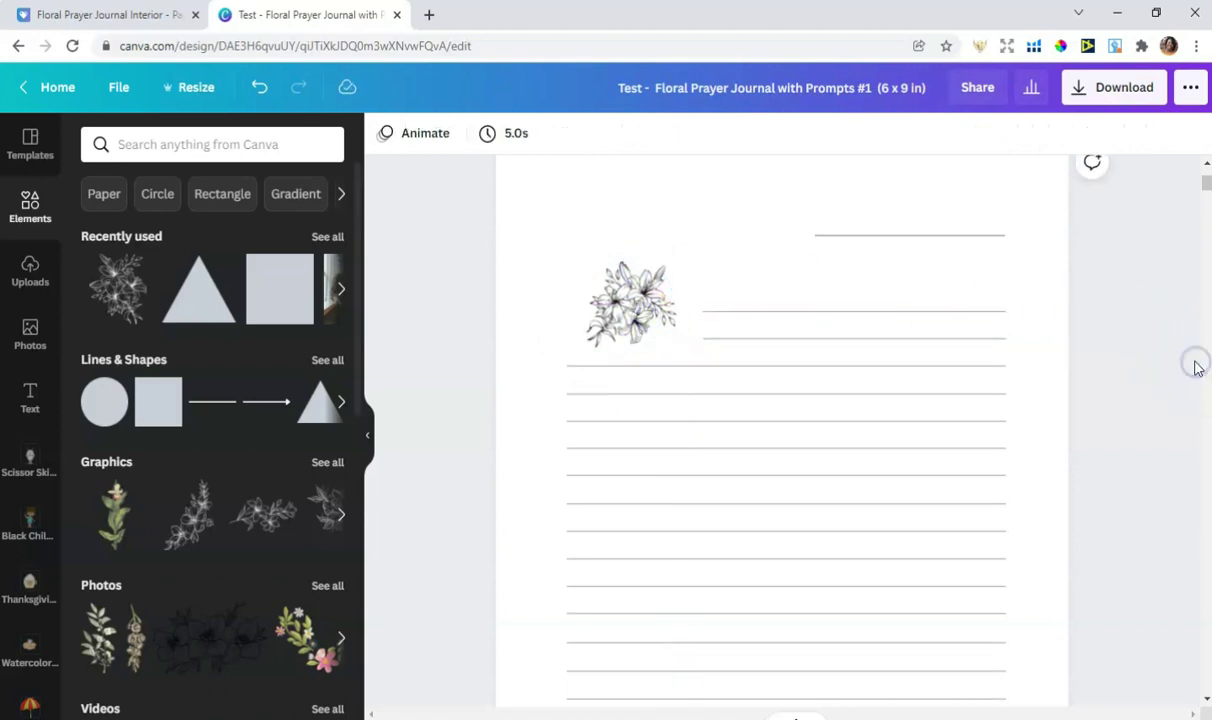
- Scale the lily bouquet on page 2 down slightly, keeping it beside the two short writing lines
scroll(1146, 328, up, 1)
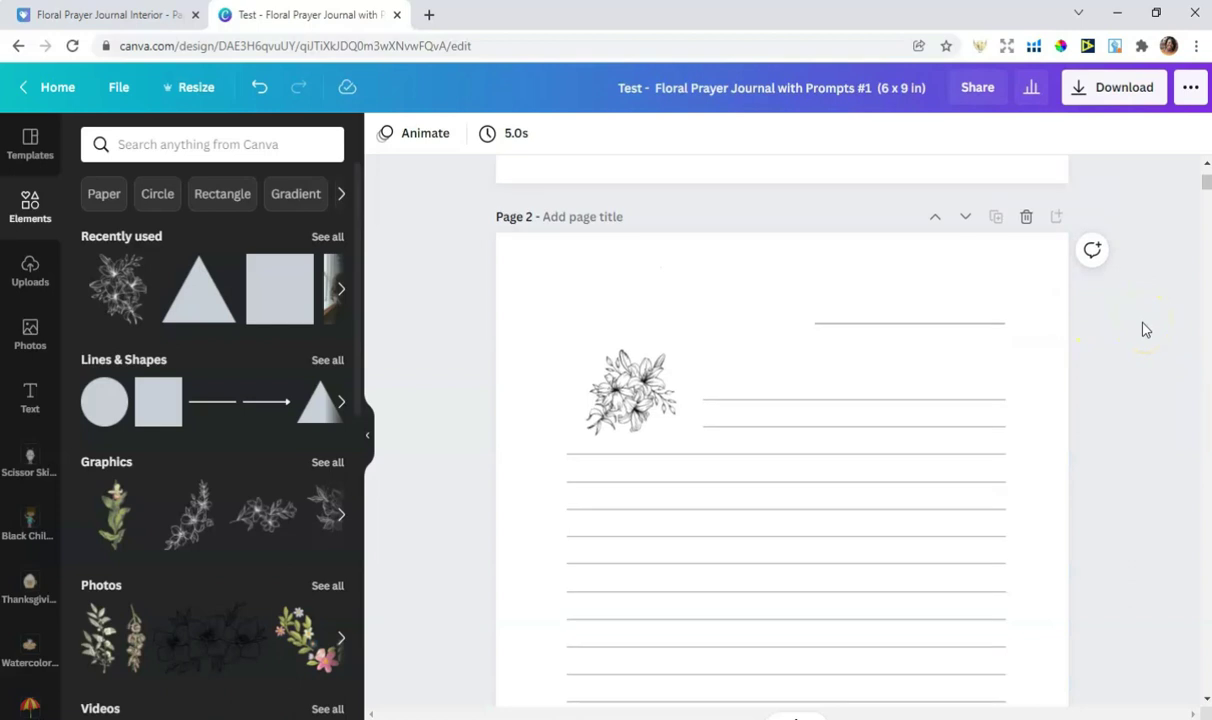
click(631, 406)
drag(666, 348, 648, 408)
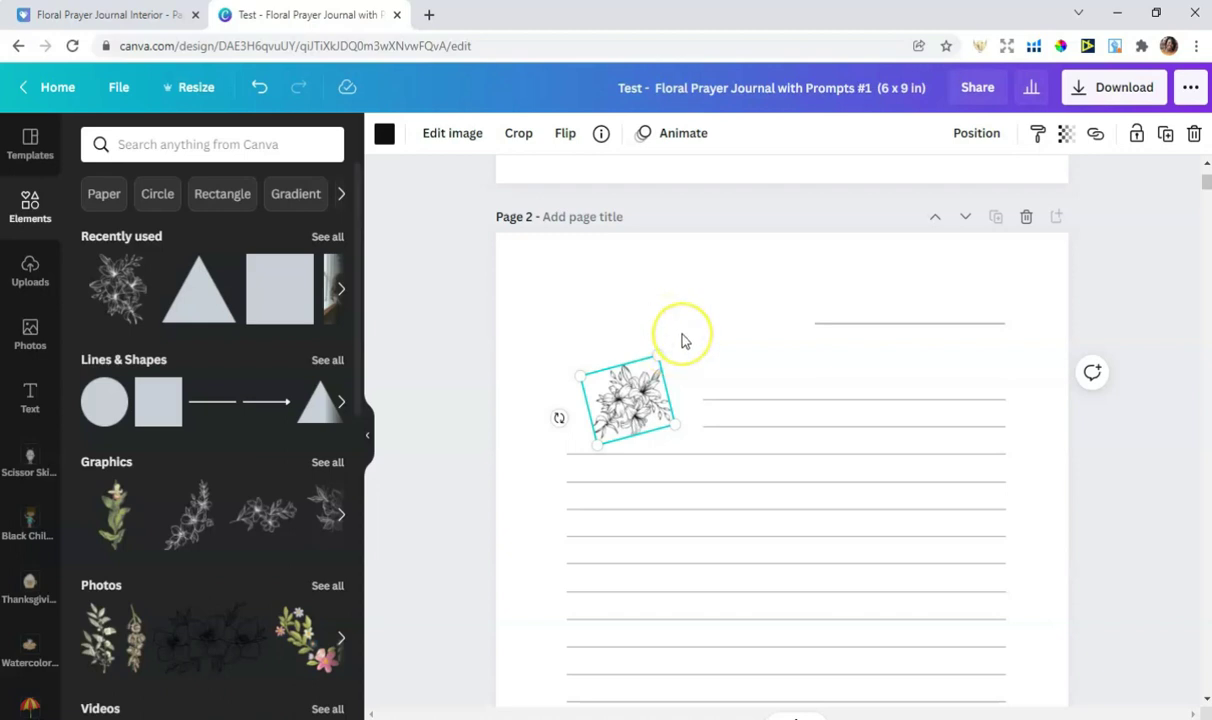
click(601, 319)
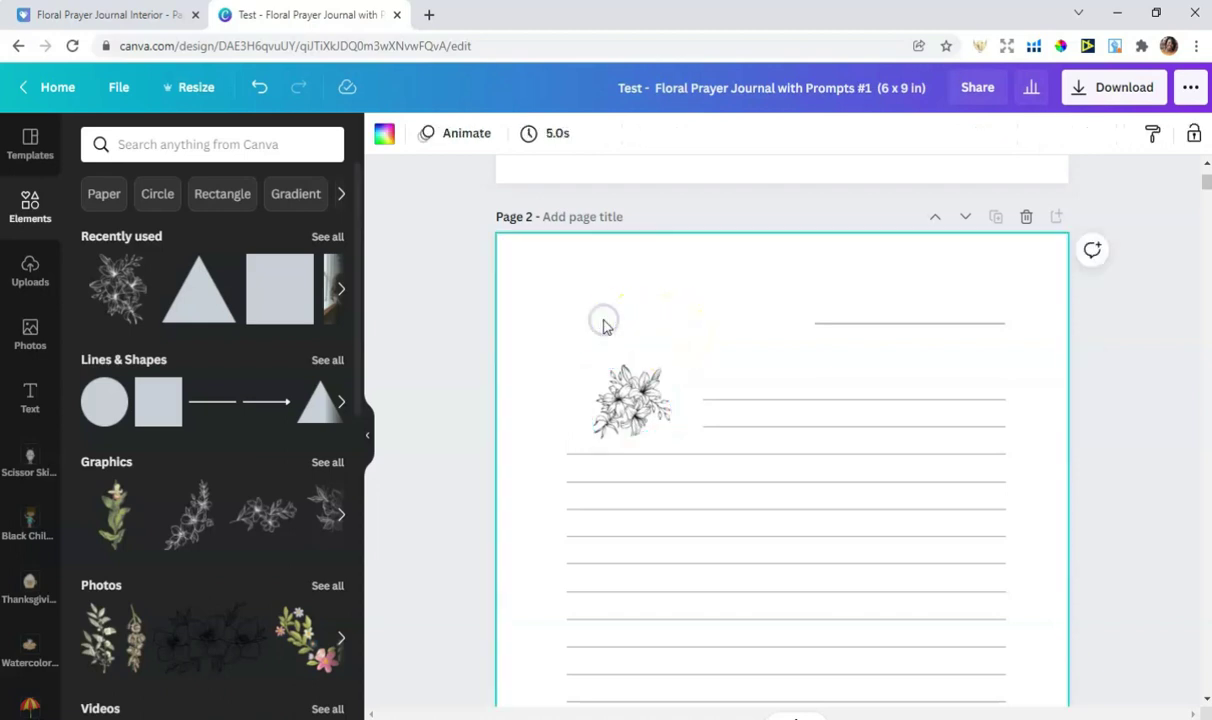
- Add a body text box to page 2 and move it above the bouquet, level with the short line at the page's upper edge
click(31, 393)
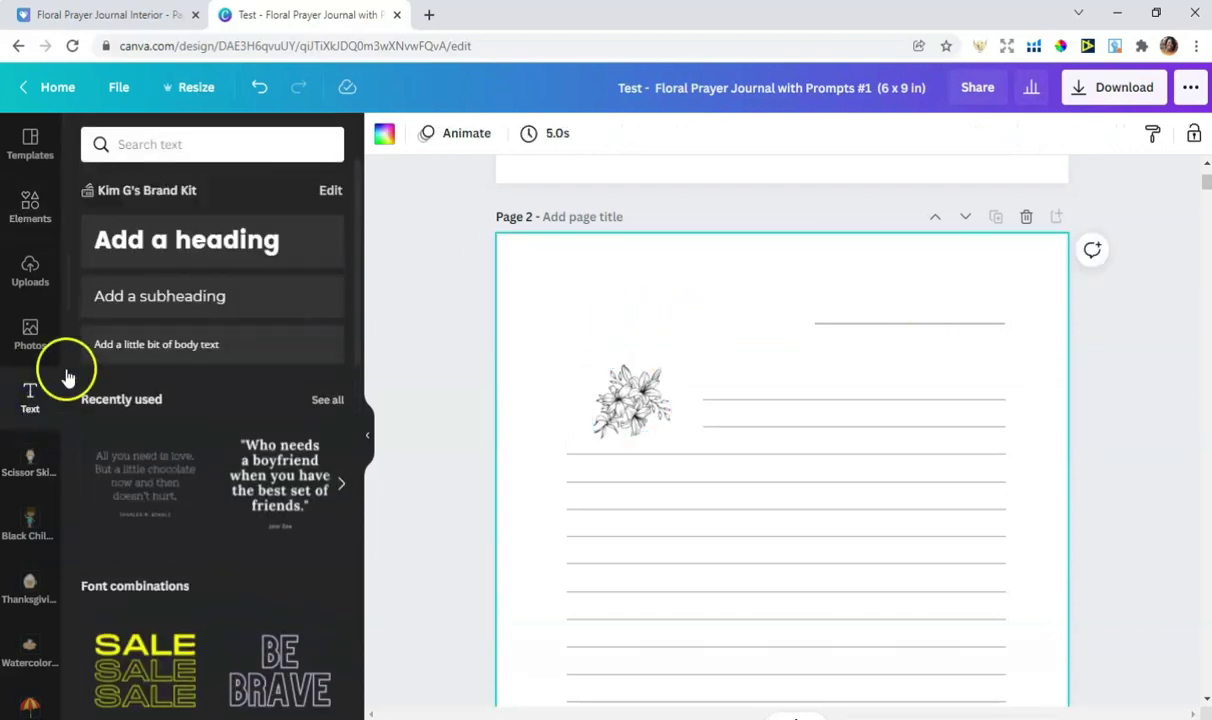
click(183, 350)
click(1177, 336)
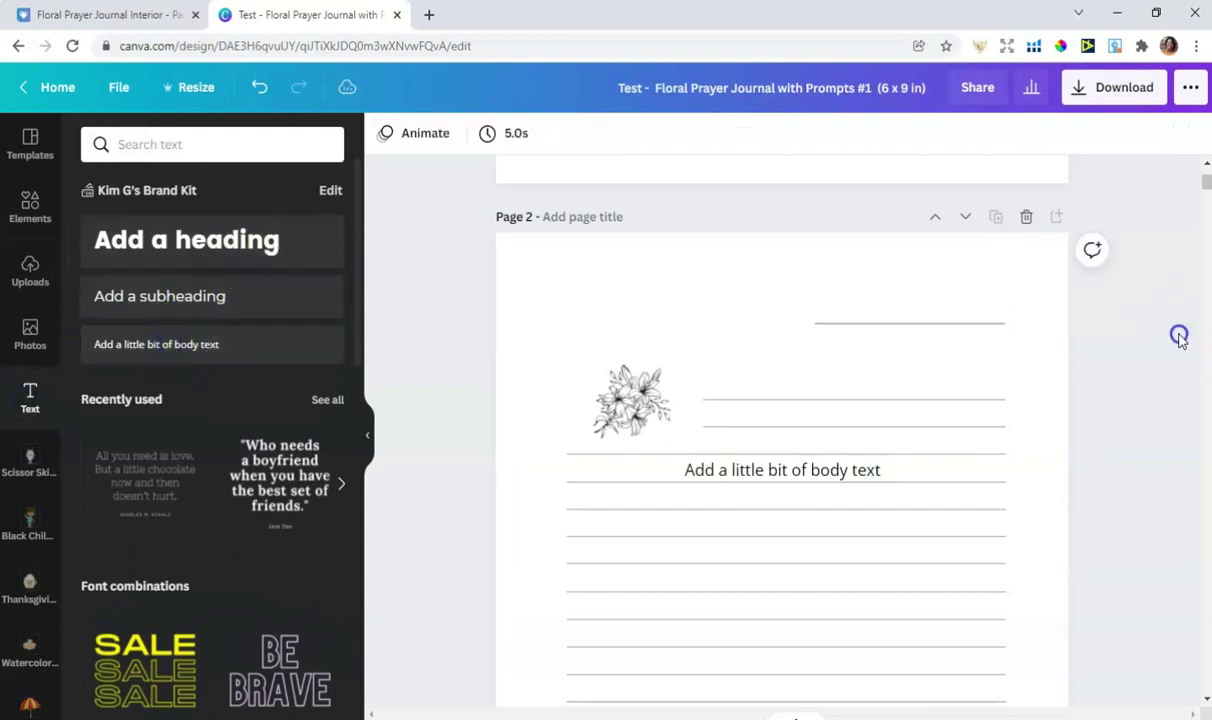
drag(775, 477, 644, 327)
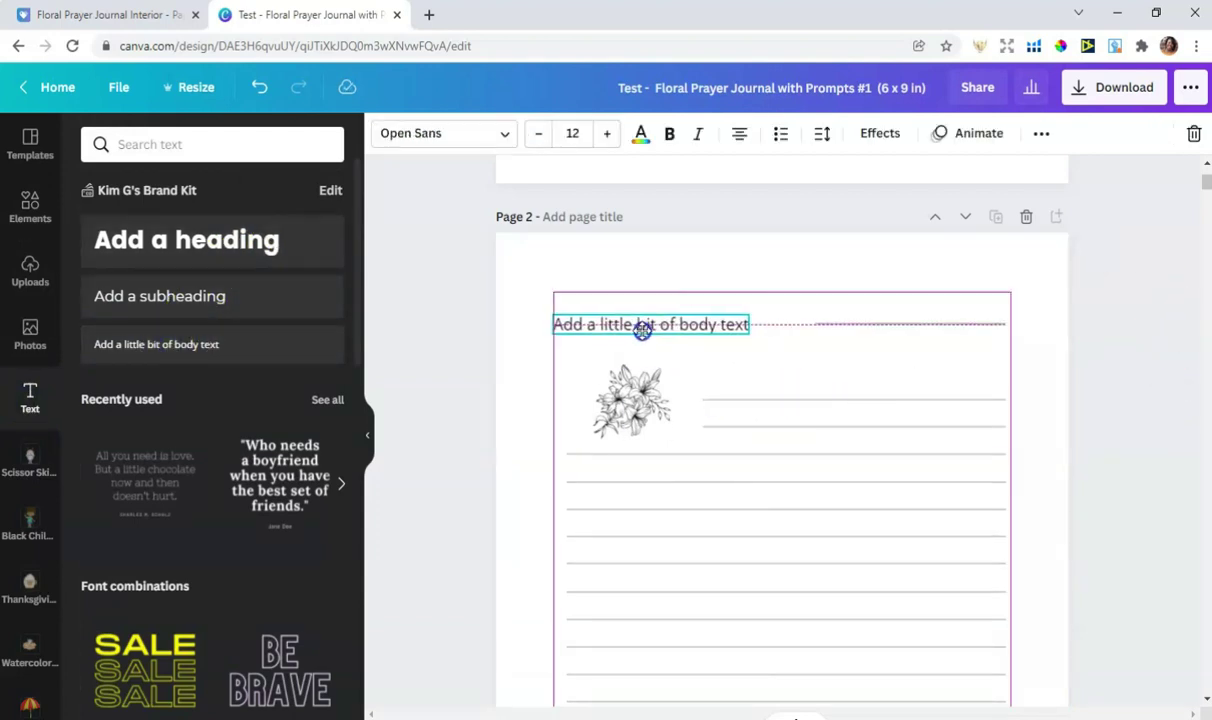
- Set the new body text on page 2 to the Intro Script font
double_click(663, 331)
click(481, 137)
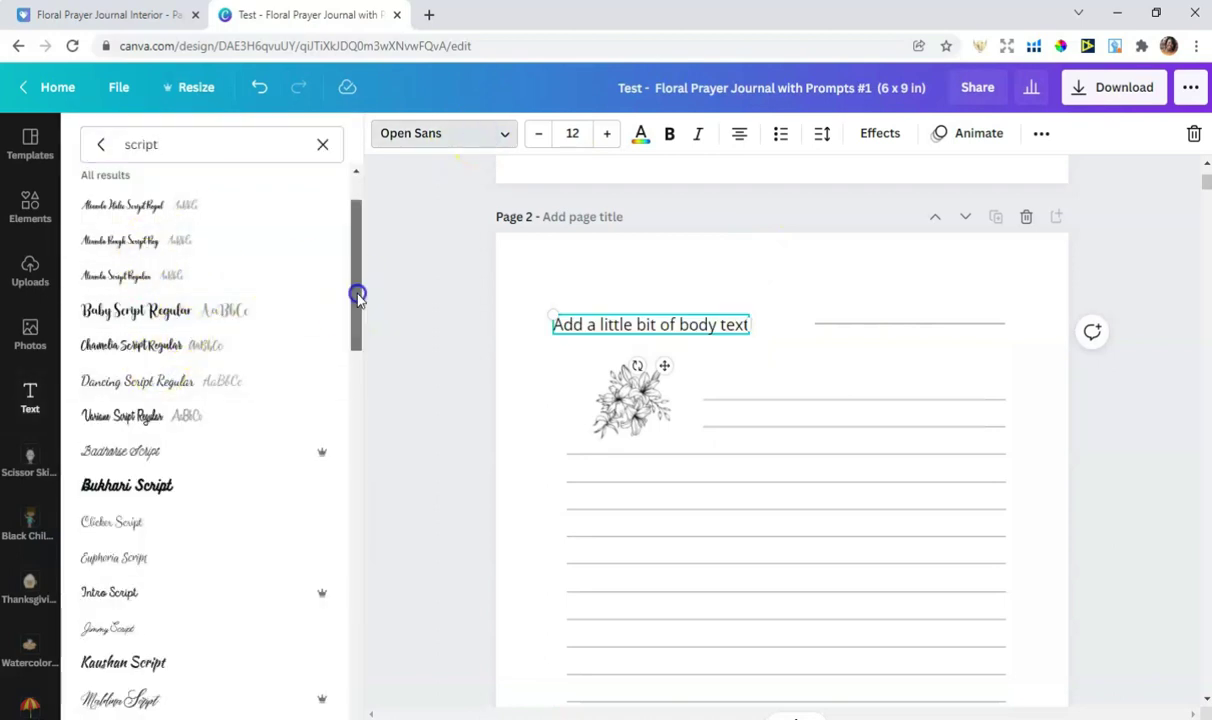
click(105, 150)
click(99, 146)
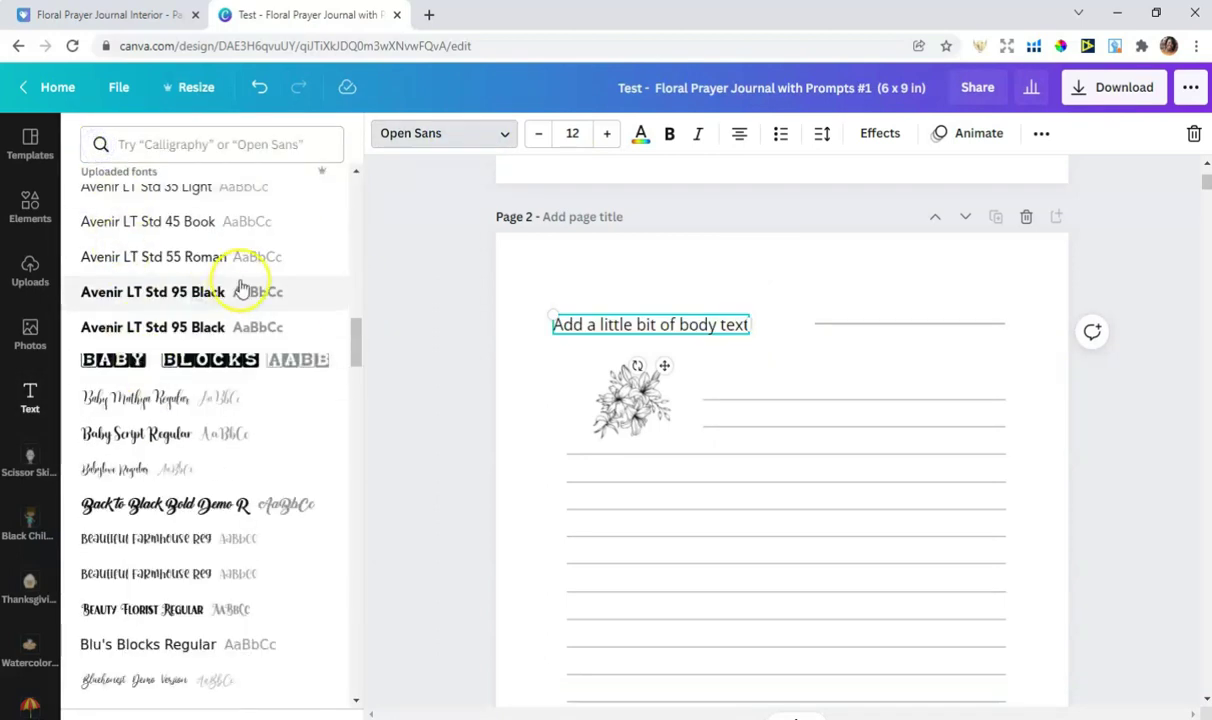
scroll(243, 280, up, 5)
scroll(240, 287, up, 3)
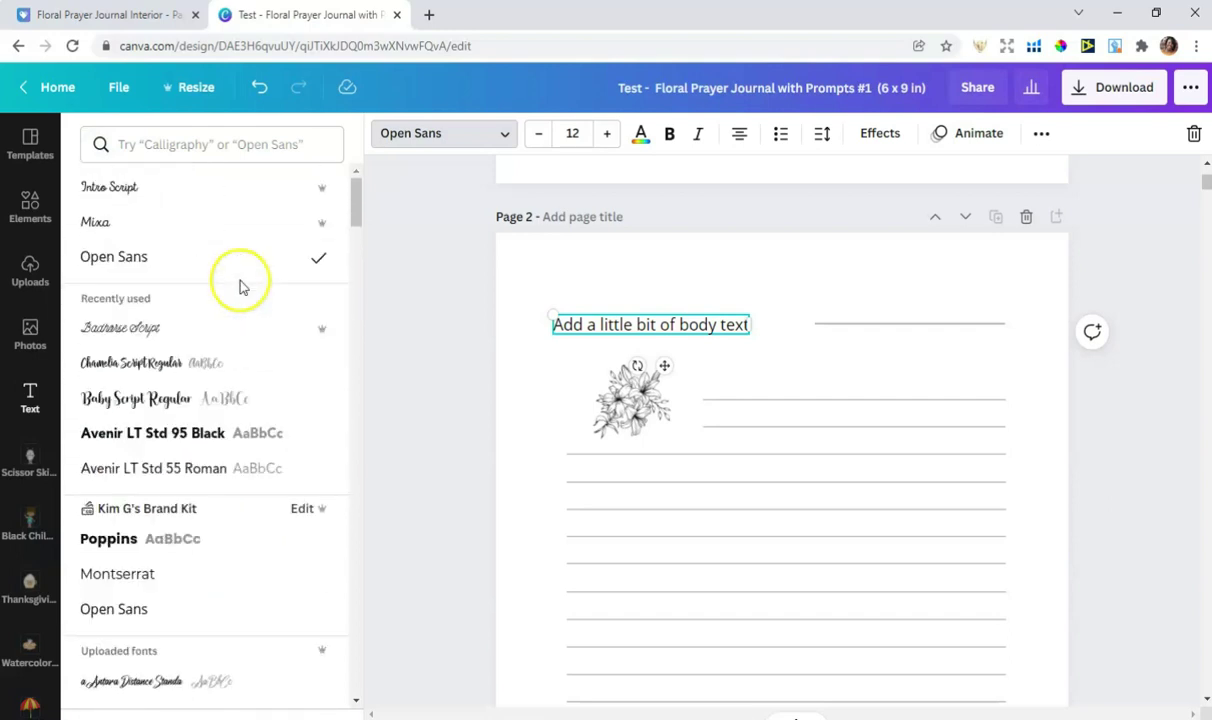
click(118, 187)
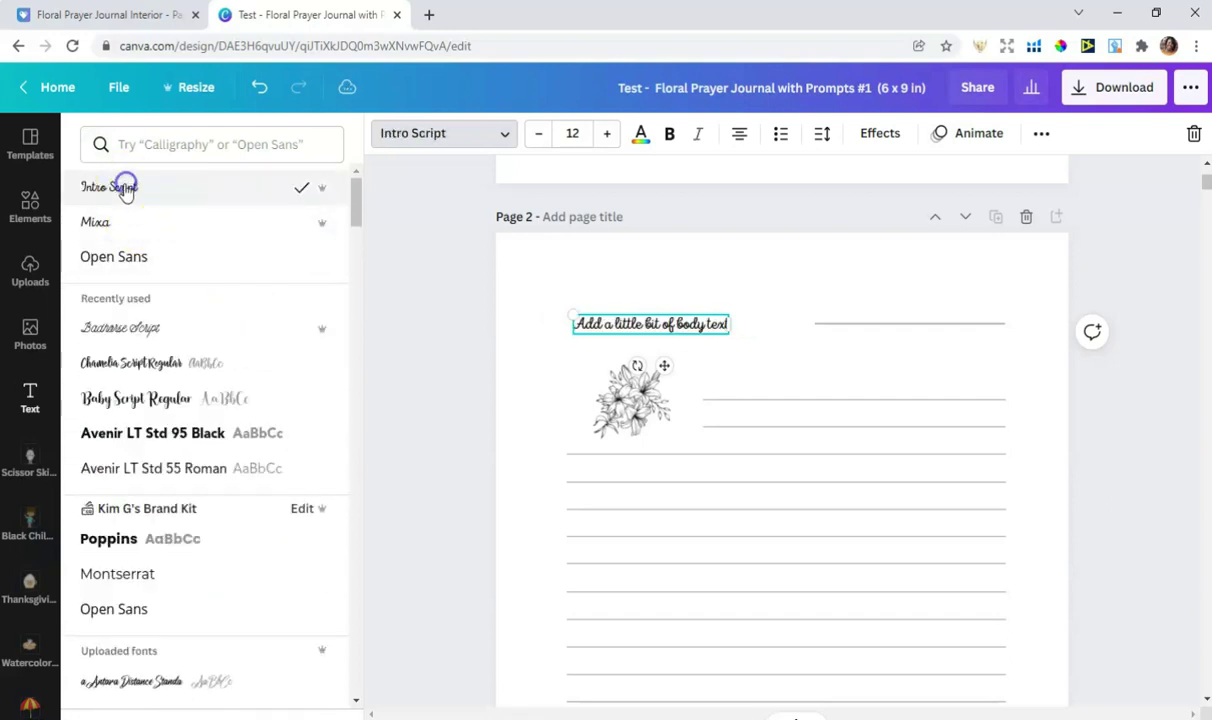
- Replace the placeholder body text on page 2 with the verse "I can do all things through Christ who Gives me Strength" - Phi 4:13
double_click(640, 323)
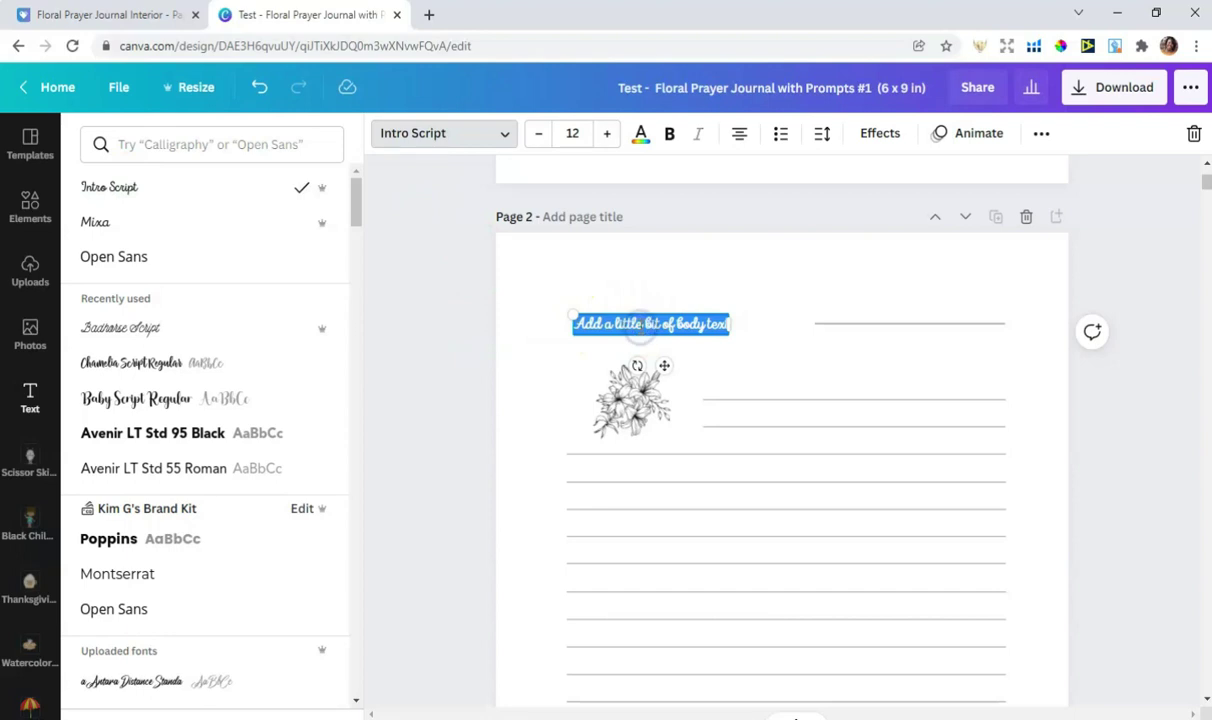
key(BackSpace)
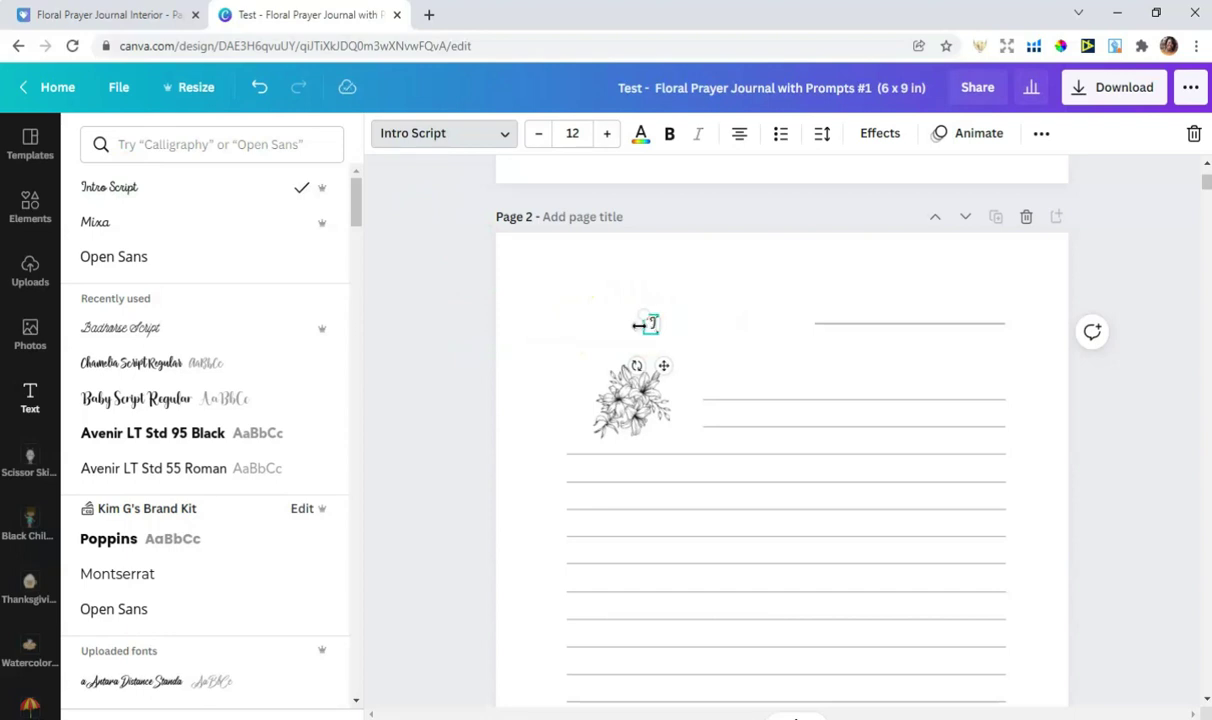
text(I can do all things throug)
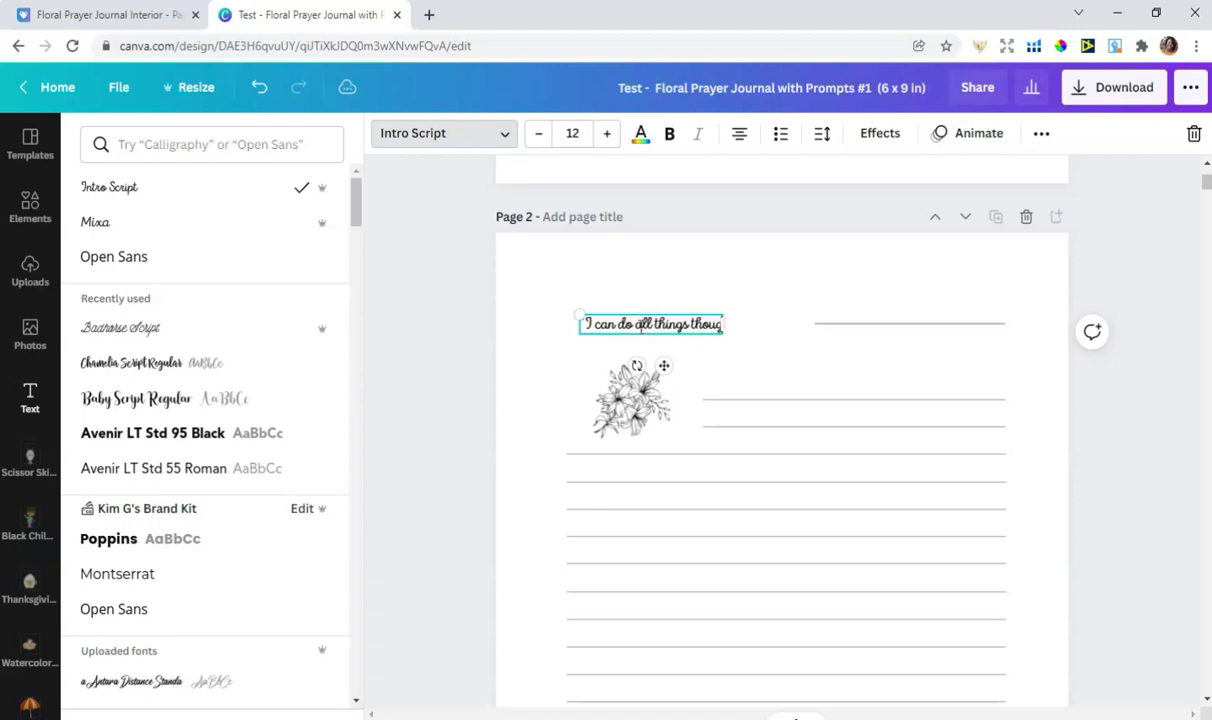
text(h Ch)
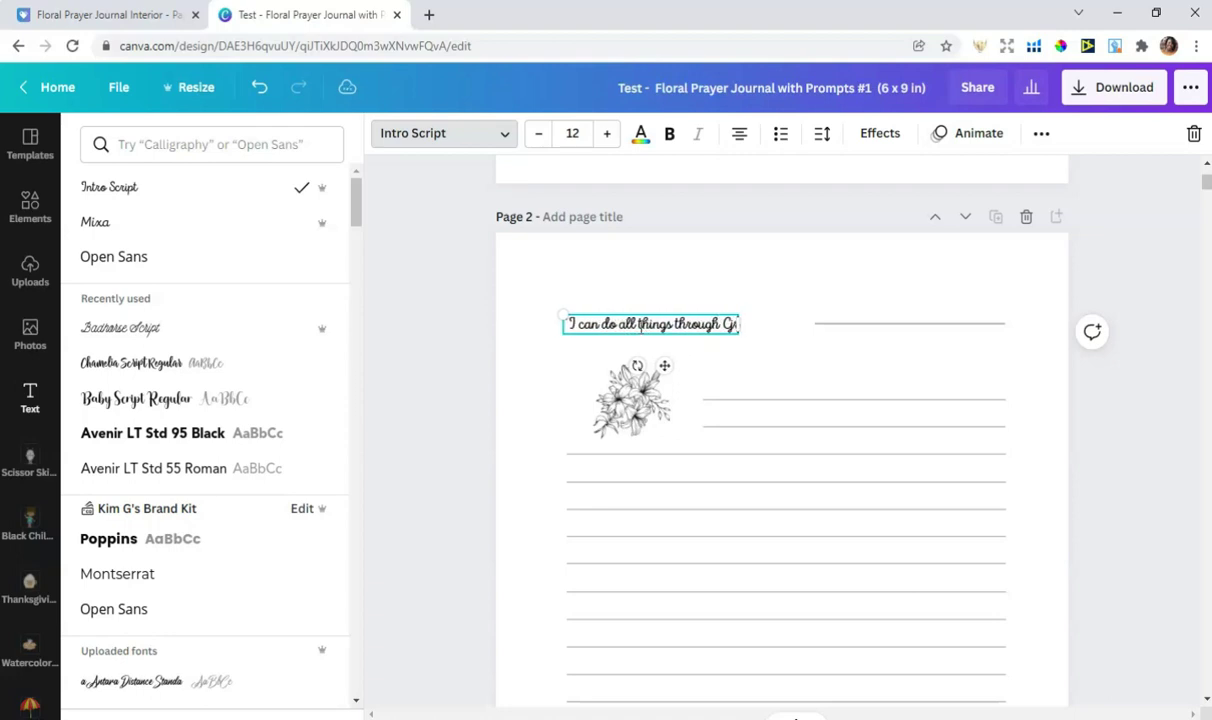
text(rist H)
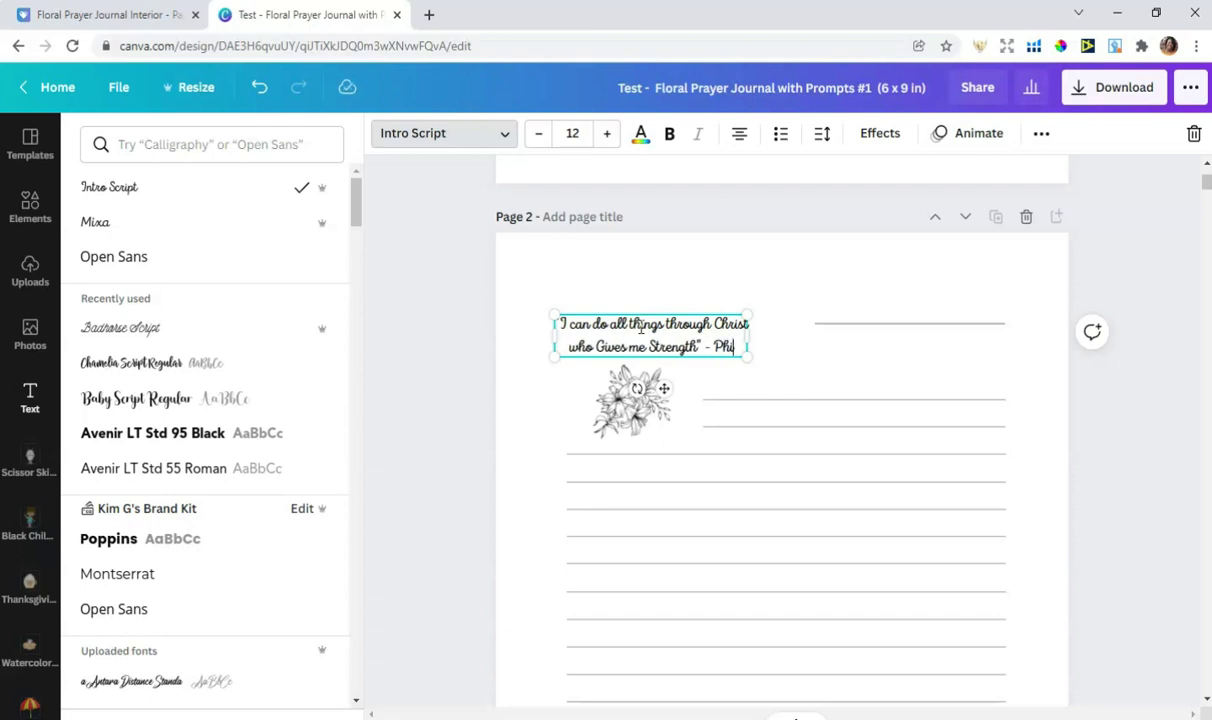
text(4:13)
- Set the Bible verse on page 2 to font size 11 with a line spacing of 1
triple_click(660, 335)
click(698, 346)
triple_click(582, 335)
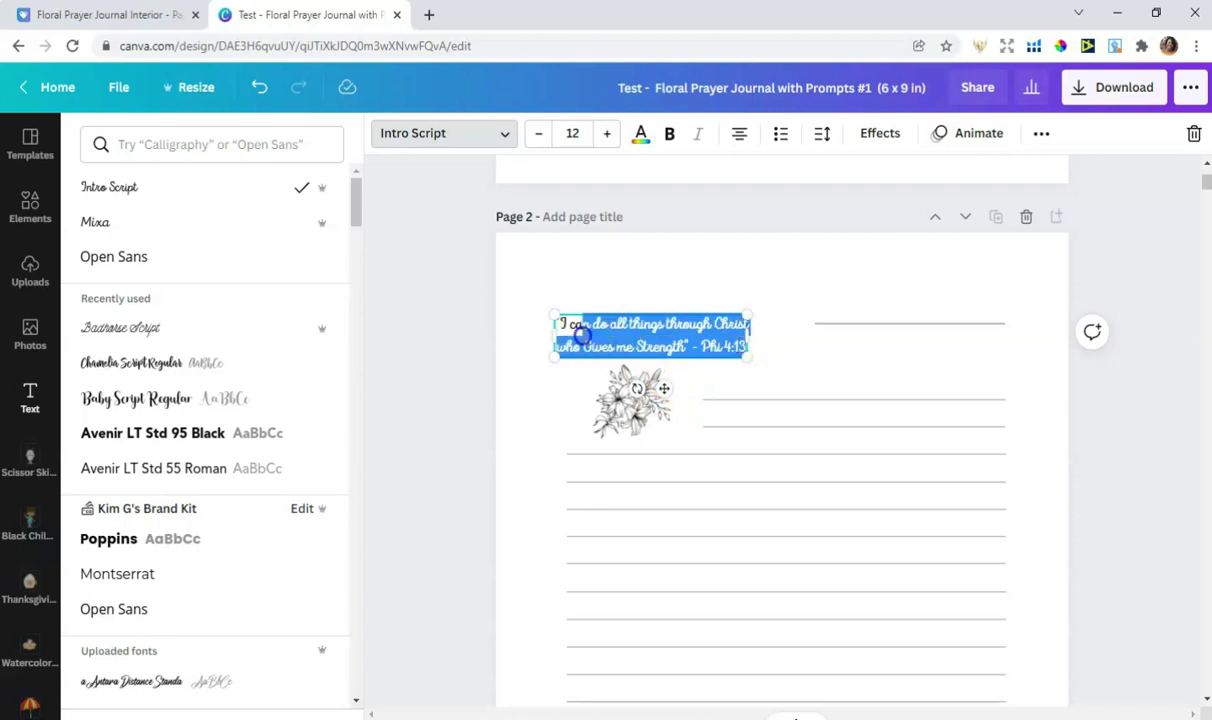
click(538, 133)
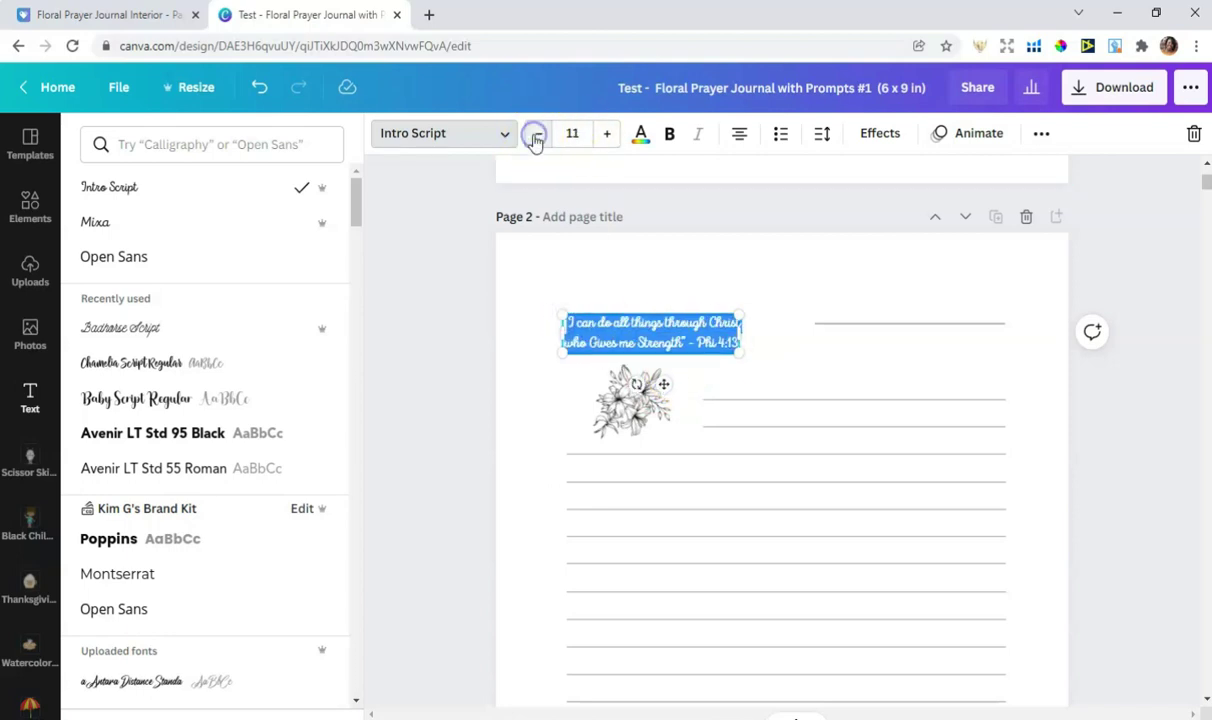
click(821, 133)
click(1071, 228)
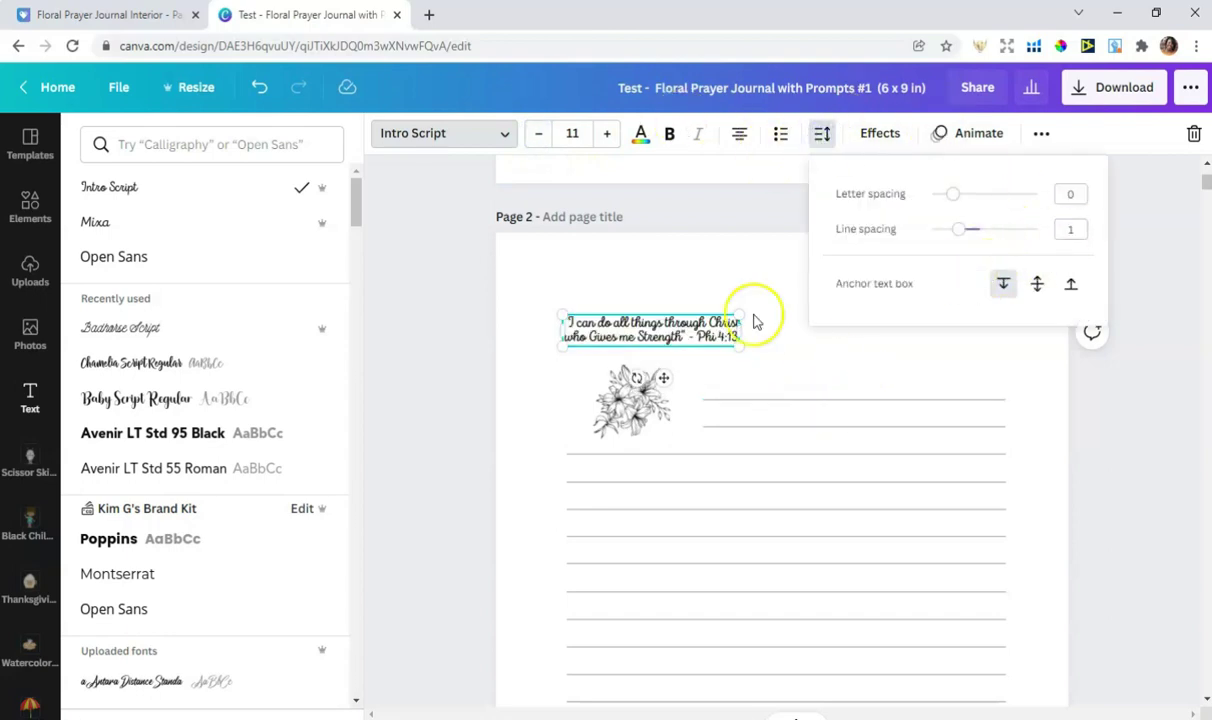
- Nudge the verse slightly to the right so it lines up with the start of the writing lines
click(445, 328)
click(1150, 271)
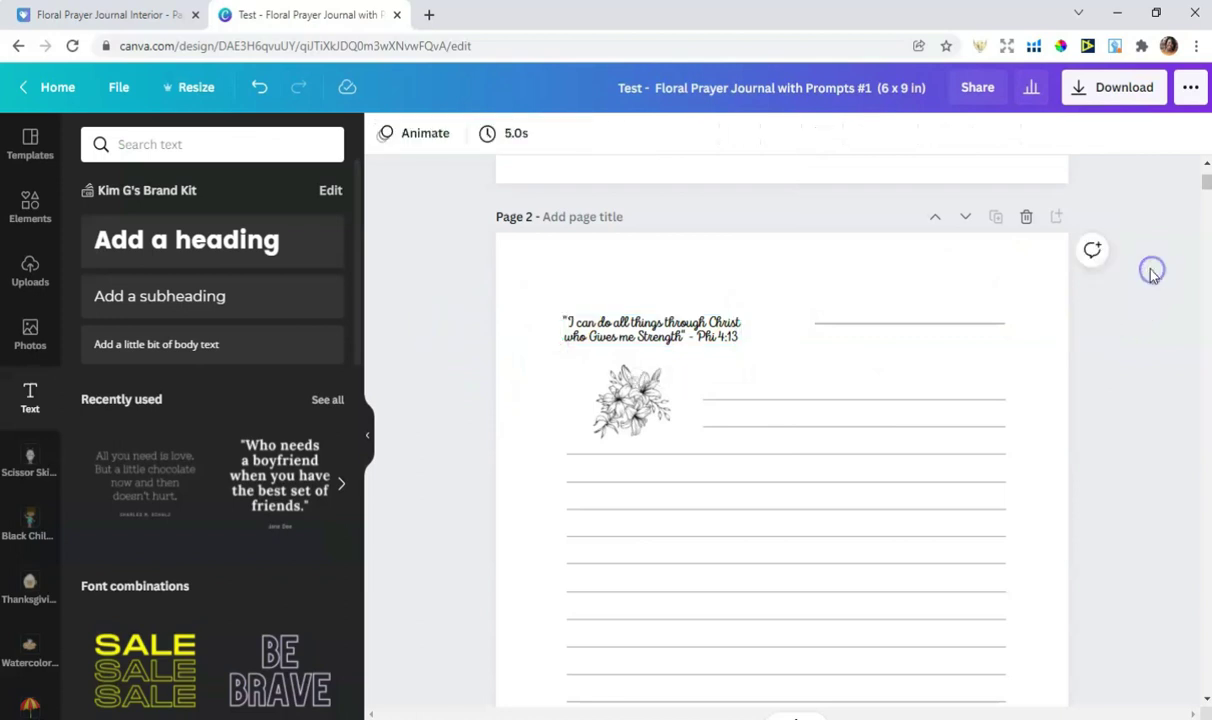
drag(721, 337, 725, 338)
- Change the "Todays Scripture" heading above the box on page 2 to the Intro Script font
scroll(1158, 360, down, 4)
click(748, 452)
double_click(799, 451)
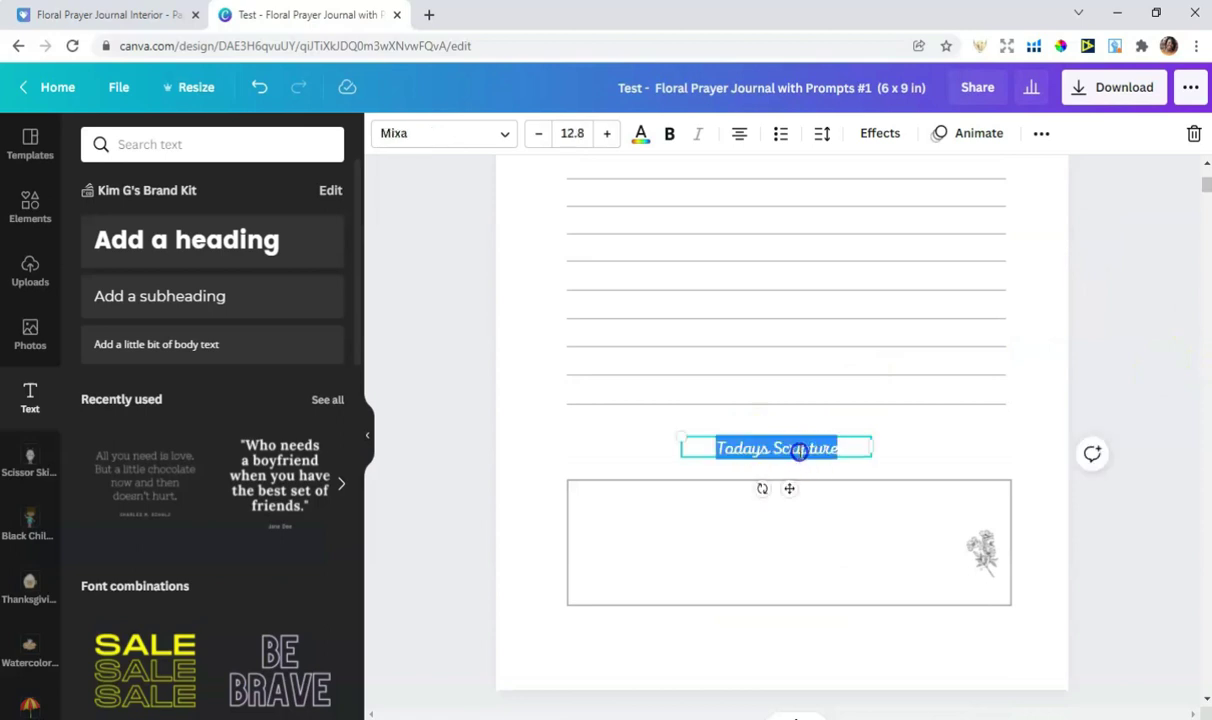
click(488, 138)
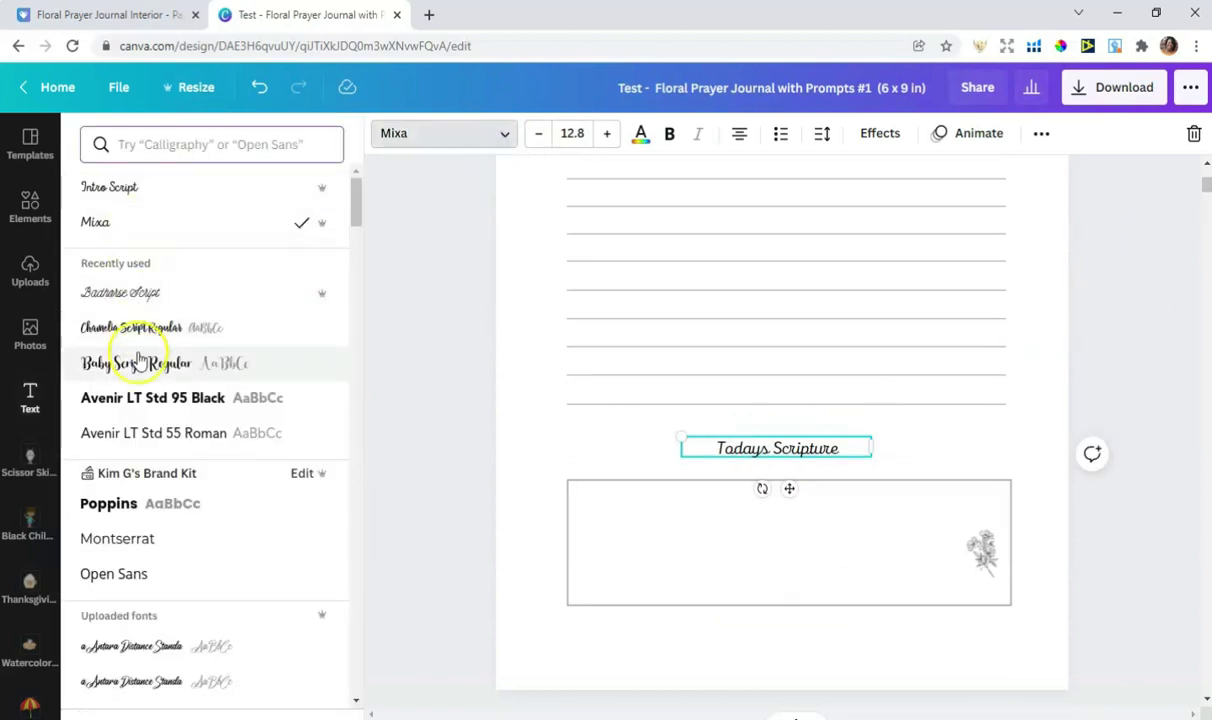
click(115, 188)
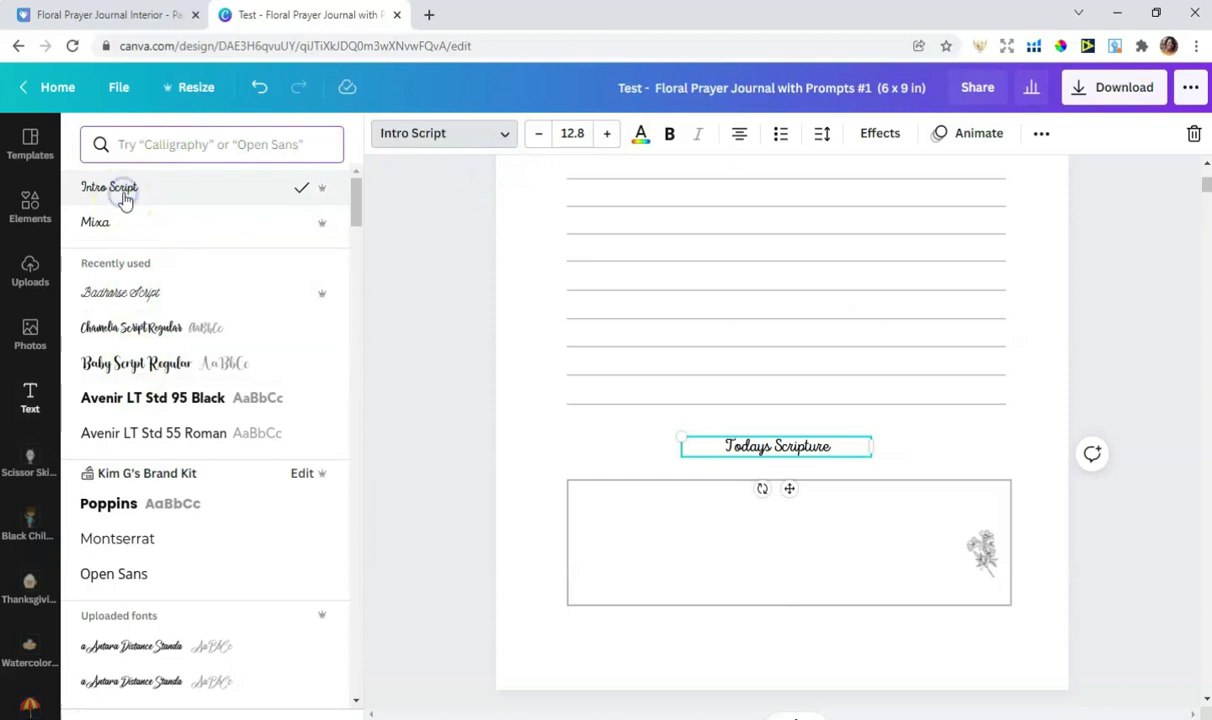
- Review the customized page 2 from the verse and bouquet down to the scripture box, and compare it with page 3
click(984, 548)
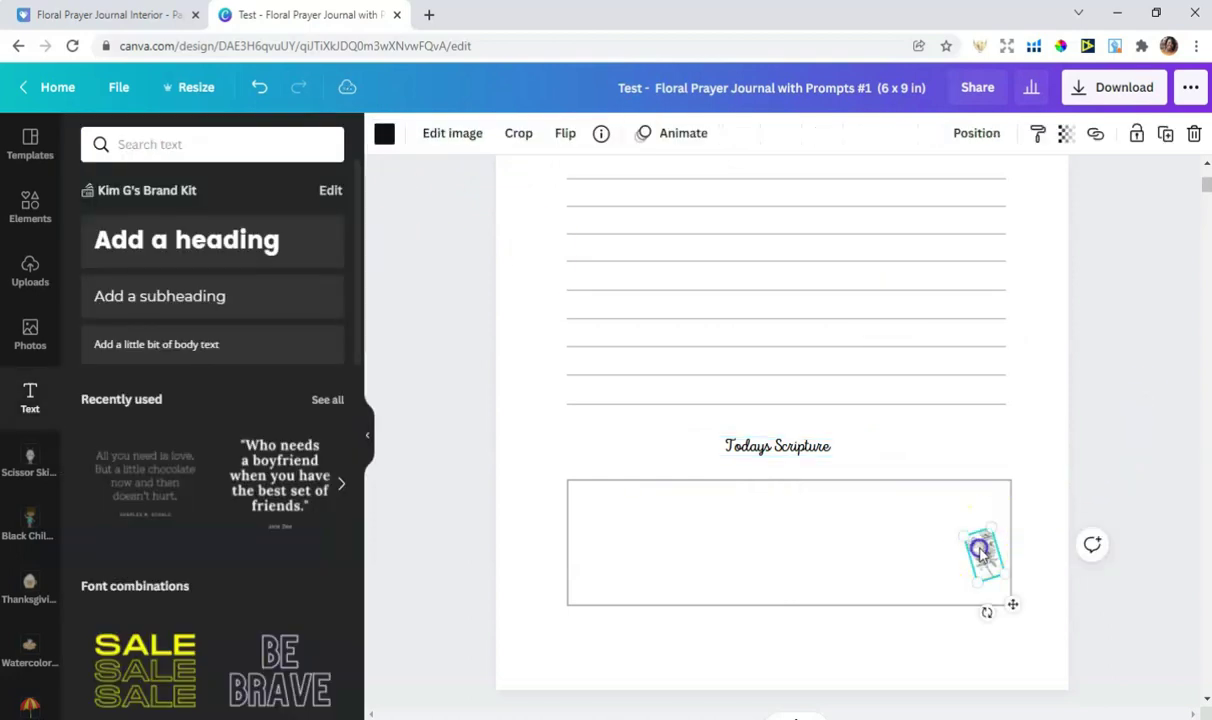
drag(985, 585, 971, 560)
scroll(1102, 413, down, 5)
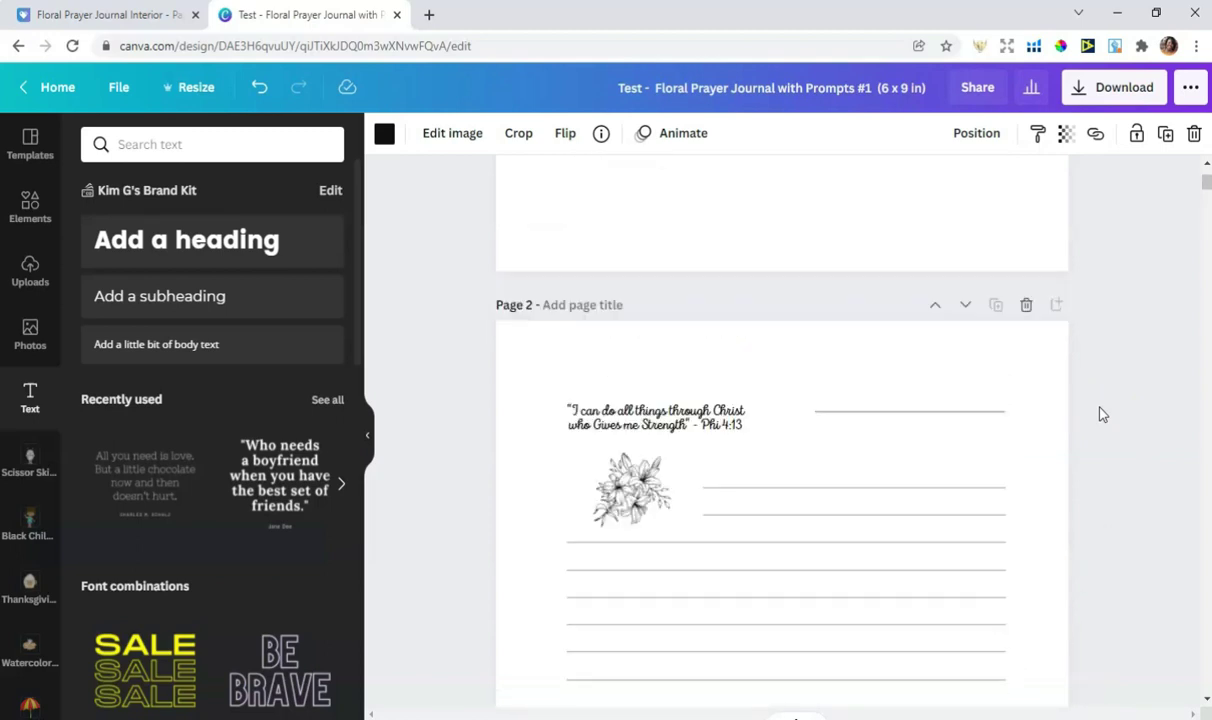
scroll(1102, 413, down, 2)
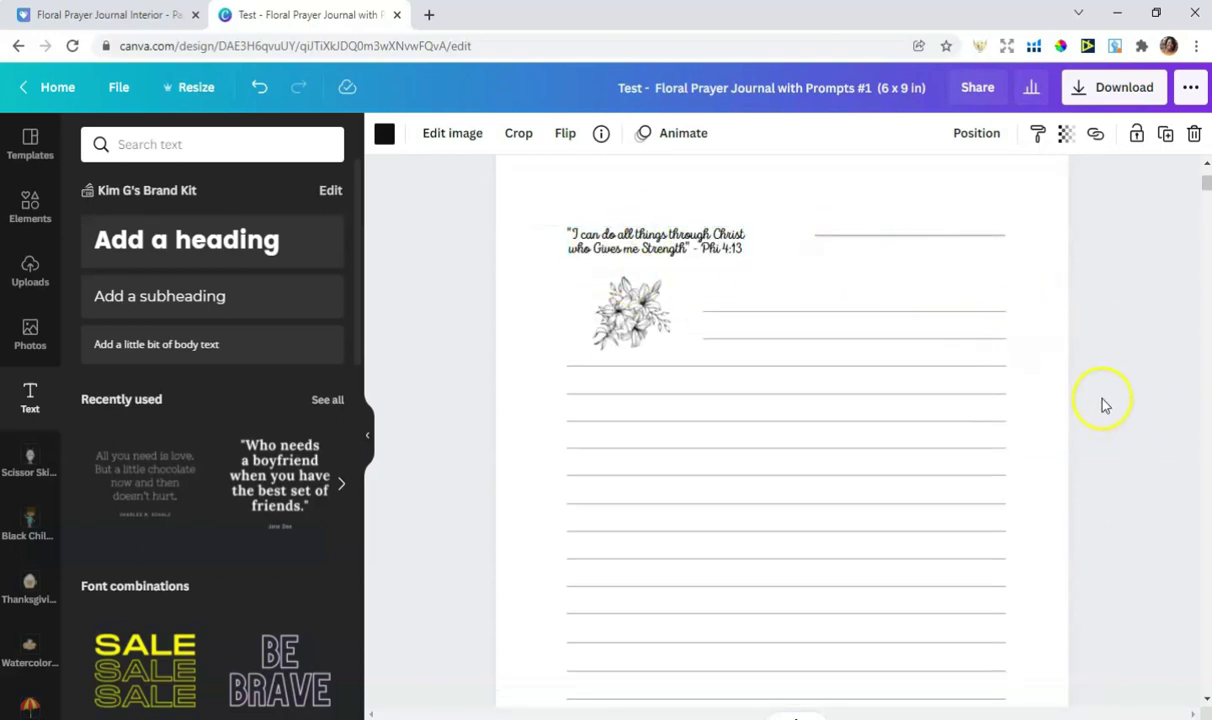
scroll(1131, 438, up, 4)
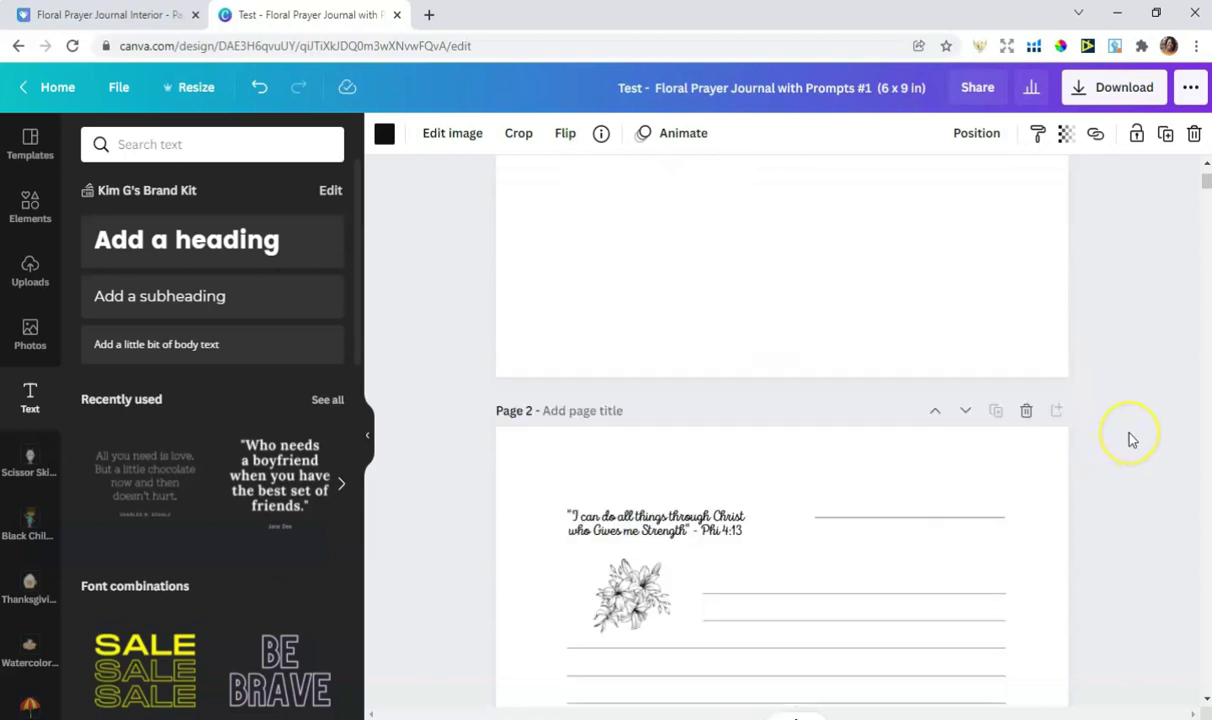
scroll(1131, 438, down, 8)
scroll(1129, 440, down, 2)
scroll(1145, 432, up, 1)
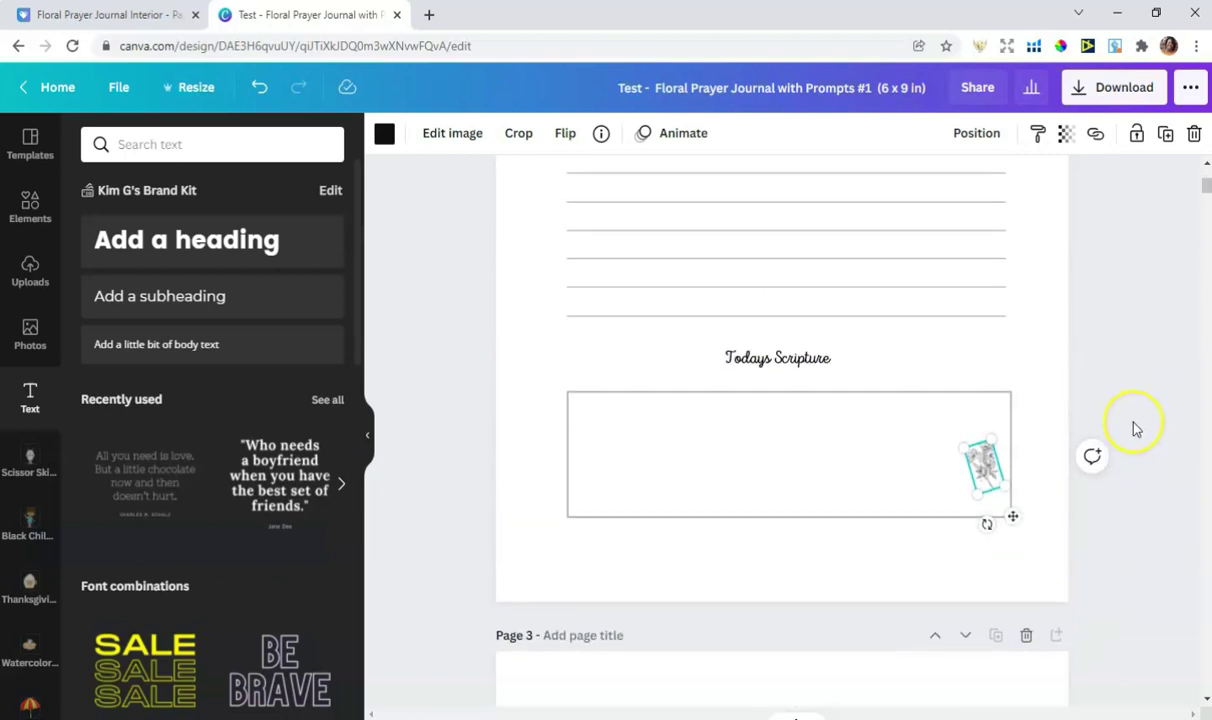
scroll(1116, 412, down, 1)
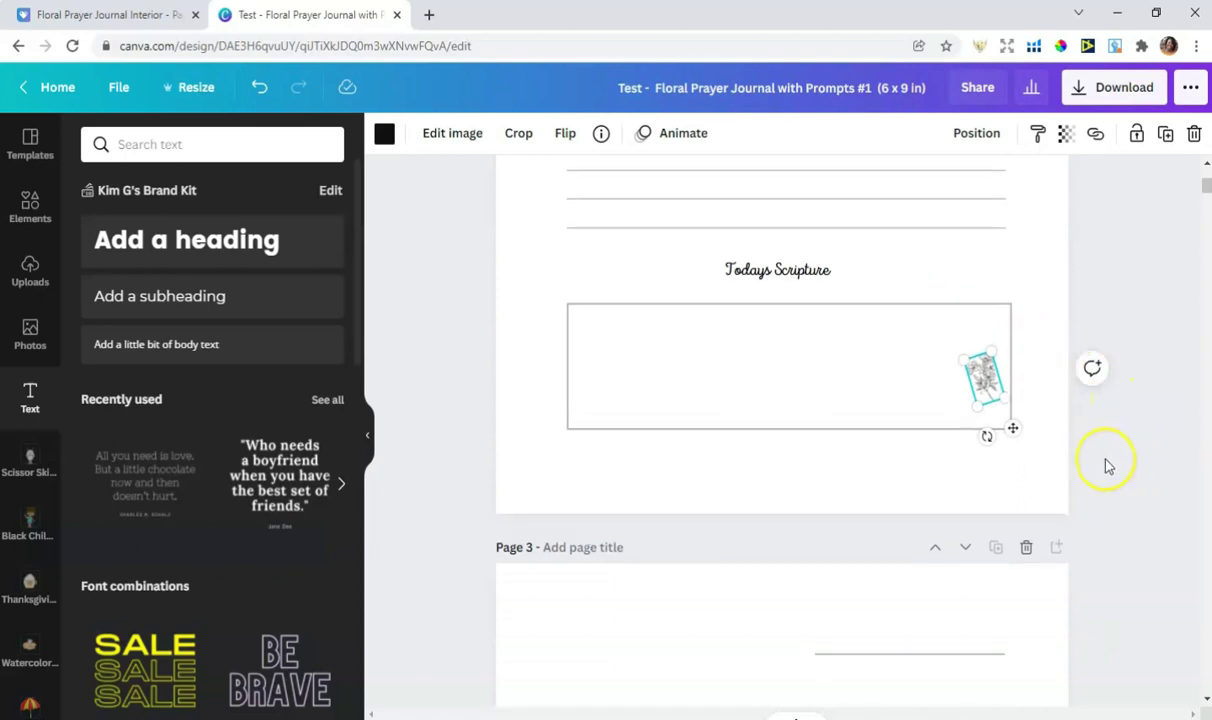
scroll(1115, 440, down, 1)
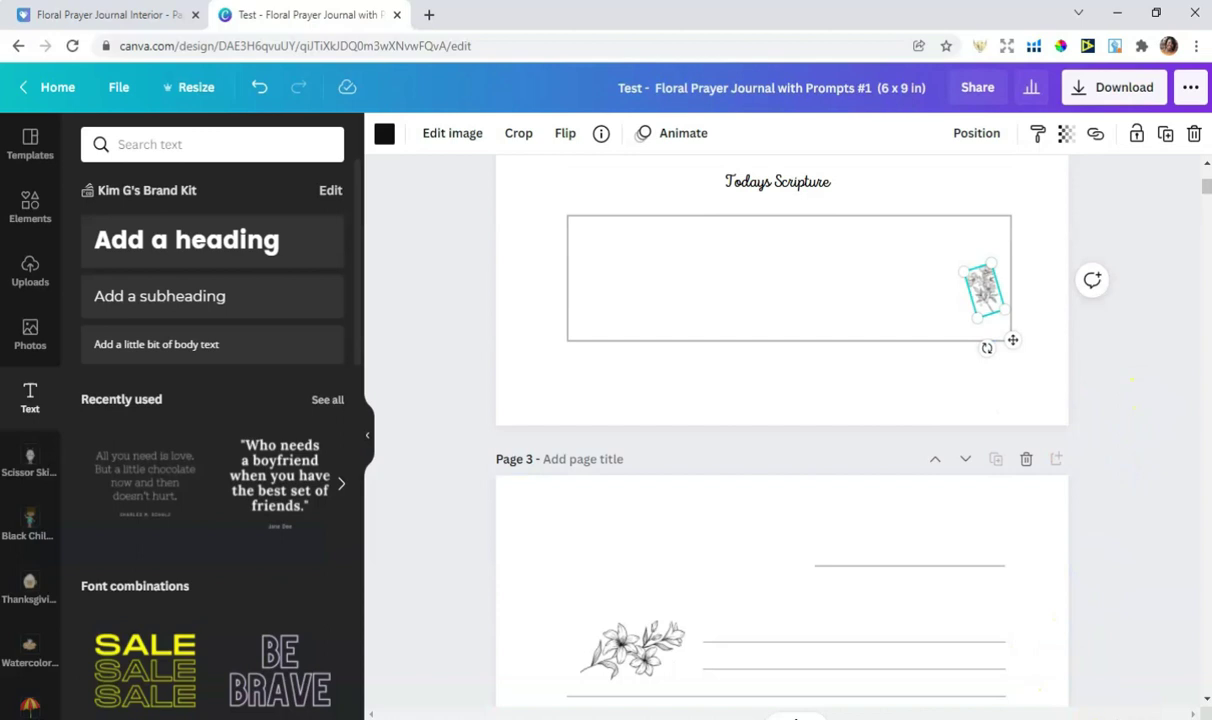
- Show all pages of the journal as a grid and delete pages 3 through 18
click(1128, 716)
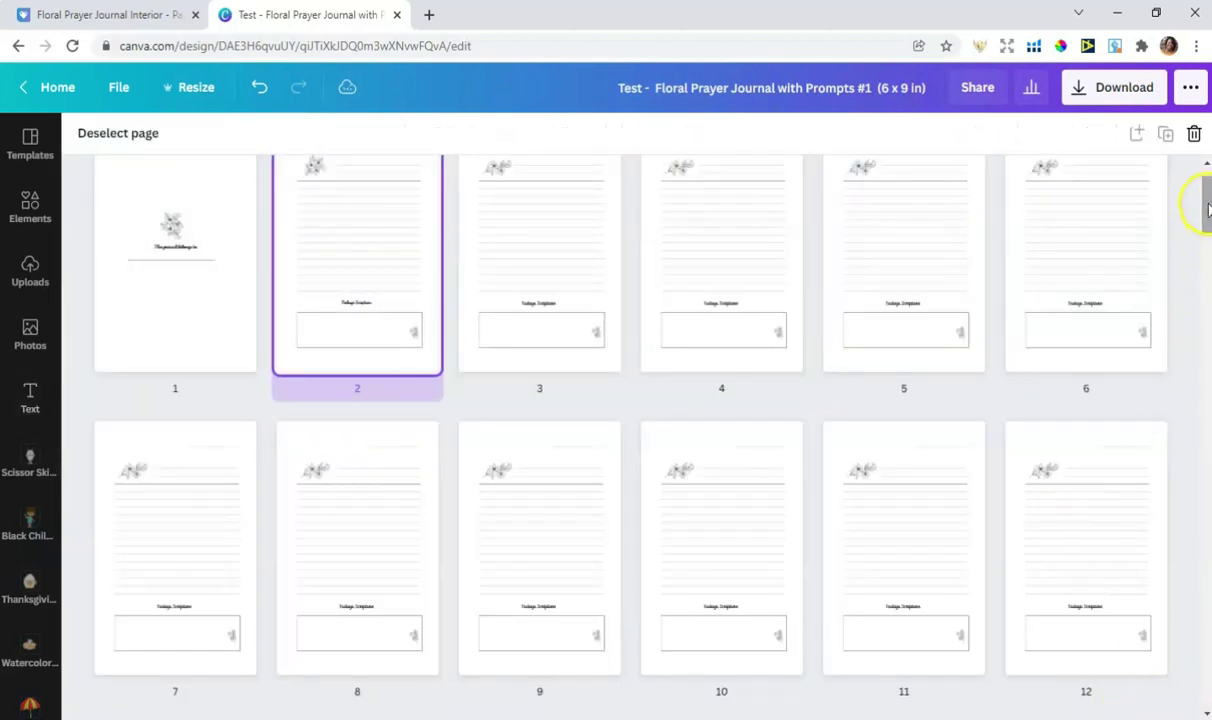
click(559, 310)
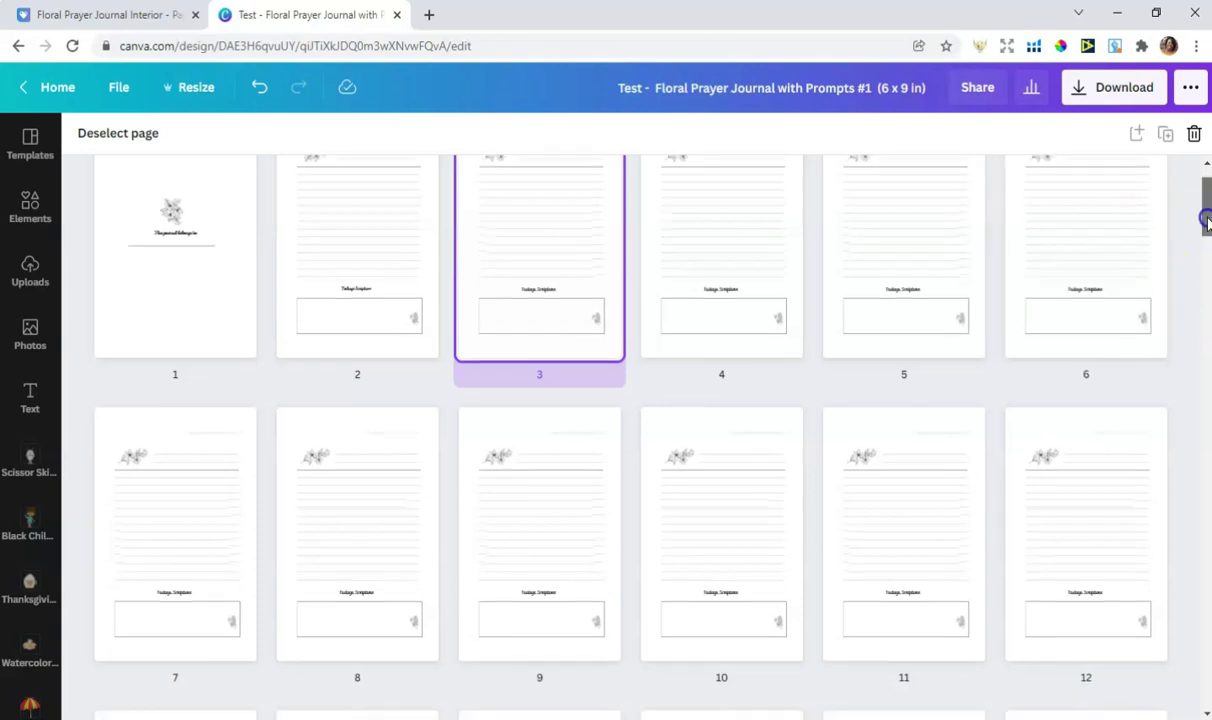
scroll(1204, 220, down, 1)
shift+click(744, 252)
shift+click(912, 258)
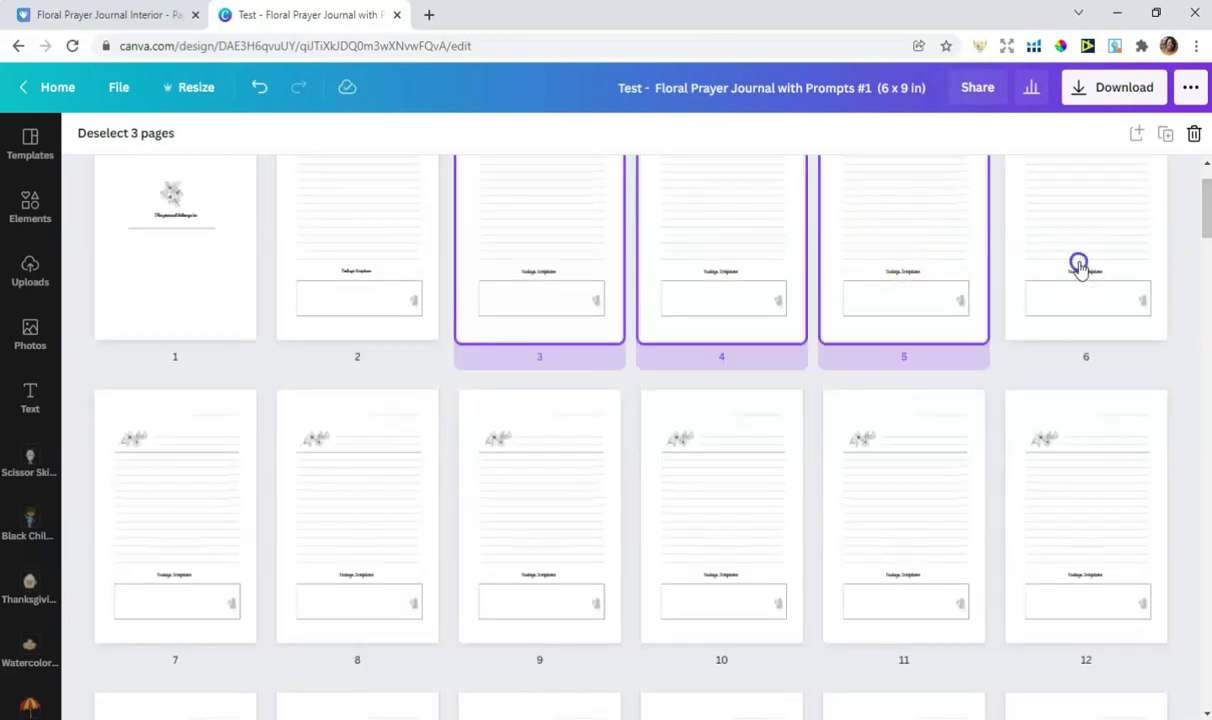
shift+click(1077, 262)
shift+click(1083, 497)
shift+click(170, 545)
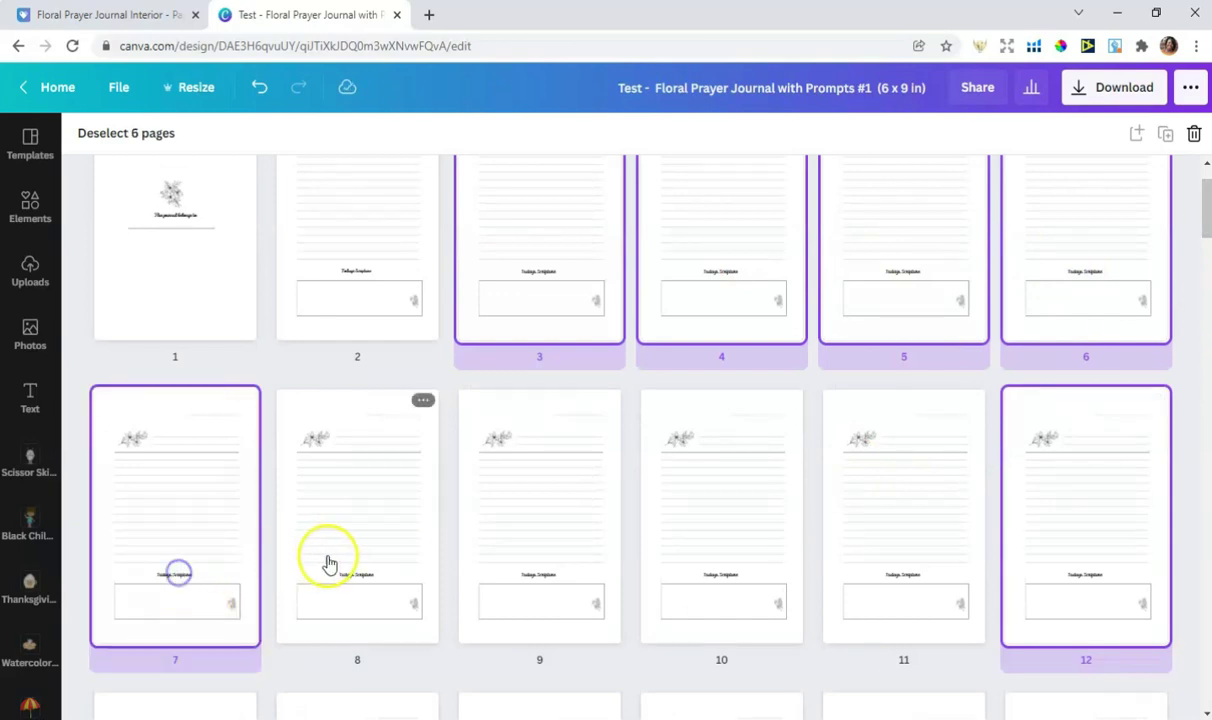
shift+click(320, 530)
shift+click(578, 528)
shift+click(760, 548)
shift+click(885, 523)
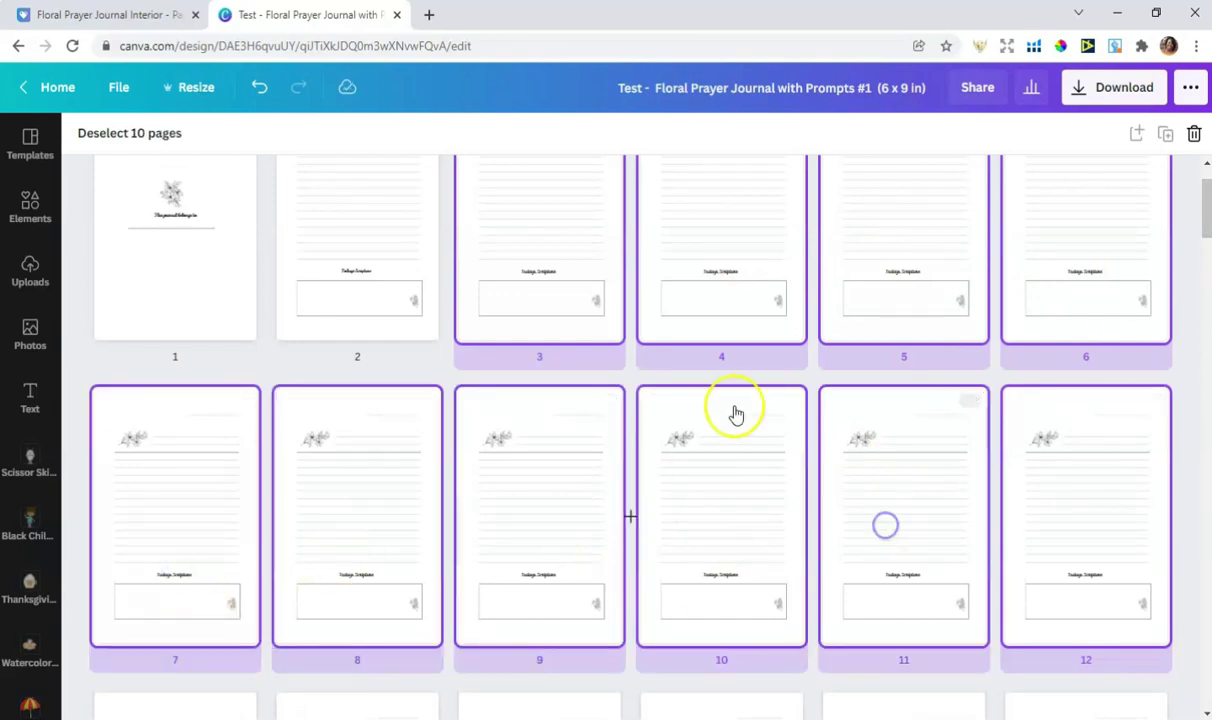
drag(1207, 225, 1207, 262)
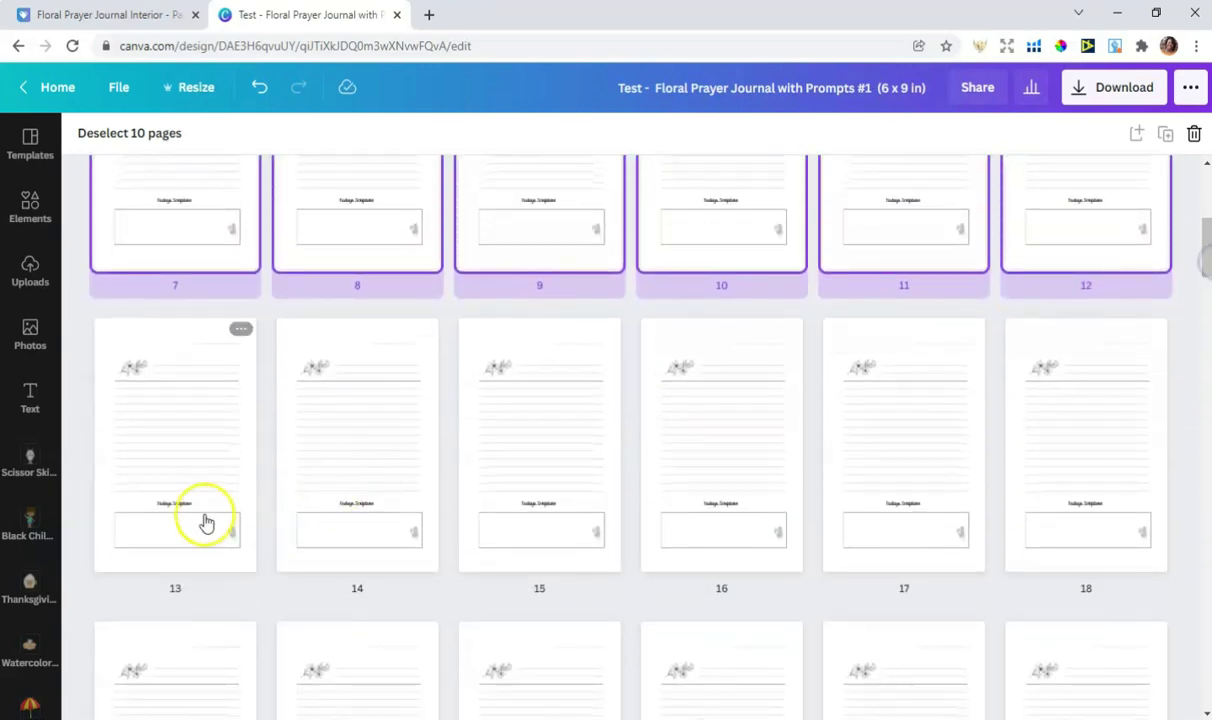
shift+click(206, 503)
shift+click(581, 452)
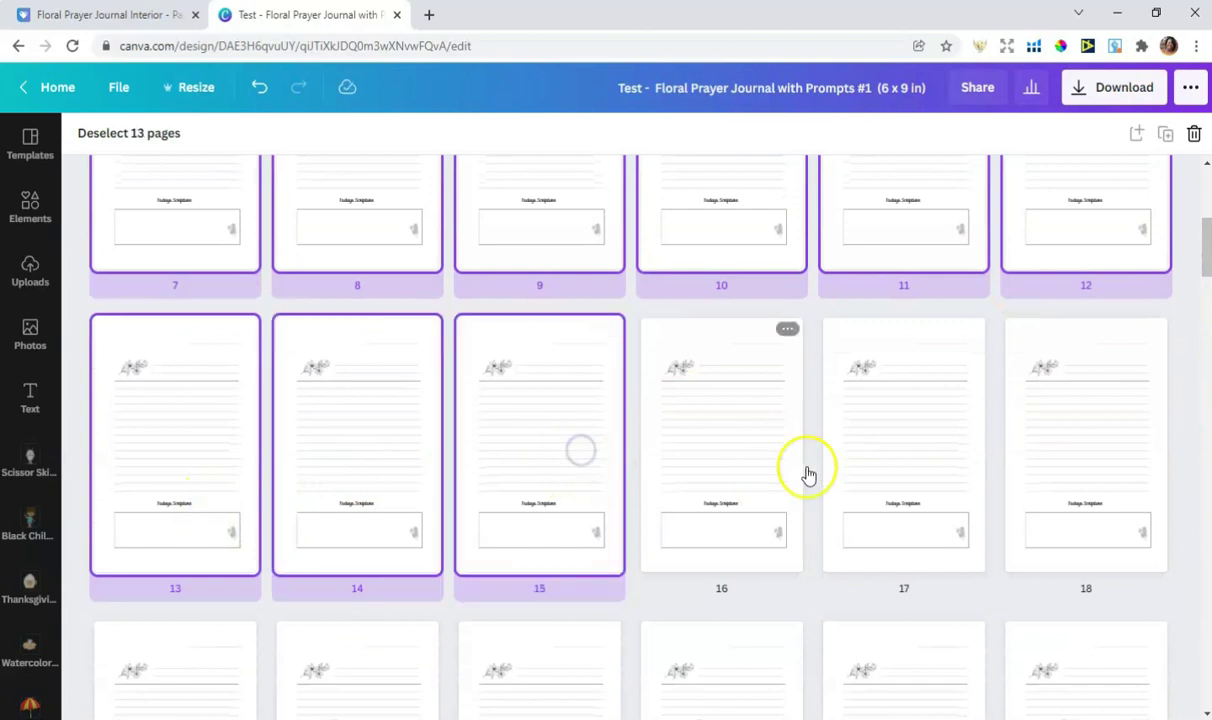
shift+click(1034, 444)
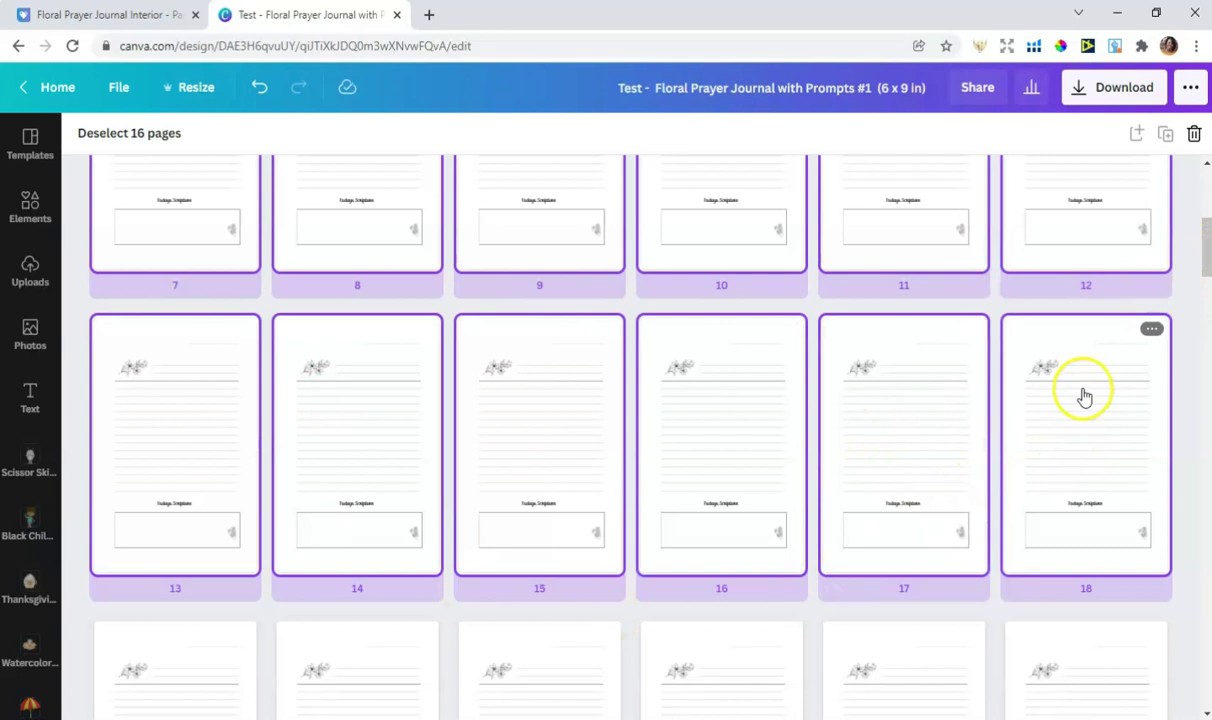
scroll(1050, 415, up, 2)
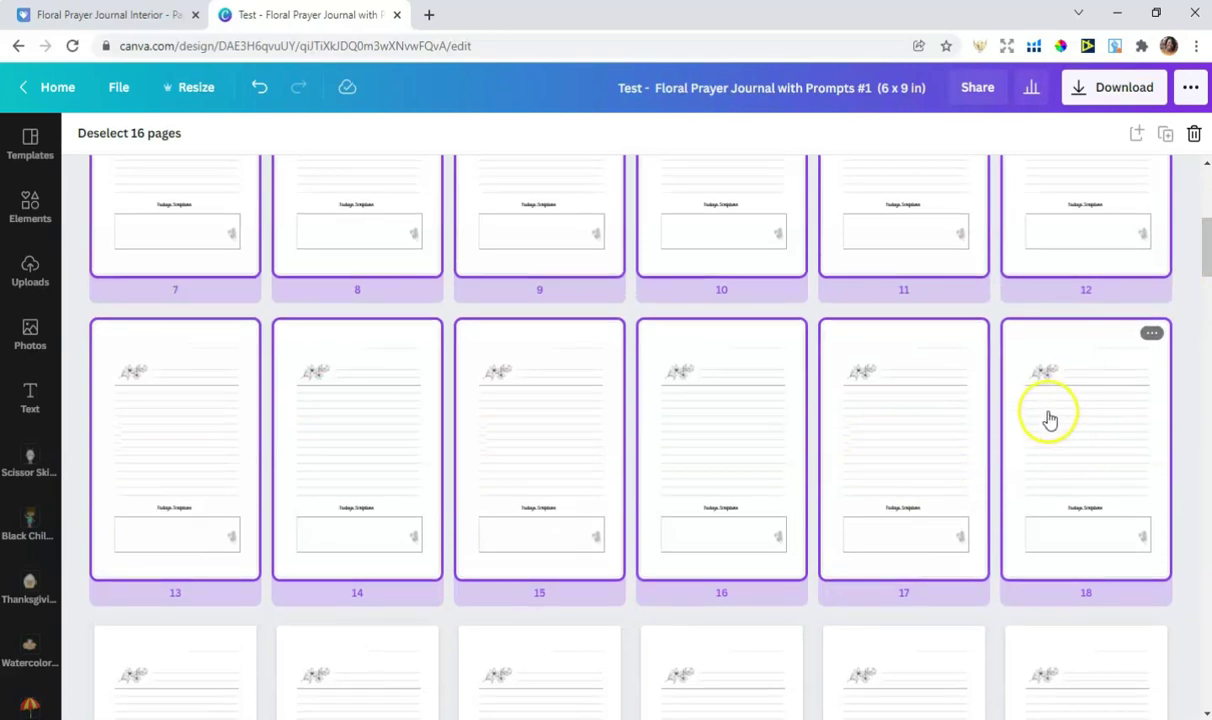
scroll(1048, 418, up, 3)
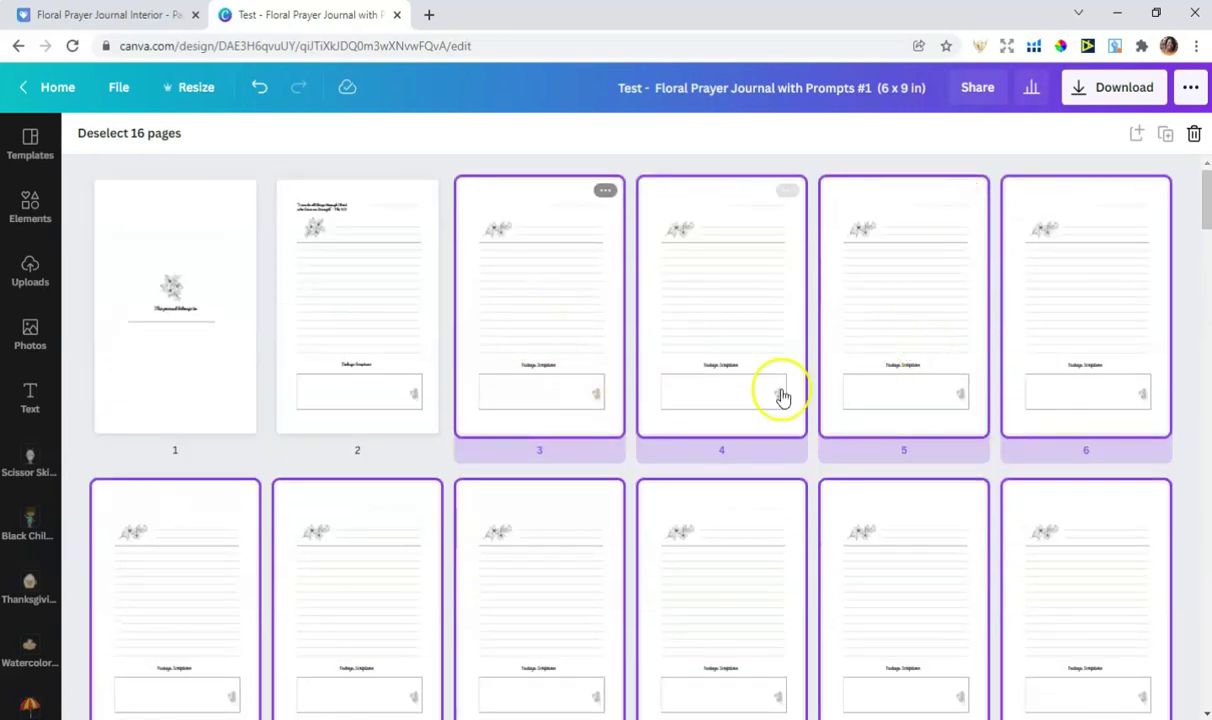
scroll(1085, 420, down, 3)
scroll(1085, 419, up, 3)
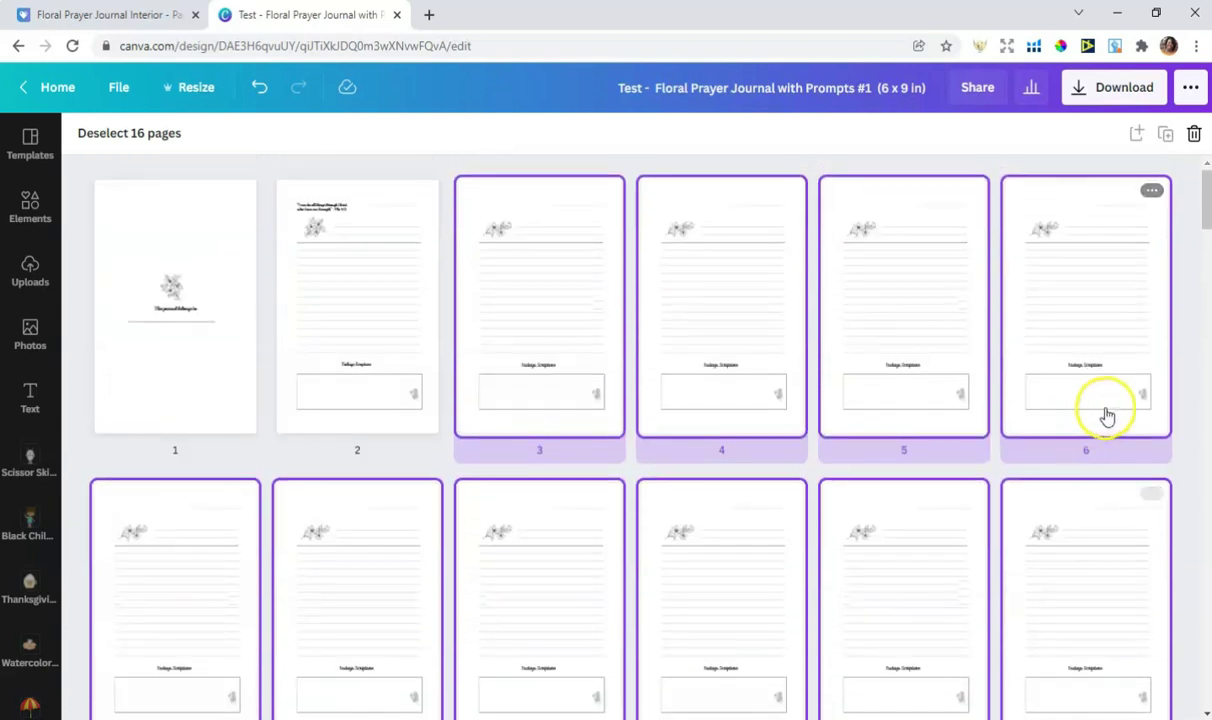
right_click(1070, 370)
click(1003, 474)
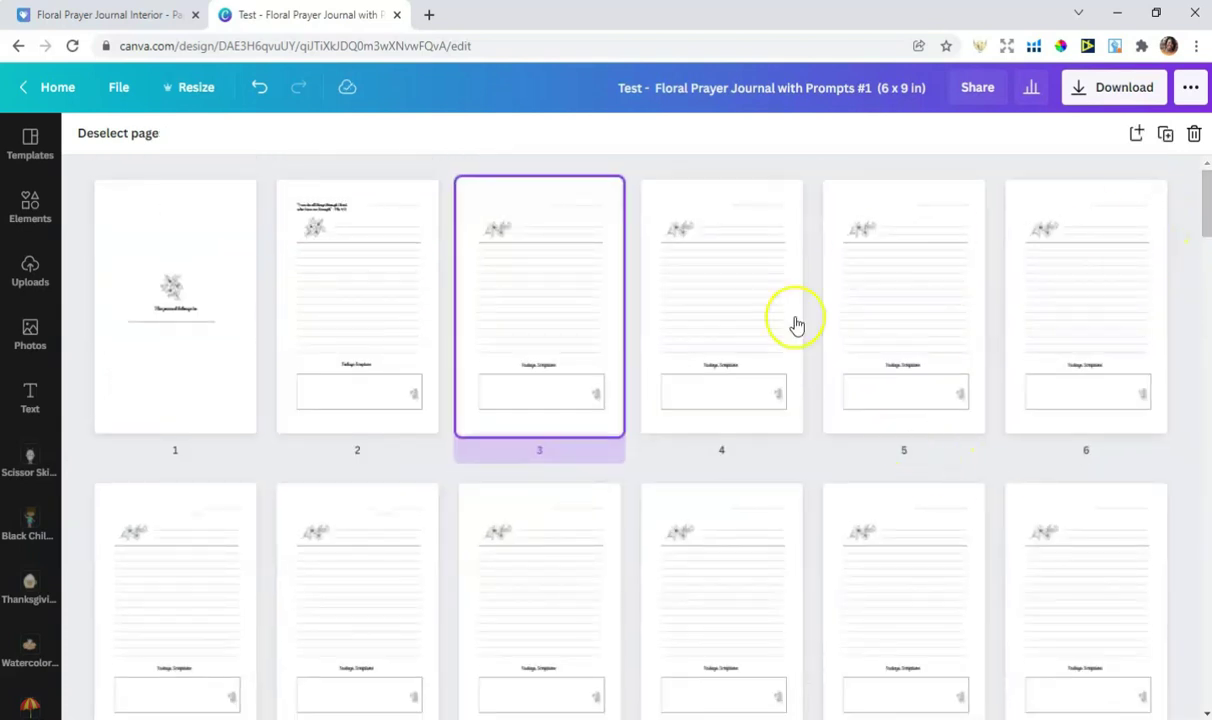
- Select pages 3 through 84 in the page grid and delete them, keeping only the first two customized pages
drag(1207, 208, 1201, 714)
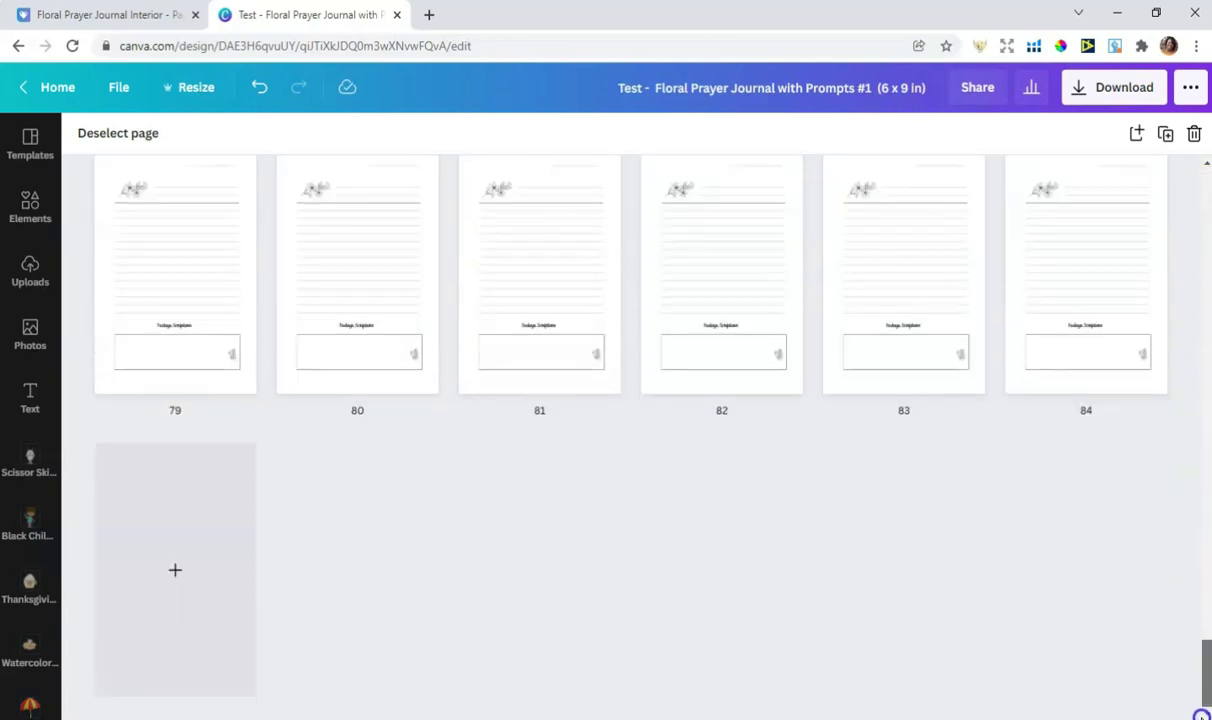
shift+click(1081, 320)
drag(1205, 688, 1207, 195)
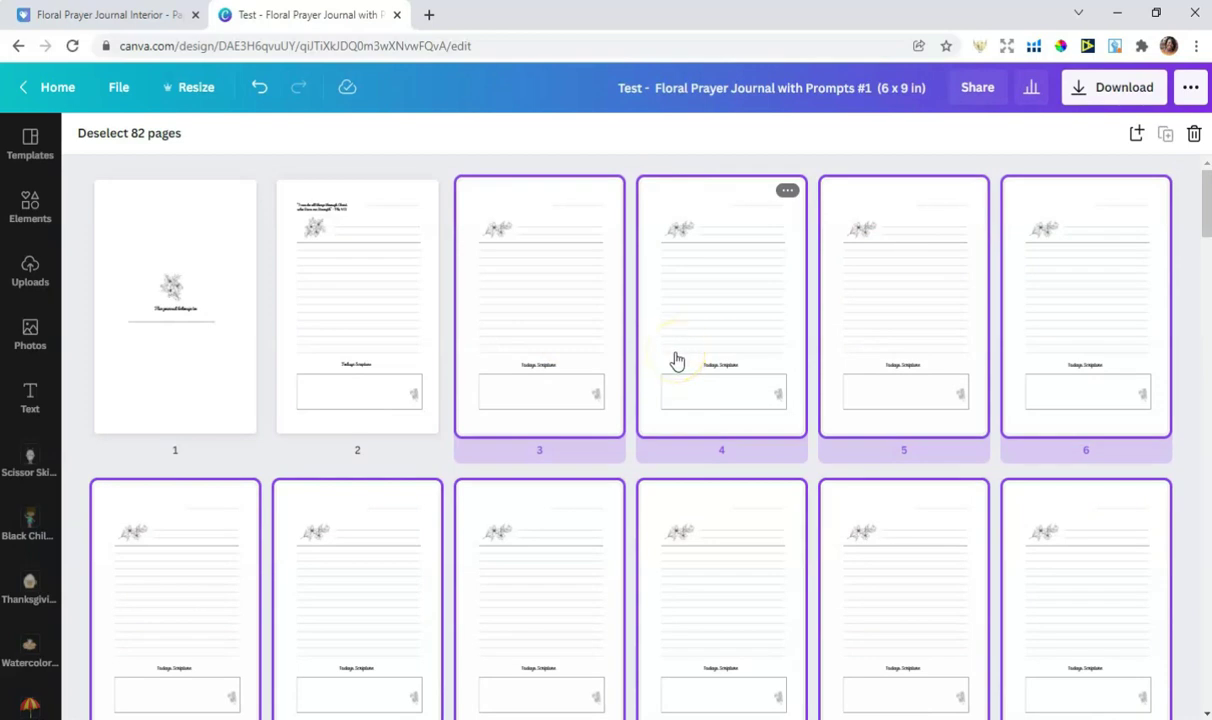
drag(1207, 215, 1207, 703)
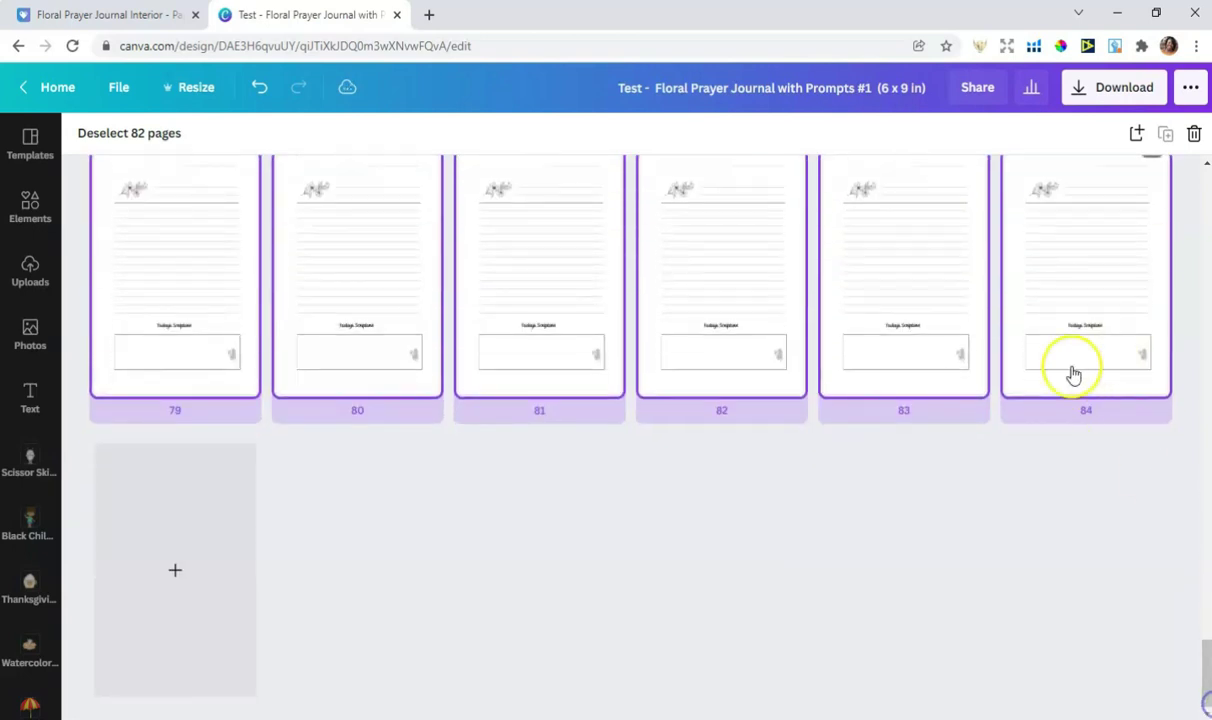
right_click(1005, 288)
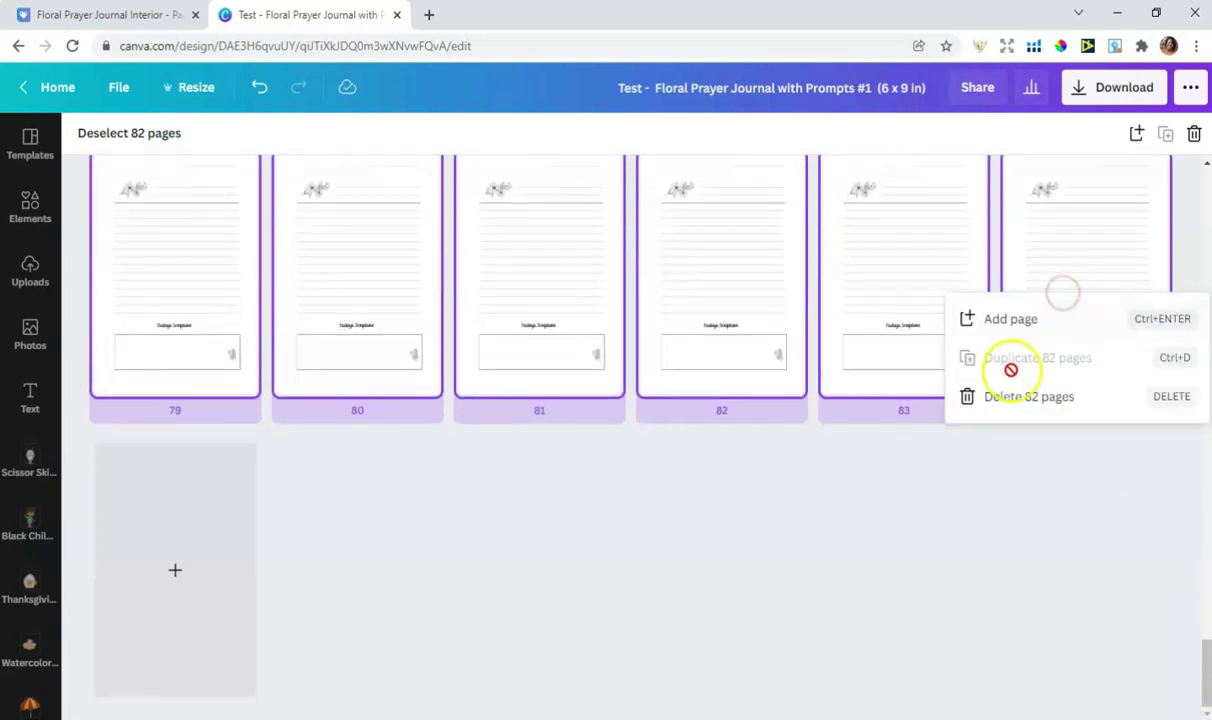
click(1022, 400)
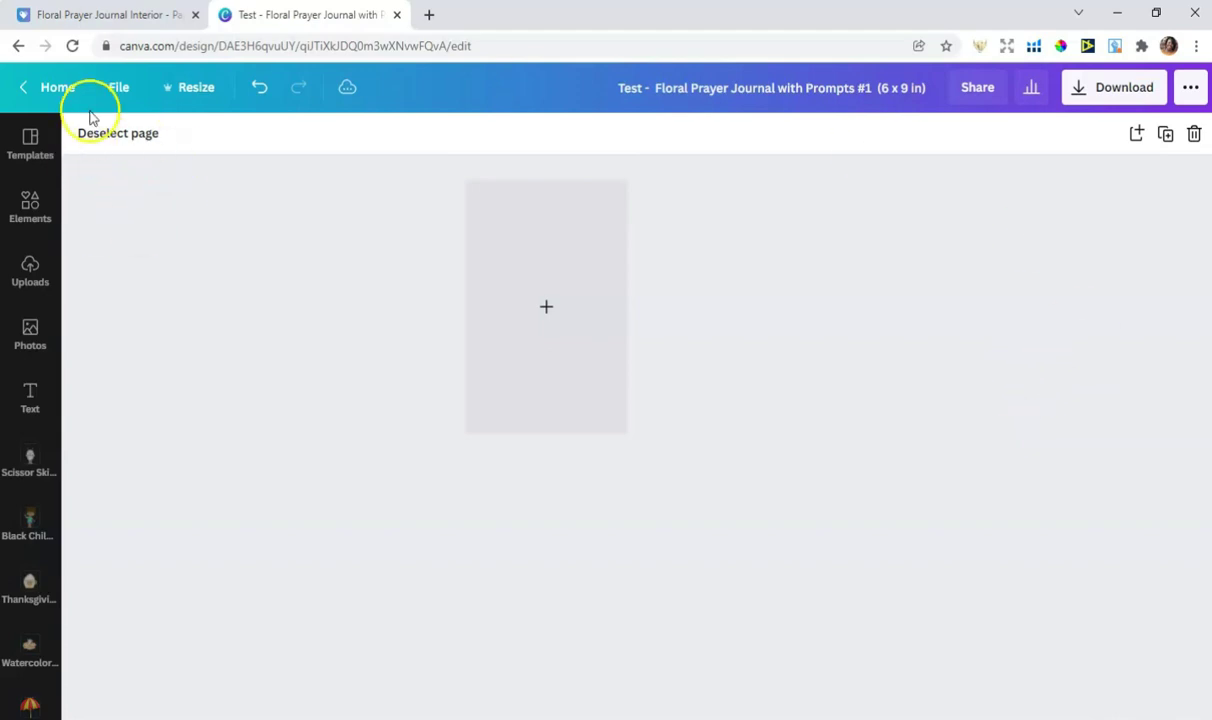
key(ctrl+z)
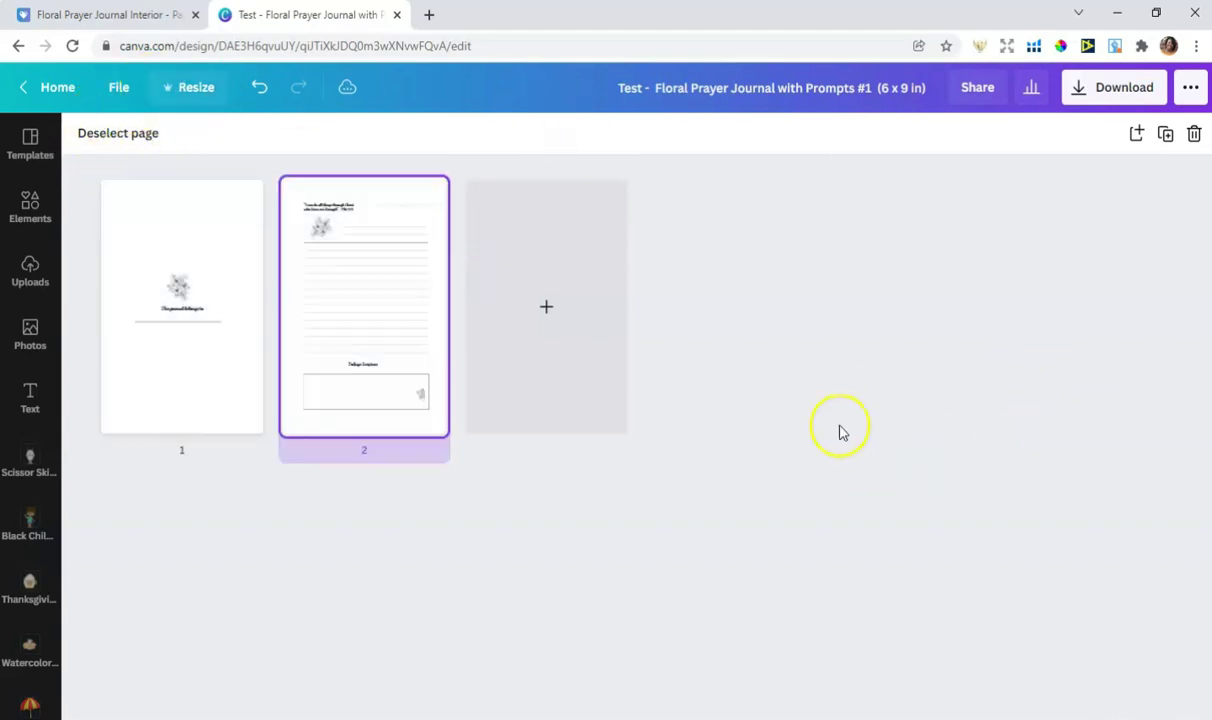
- Duplicate the customized page 2 one copy at a time until identical journal pages fill pages 2 through 11
right_click(366, 383)
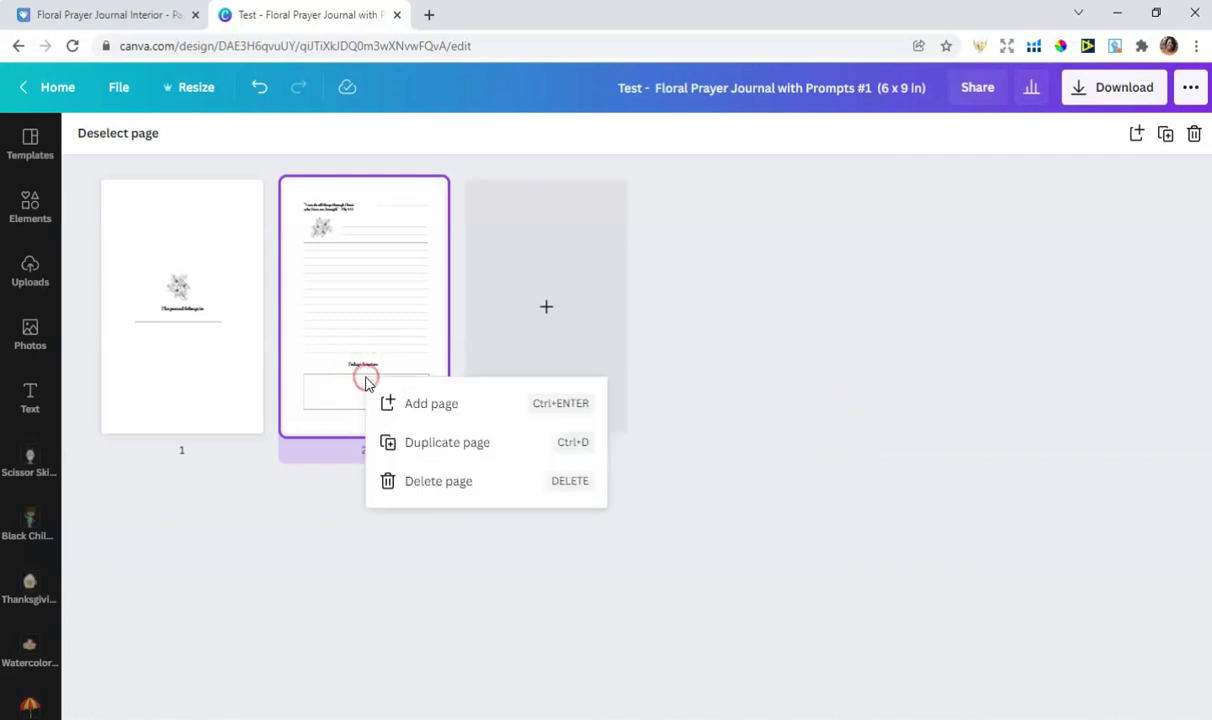
click(452, 445)
right_click(544, 348)
click(638, 412)
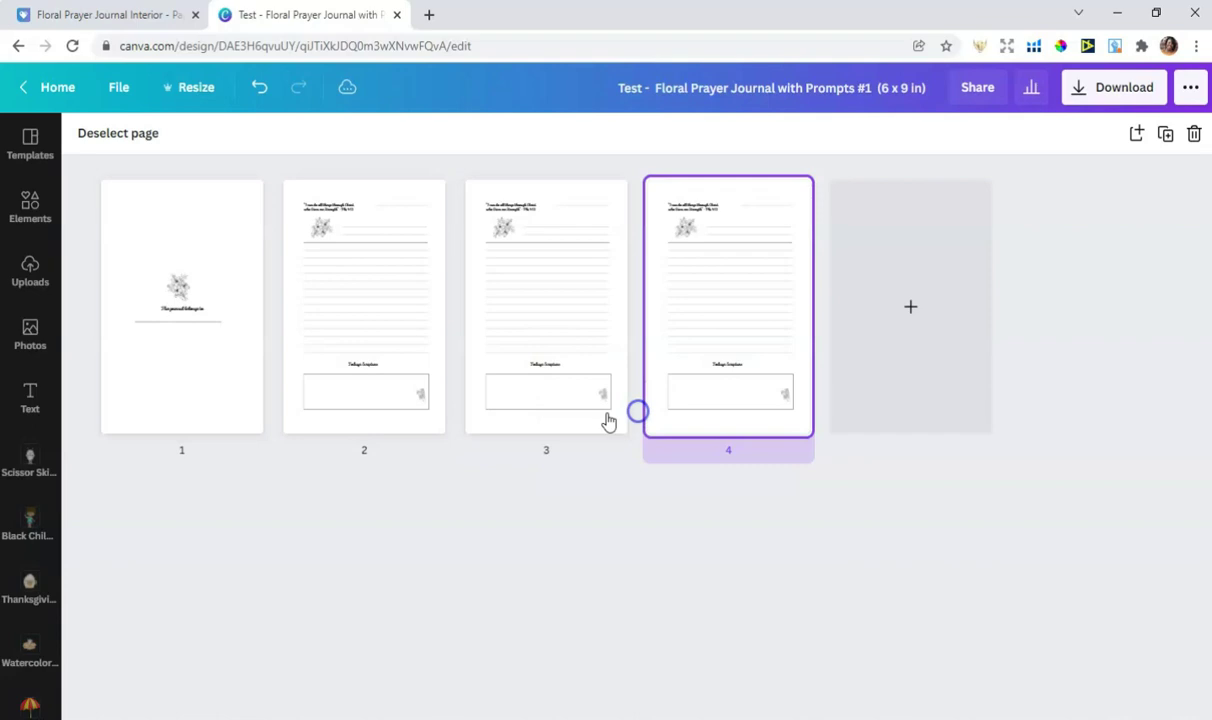
right_click(752, 316)
click(838, 384)
right_click(905, 318)
click(903, 384)
right_click(1083, 318)
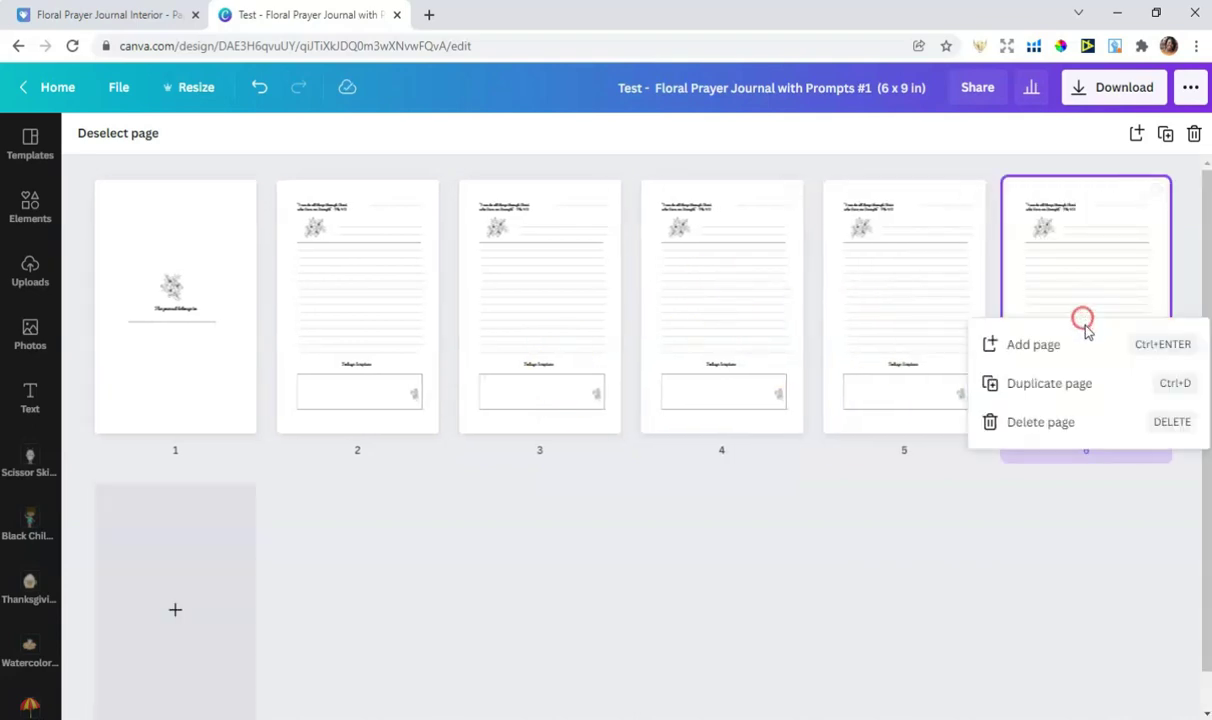
click(1070, 387)
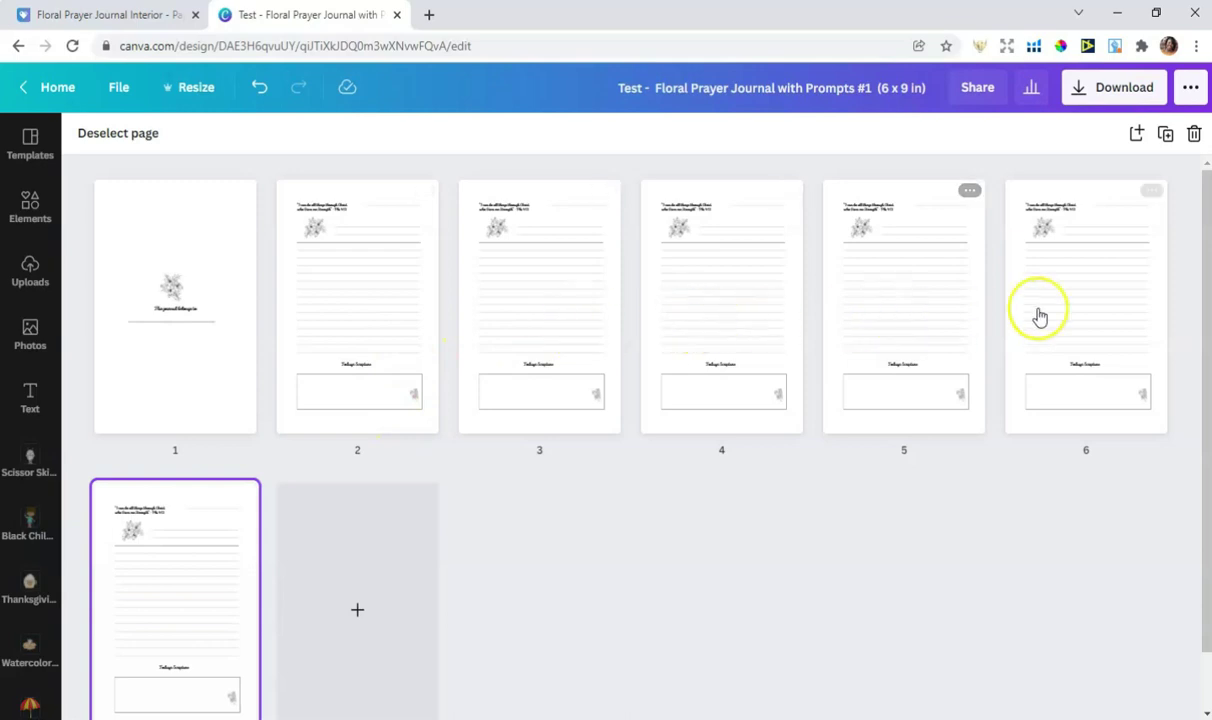
right_click(178, 568)
click(249, 640)
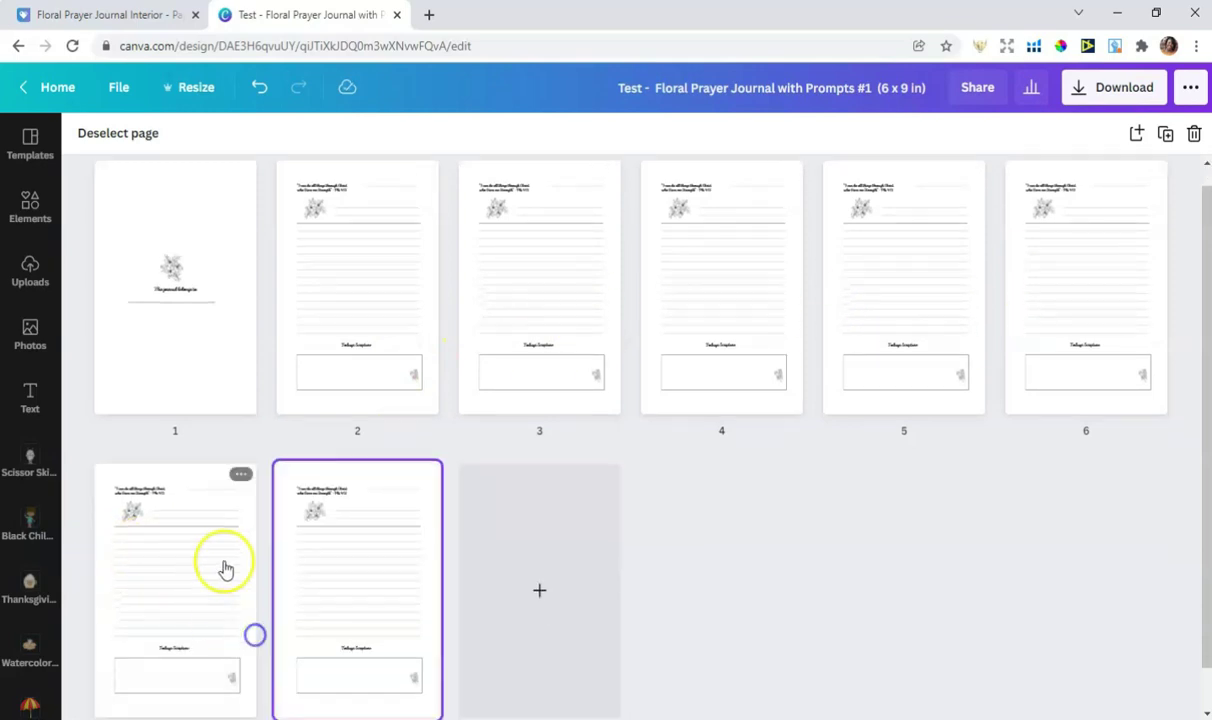
right_click(361, 563)
click(398, 626)
right_click(494, 588)
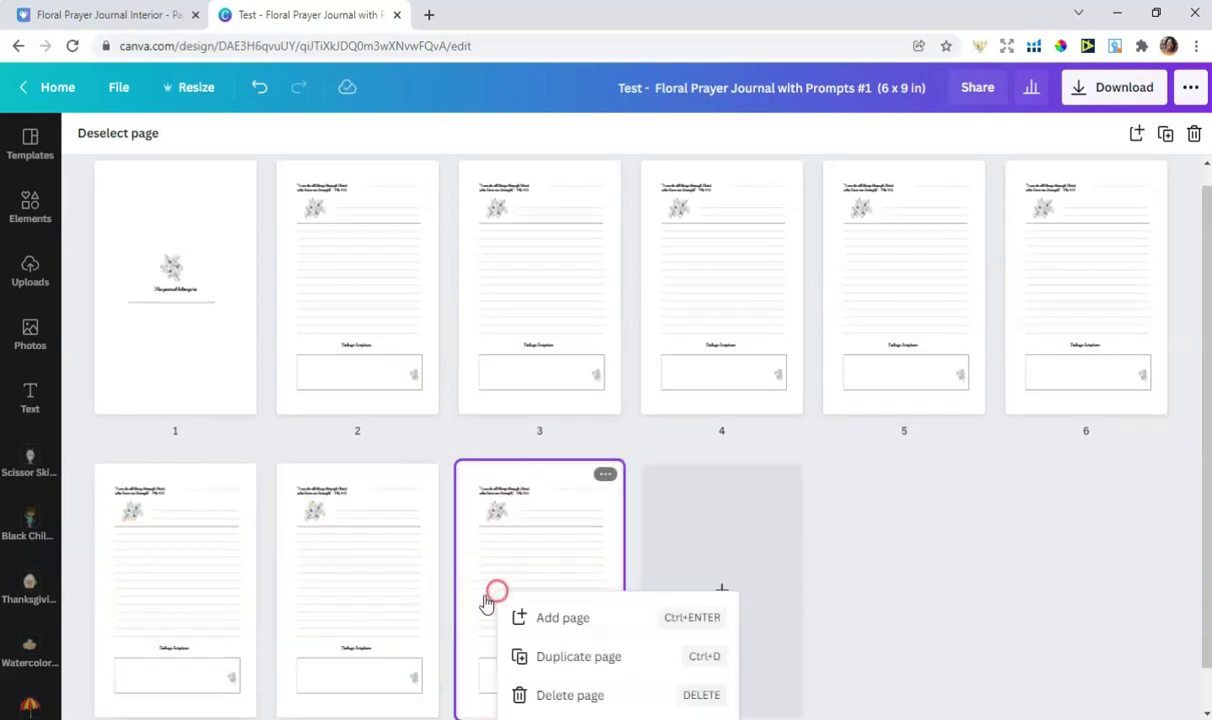
click(566, 676)
right_click(690, 566)
click(736, 636)
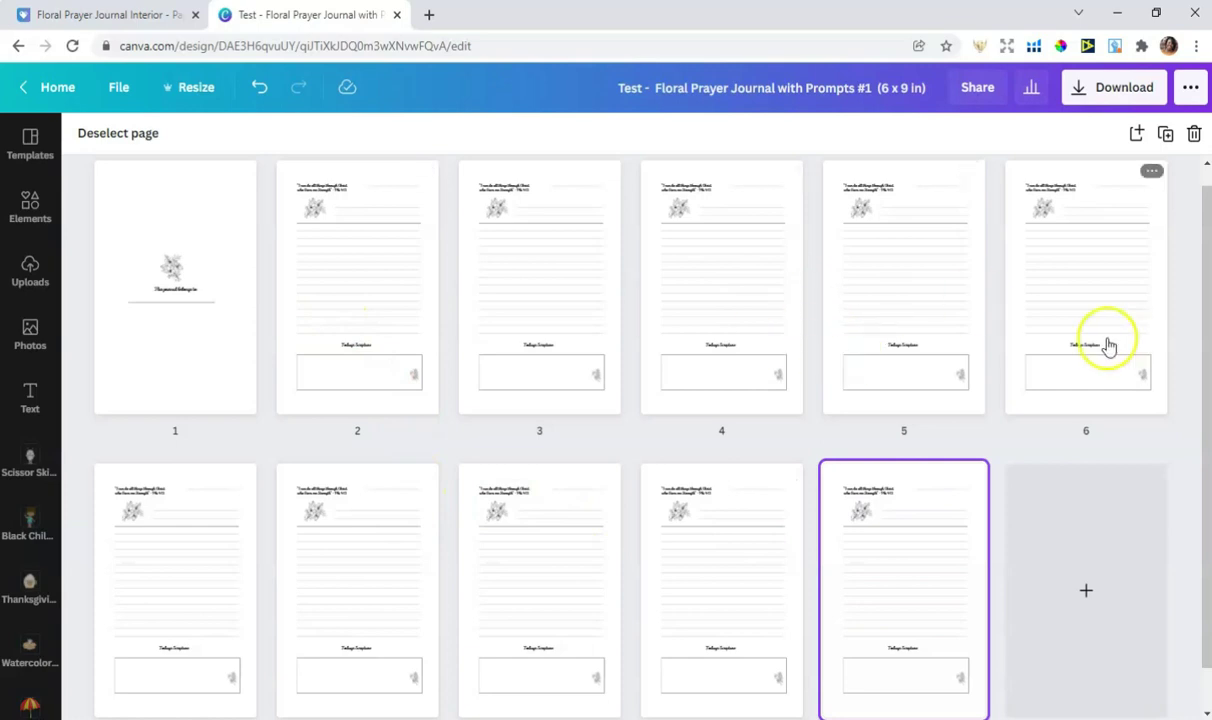
- Select the ten journal pages 2 through 11 and duplicate them together
click(373, 328)
click(540, 330)
click(741, 325)
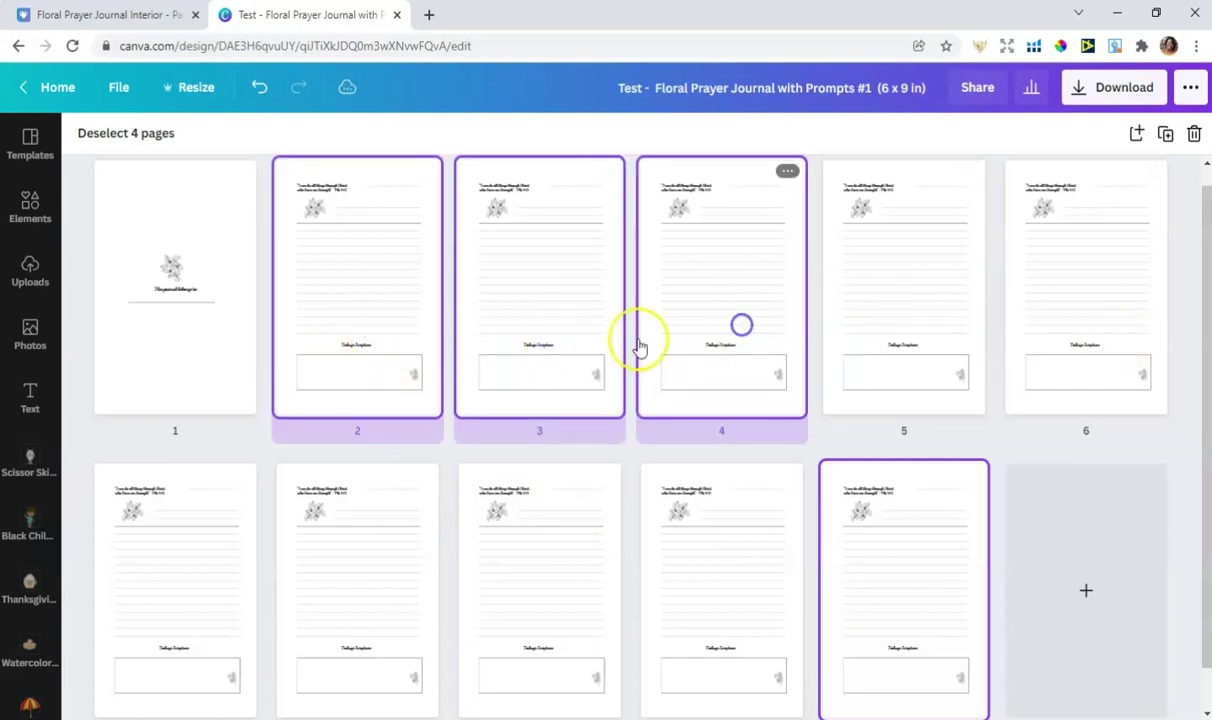
click(948, 326)
click(1082, 323)
click(123, 578)
click(308, 582)
click(538, 596)
click(703, 579)
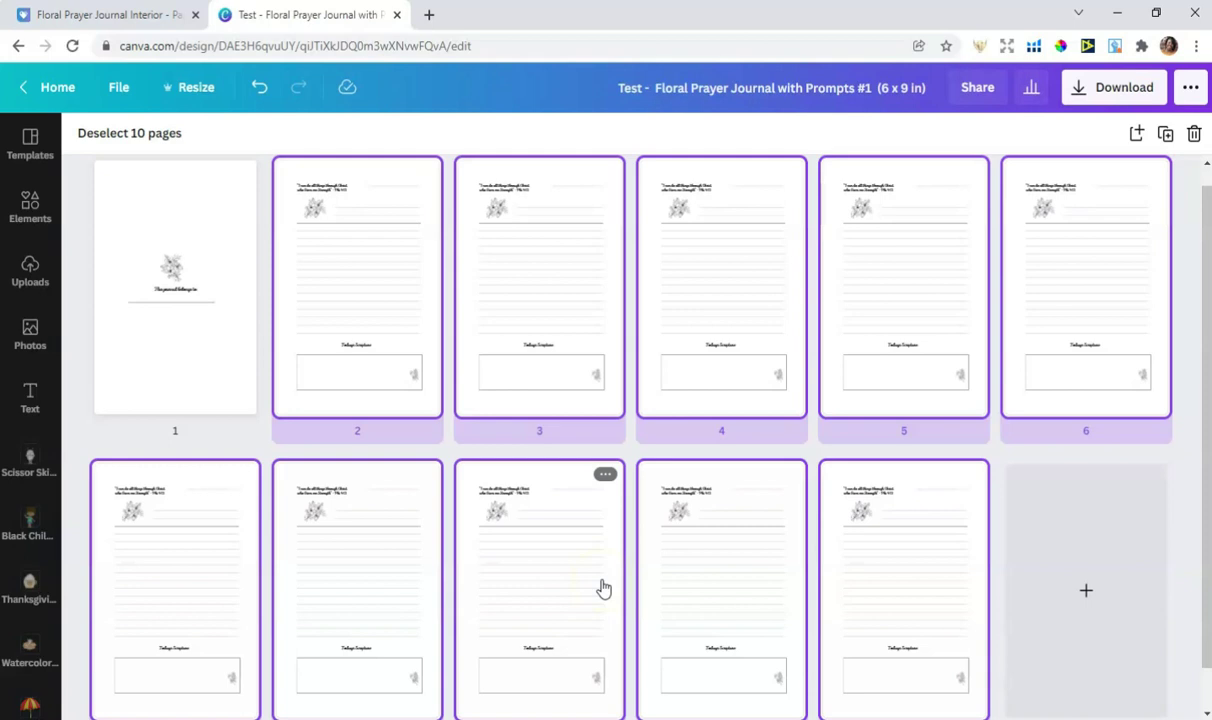
right_click(831, 542)
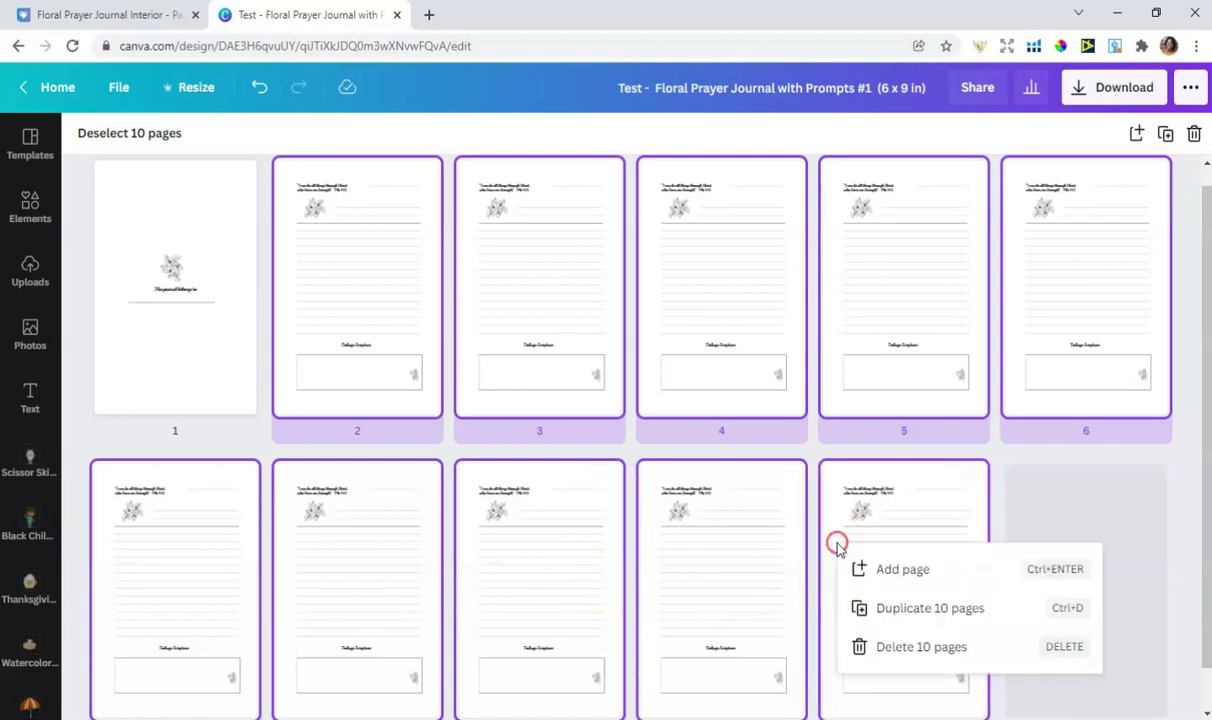
click(955, 618)
right_click(914, 553)
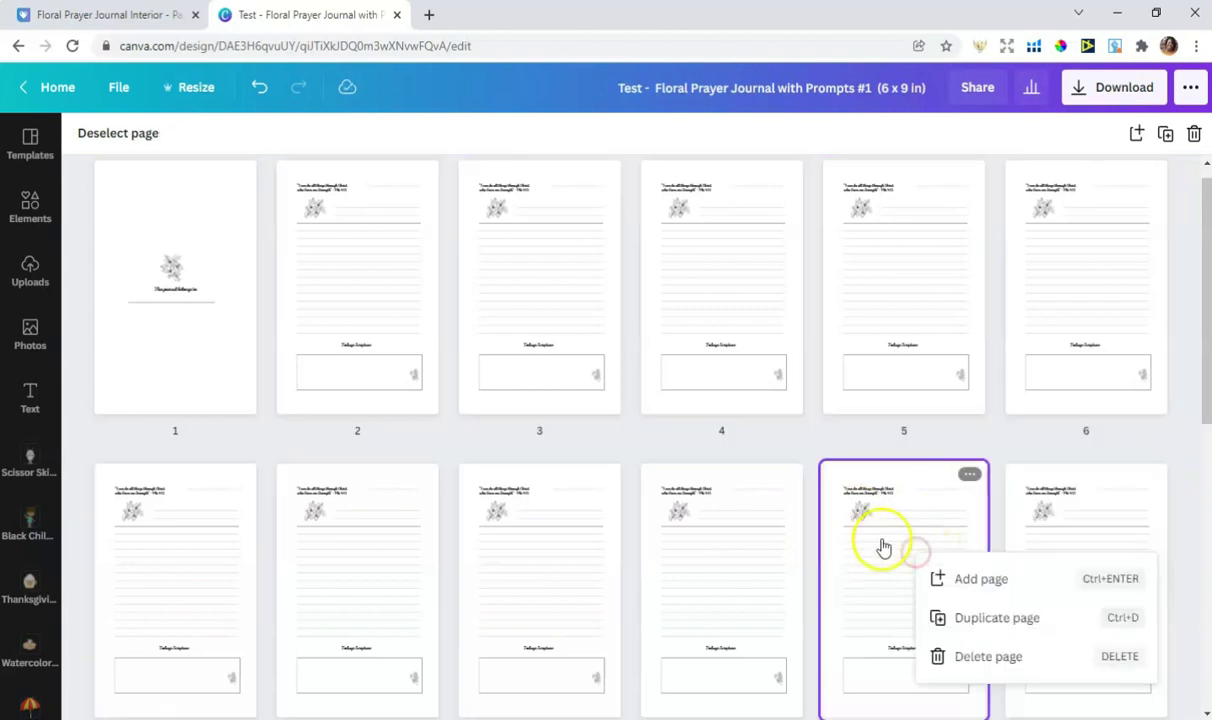
scroll(771, 446, down, 6)
scroll(803, 400, up, 1)
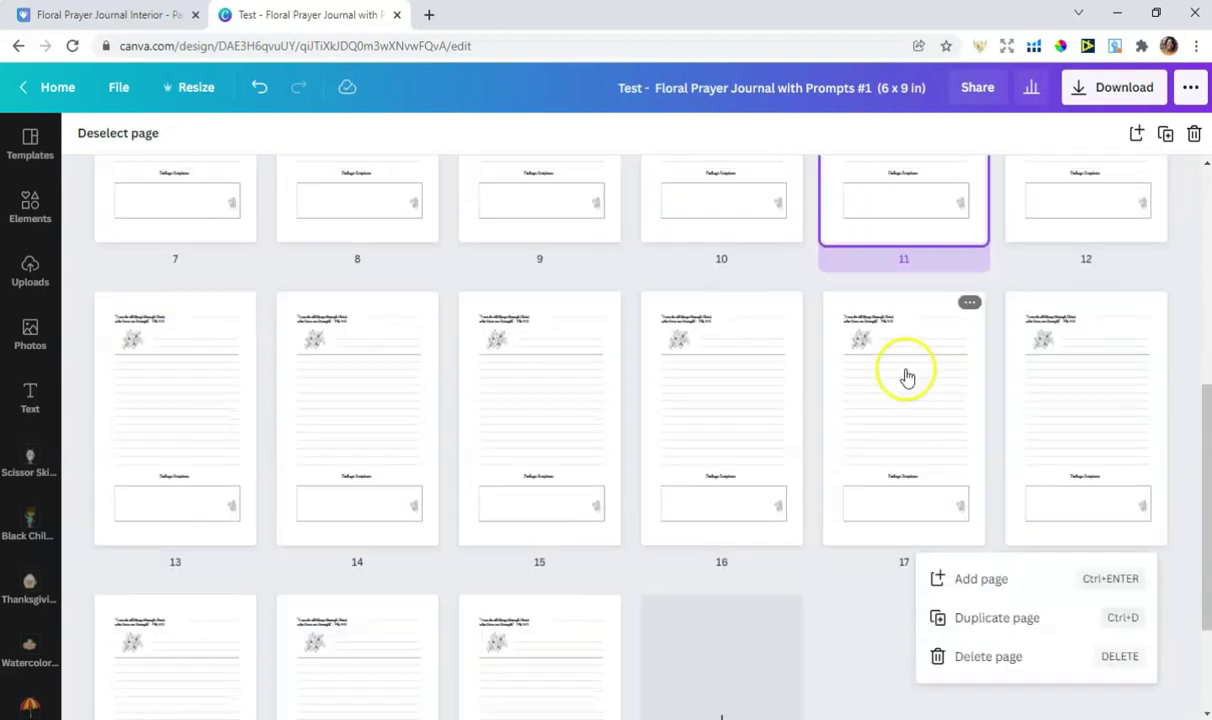
click(1069, 227)
scroll(1034, 293, up, 1)
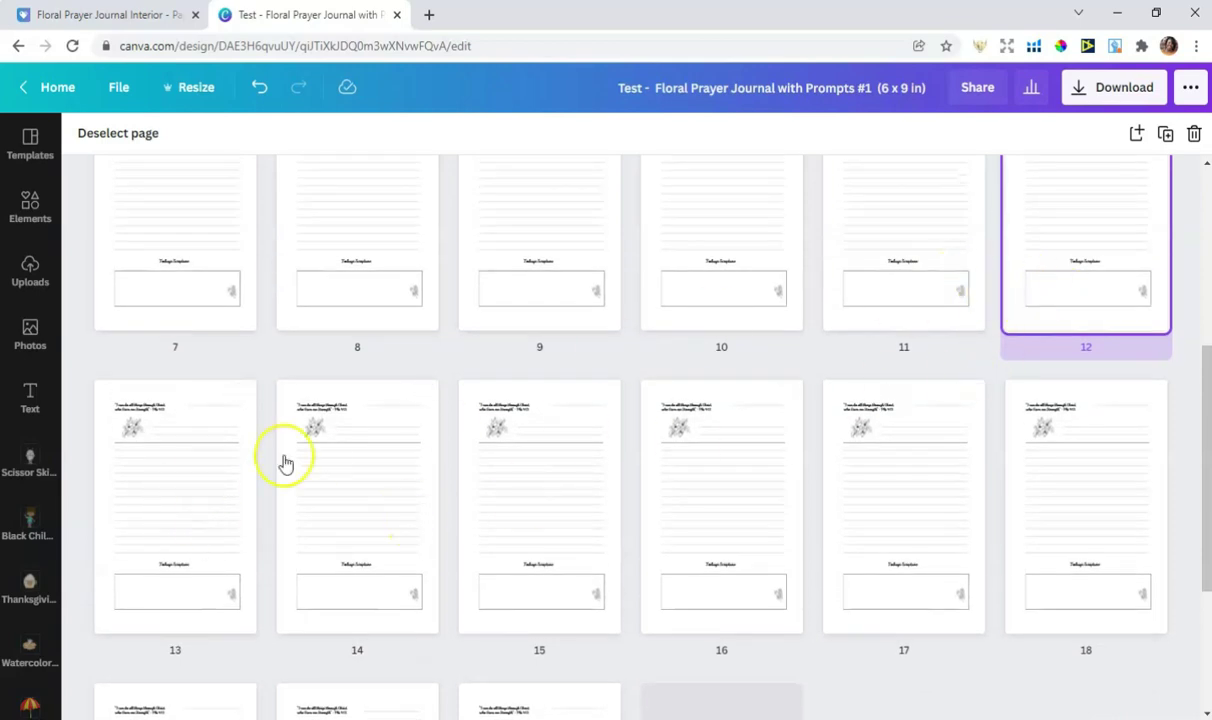
click(380, 500)
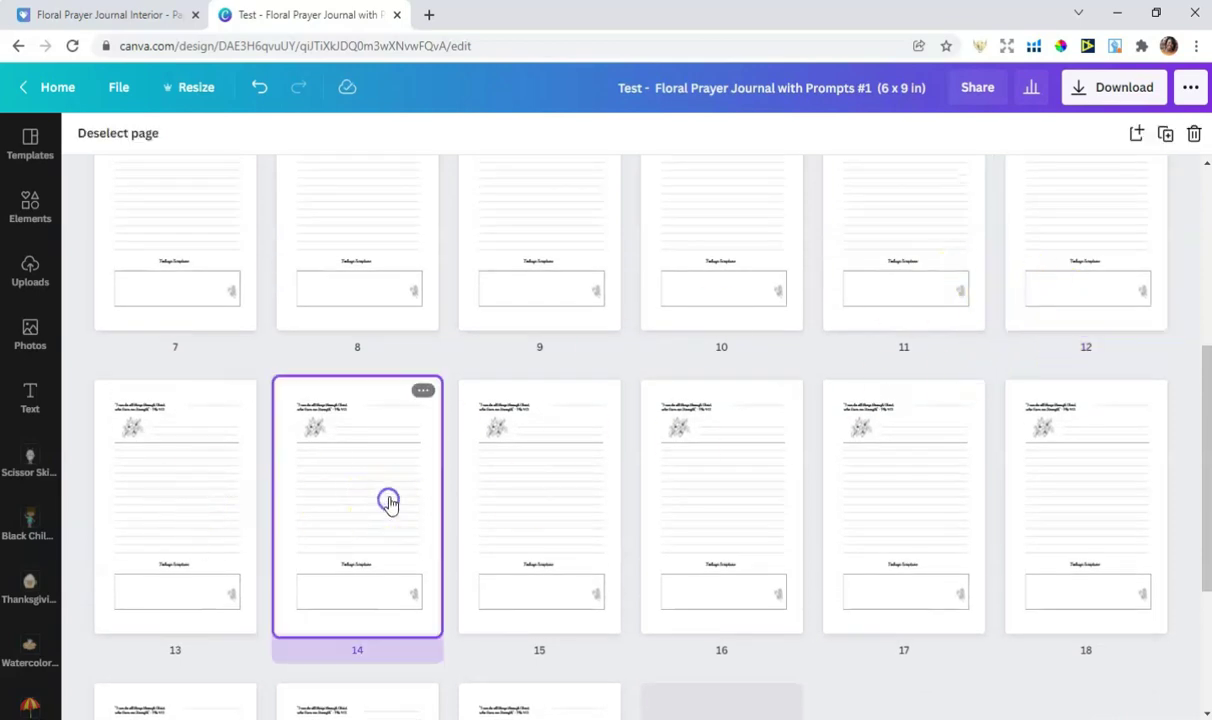
- Select only the ten copied pages, 12 through 21, and duplicate them as a batch
click(1043, 290)
shift+click(250, 510)
shift+click(345, 492)
shift+click(523, 498)
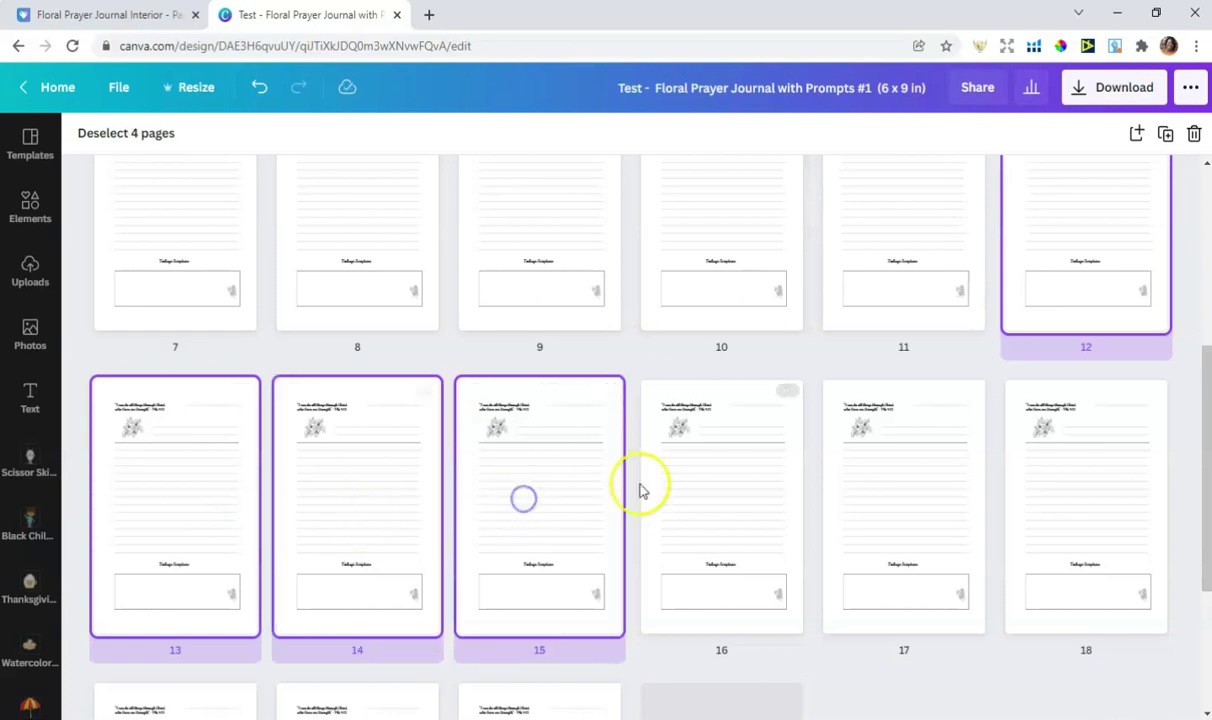
shift+click(690, 495)
shift+click(875, 498)
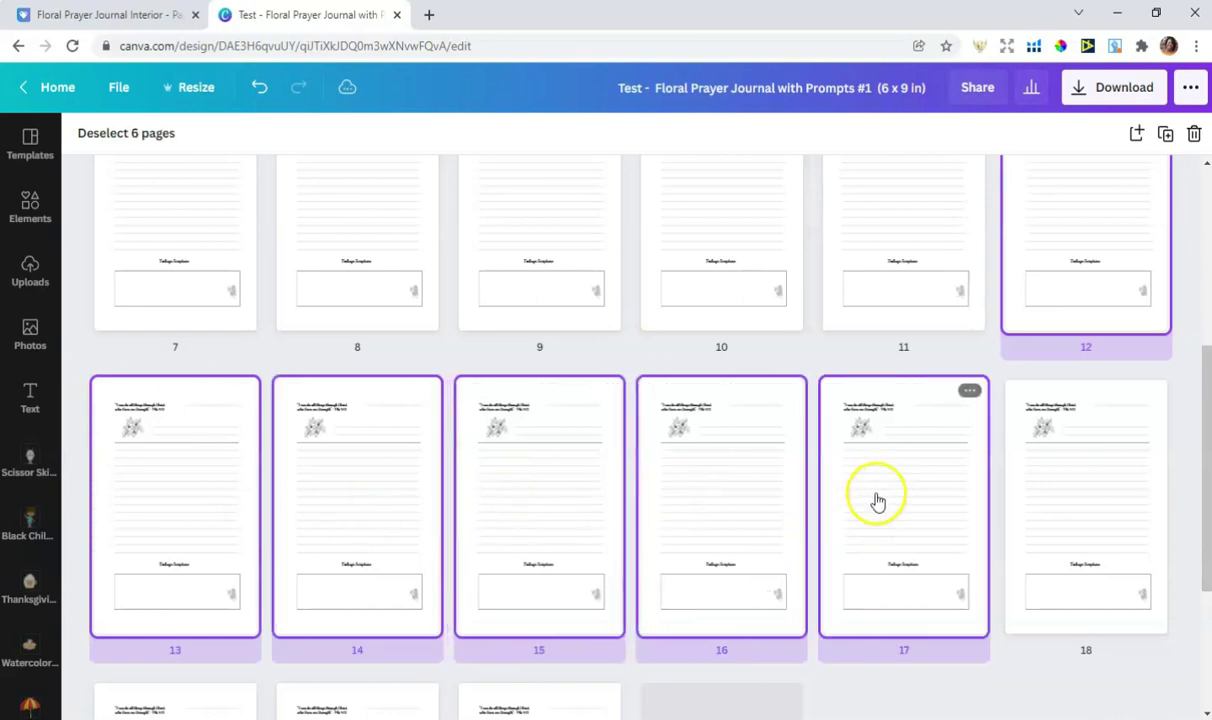
shift+click(1041, 478)
scroll(668, 455, down, 2)
shift+click(216, 596)
shift+click(312, 590)
shift+click(487, 593)
right_click(514, 590)
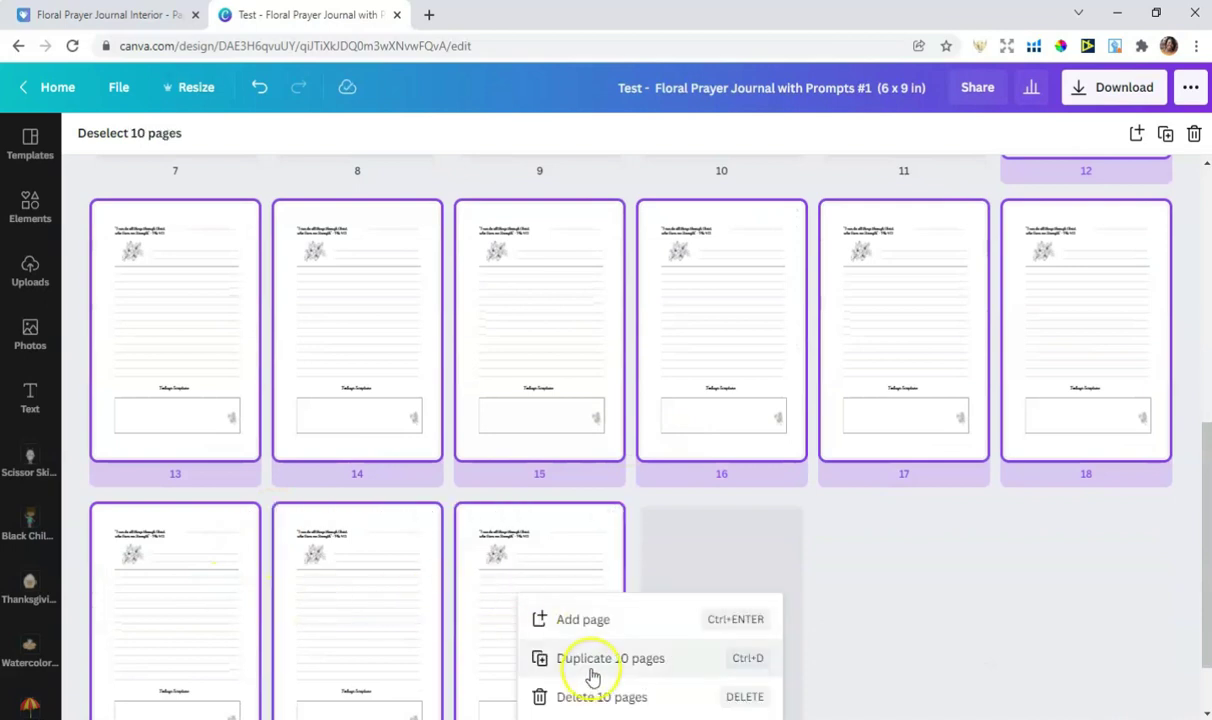
scroll(462, 520, down, 6)
- Duplicate the ten newest pages at the end of the grid repeatedly until the journal reaches page 91
right_click(558, 360)
click(585, 440)
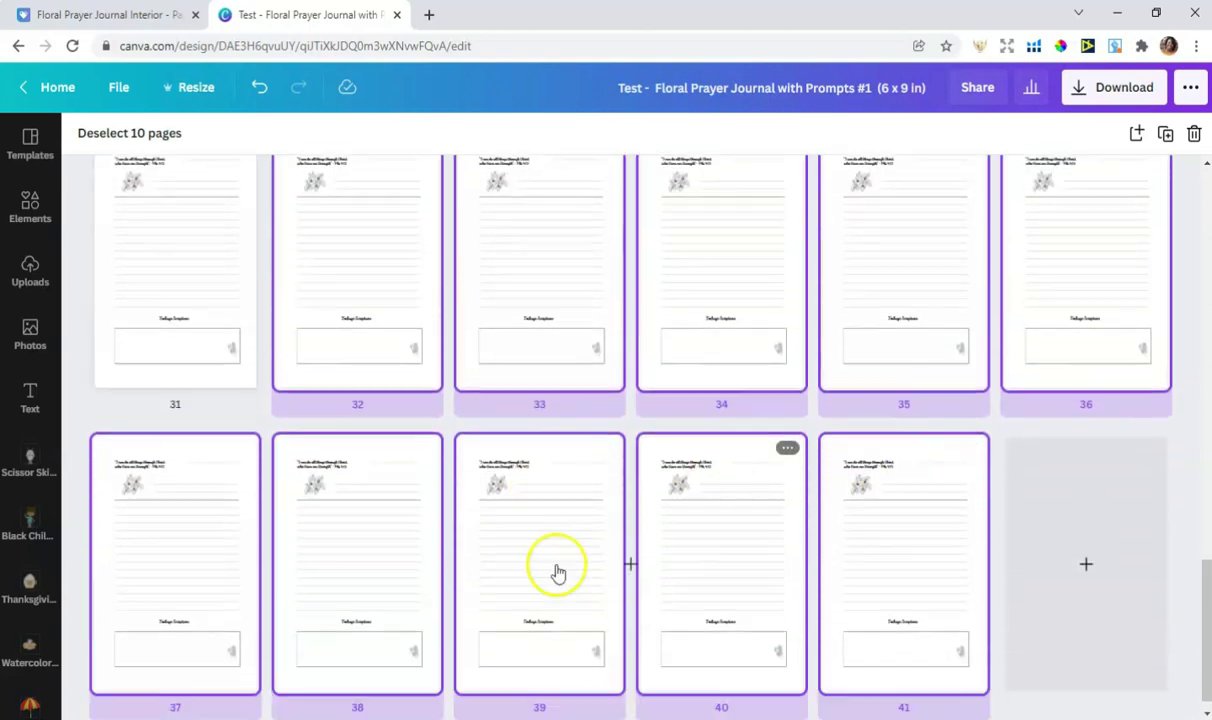
right_click(893, 575)
click(930, 628)
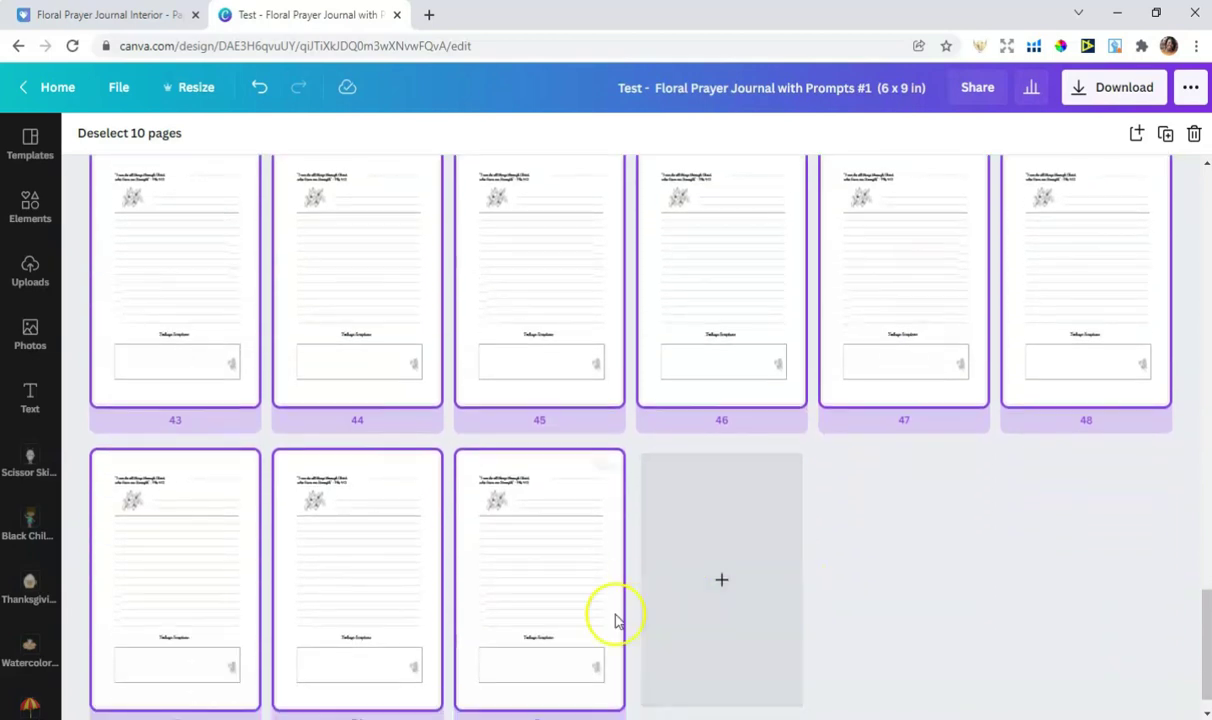
right_click(566, 625)
click(671, 558)
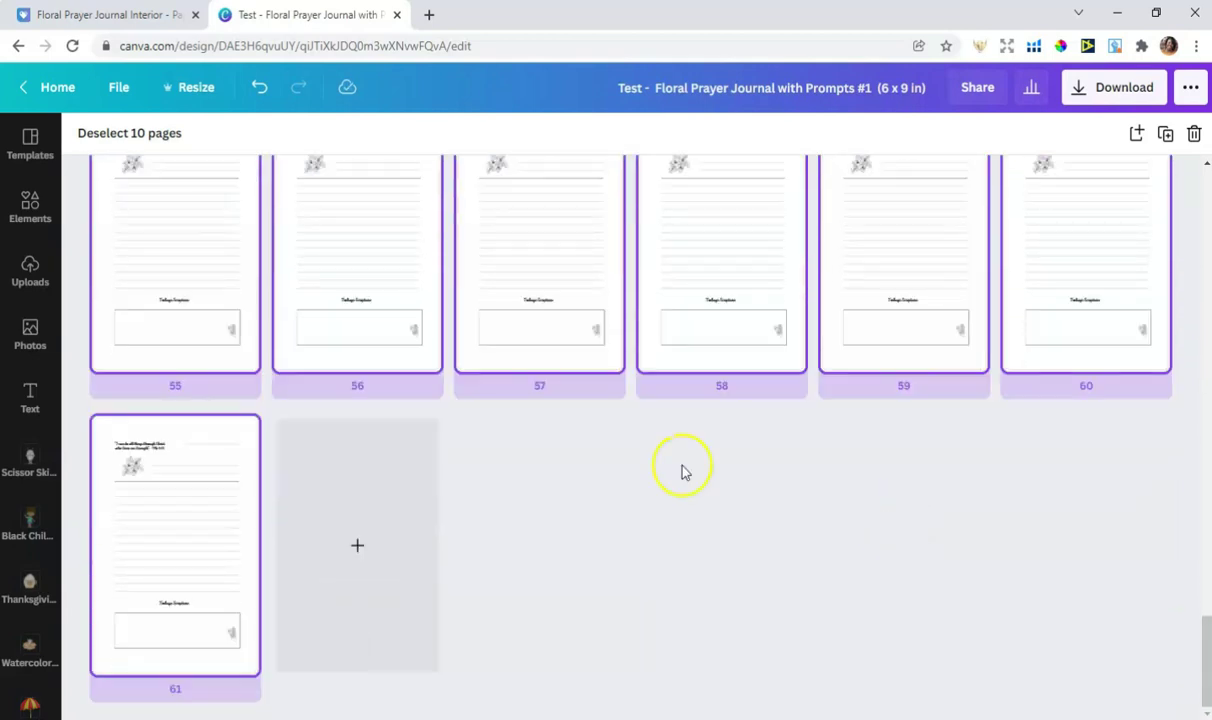
right_click(184, 557)
click(272, 617)
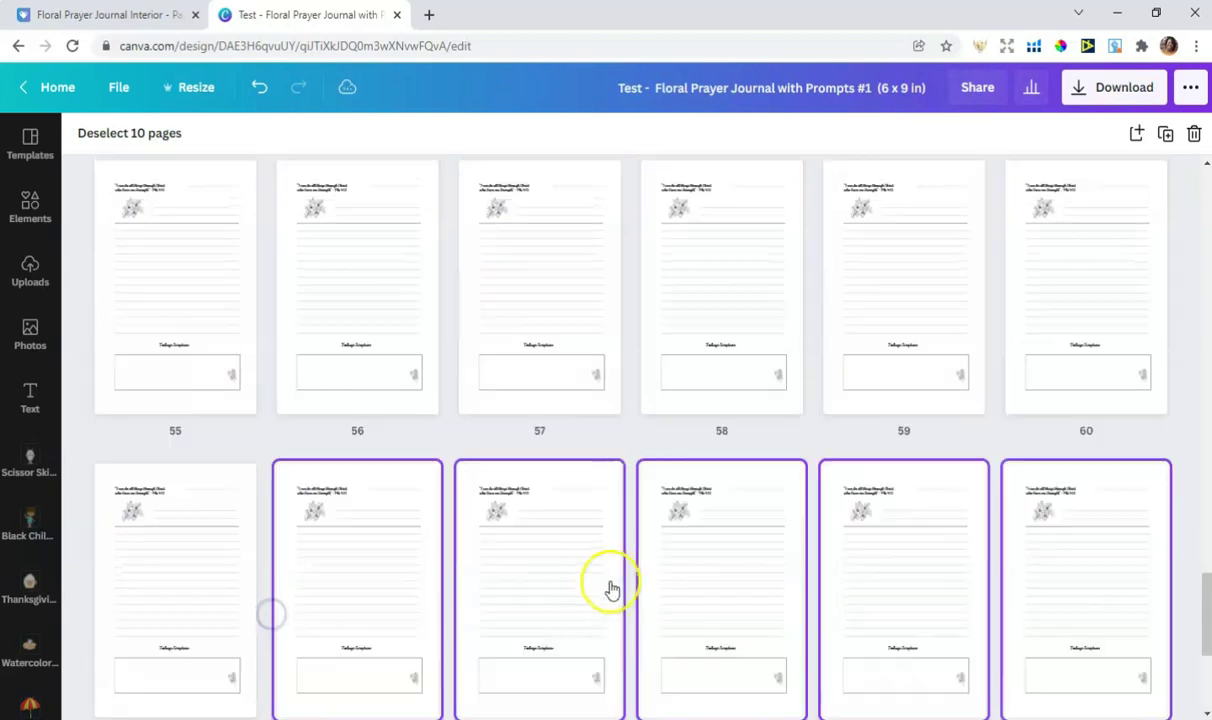
right_click(990, 560)
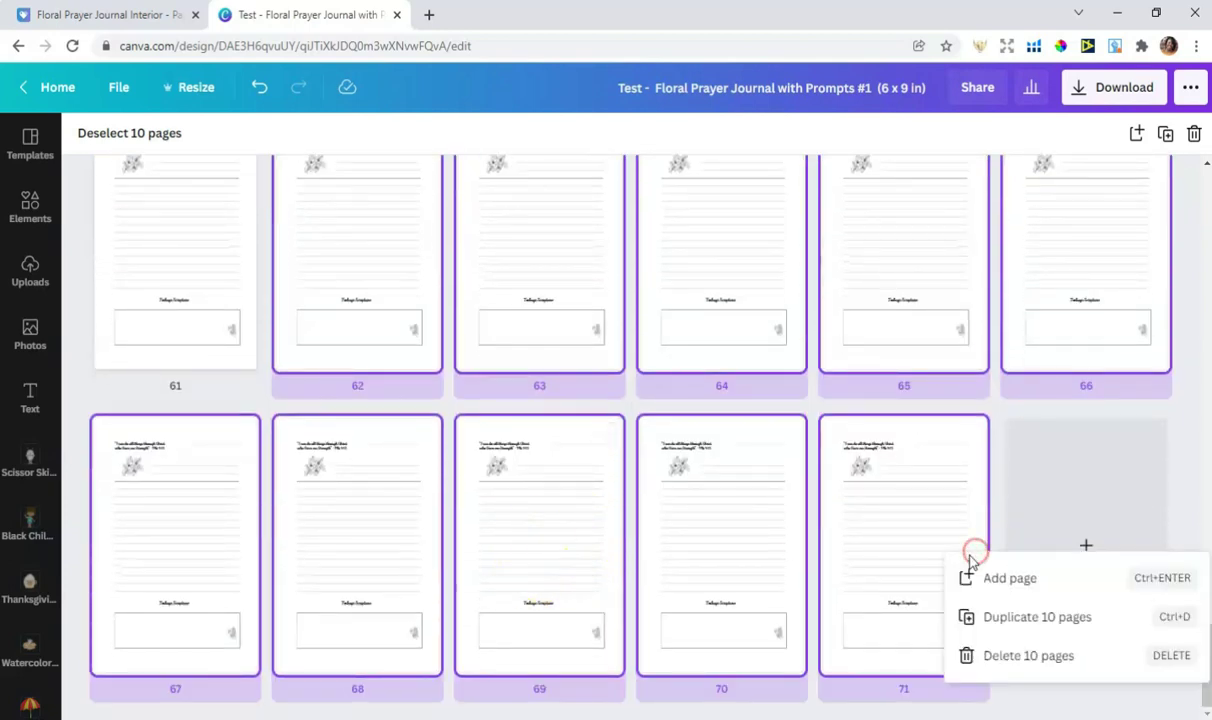
click(968, 614)
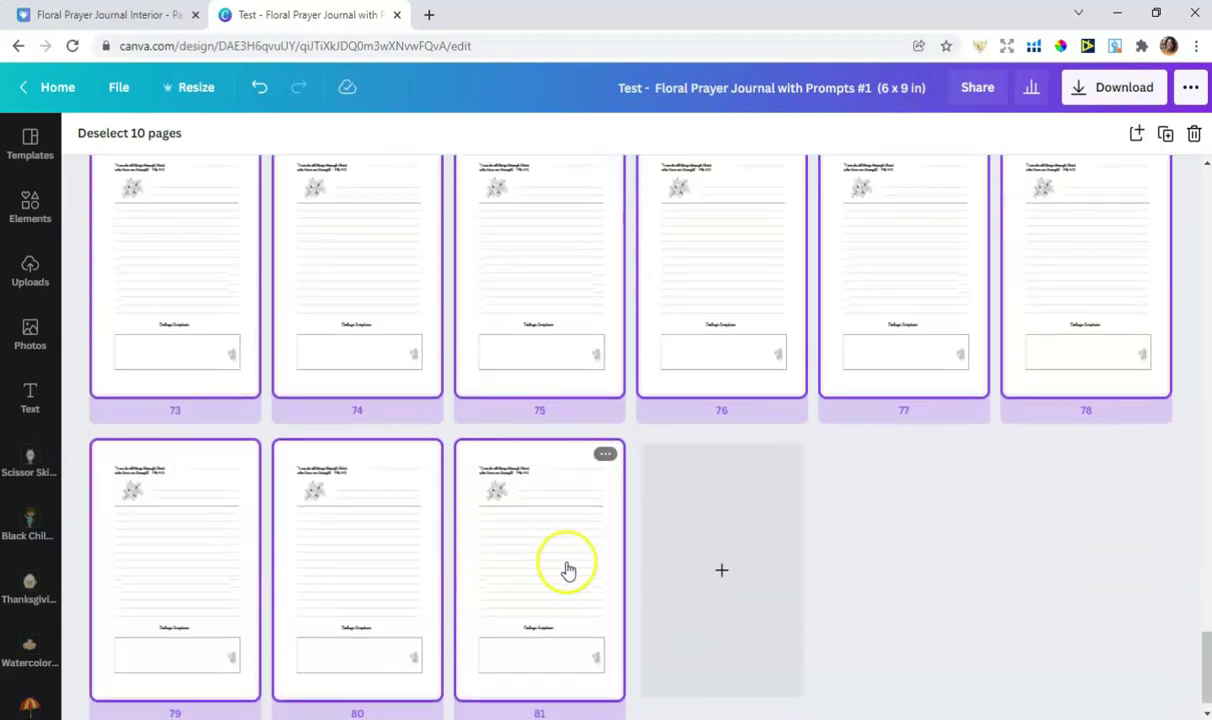
right_click(522, 592)
click(600, 660)
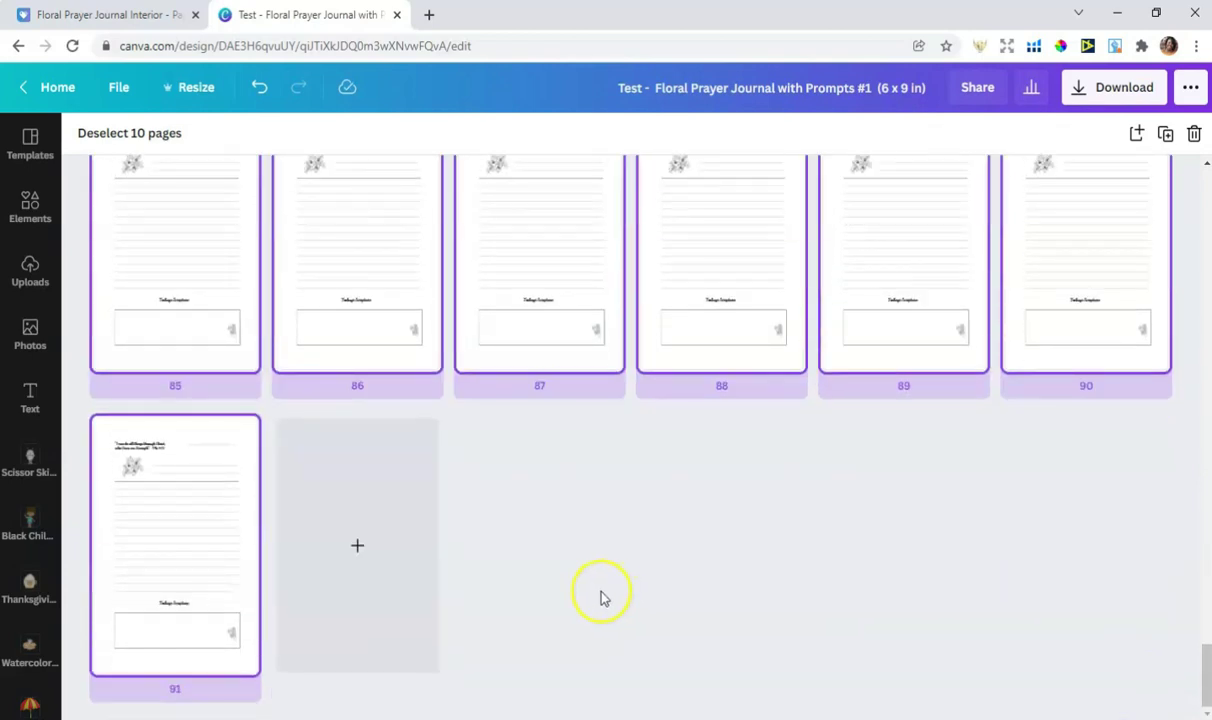
right_click(141, 591)
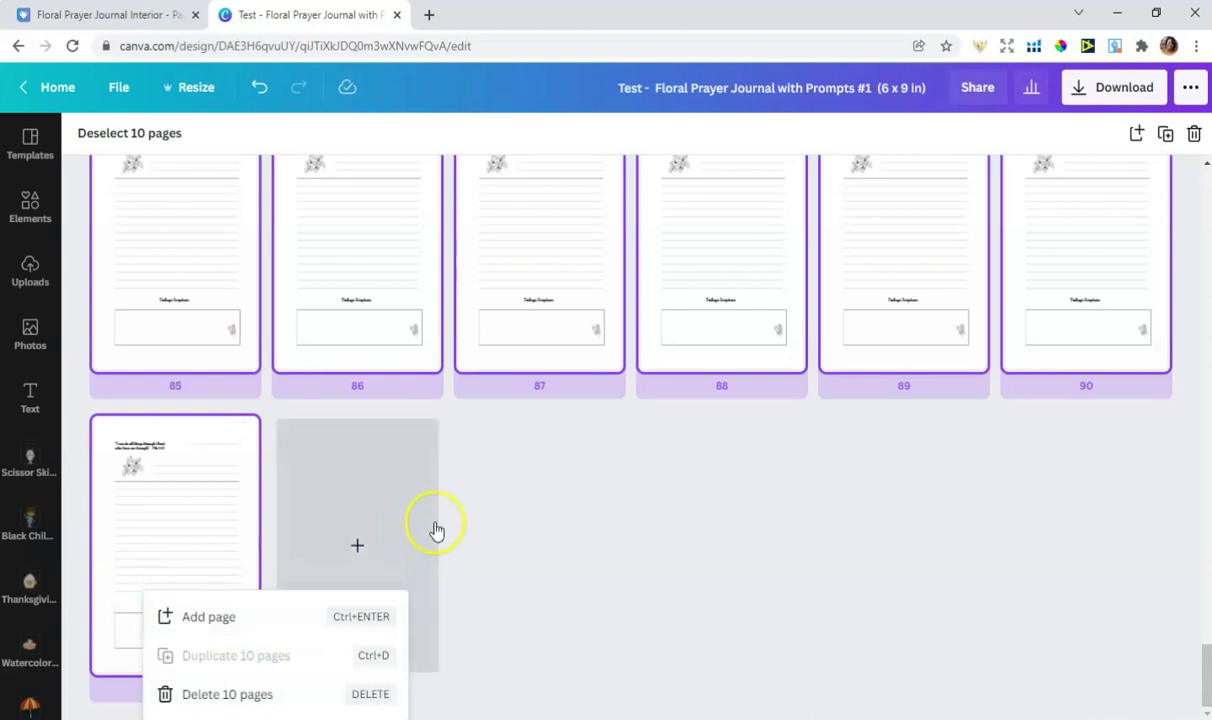
click(563, 530)
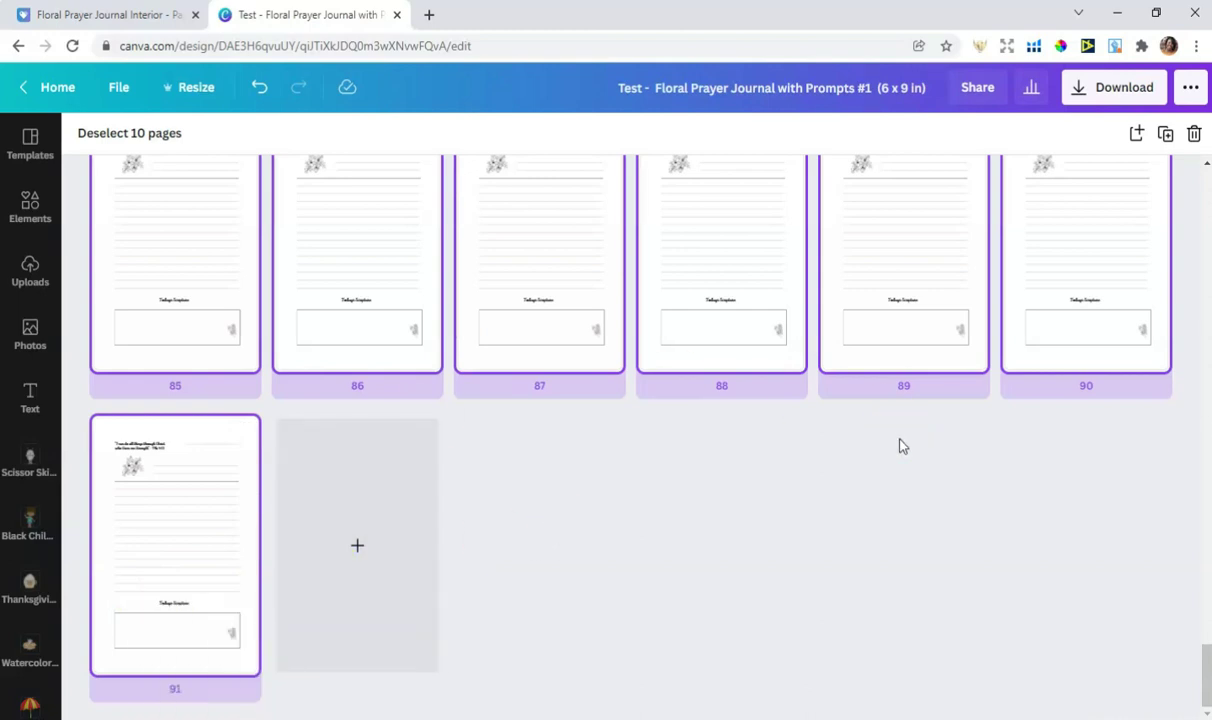
- Remove pages 82 and 83 from the selection and duplicate the eight remaining pages, 84 through 91, together
scroll(673, 400, up, 5)
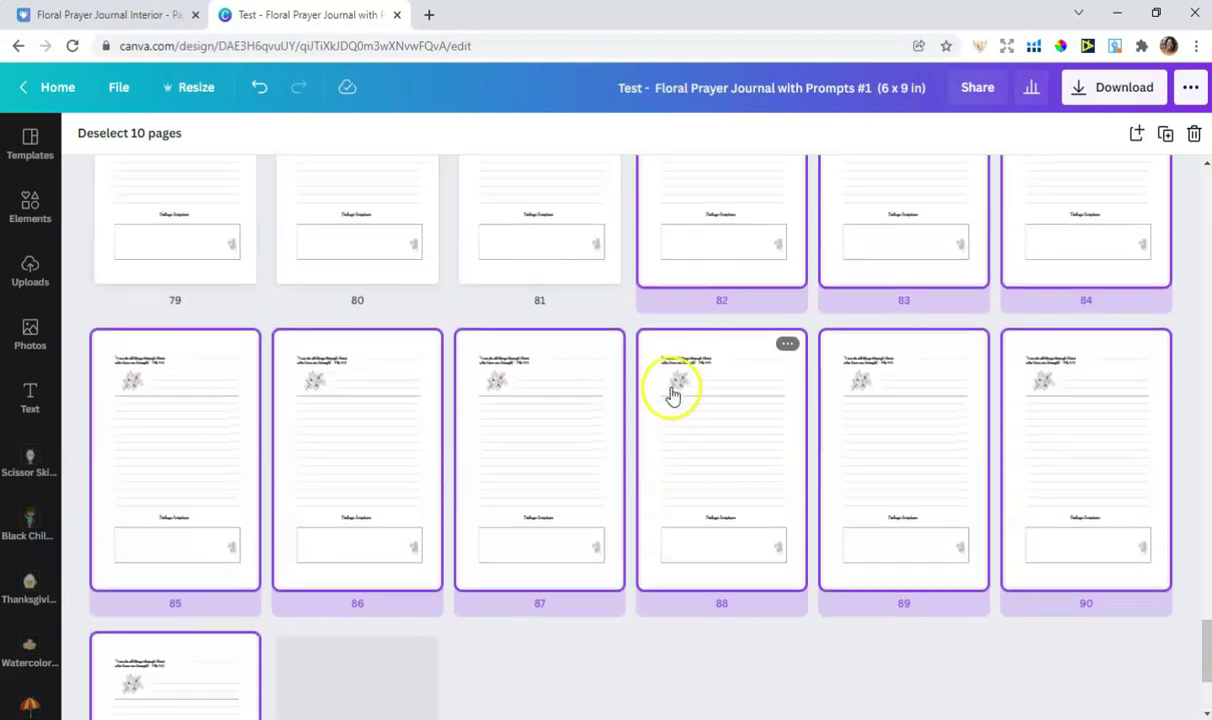
shift+click(756, 410)
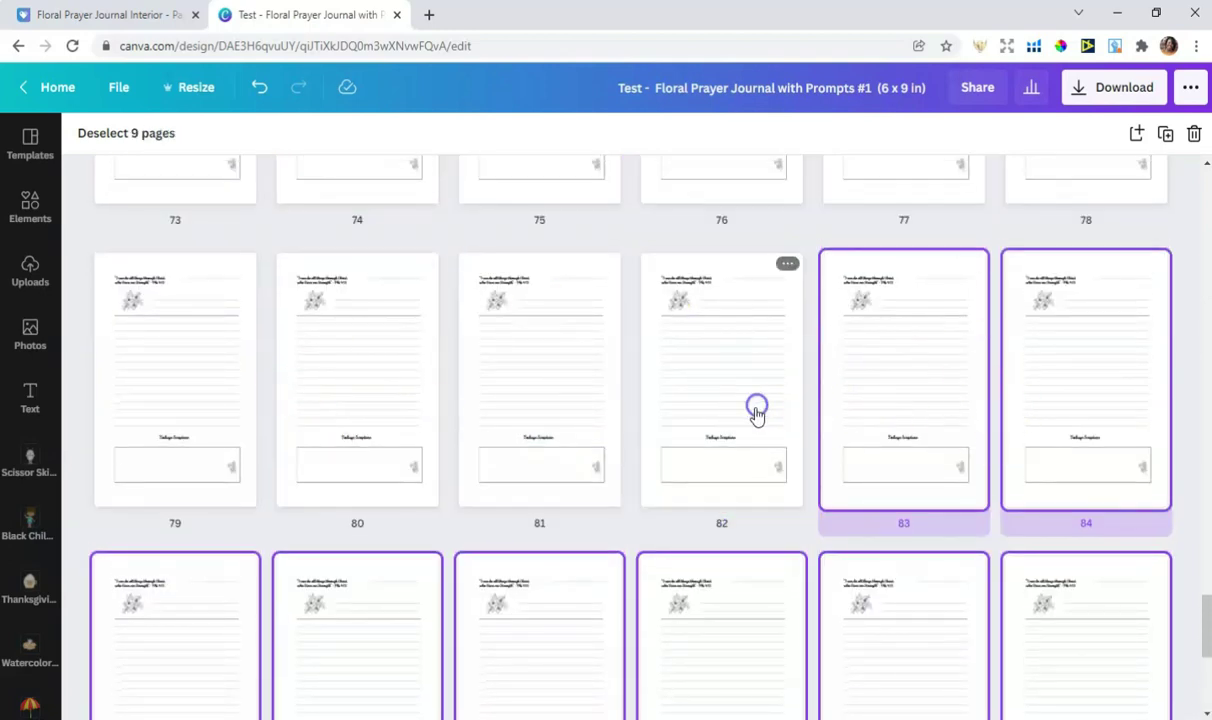
shift+click(887, 419)
scroll(855, 480, down, 3)
scroll(852, 525, down, 2)
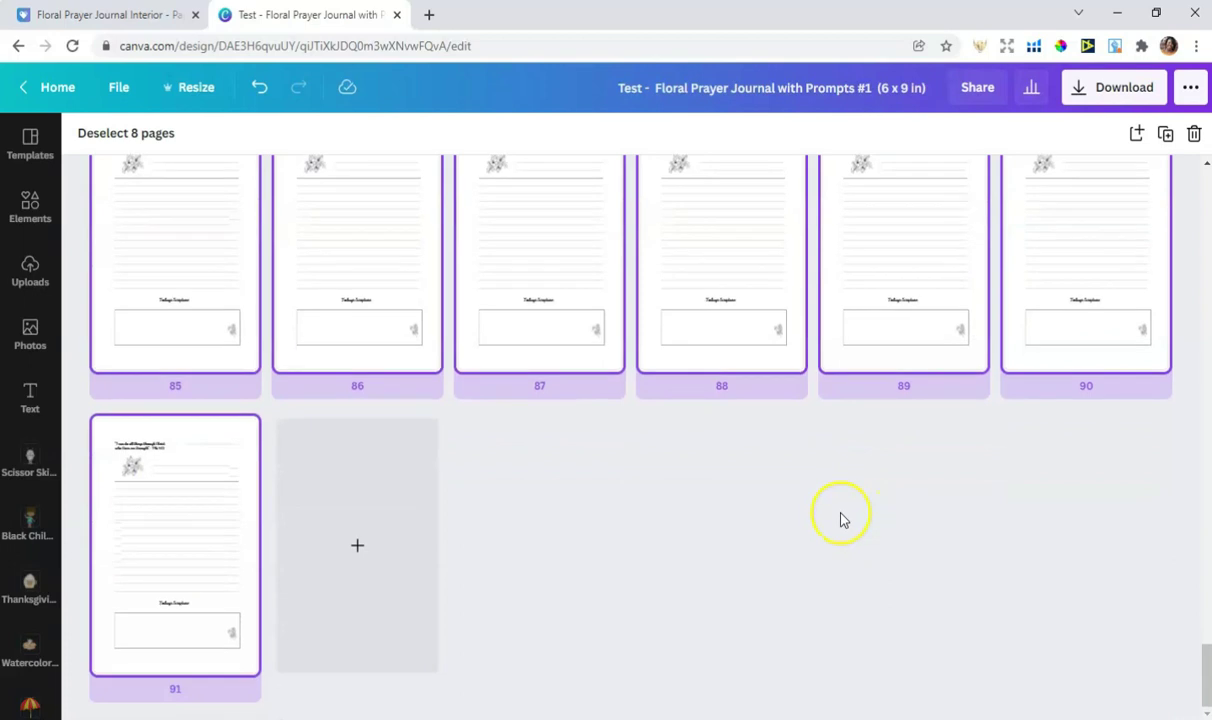
right_click(236, 566)
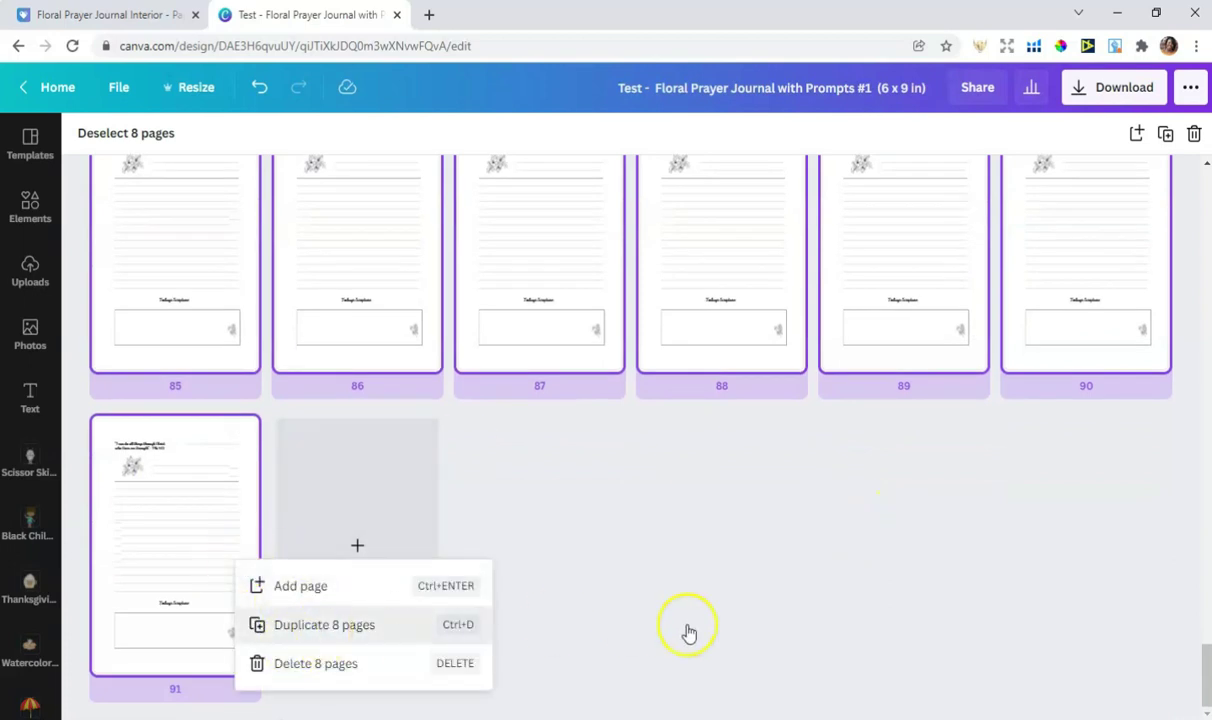
key(ctrl+d)
right_click(494, 528)
click(560, 642)
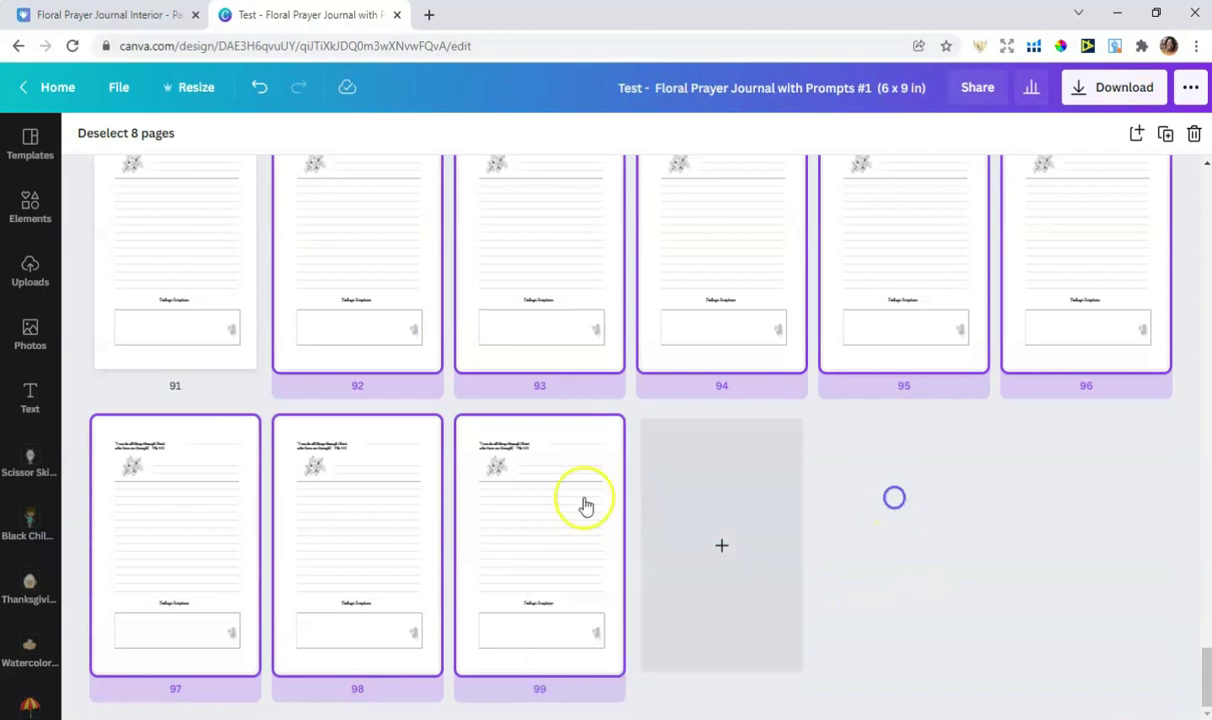
- Deselect pages 92 through 98 and duplicate only page 99 to fill page 100
shift+click(382, 320)
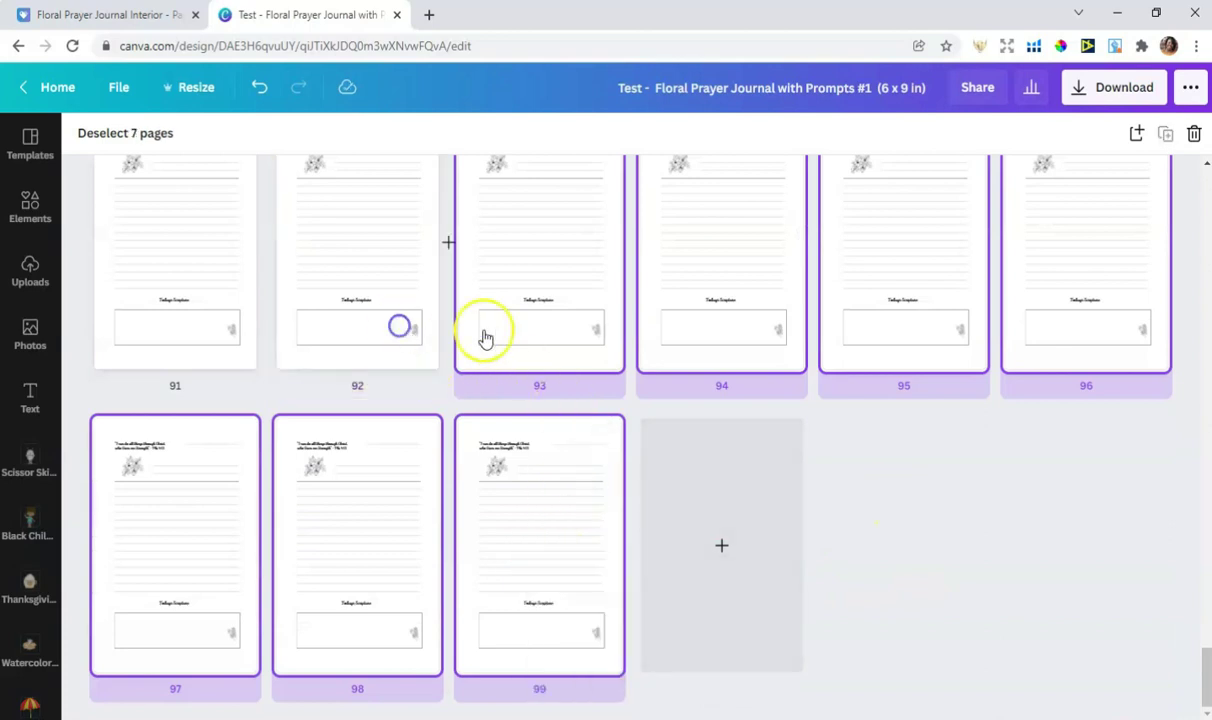
shift+click(540, 330)
shift+click(720, 300)
shift+click(900, 280)
shift+click(1054, 272)
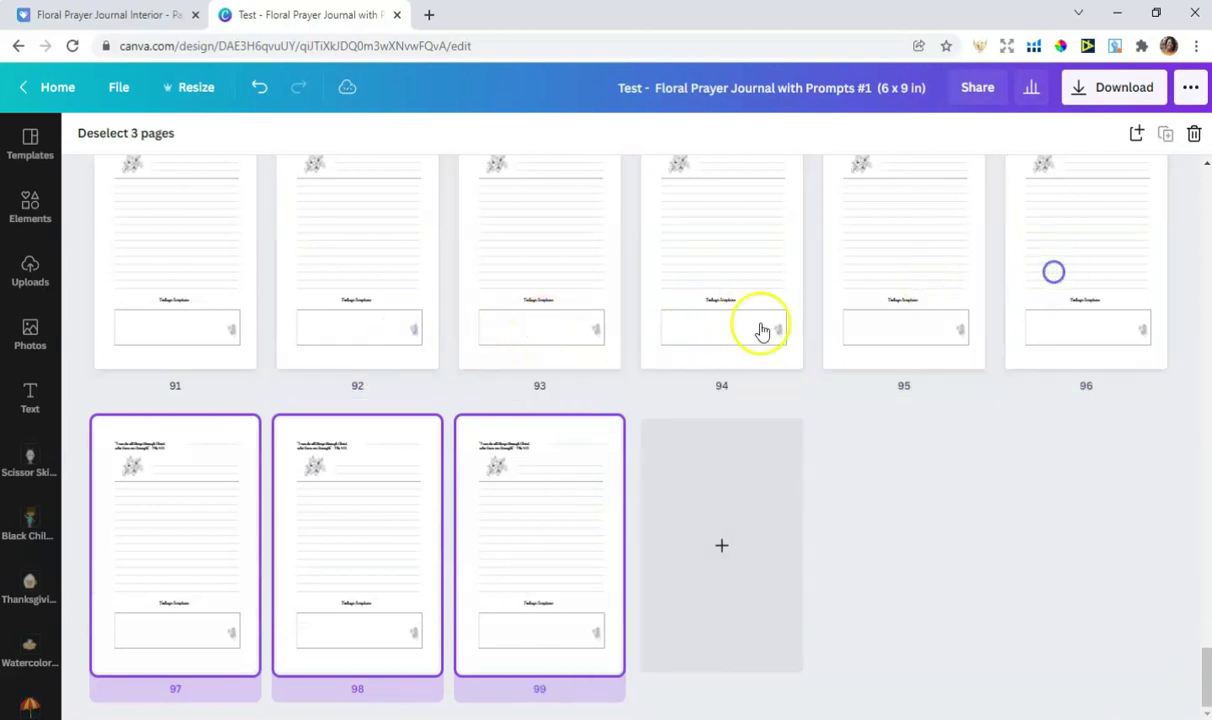
shift+click(232, 530)
shift+click(327, 518)
right_click(552, 528)
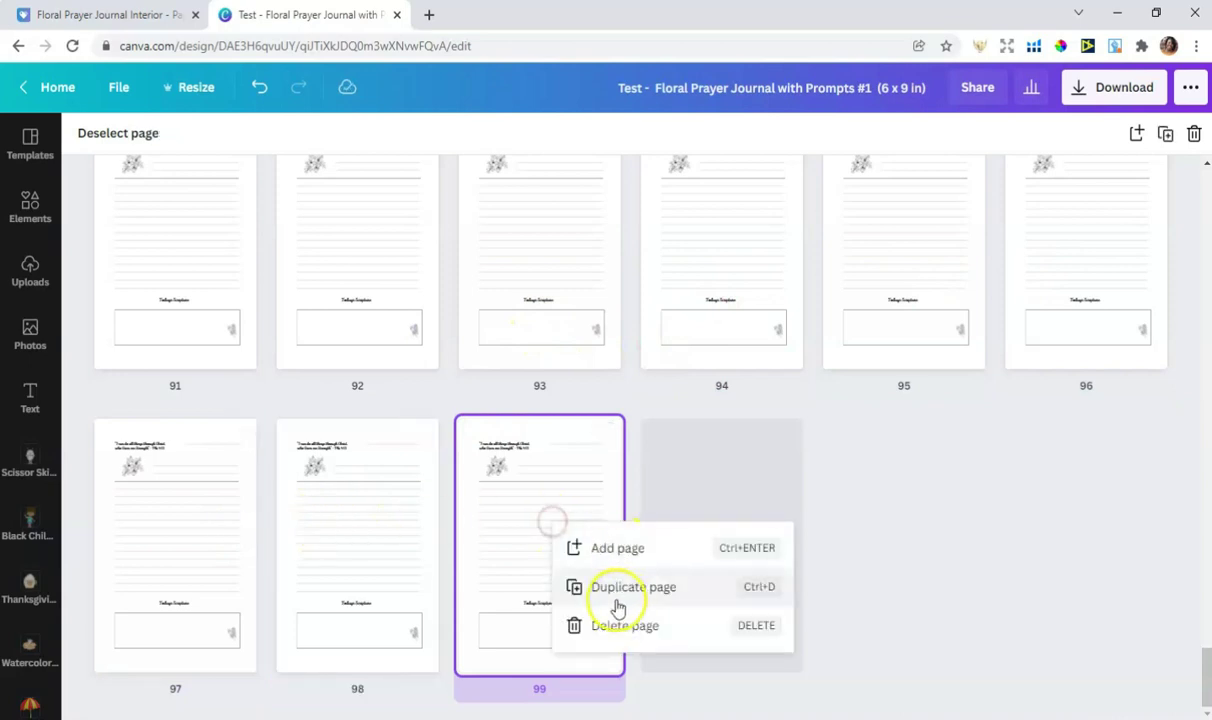
click(620, 590)
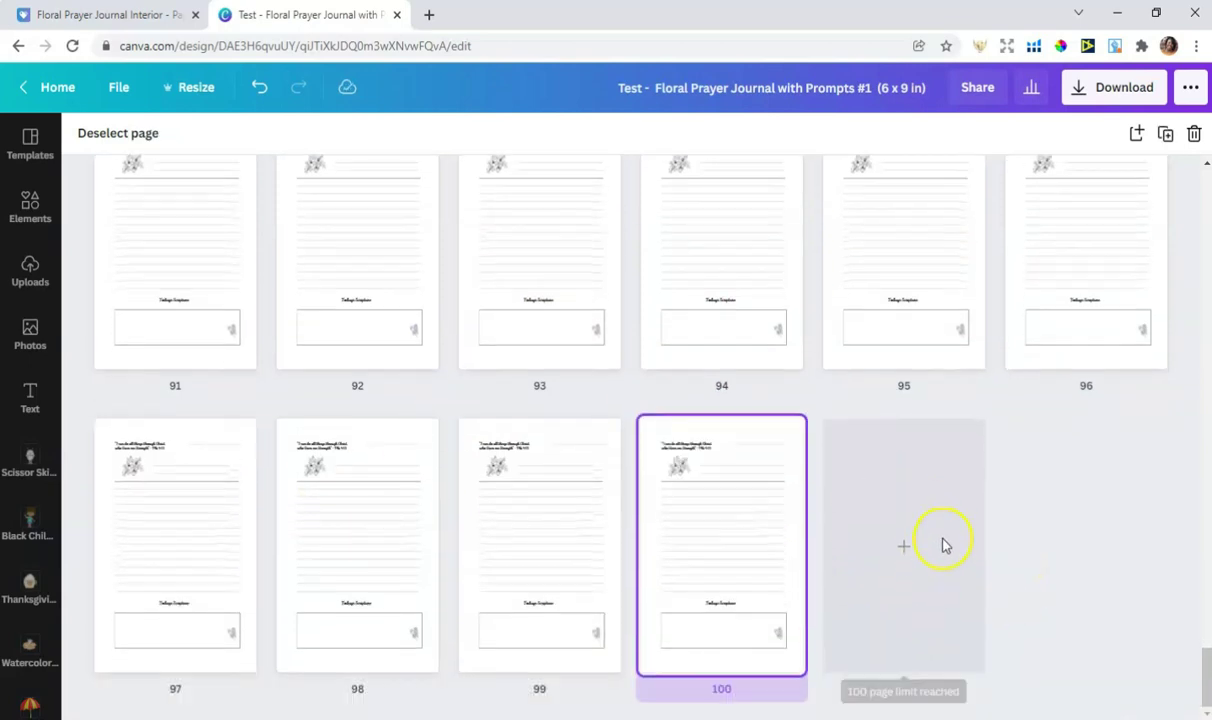
- Close the grid view and go from page 1 to the scripture box at the end of page 2
drag(1207, 645, 1205, 172)
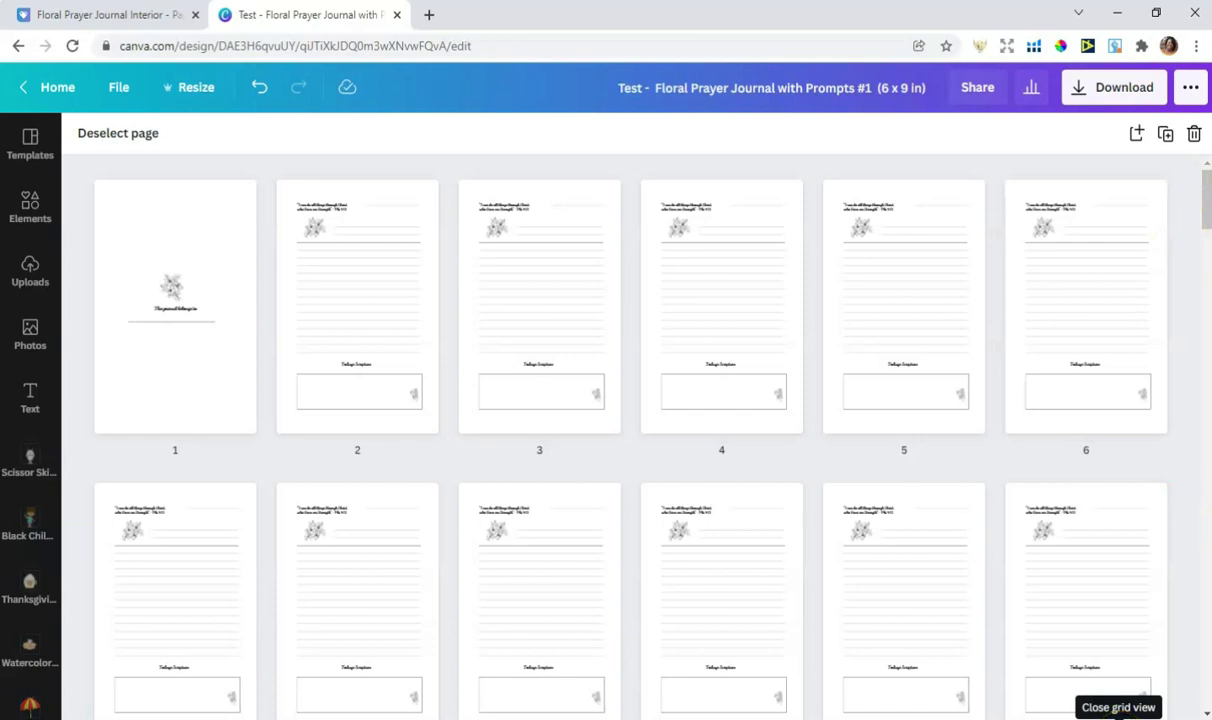
click(1117, 716)
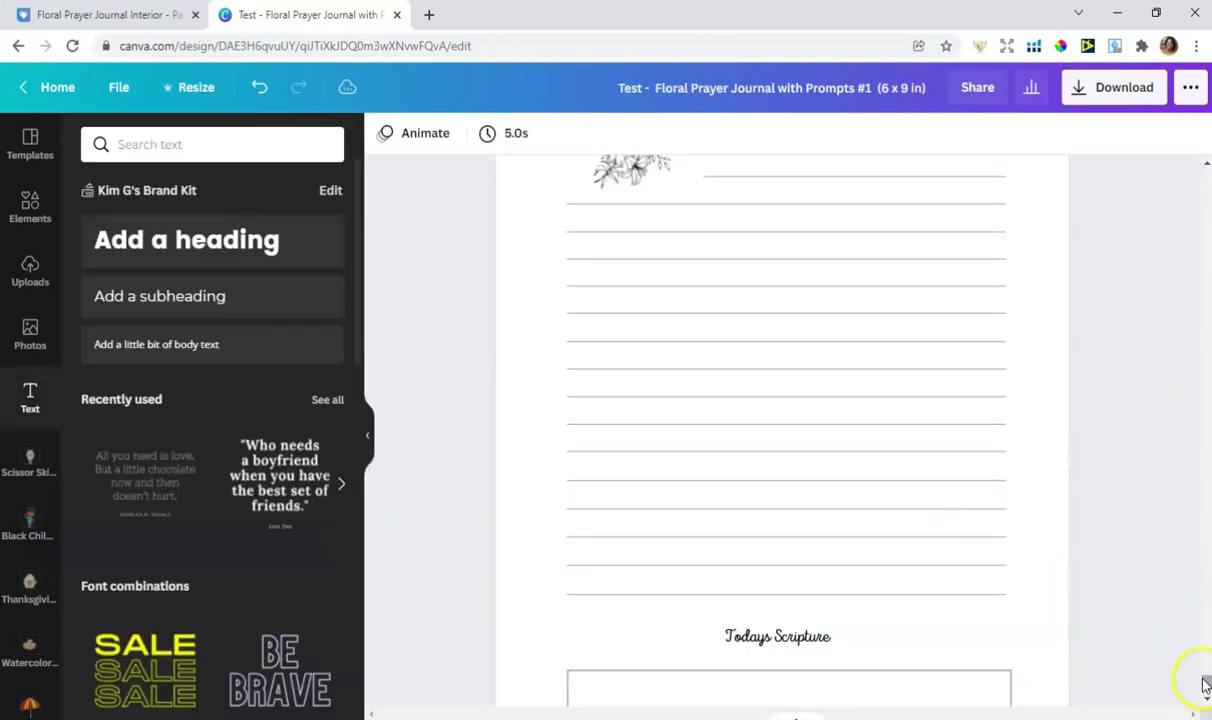
click(1205, 685)
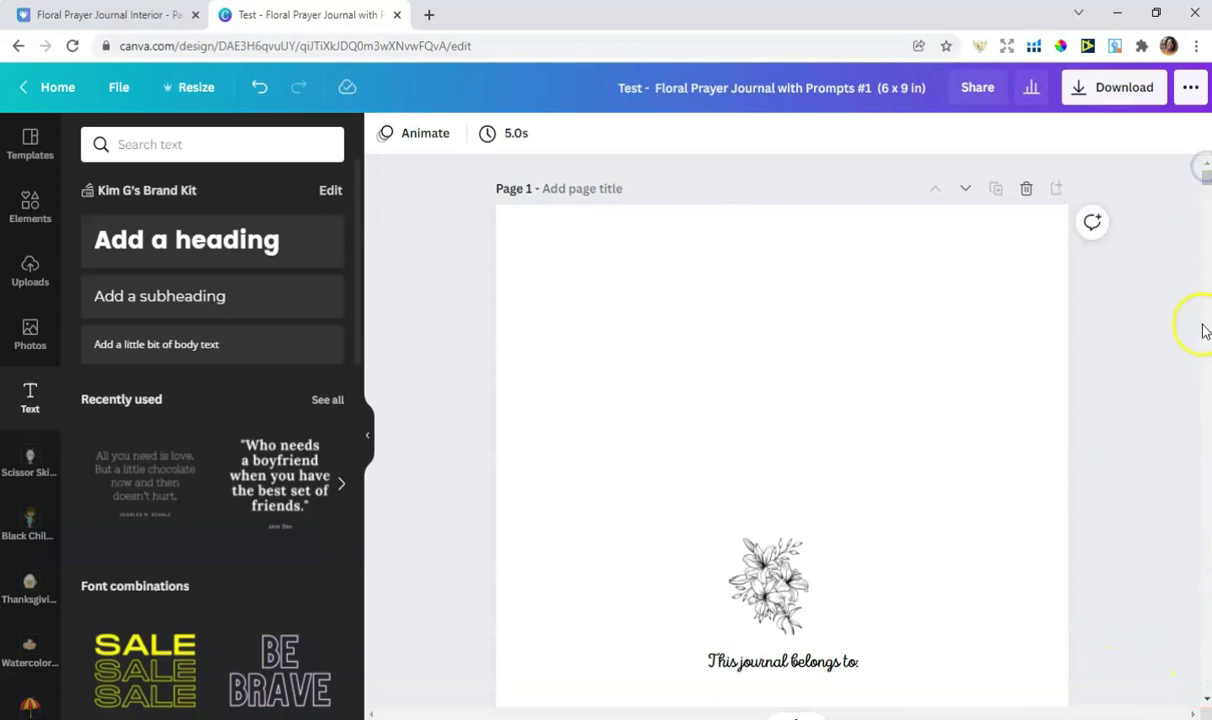
scroll(1190, 330, down, 5)
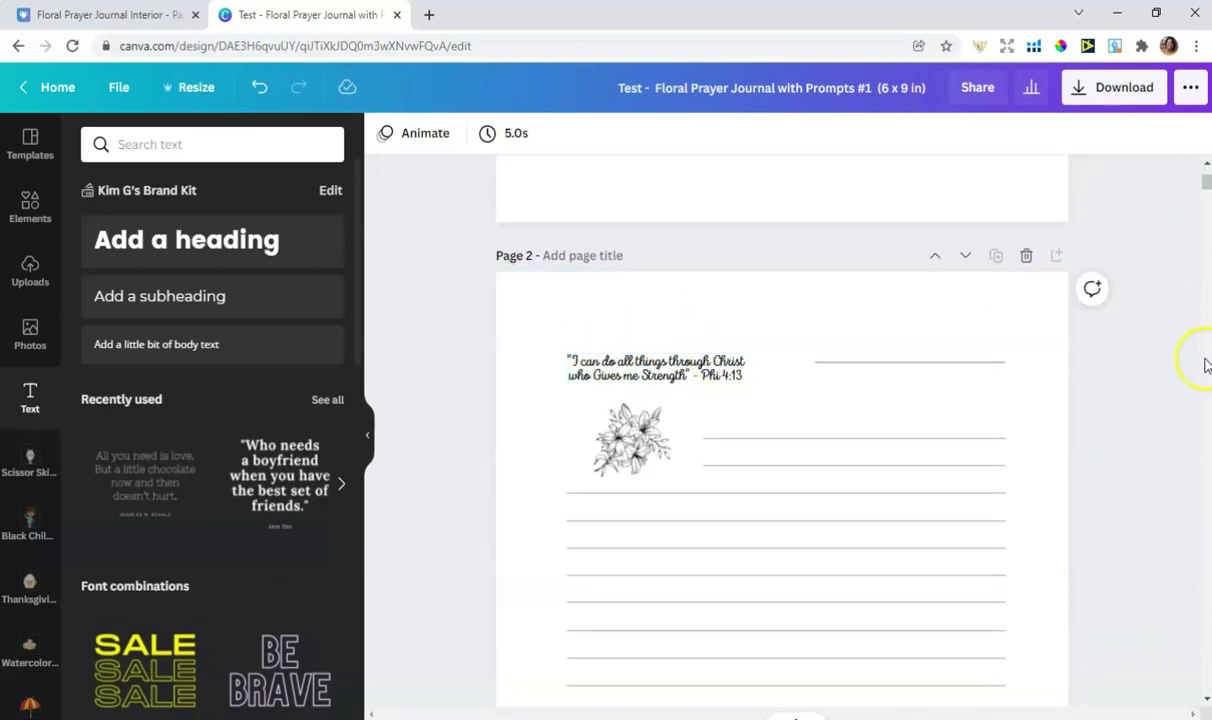
scroll(1182, 382, down, 6)
scroll(1178, 381, down, 1)
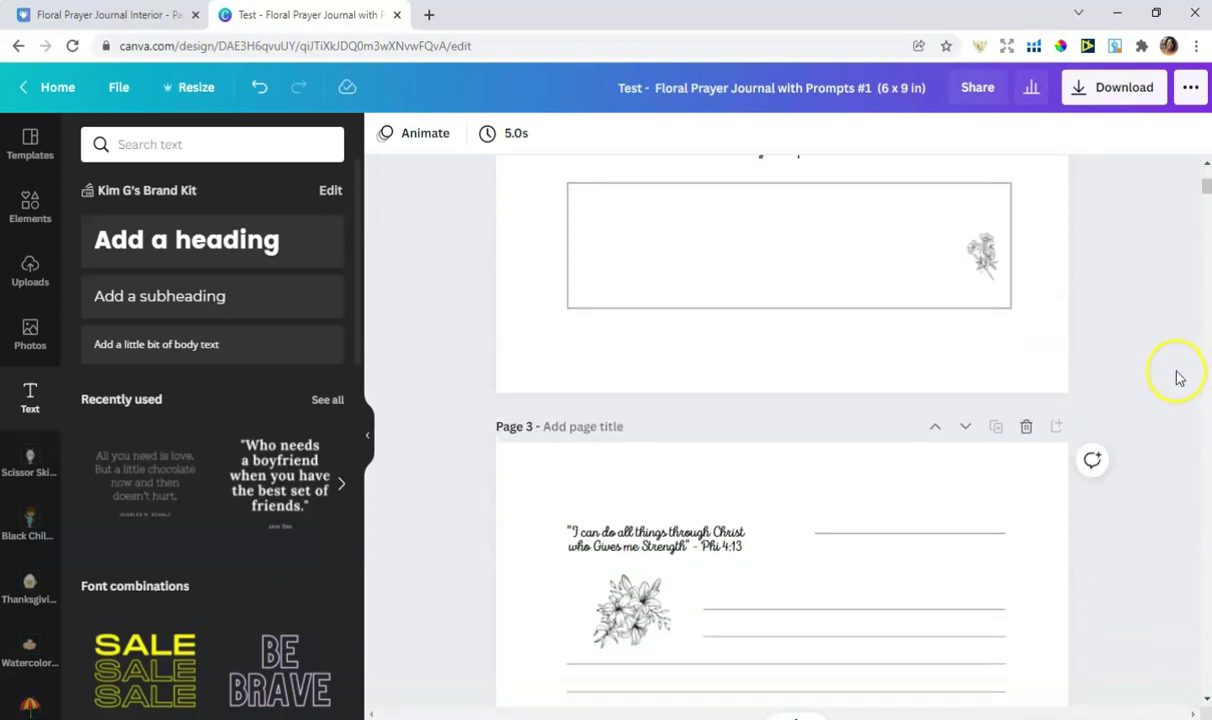
scroll(752, 357, up, 2)
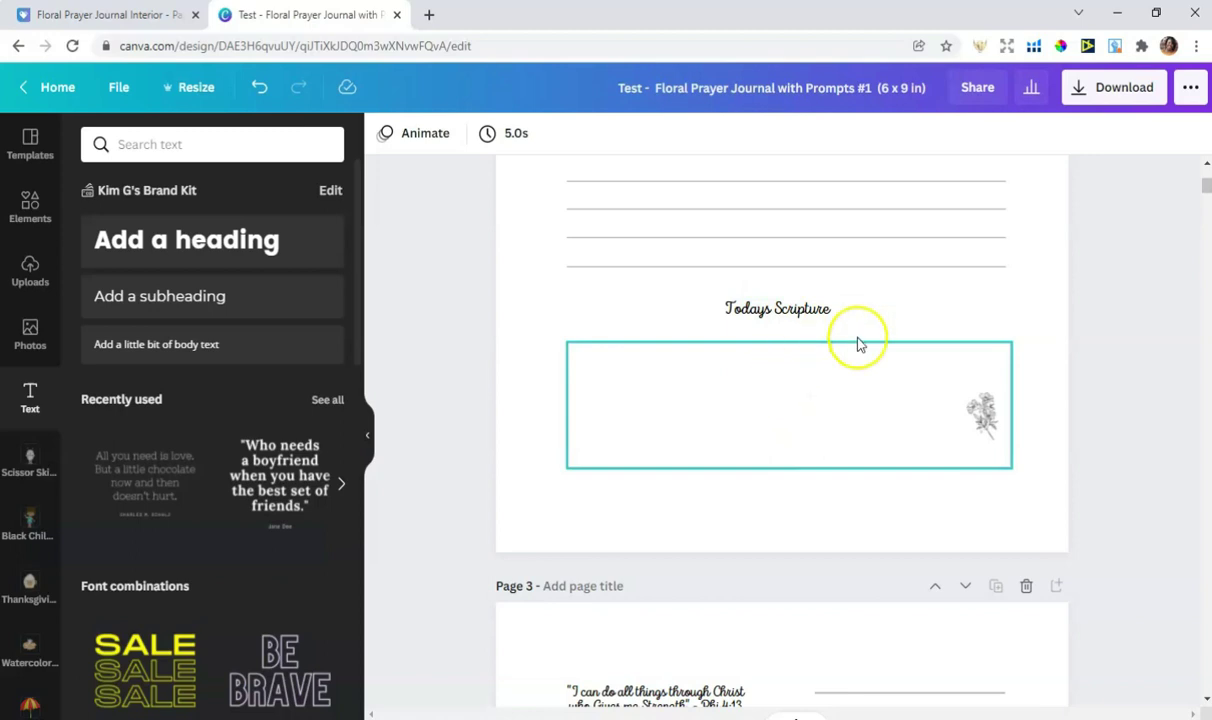
- On page 2, slightly enlarge the small flower in the scripture box and nudge the box up toward its heading
click(982, 418)
drag(985, 470, 1003, 446)
drag(787, 387, 784, 373)
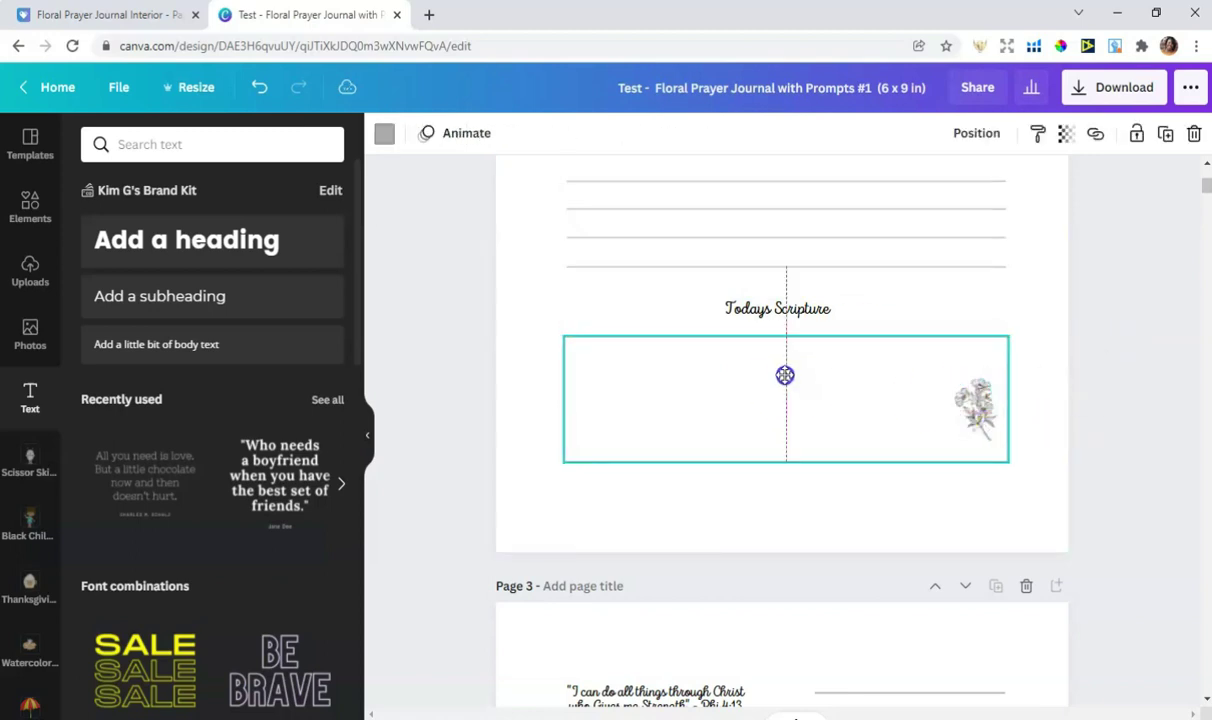
- Replace the "Todays Scripture" heading on page 2 with "Today, I am praying for:"
double_click(773, 311)
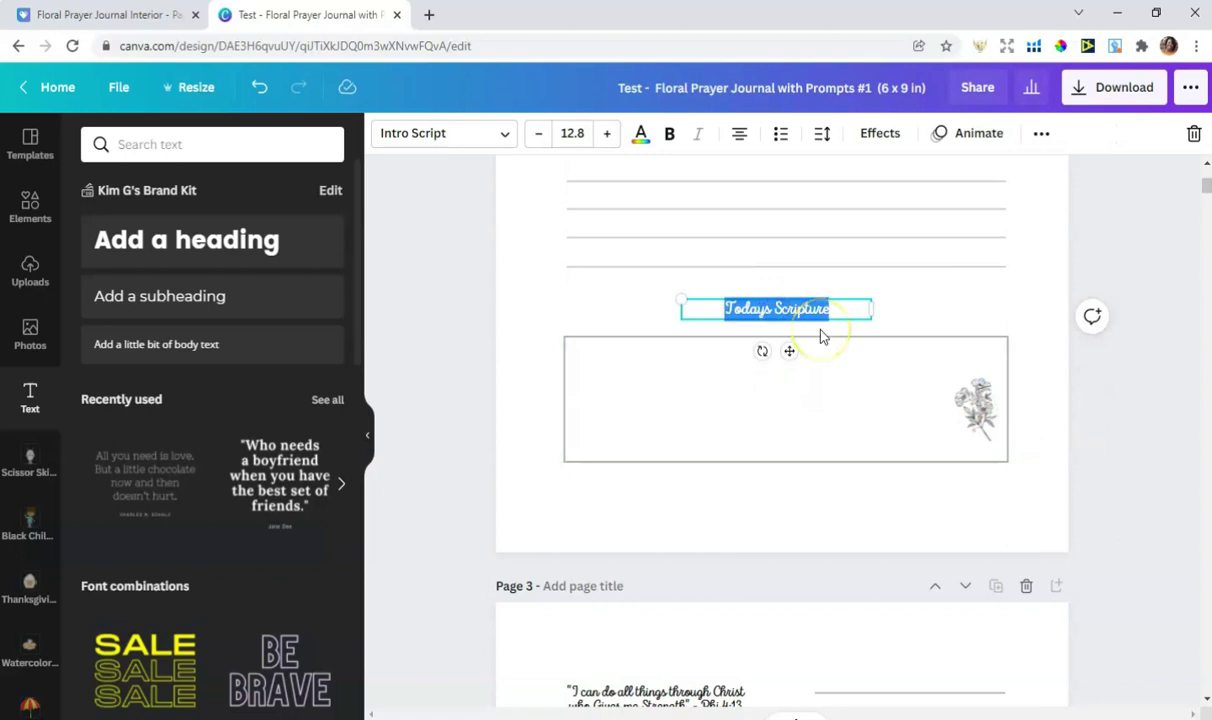
text(T)
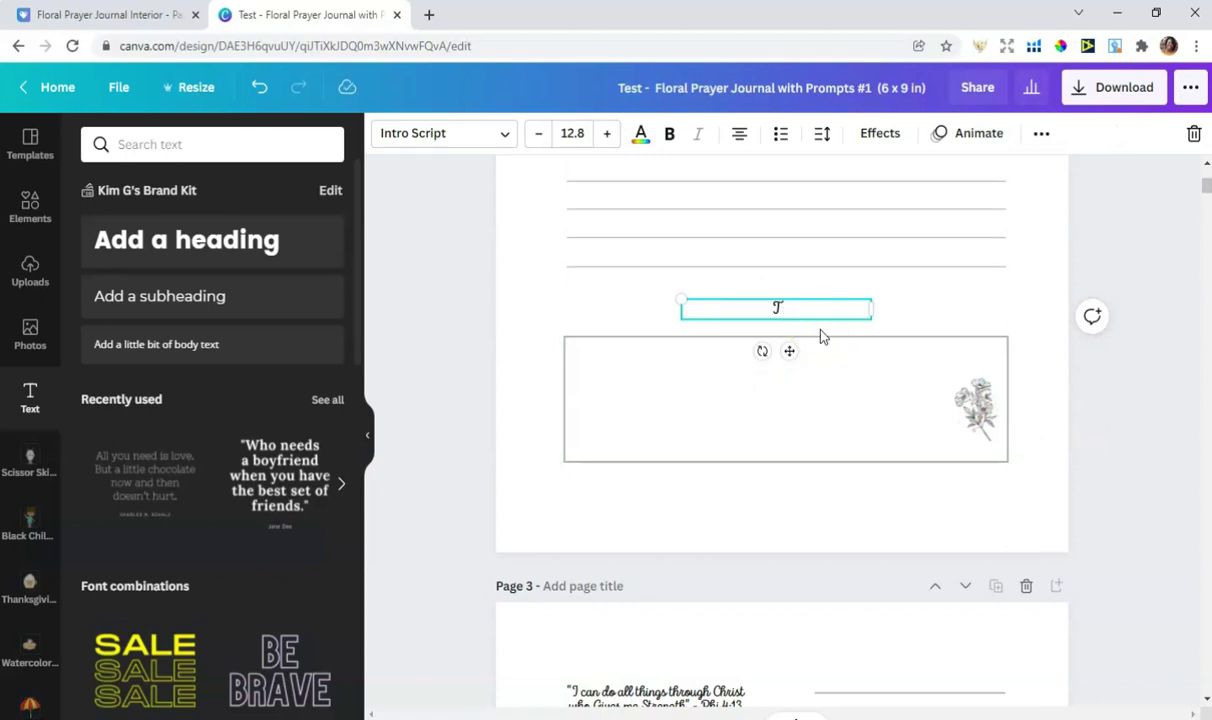
text(oday, I am praying for)
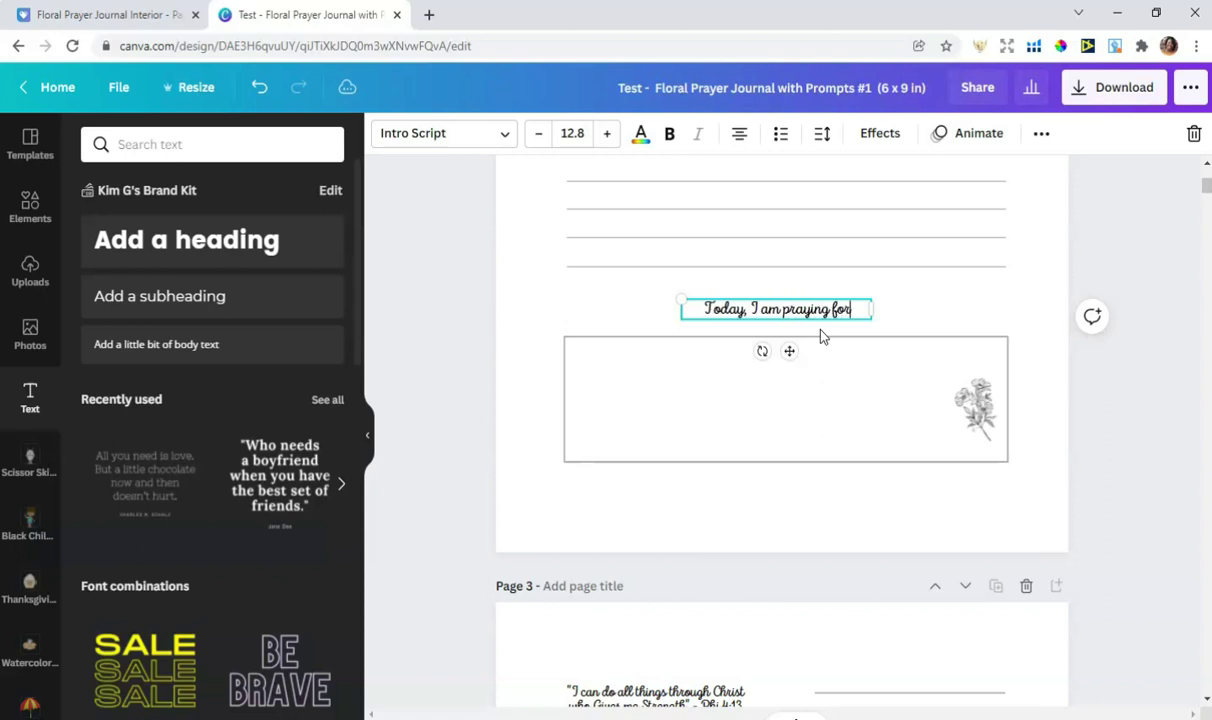
text(:)
click(1187, 455)
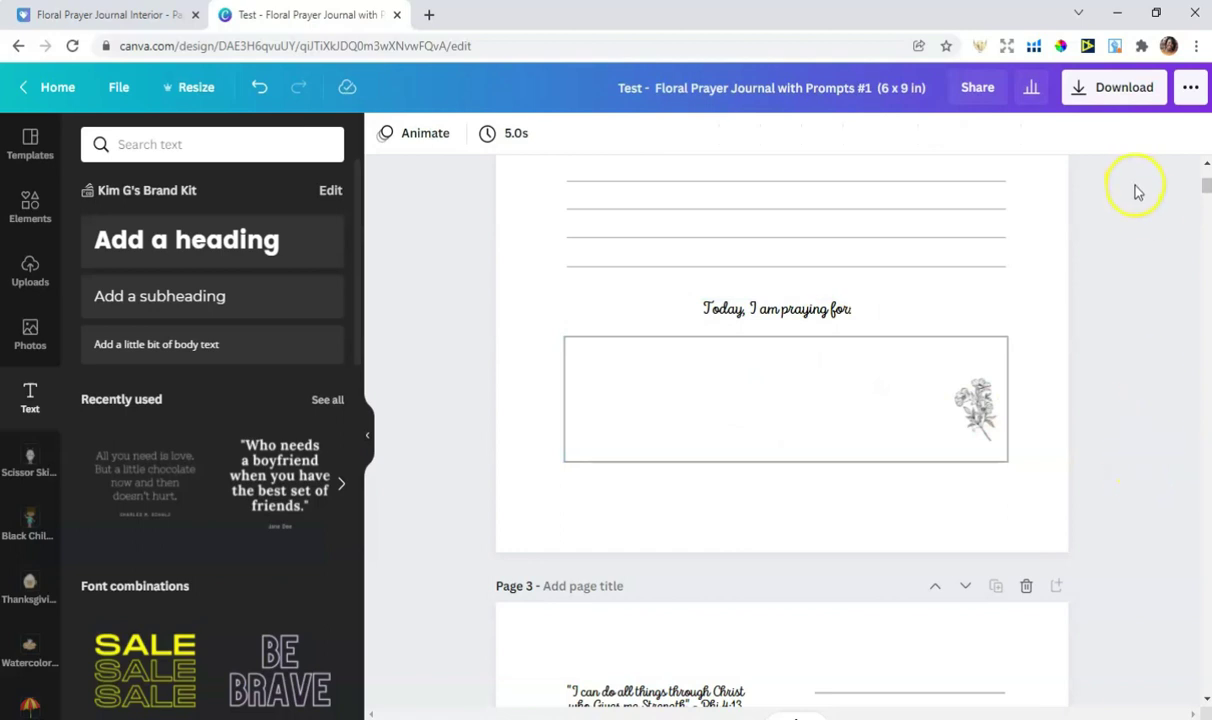
- Download all pages of the journal as a PDF Standard file and open the downloaded document
click(1107, 100)
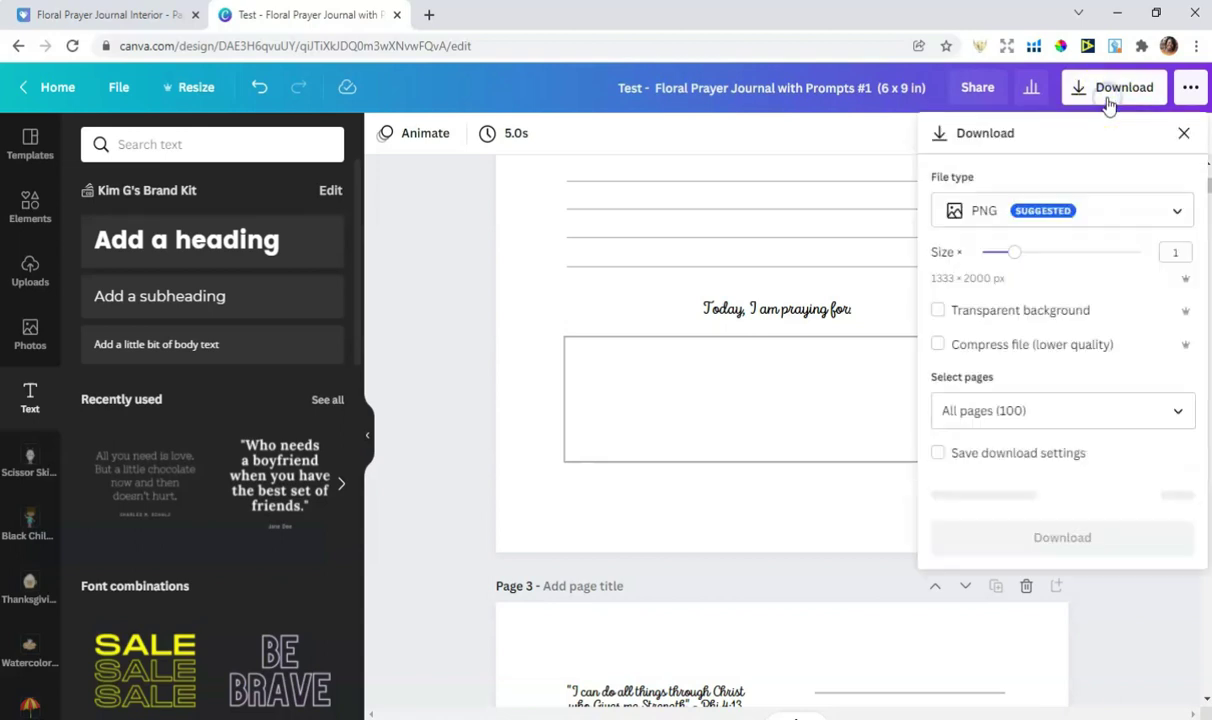
click(995, 205)
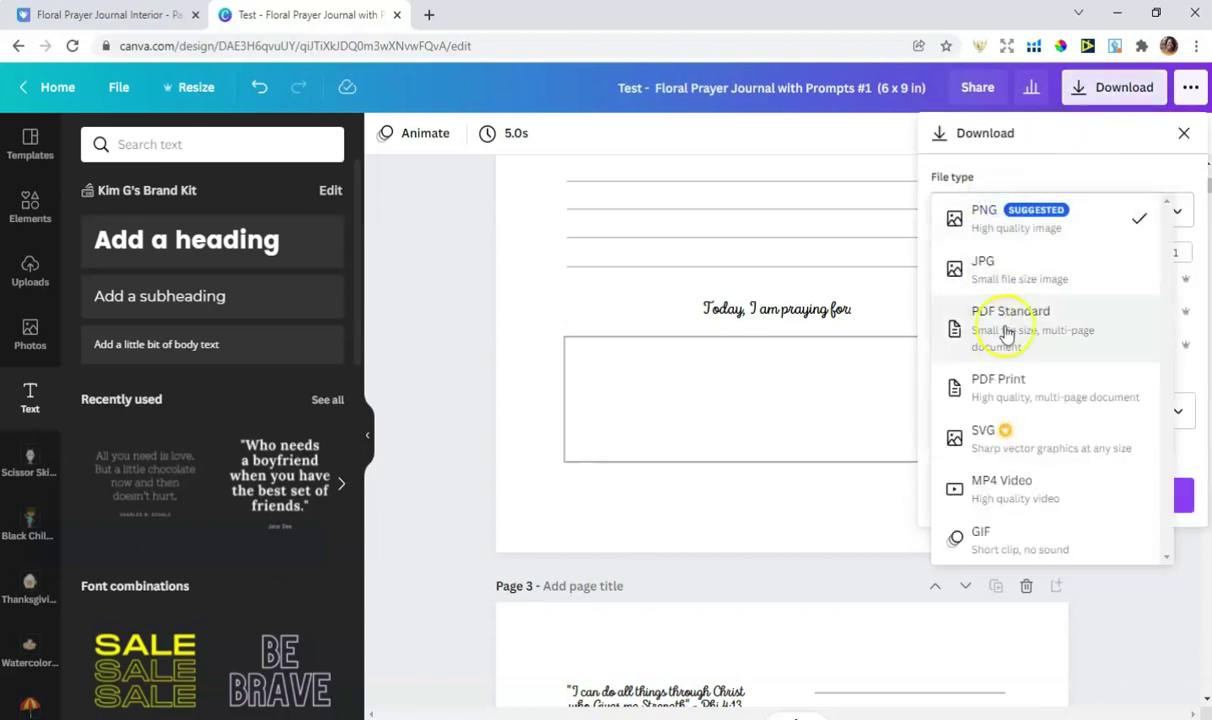
click(998, 332)
click(1063, 363)
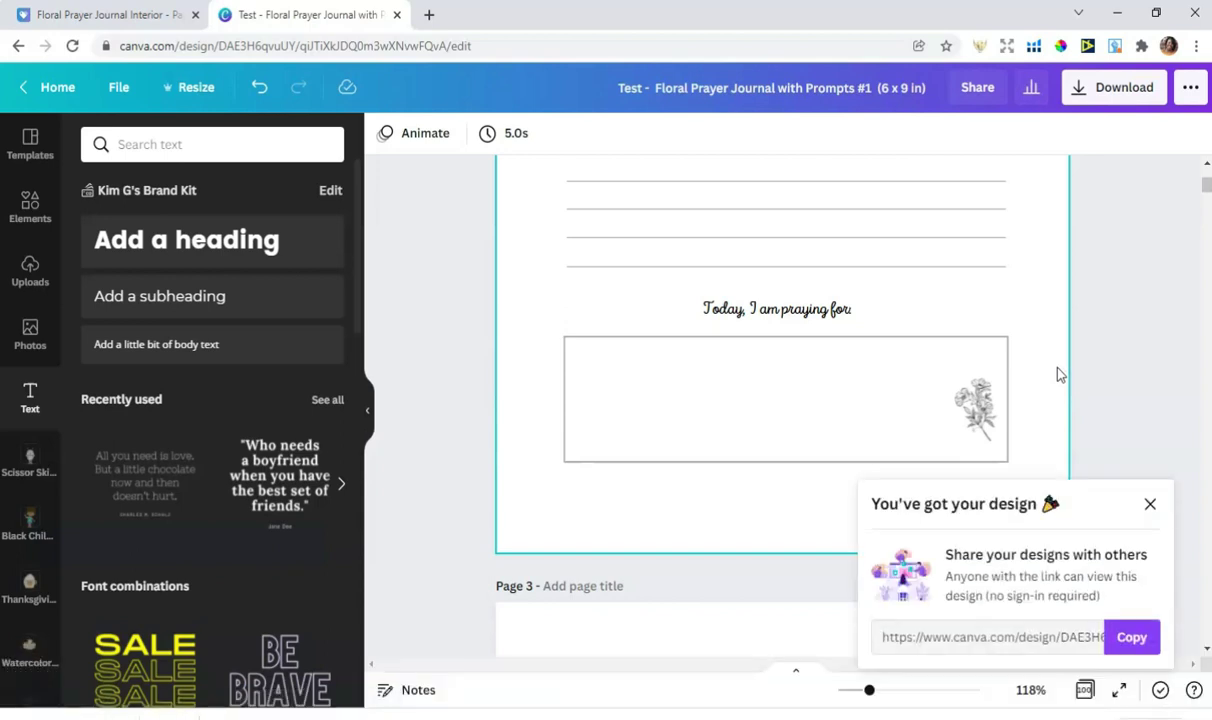
click(1058, 368)
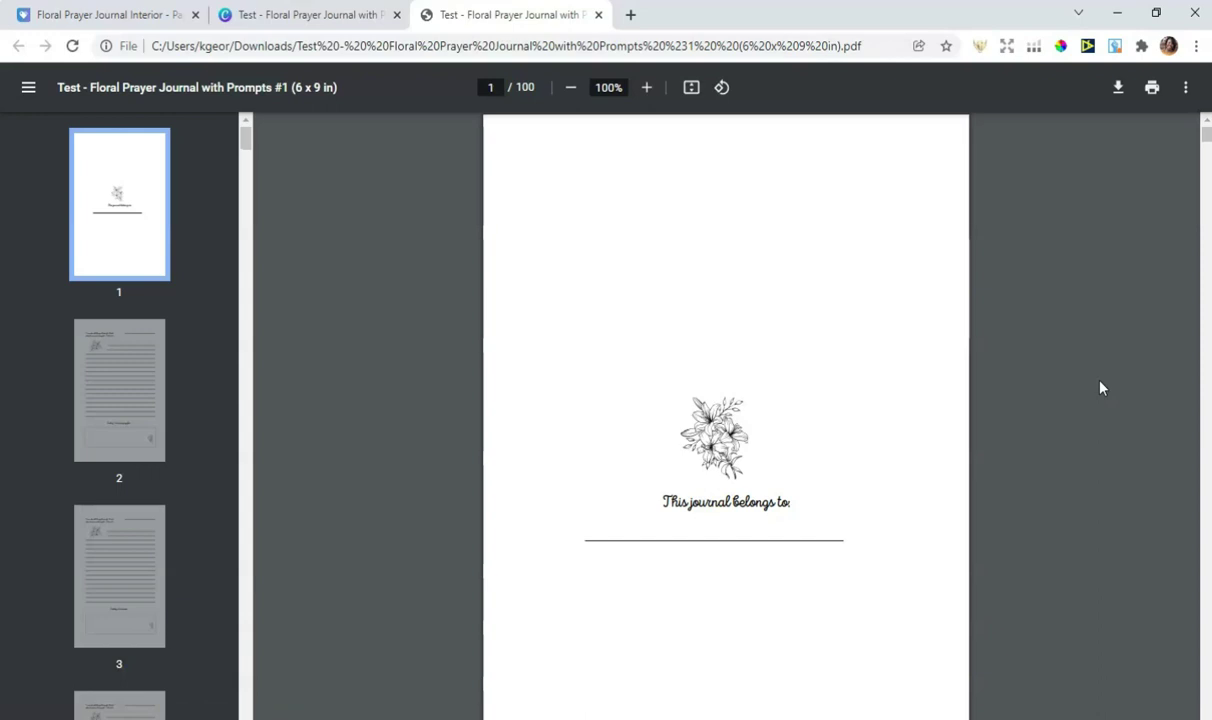
- Check the first three pages of the exported journal PDF and close the document
scroll(1104, 380, down, 7)
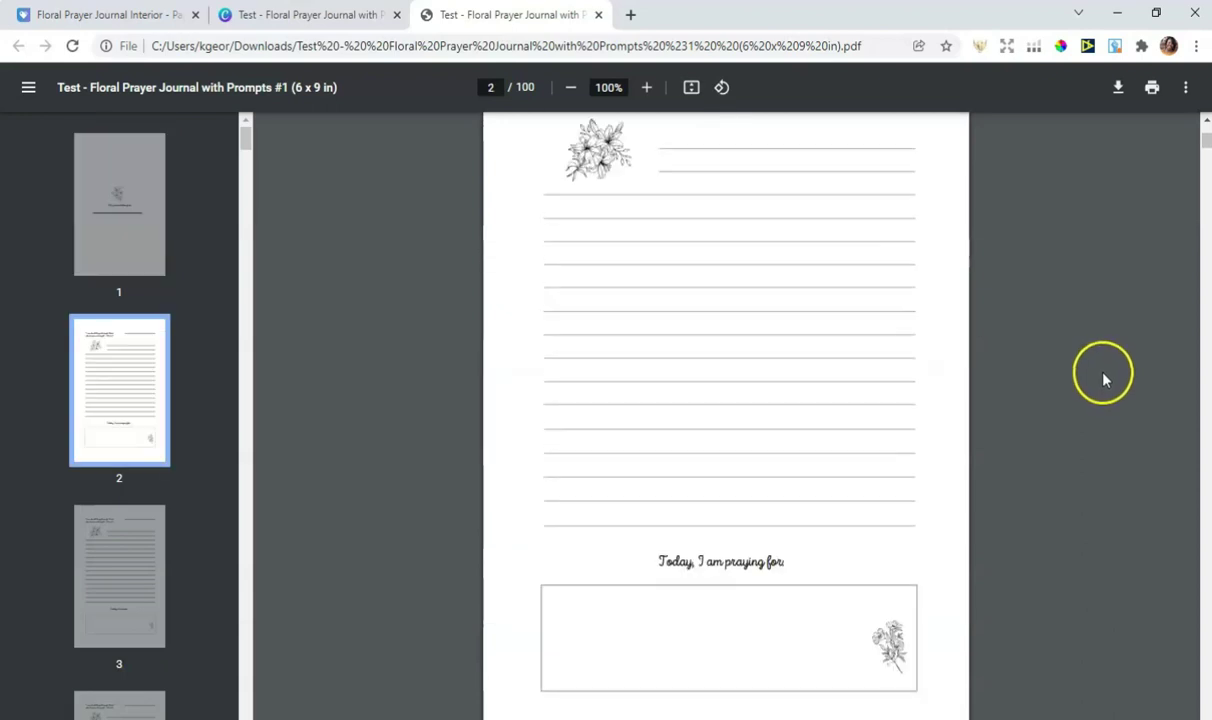
scroll(1104, 380, down, 4)
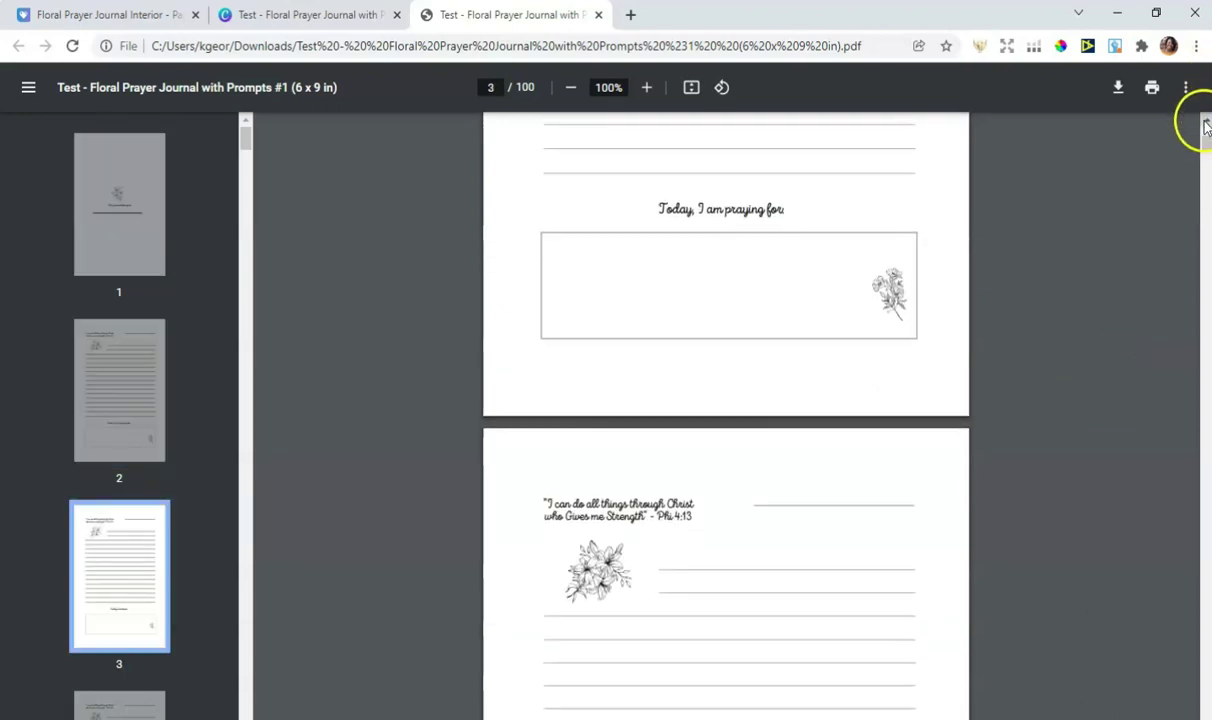
click(1205, 125)
click(598, 16)
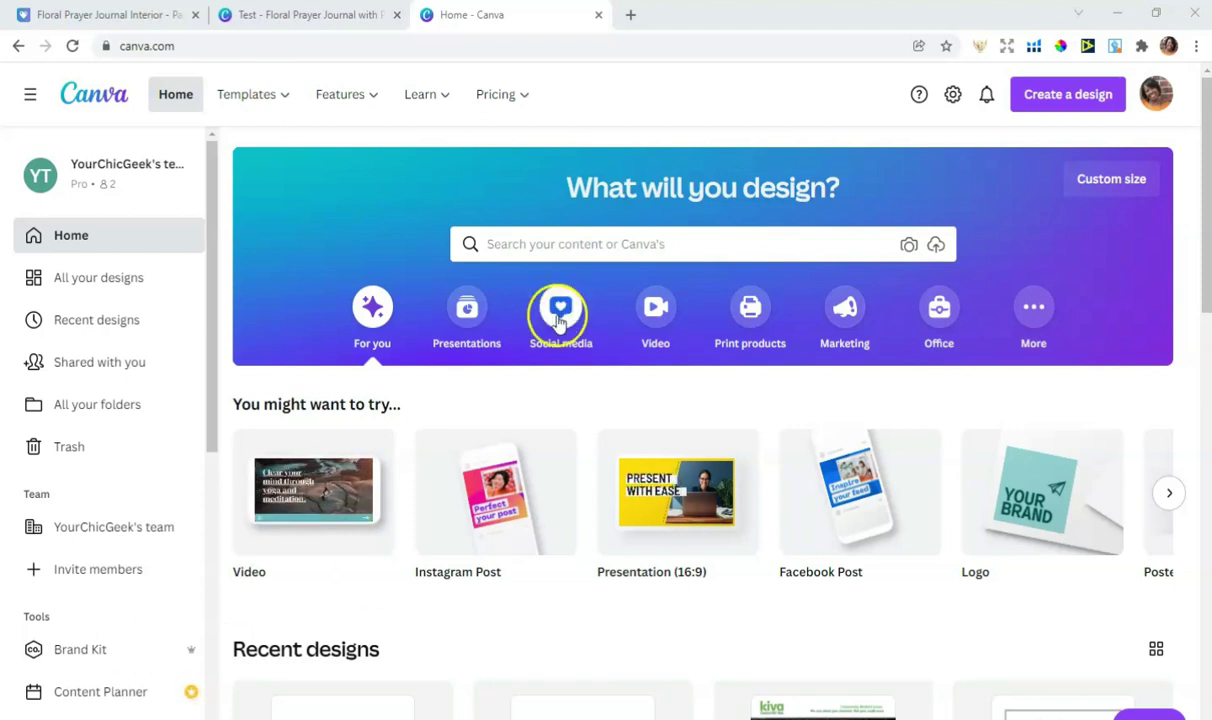
- Search the Canva templates for "prayer journal" and browse the book cover designs
click(538, 243)
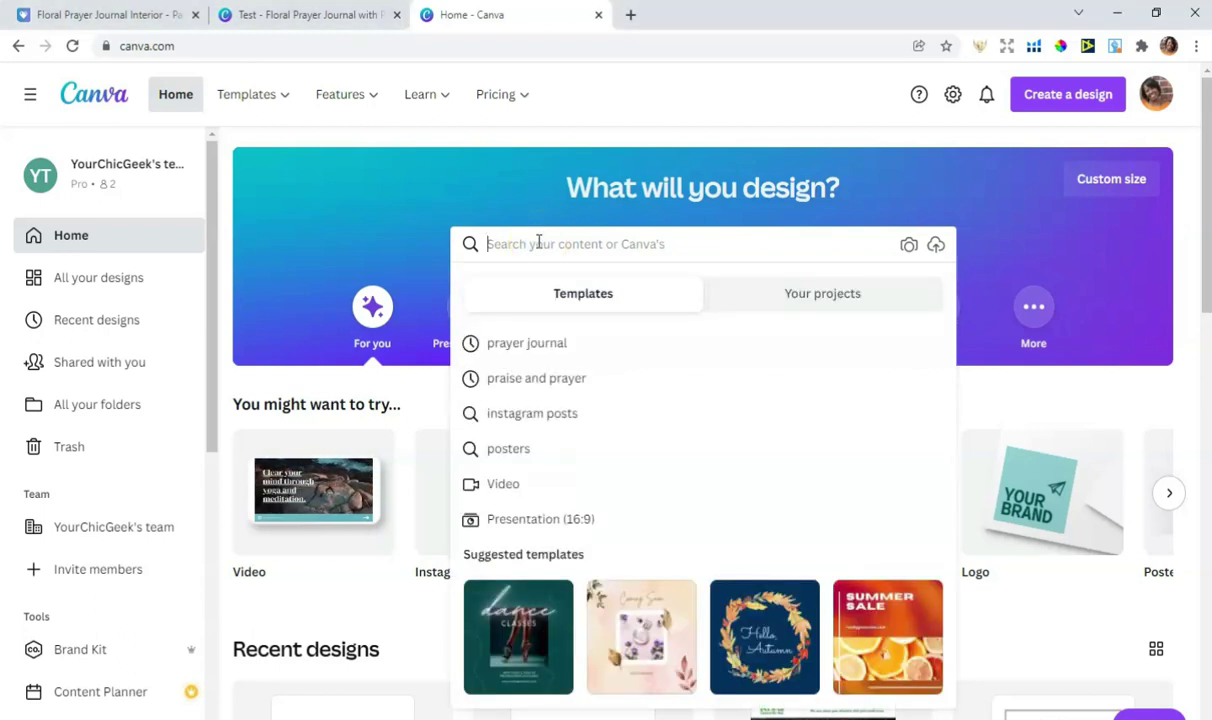
text(prayer)
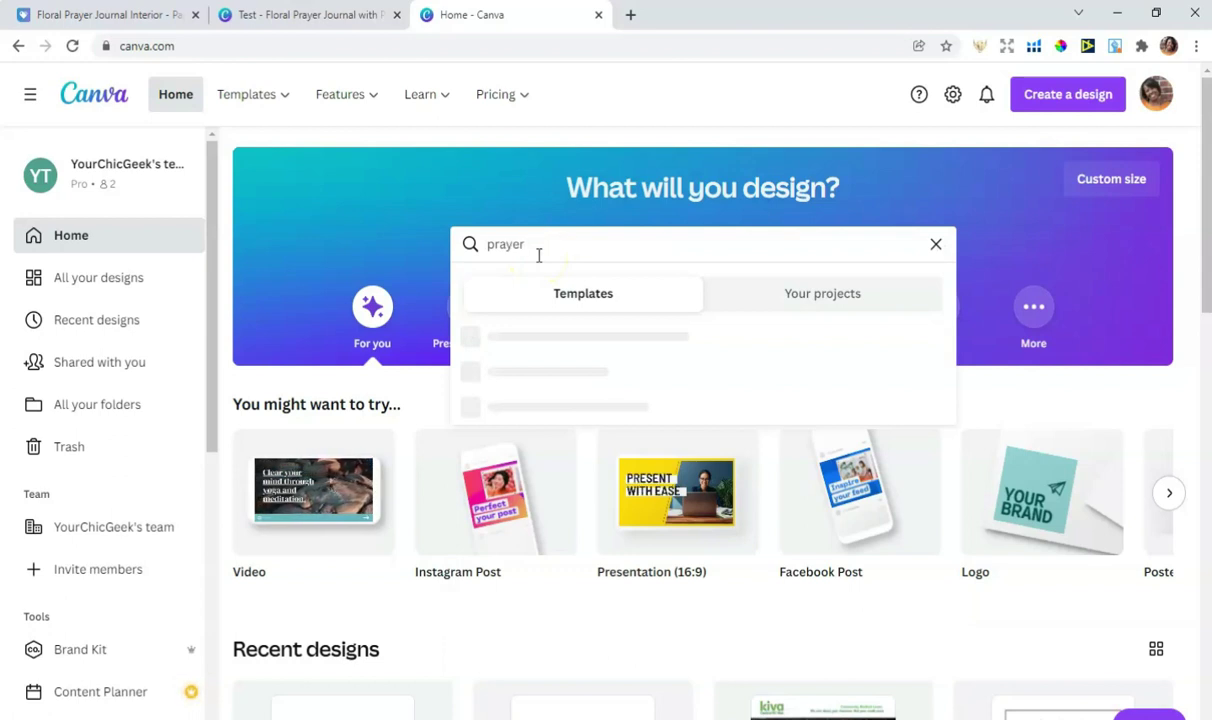
text( journal)
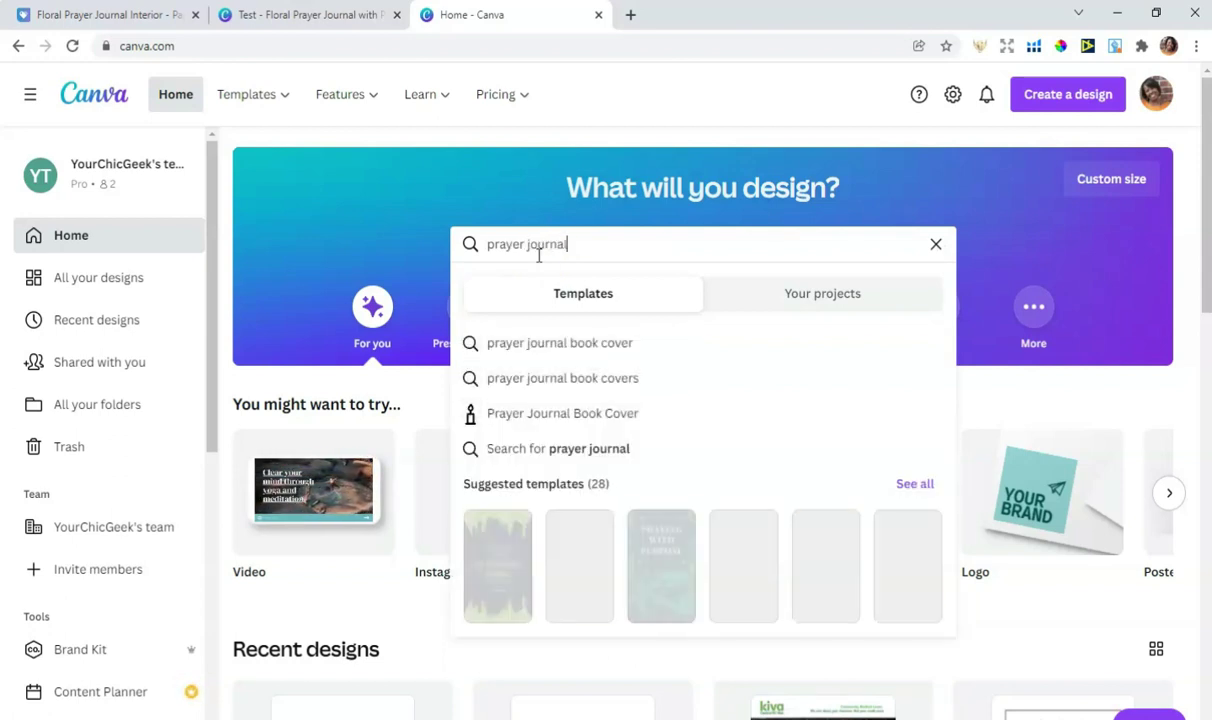
key(Return)
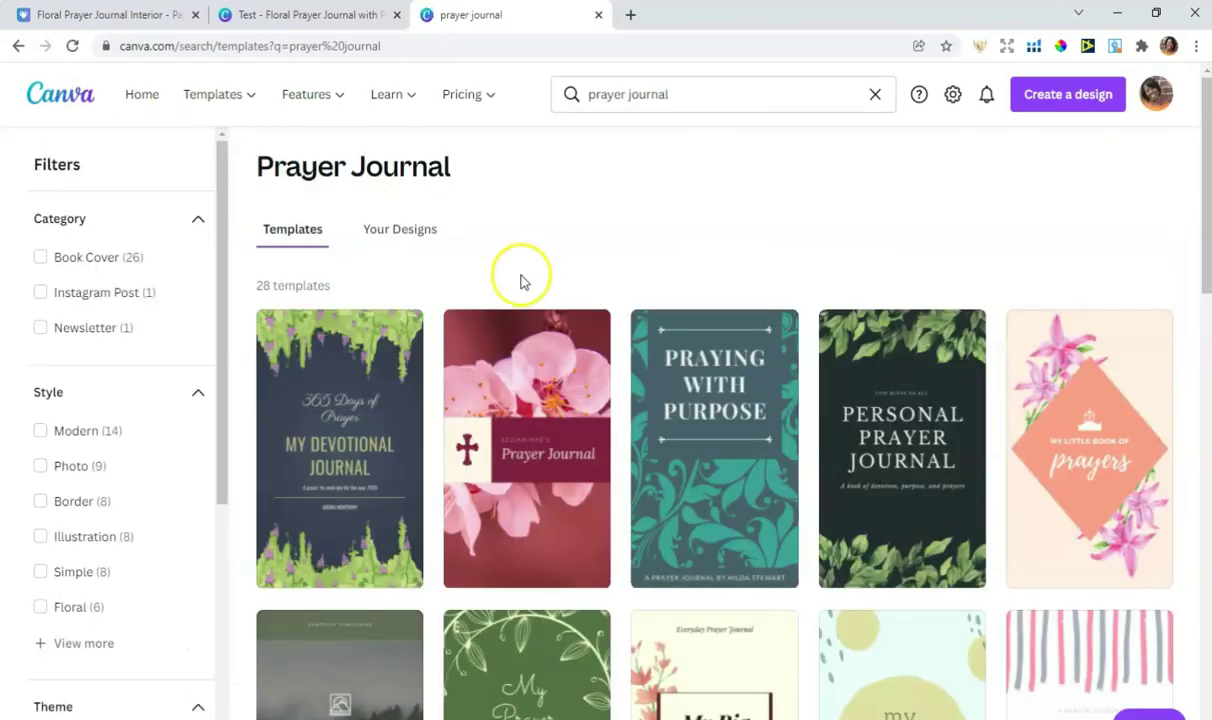
scroll(593, 455, down, 7)
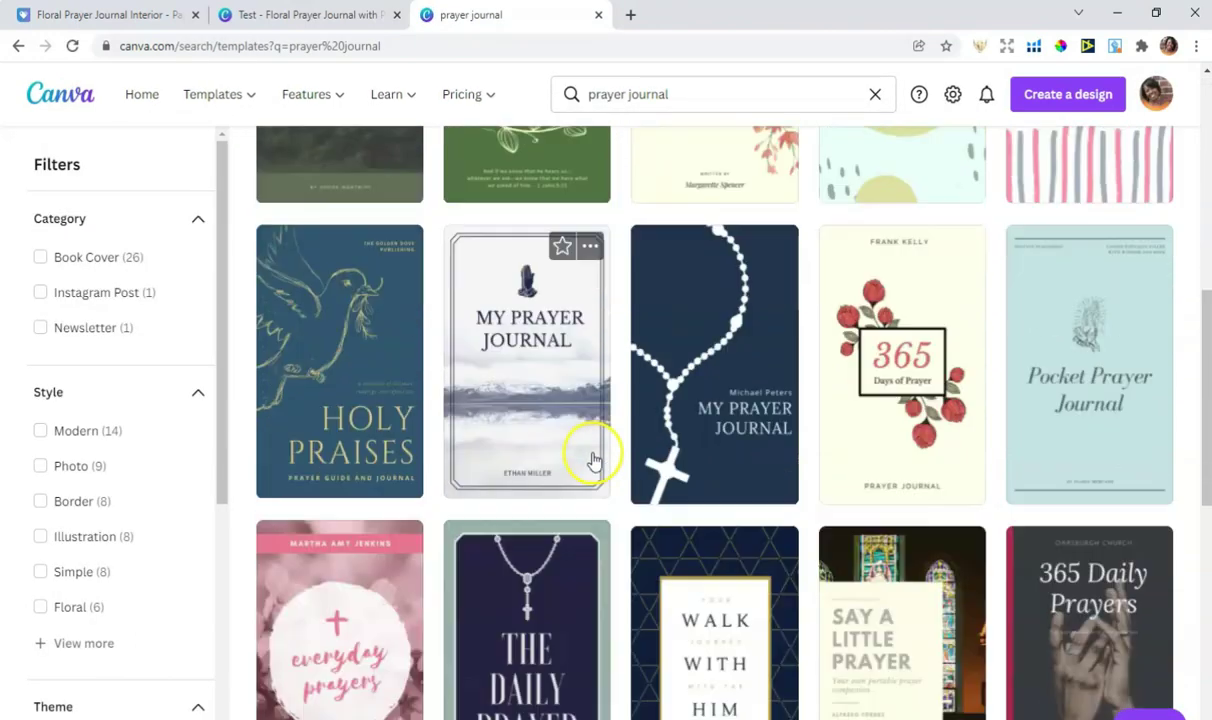
scroll(593, 460, down, 6)
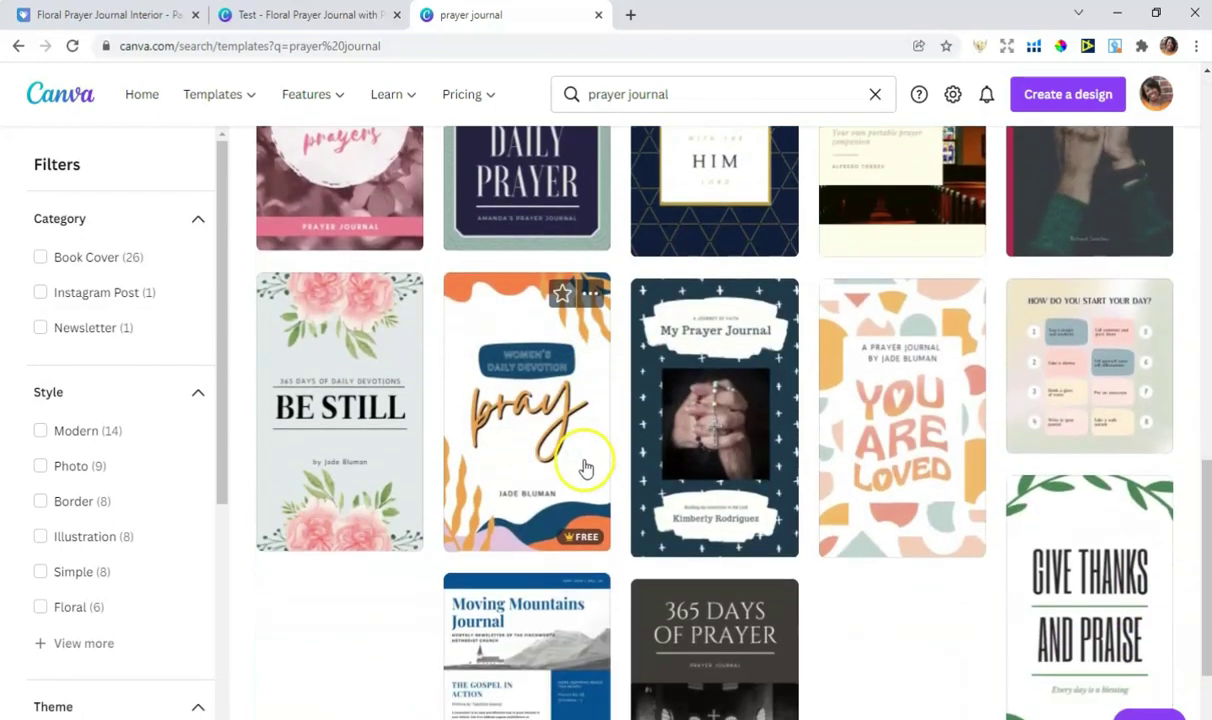
scroll(450, 443, down, 1)
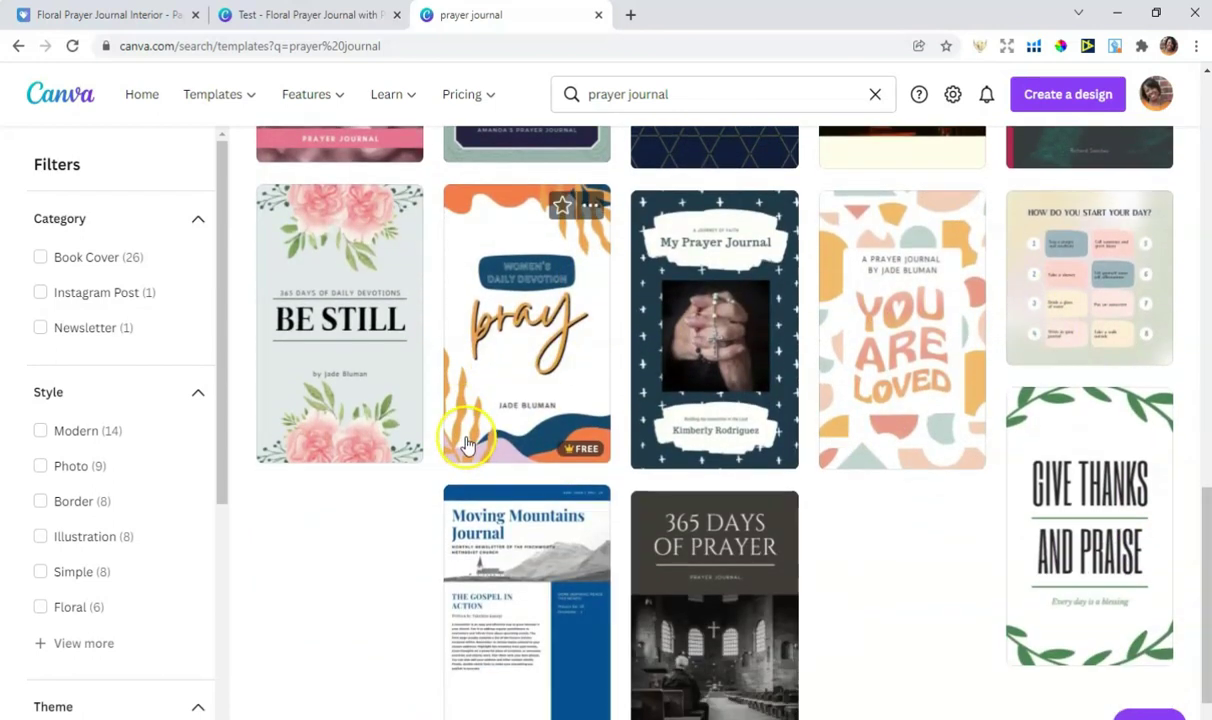
scroll(470, 445, down, 1)
scroll(480, 453, up, 5)
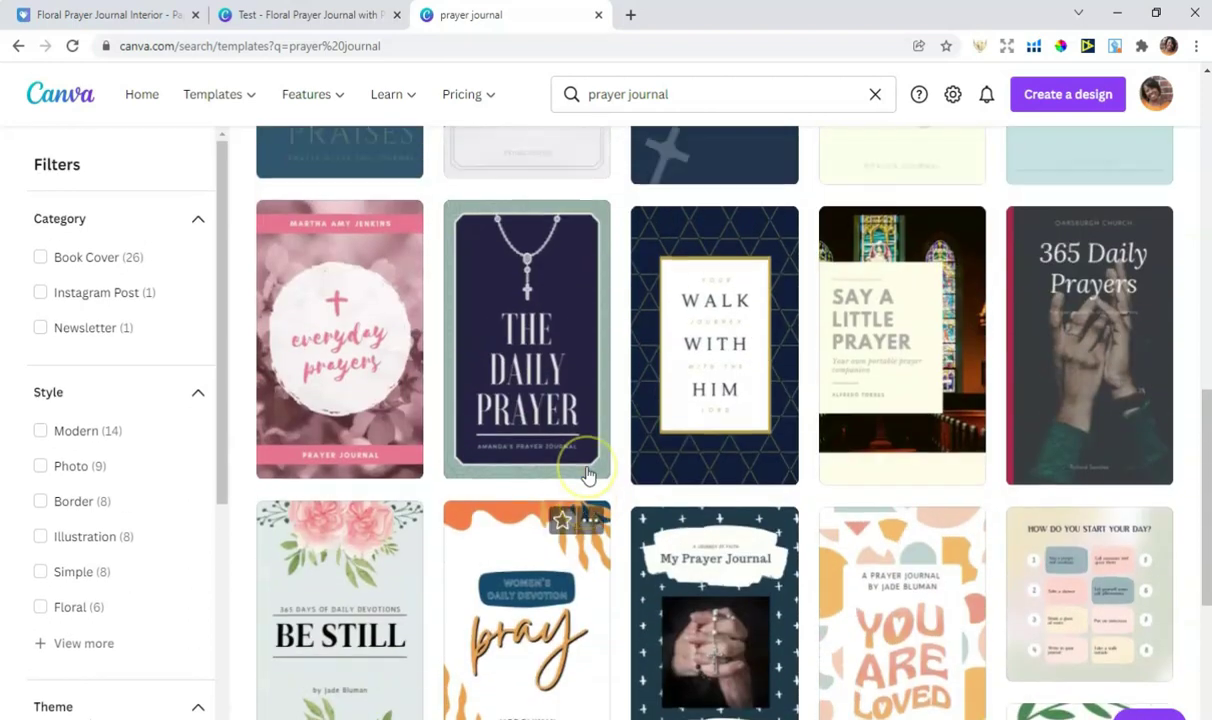
- Choose the red floral "365 Days of Prayer" book cover template from the prayer journal results and open it for editing
scroll(588, 477, up, 2)
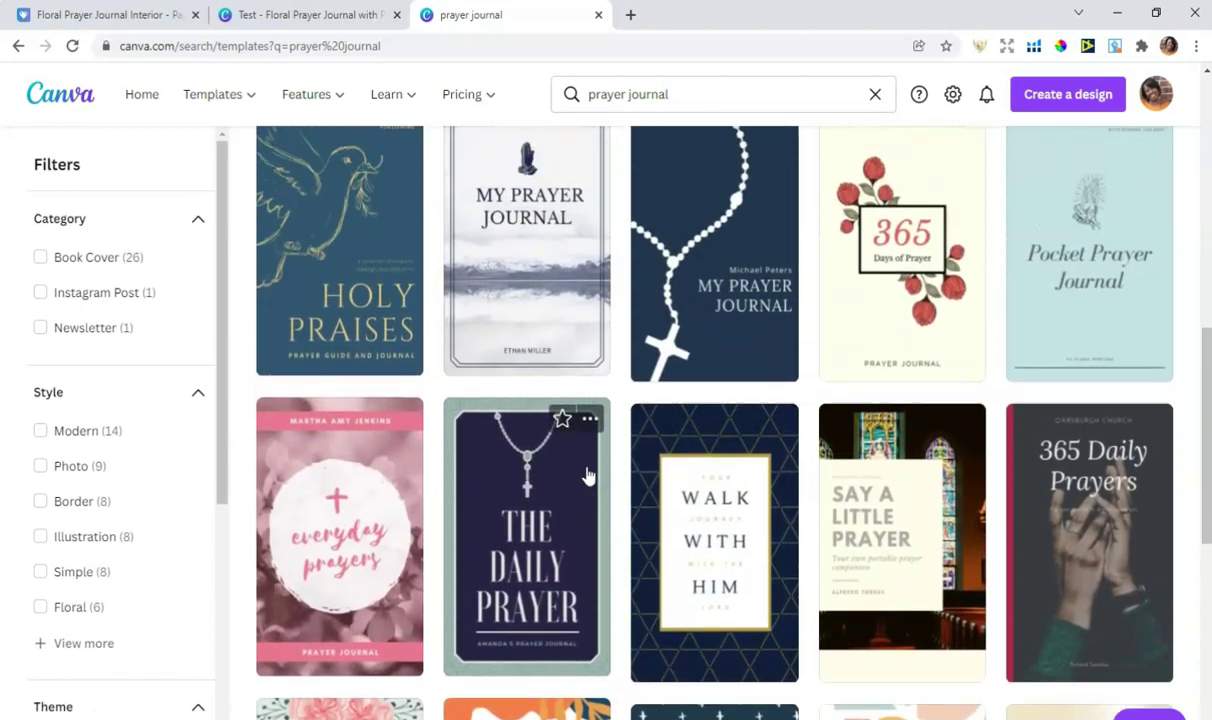
scroll(588, 477, up, 1)
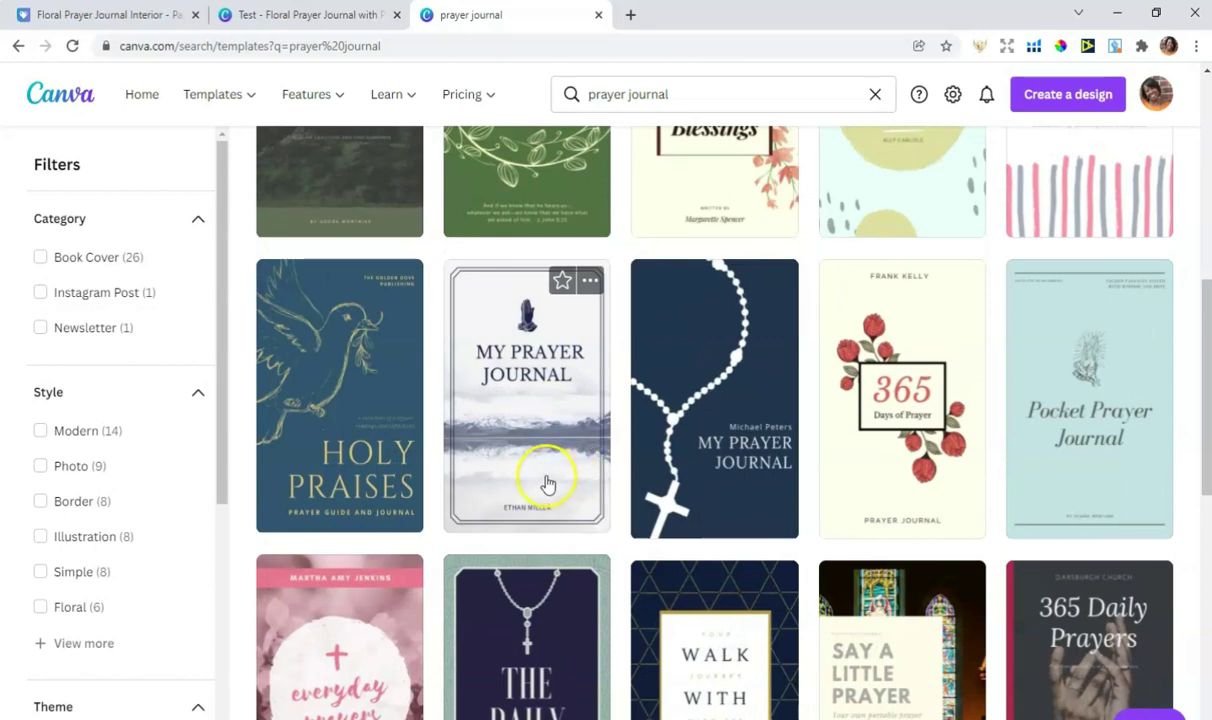
scroll(548, 485, up, 6)
scroll(548, 485, down, 2)
scroll(548, 485, up, 3)
scroll(548, 485, down, 1)
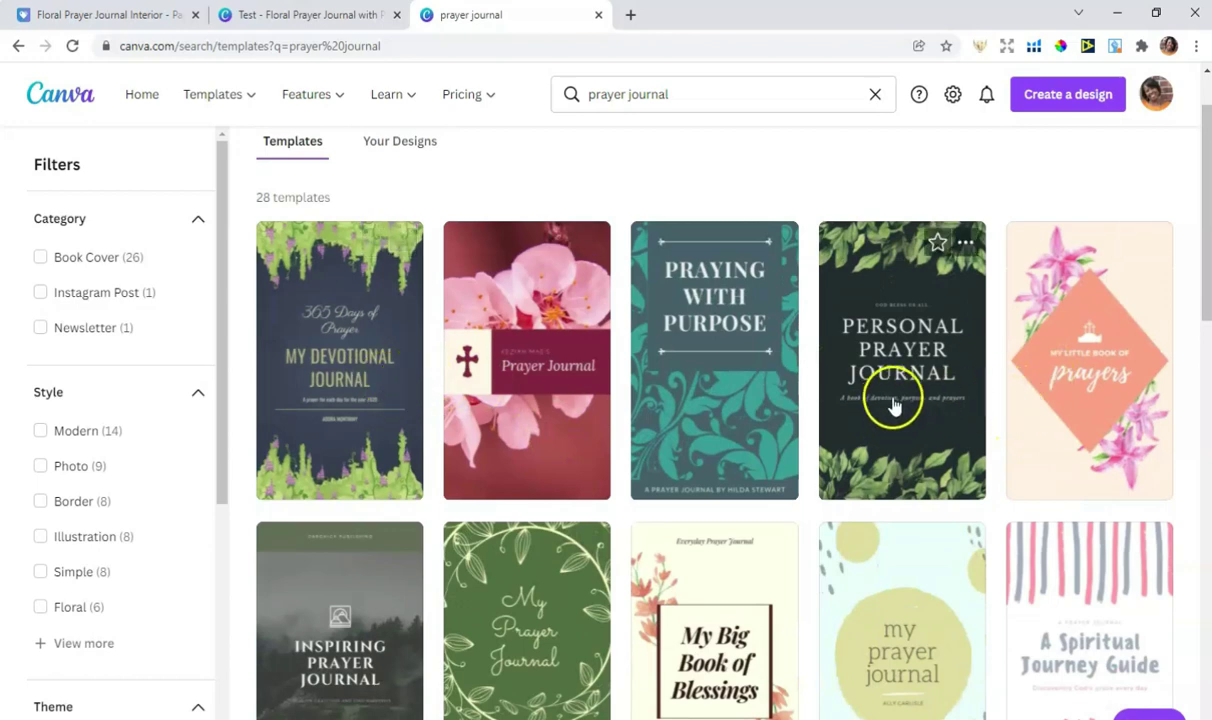
scroll(893, 400, down, 3)
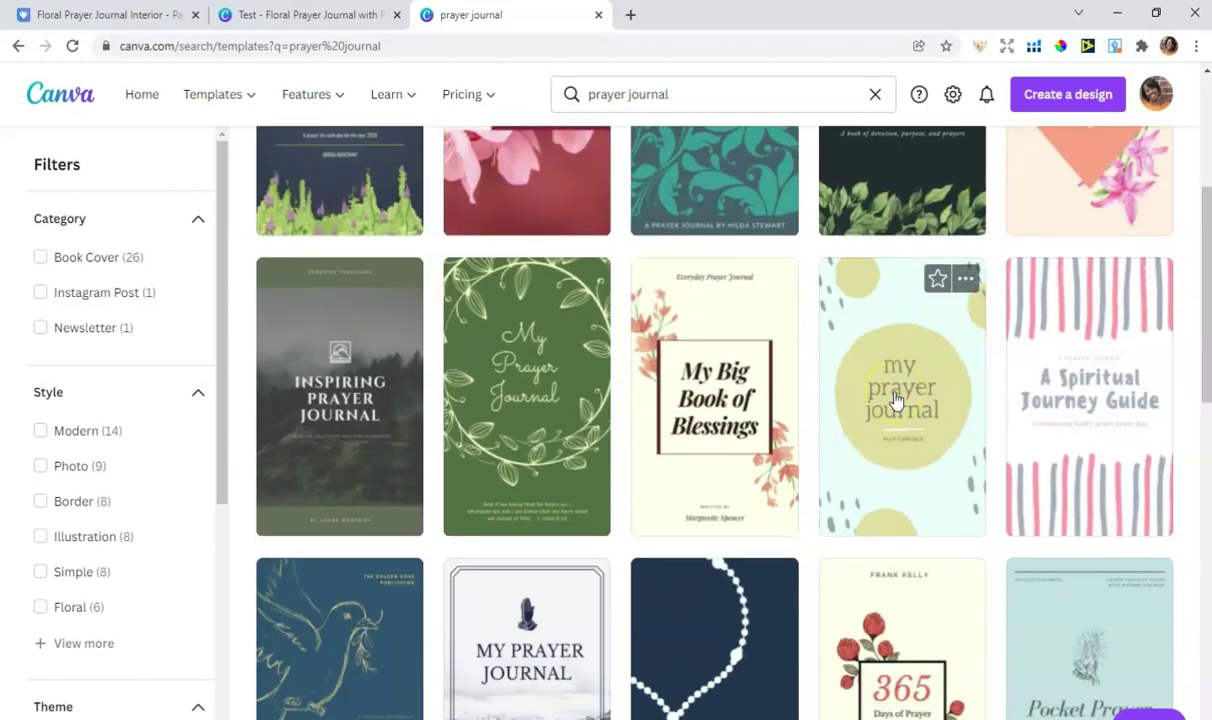
scroll(897, 399, down, 4)
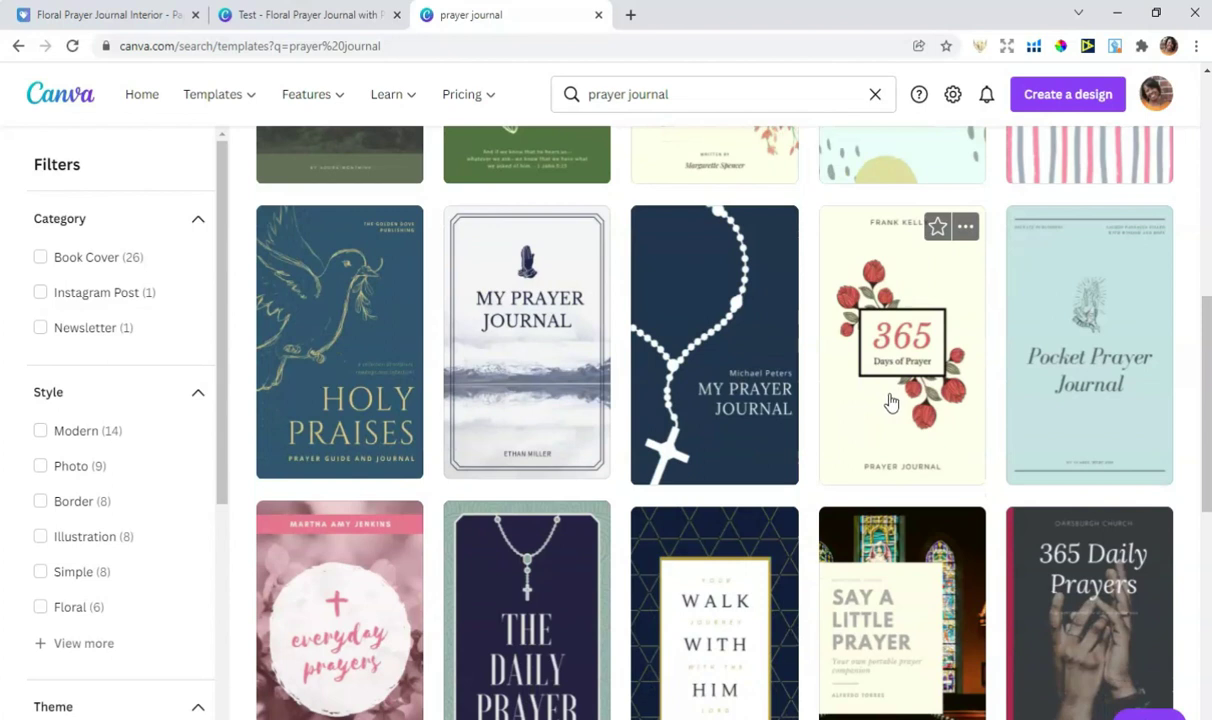
scroll(885, 403, down, 1)
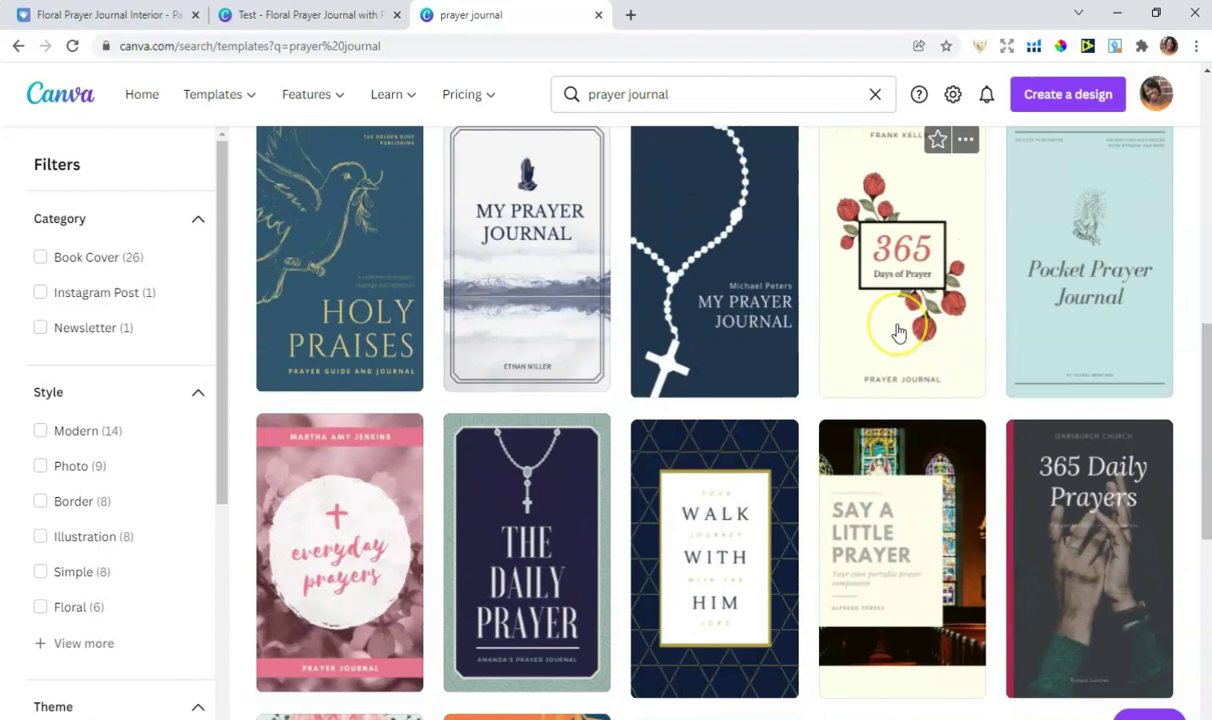
click(899, 332)
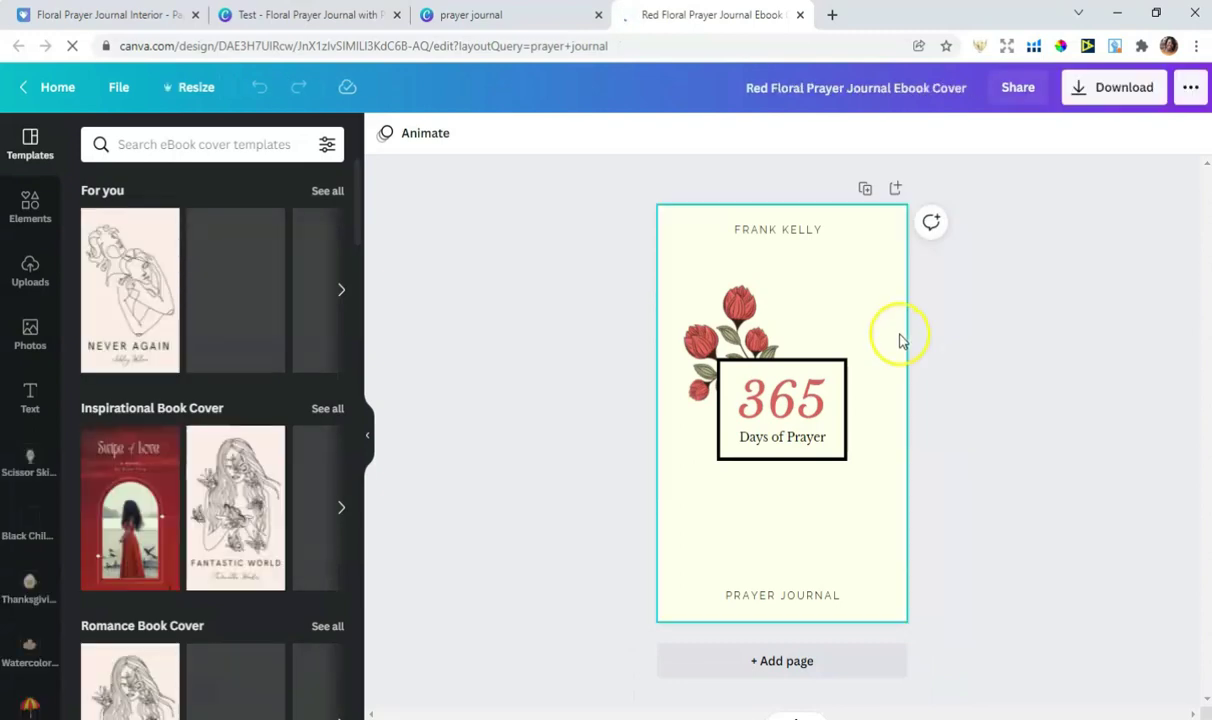
- Delete the author name, both red flower graphics and the "365" text from the cover
click(795, 234)
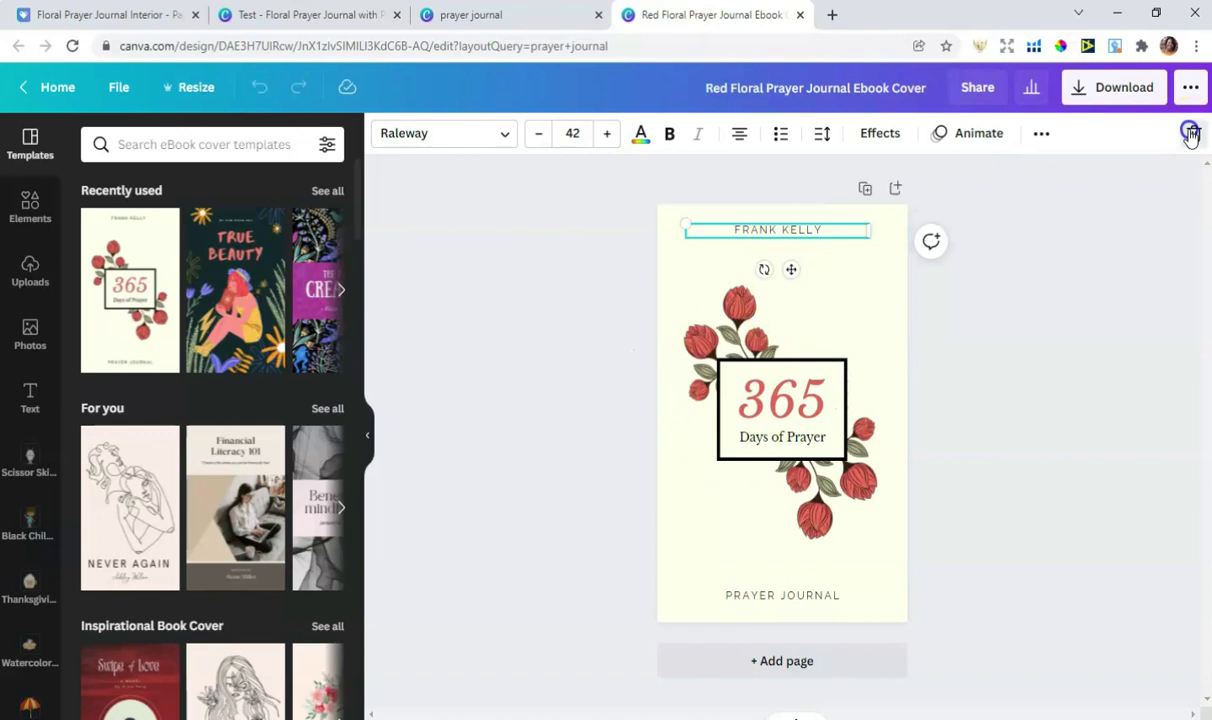
click(1190, 133)
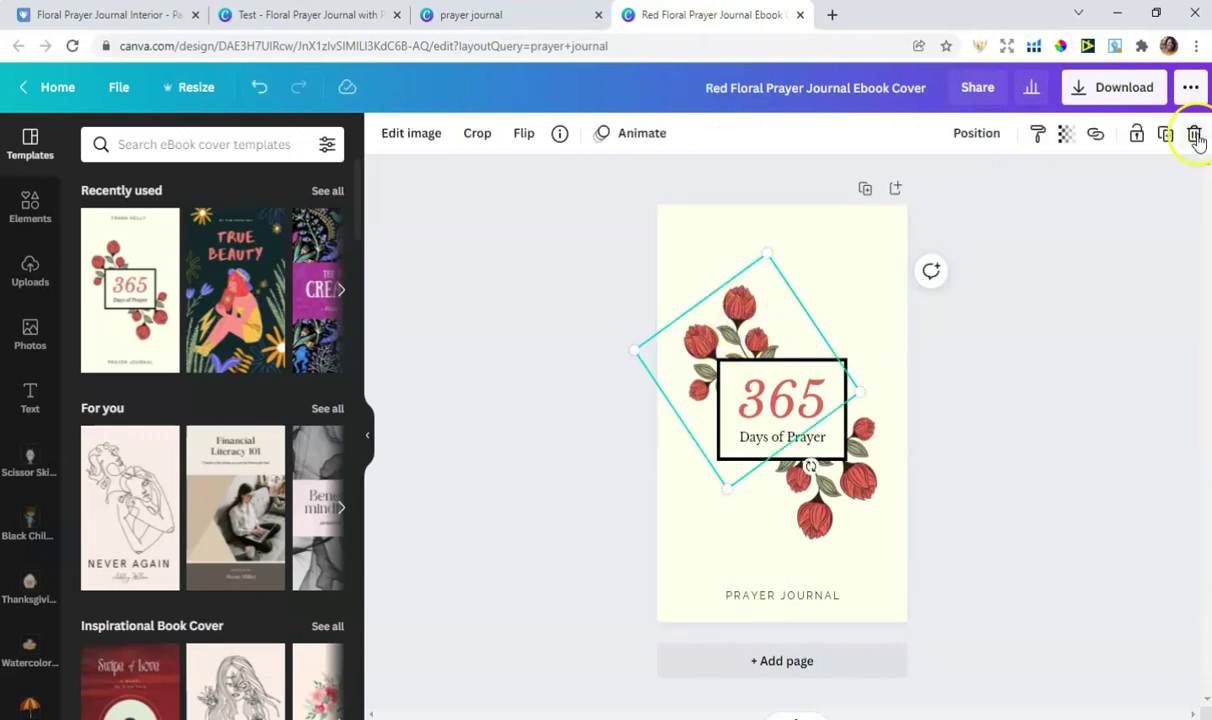
click(1195, 137)
click(845, 497)
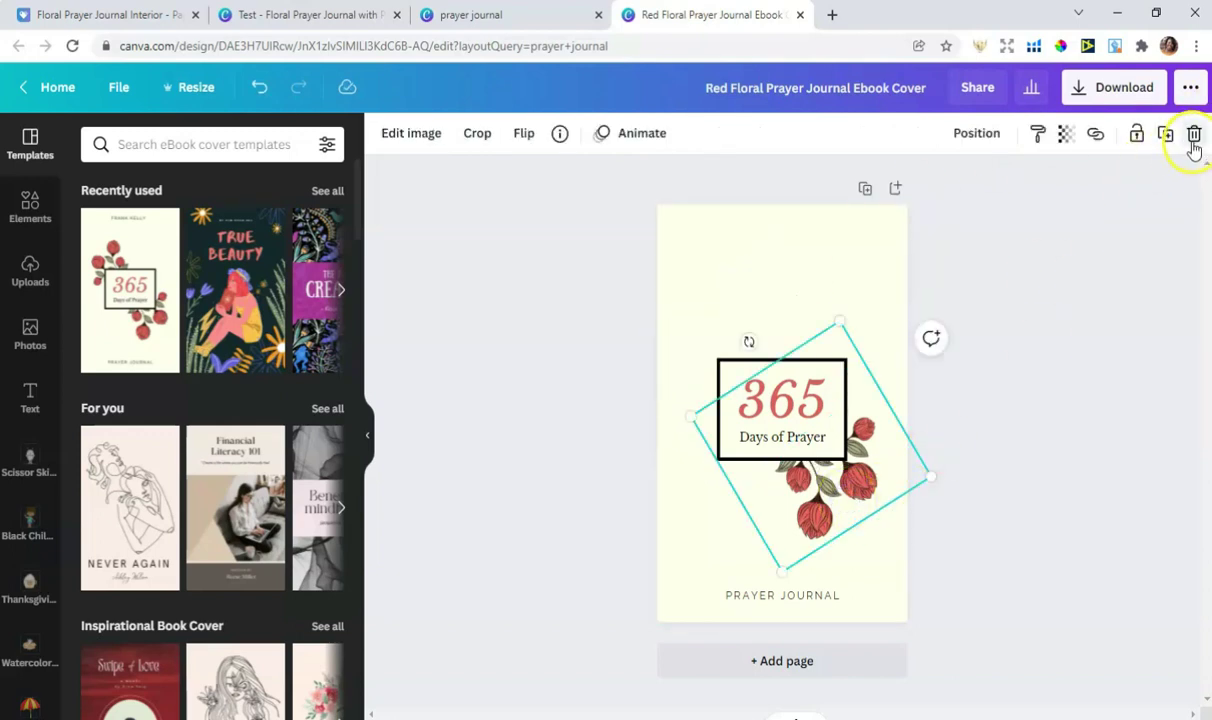
click(1193, 137)
click(775, 403)
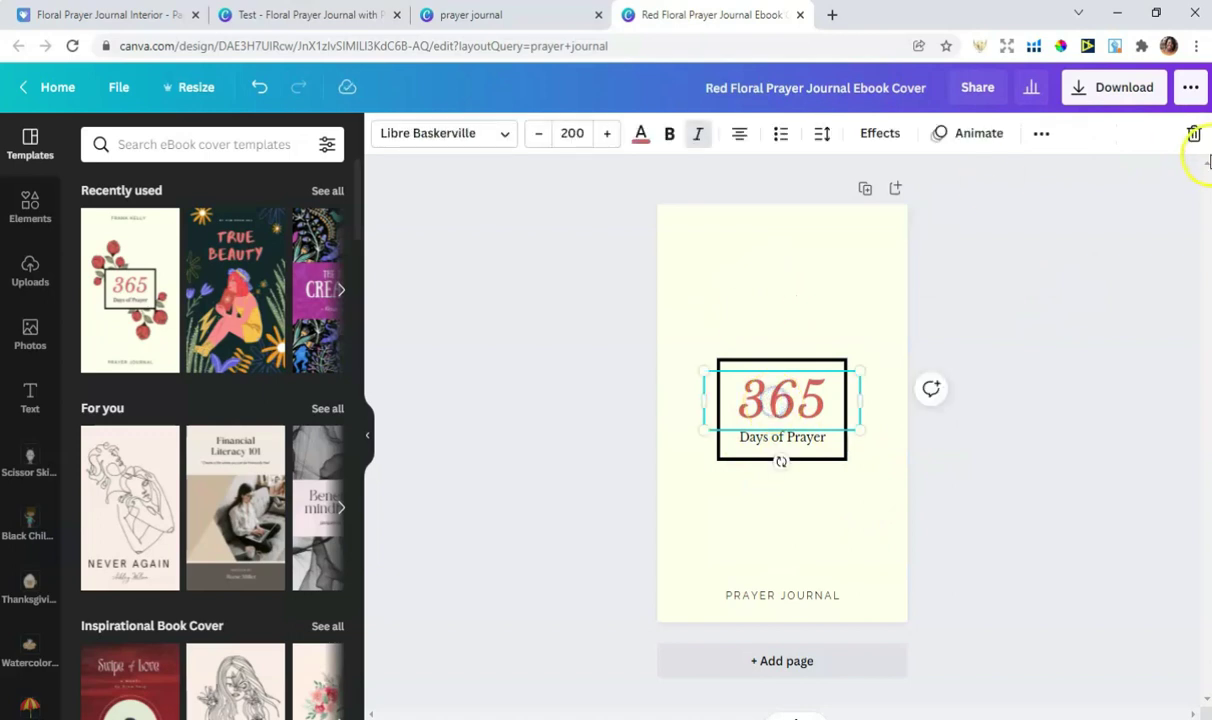
click(1194, 137)
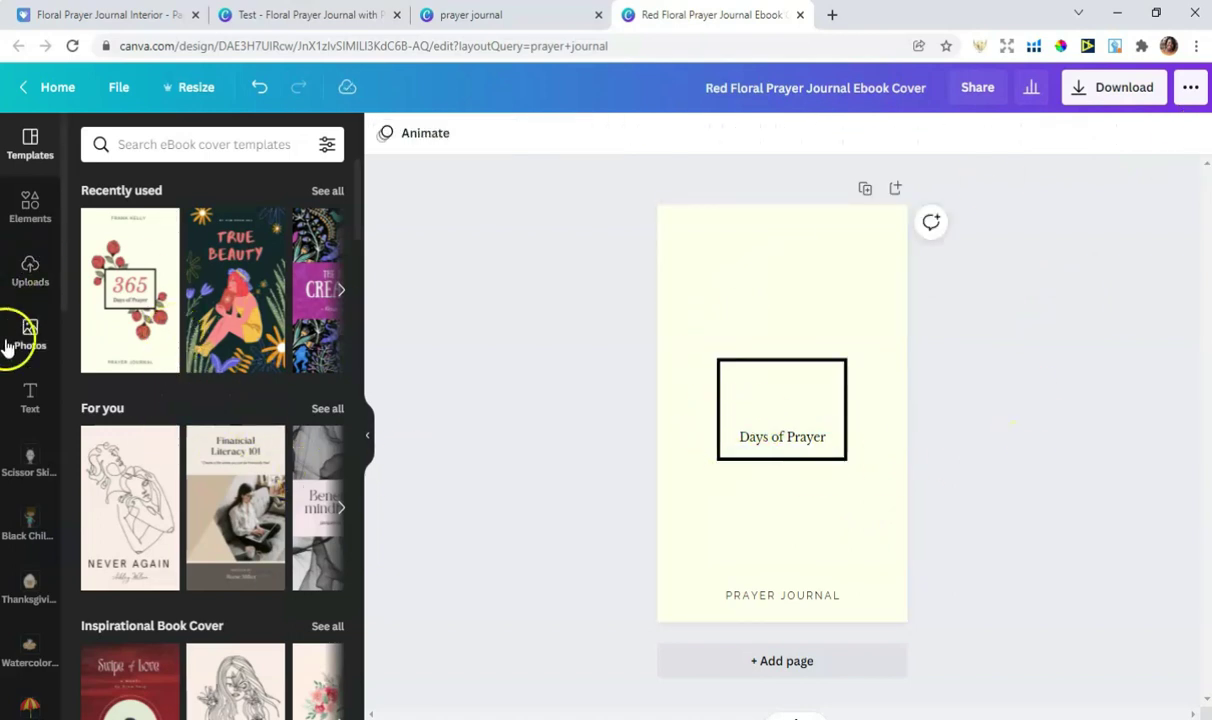
- Add a heading reading "Prayer Journal" inside the black frame, above the "Days of Prayer" text
click(29, 410)
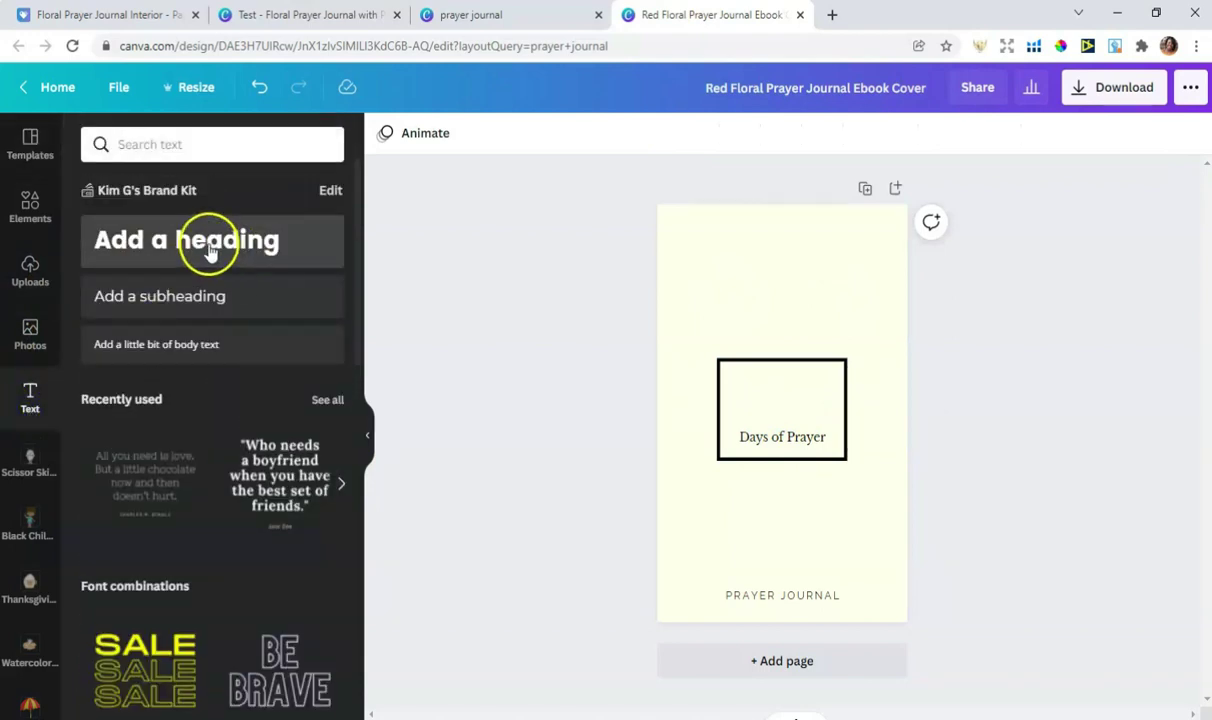
click(209, 250)
drag(781, 411, 785, 397)
drag(877, 712, 930, 708)
double_click(810, 376)
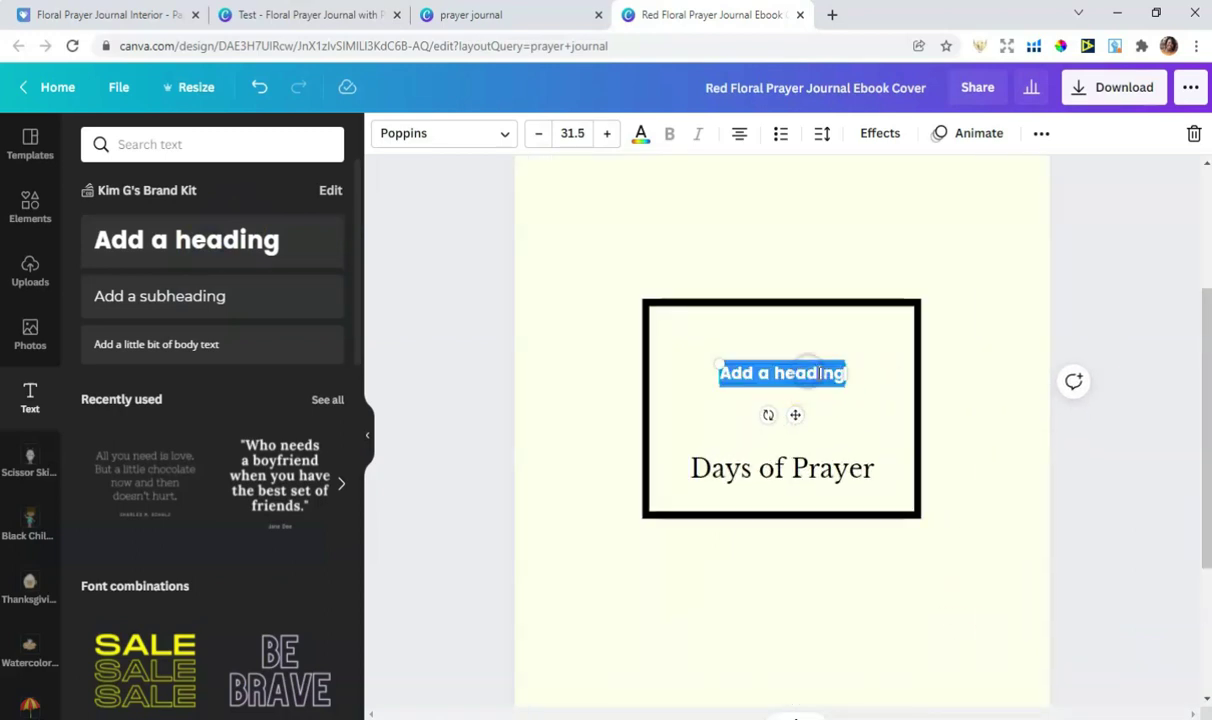
text(Prayer Journa)
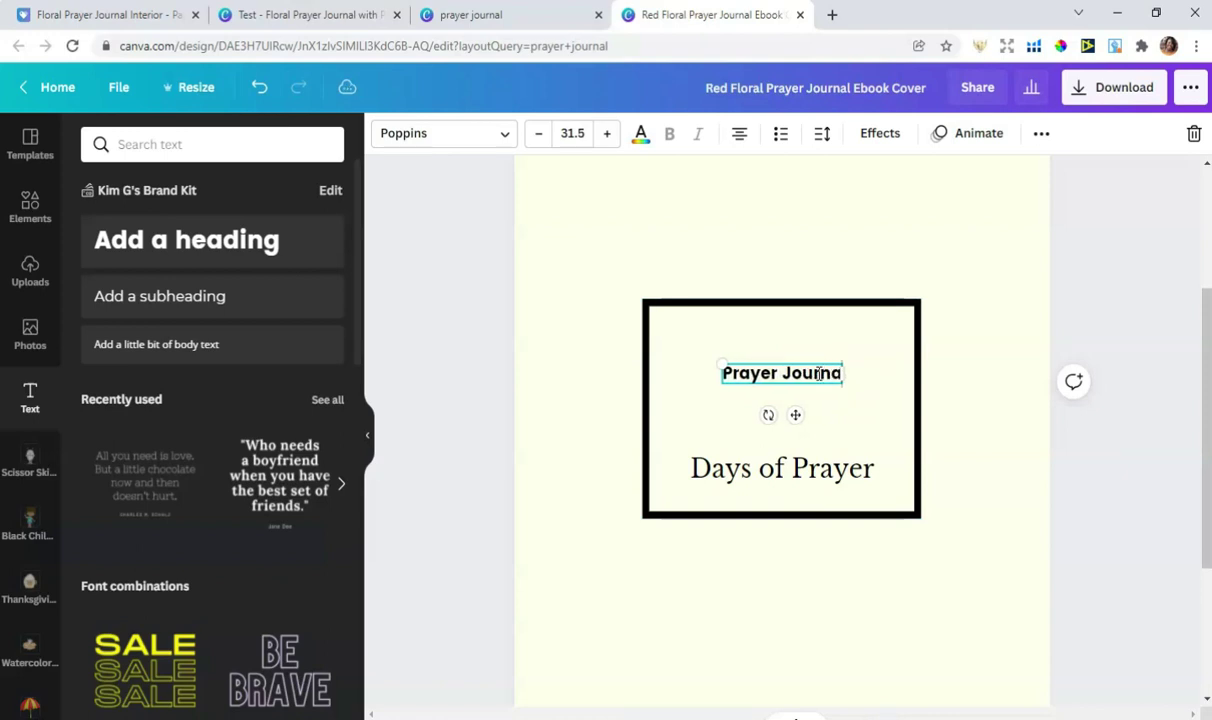
click(849, 327)
- Set the font size of the "Prayer Journal" heading to 56
click(776, 376)
double_click(774, 376)
click(566, 135)
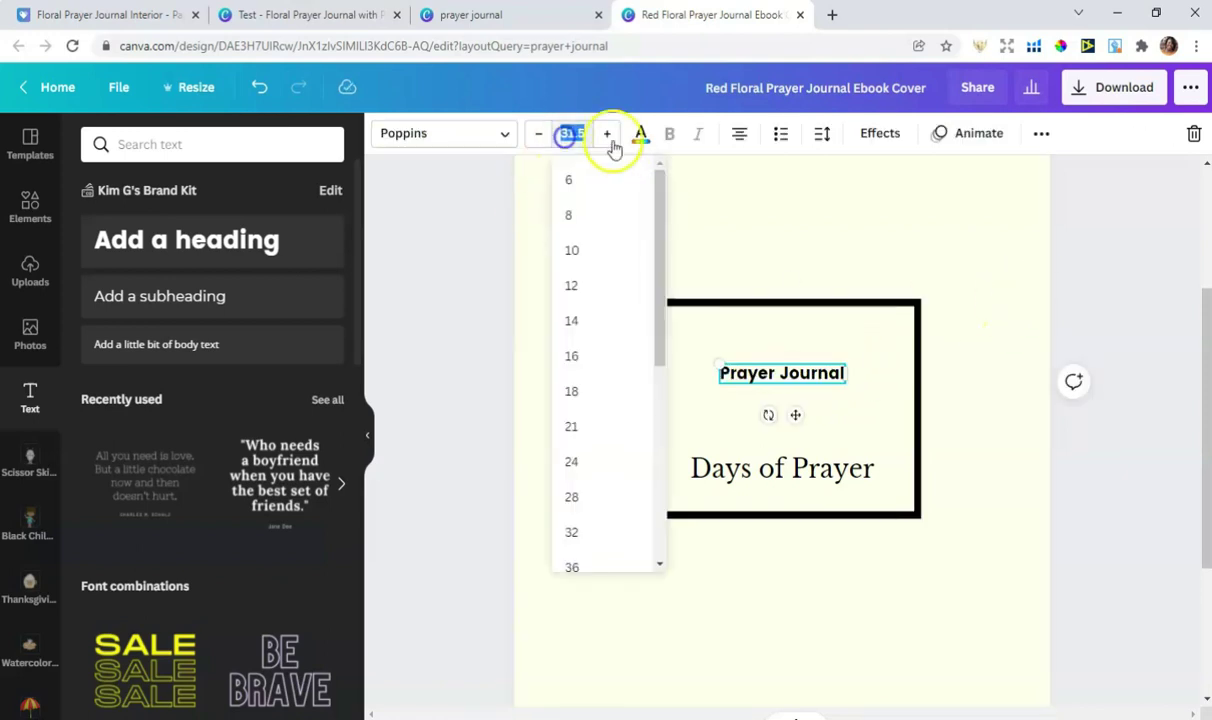
scroll(590, 380, down, 3)
click(573, 407)
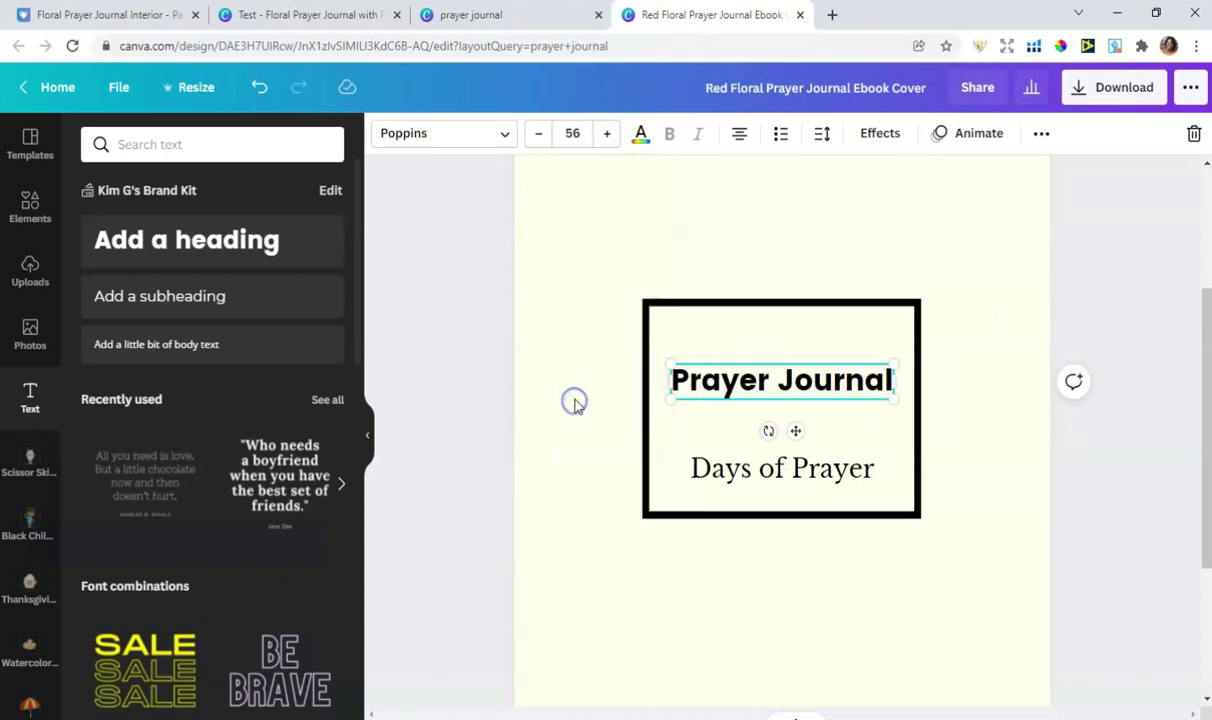
click(628, 201)
- Move the "Days of Prayer" text directly below the heading, replace it with "for Single Mothers" and widen its box to fit one line
drag(803, 473, 799, 417)
double_click(800, 418)
text(fo)
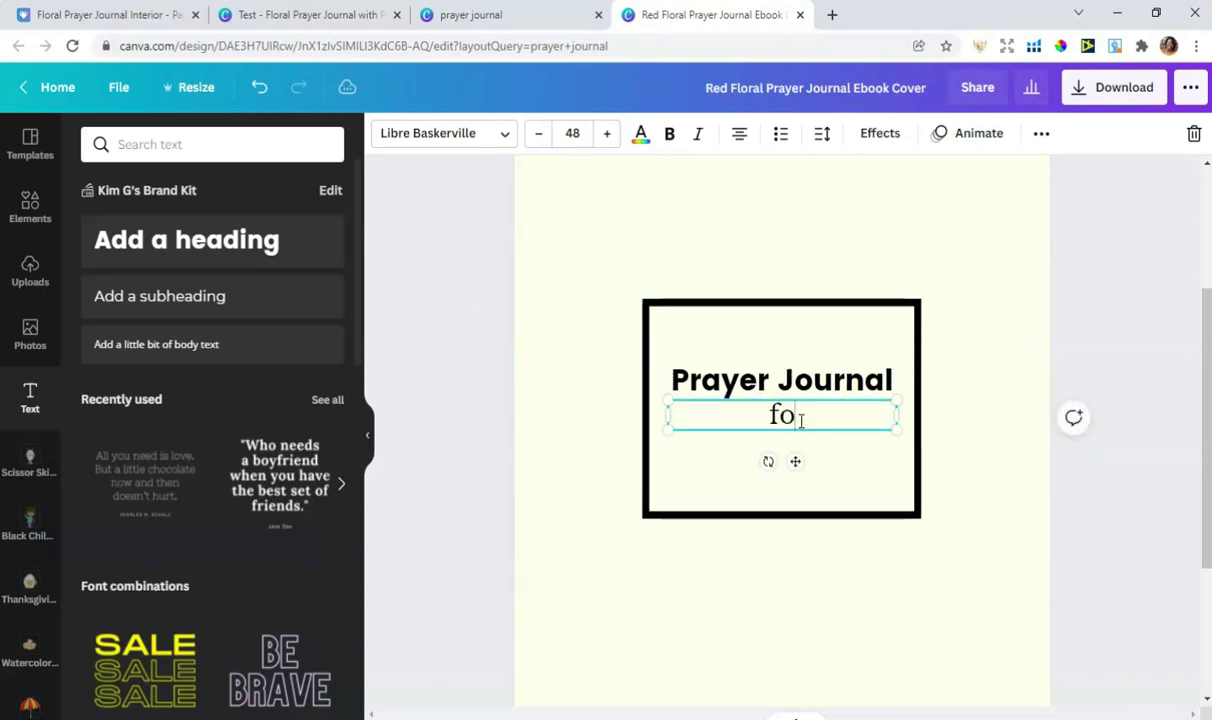
text(r Single Mothers)
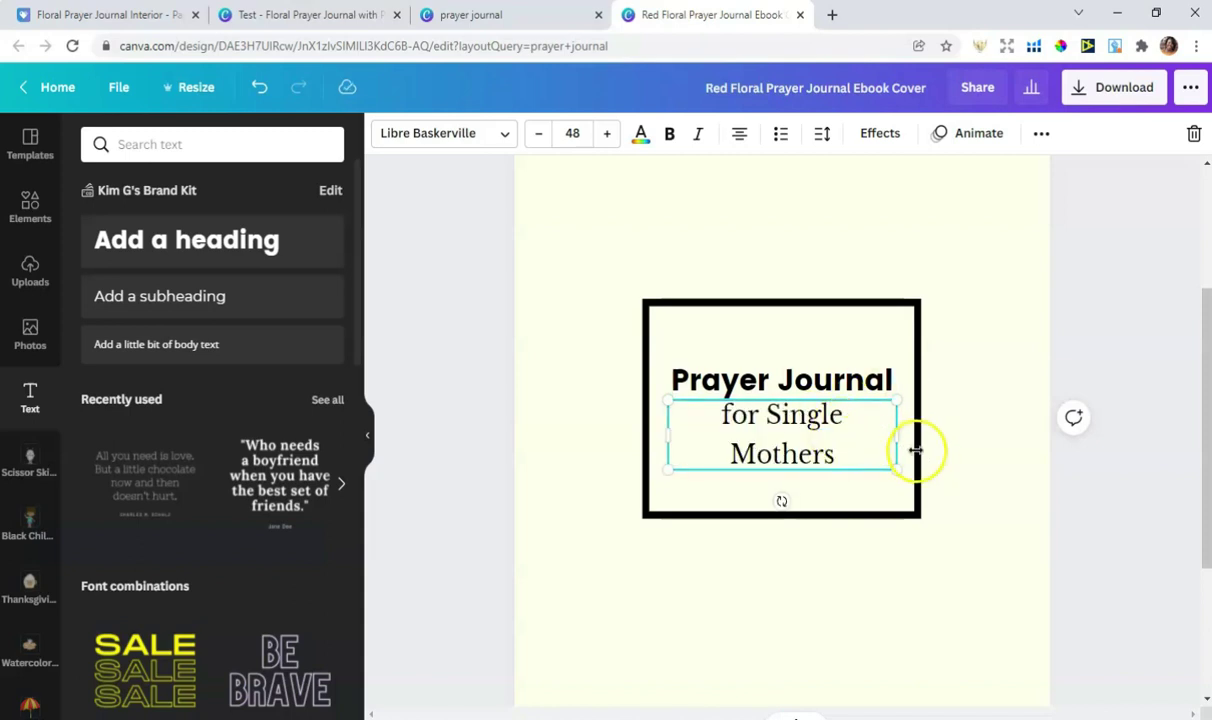
drag(899, 440, 922, 436)
click(1044, 341)
drag(776, 414, 778, 421)
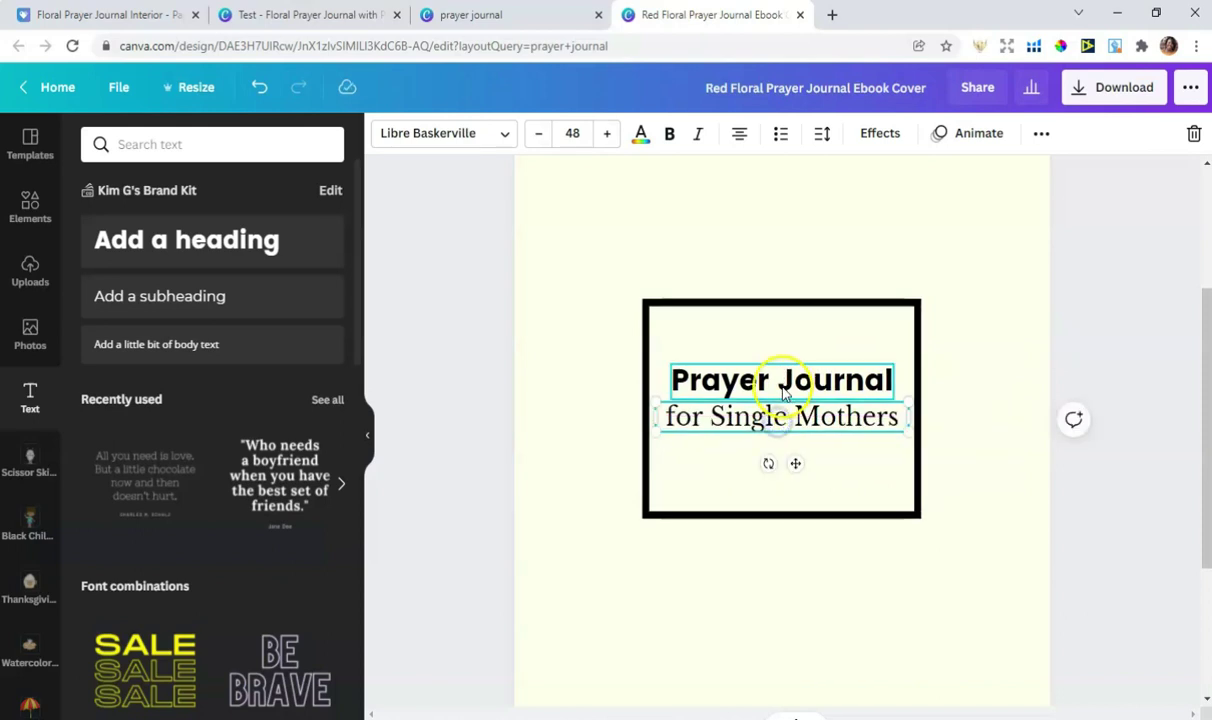
- Change the font of the "Prayer Journal" heading to Baby Script
click(781, 387)
double_click(779, 381)
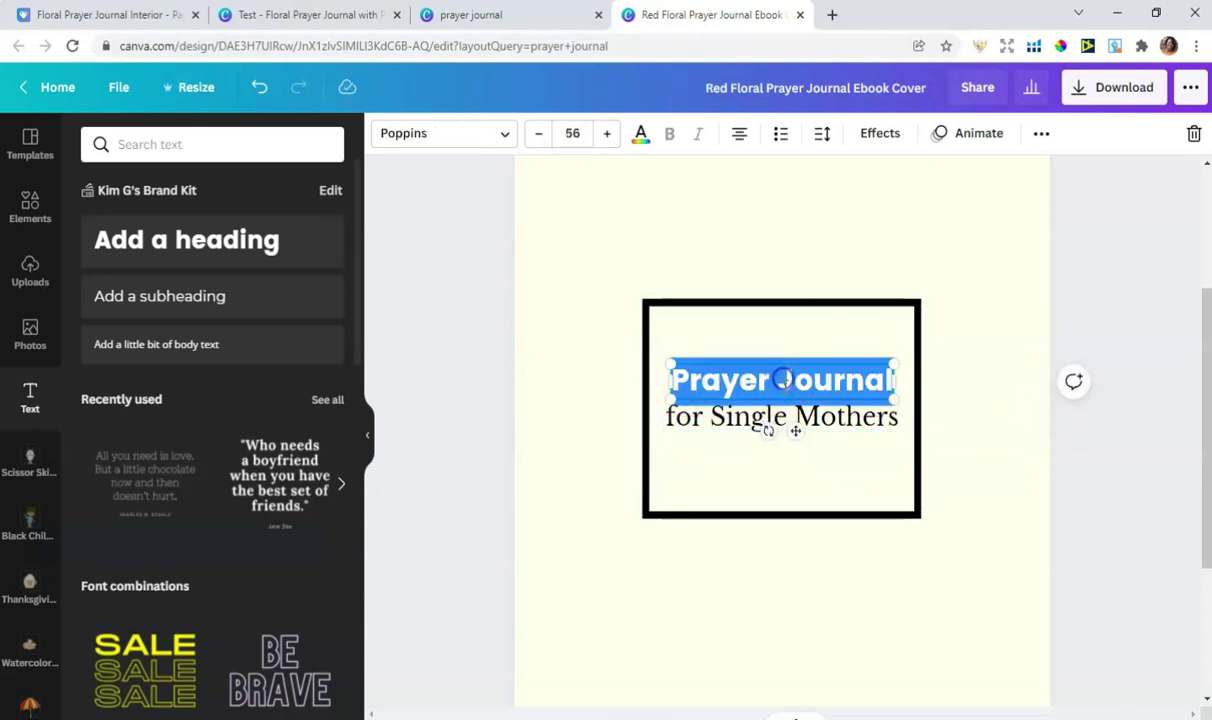
click(508, 133)
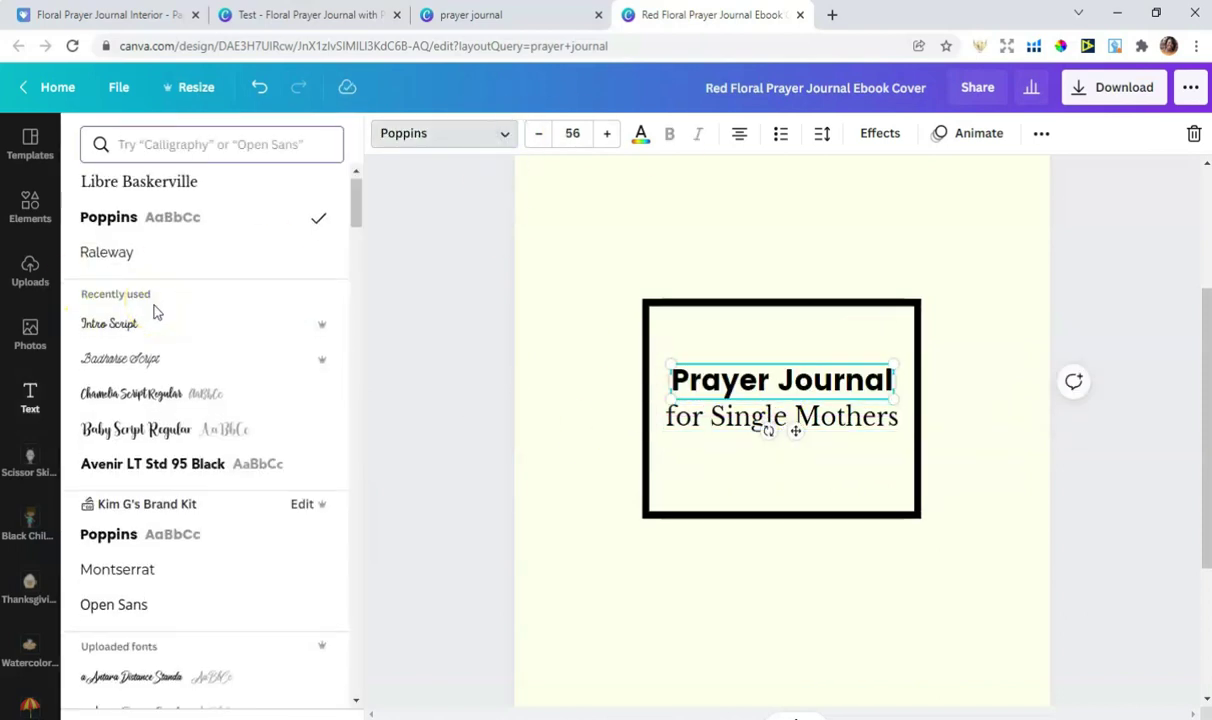
scroll(154, 311, down, 2)
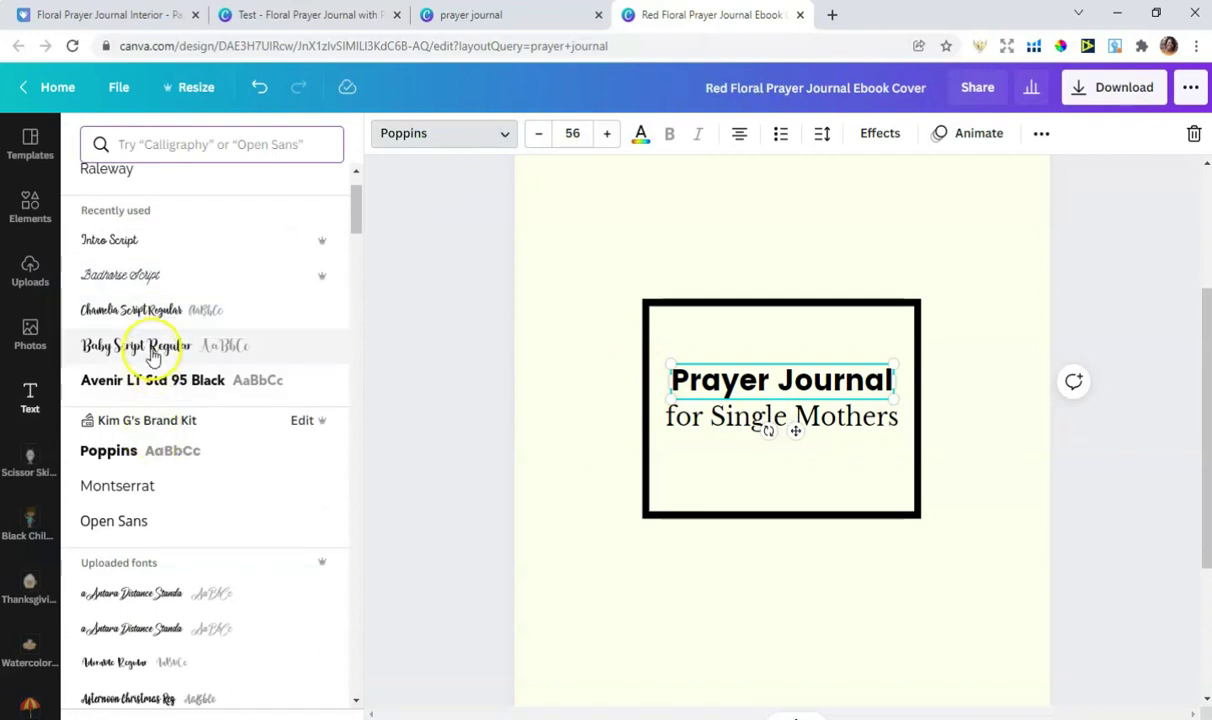
click(154, 346)
click(1130, 292)
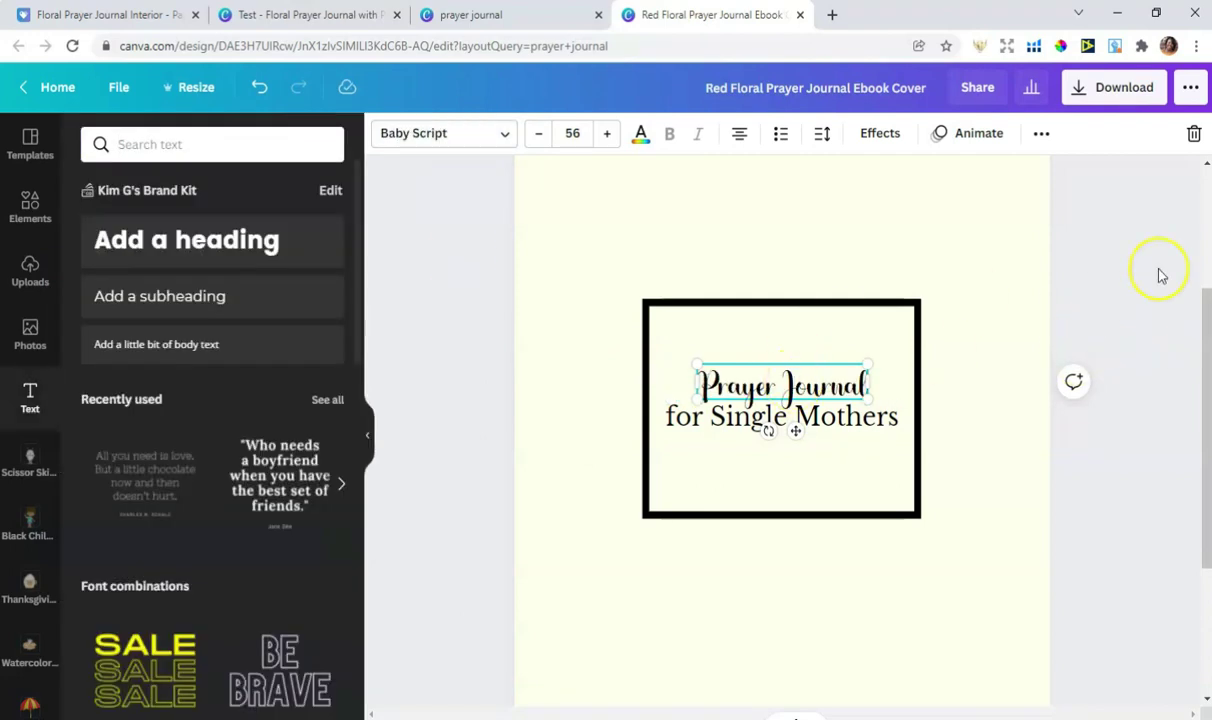
- Move the "Prayer Journal" heading slightly up within the frame and set its font to Chamelia Script
scroll(847, 335, up, 5)
scroll(879, 325, down, 5)
drag(786, 352, 771, 338)
double_click(771, 338)
click(468, 141)
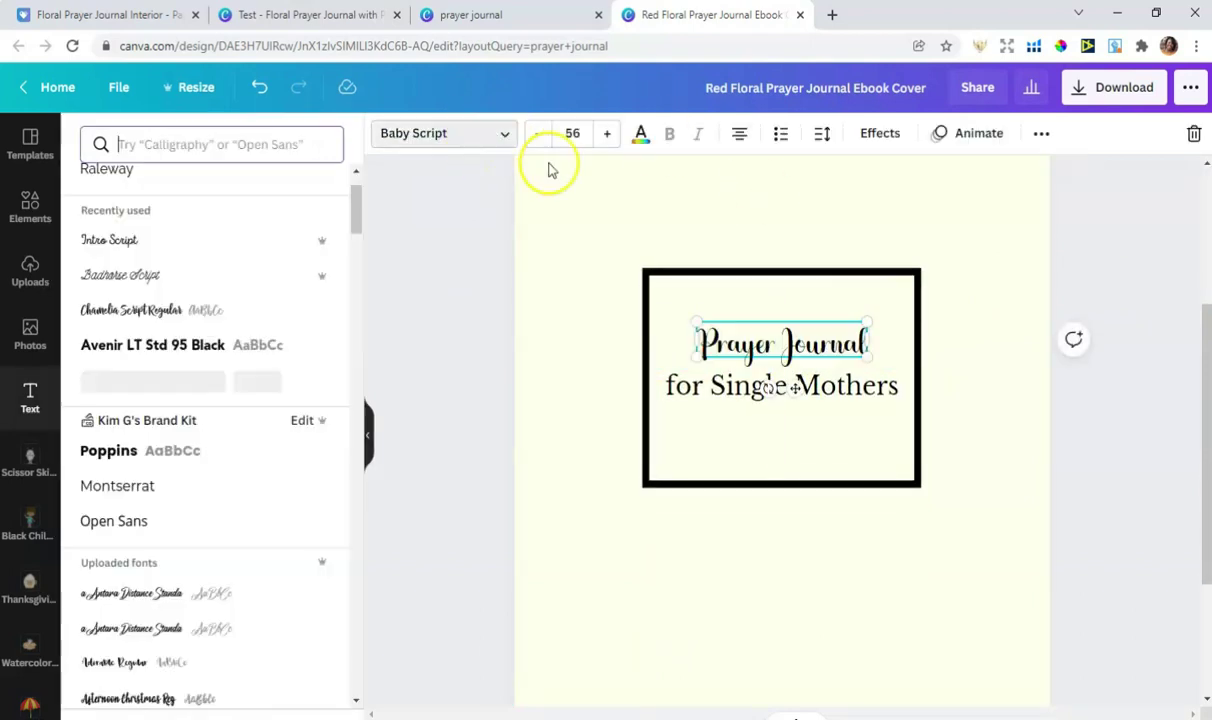
click(141, 318)
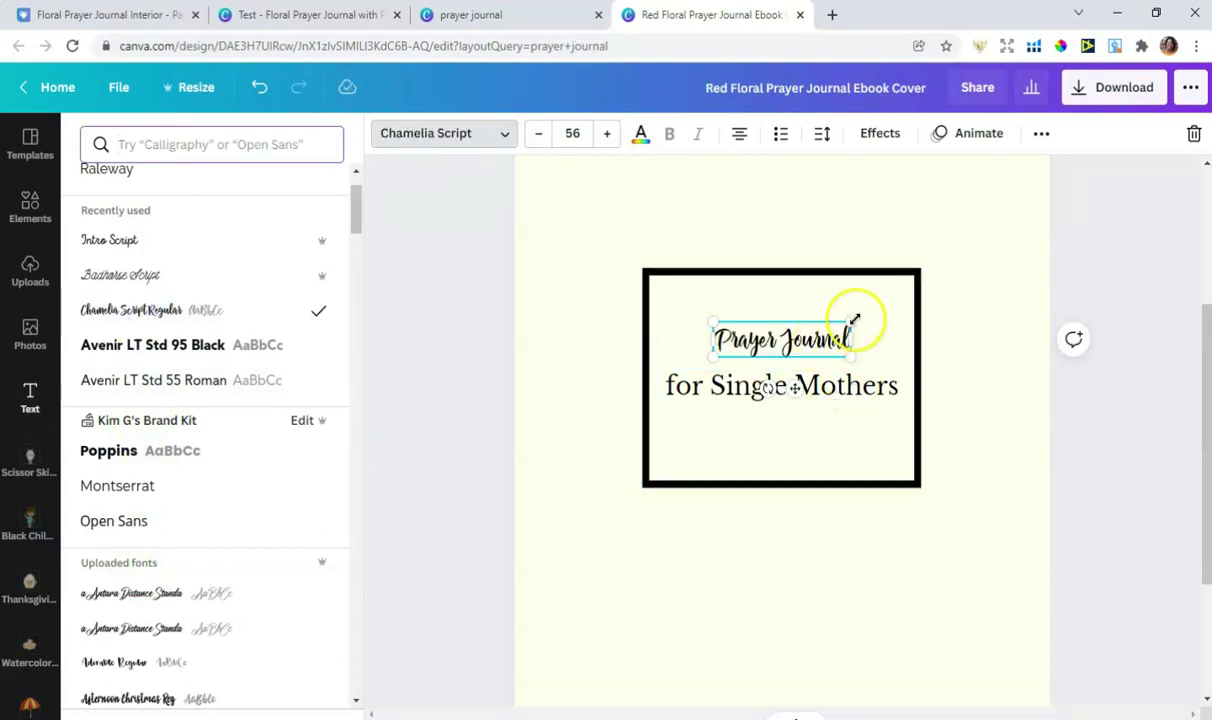
- Enlarge the "Prayer Journal" heading to a font size of about 89.3 so it nearly spans the frame
drag(867, 316, 893, 311)
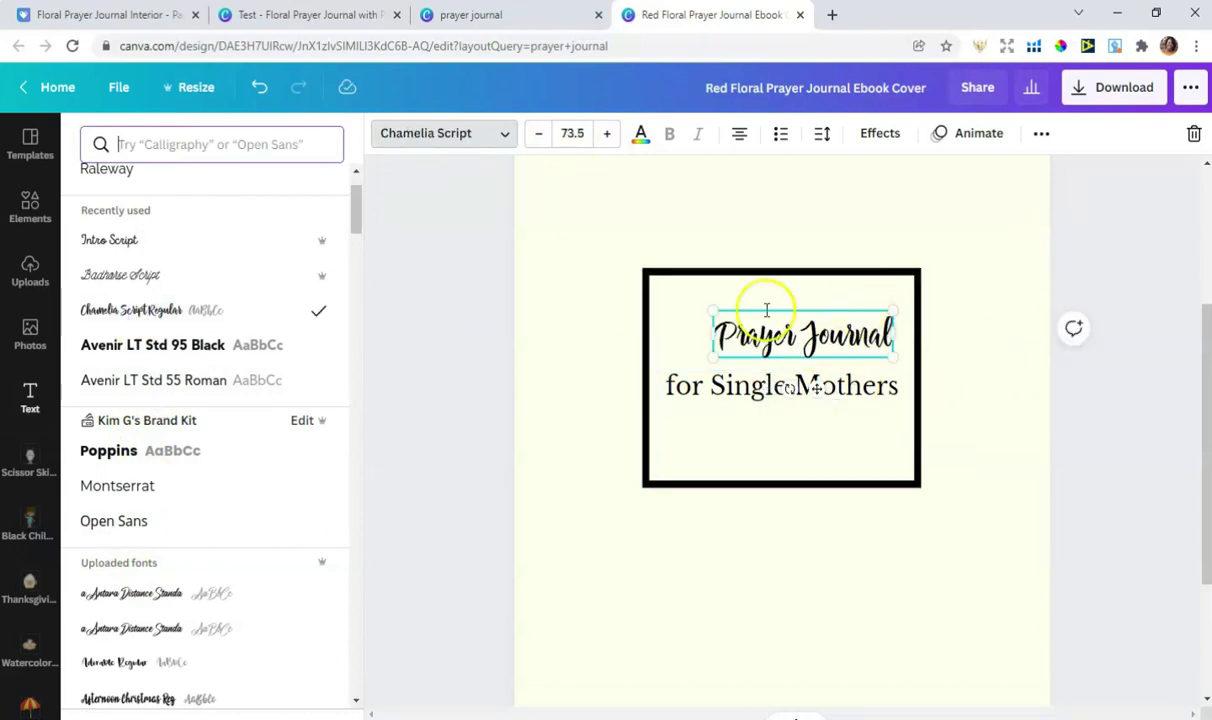
click(748, 336)
click(686, 309)
click(744, 345)
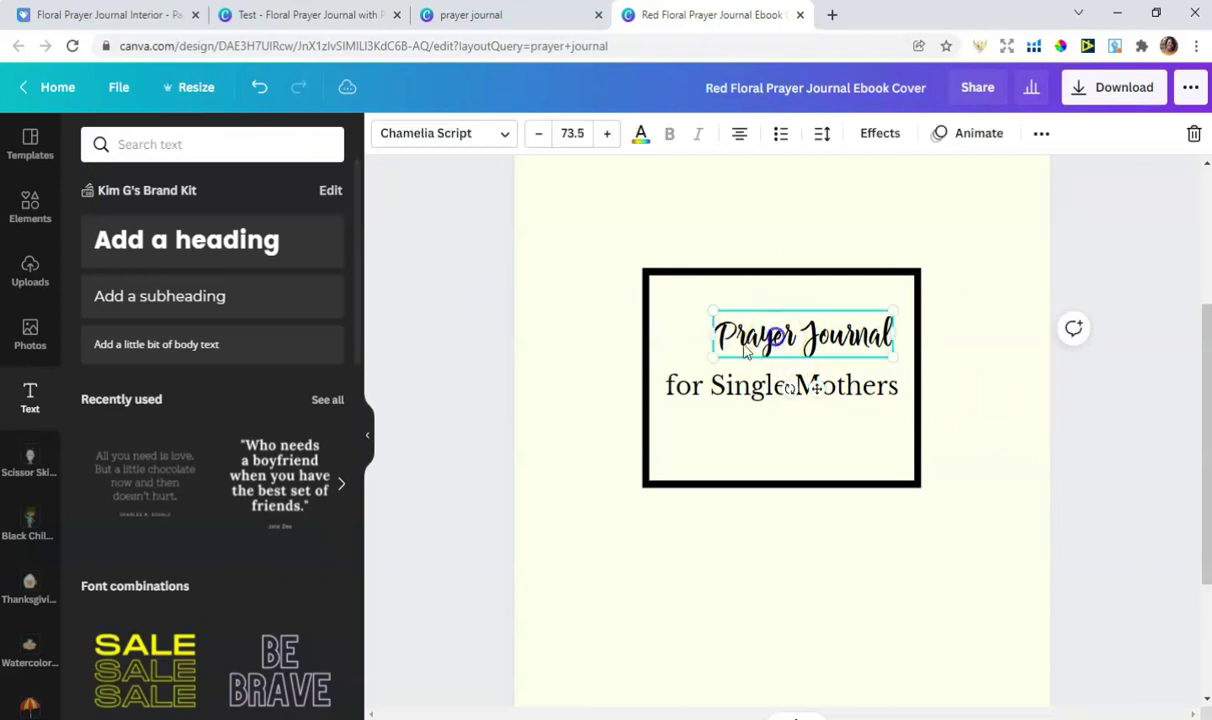
drag(711, 356, 674, 357)
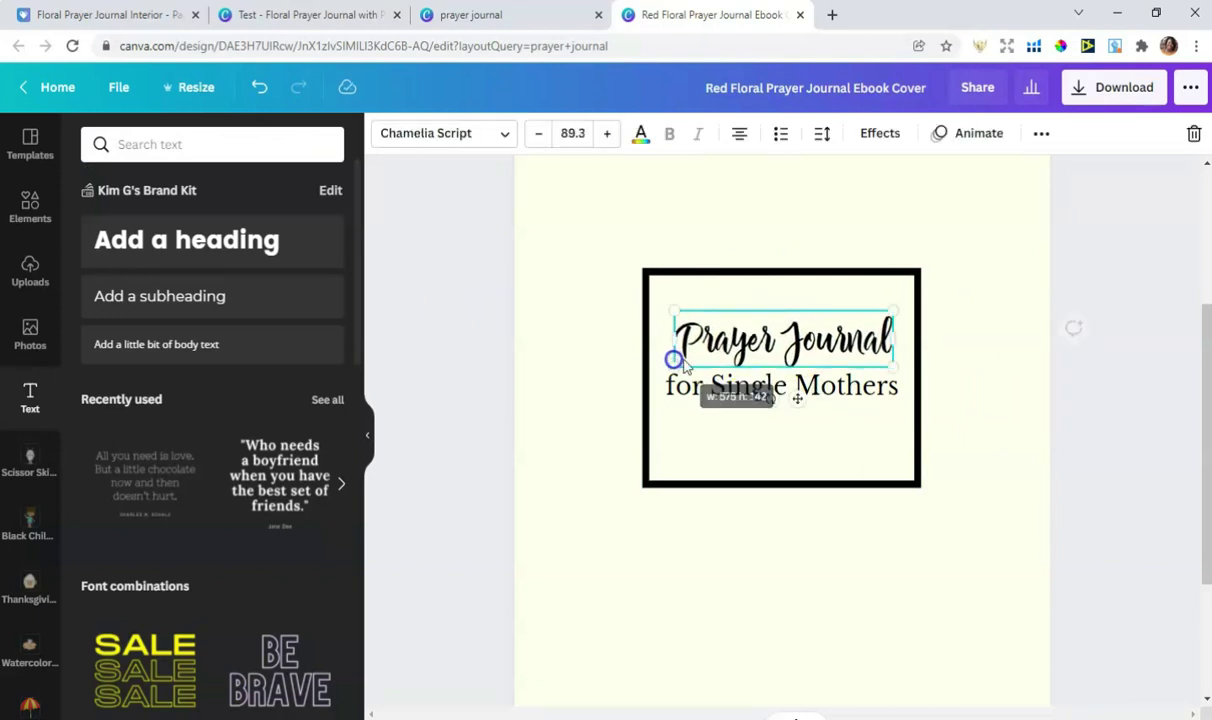
click(933, 357)
- Reduce the "for Single Mothers" subtitle to font size 36 and align the heading centrally just above it
double_click(832, 384)
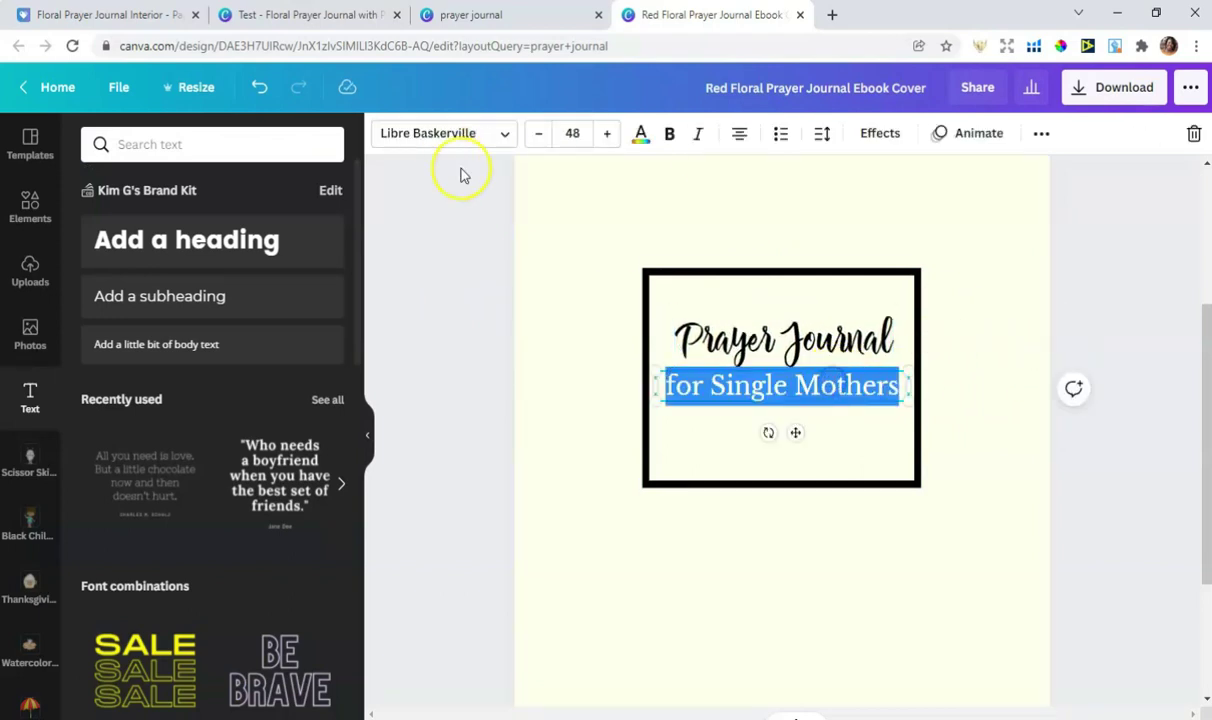
click(540, 138)
click(540, 138)
click(540, 138)
click(540, 138)
click(404, 242)
click(789, 352)
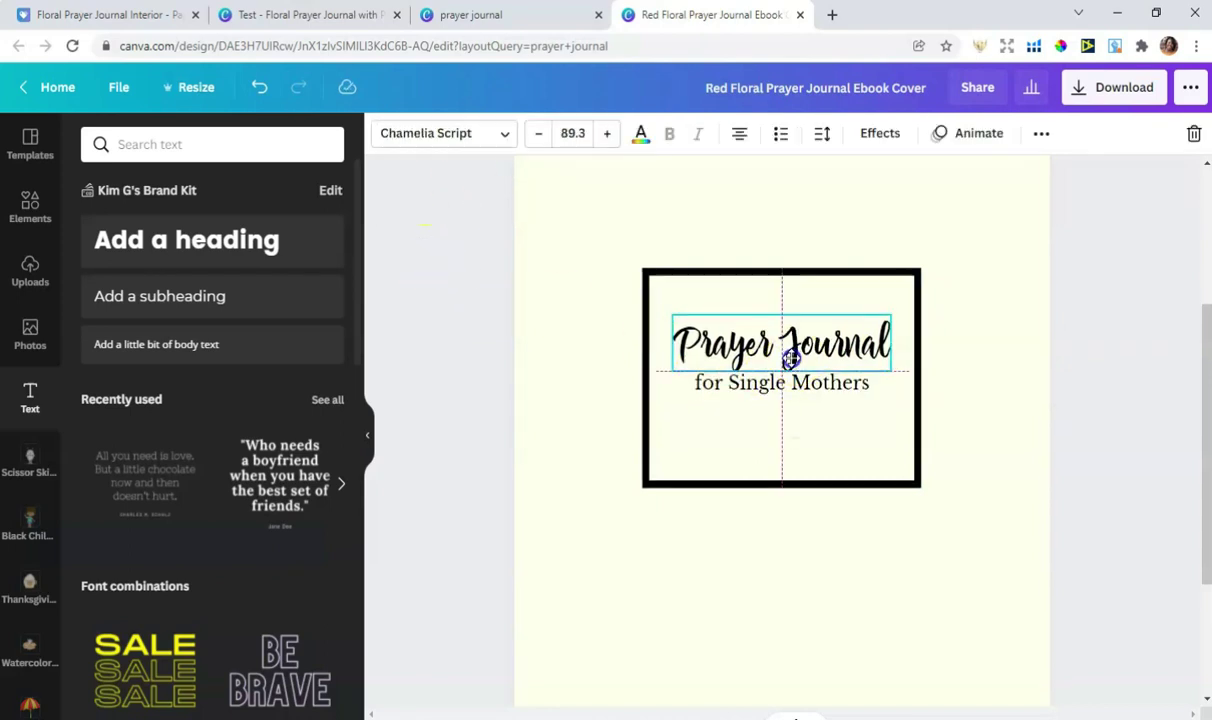
- Try italic styling on the "for Single Mothers" subtitle
click(801, 388)
click(699, 136)
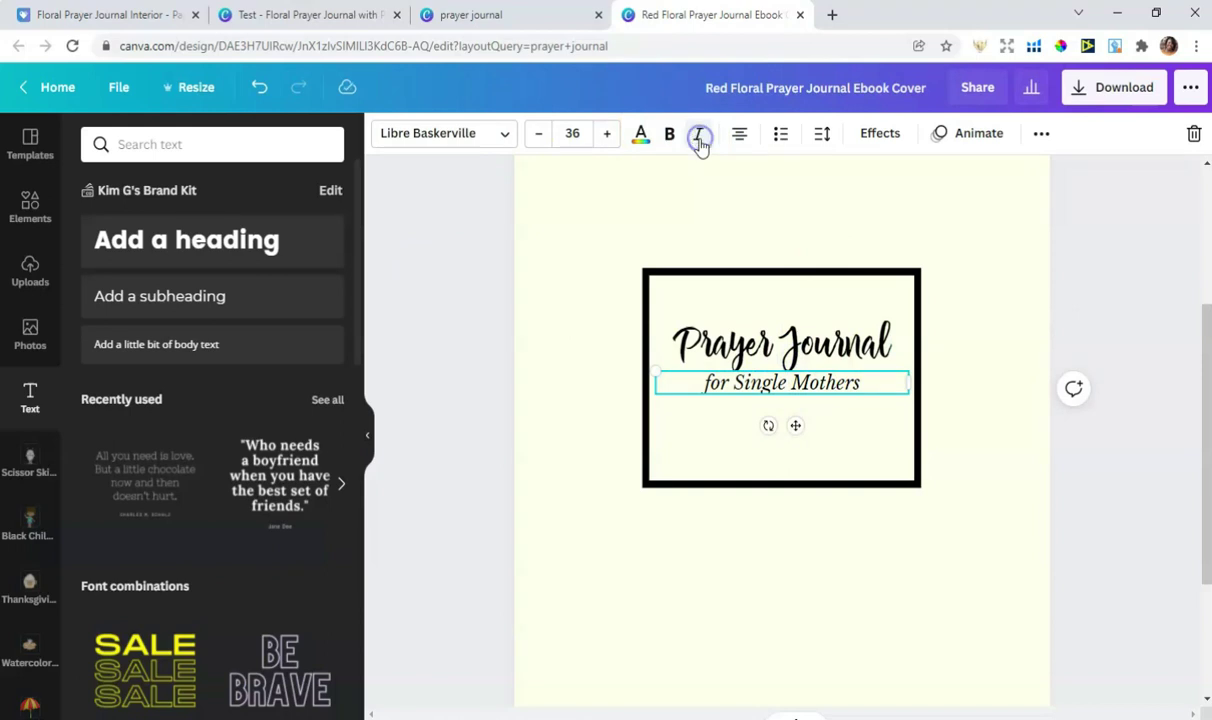
click(452, 292)
- Convert the "for Single Mothers" subtitle to uppercase and reduce its font size to 30
click(836, 387)
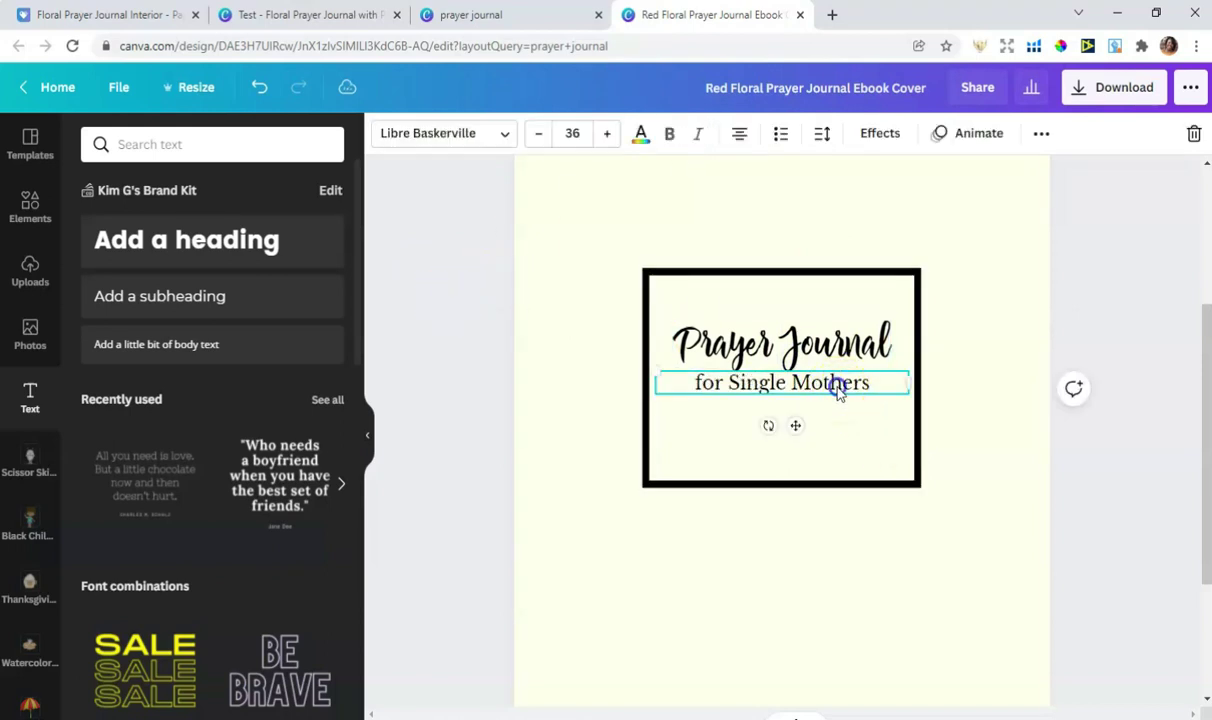
click(836, 387)
click(1036, 133)
click(782, 178)
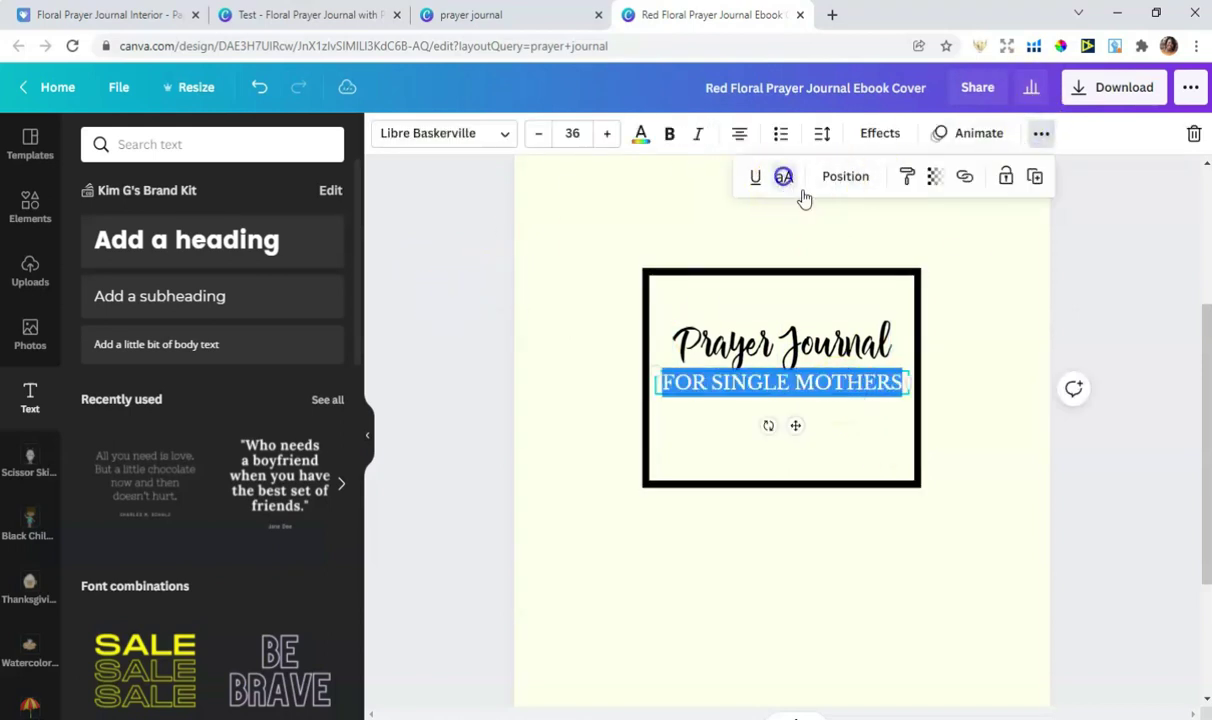
click(539, 134)
click(539, 134)
click(538, 134)
click(538, 134)
click(538, 134)
click(538, 134)
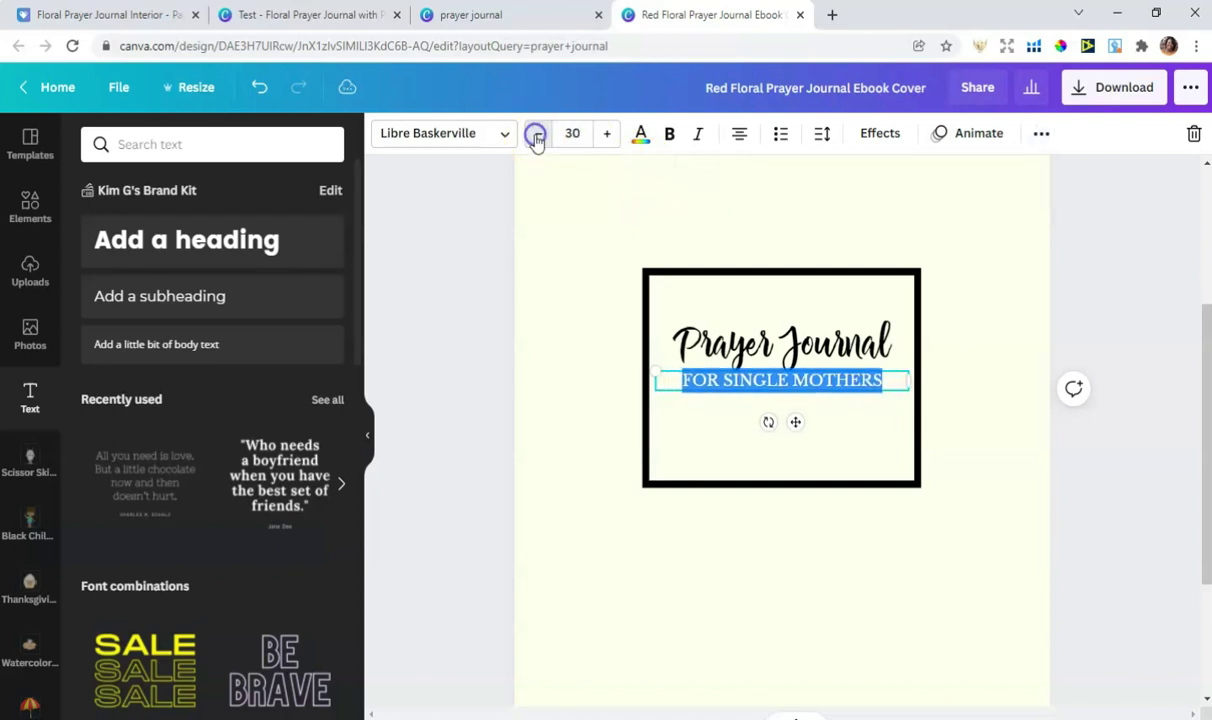
- Nudge the "Prayer Journal" heading and the subtitle slightly lower inside the frame, keeping the subtitle directly beneath the heading
click(432, 311)
click(798, 391)
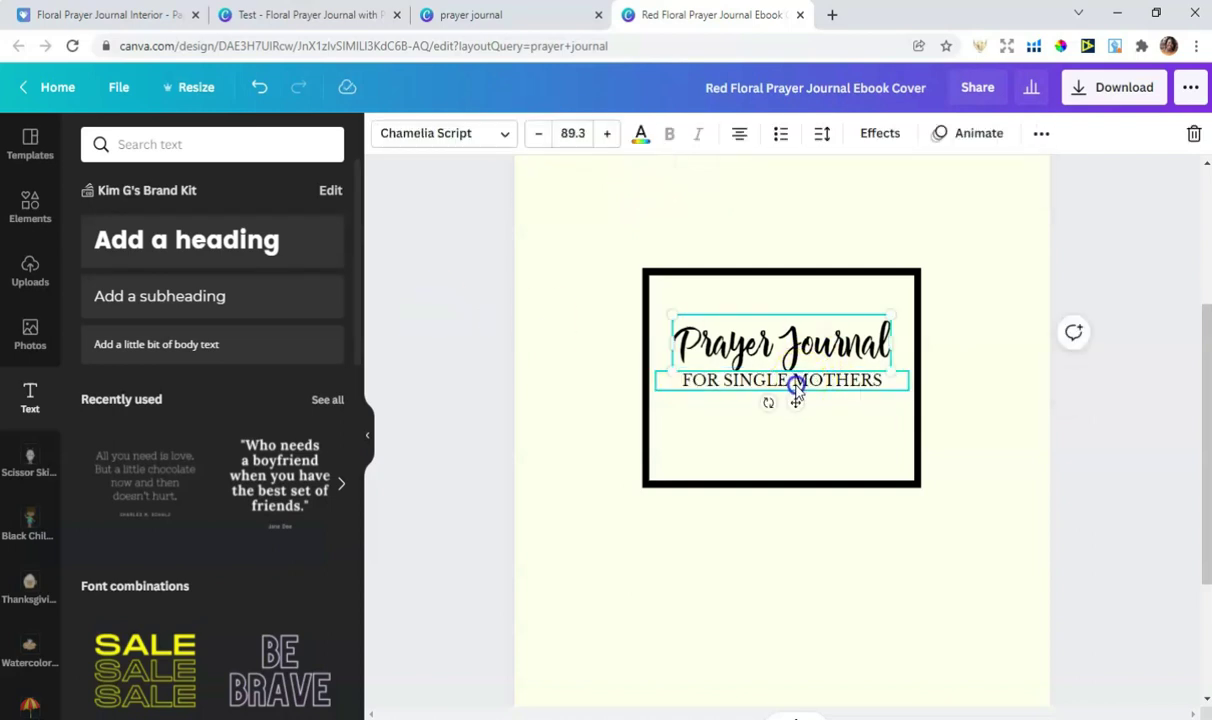
click(982, 292)
drag(790, 392, 793, 366)
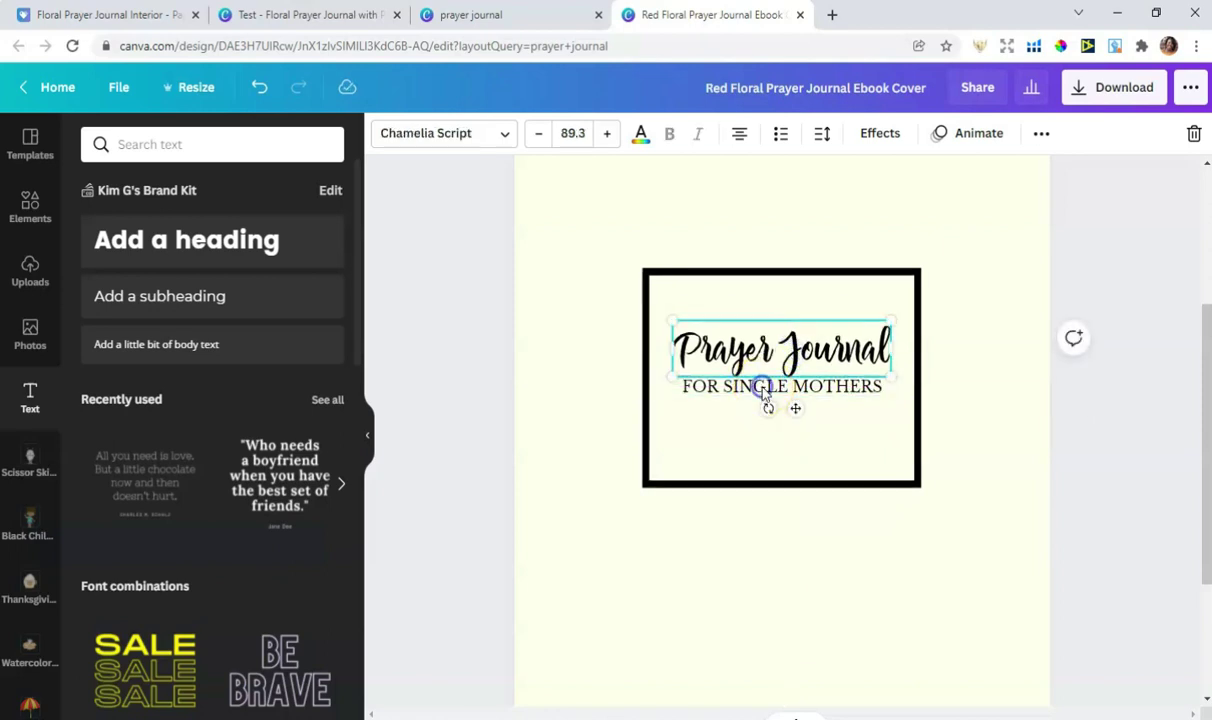
- Reduce the "FOR SINGLE MOTHERS" subtitle to font size 28 and keep it centred just below the heading
double_click(714, 396)
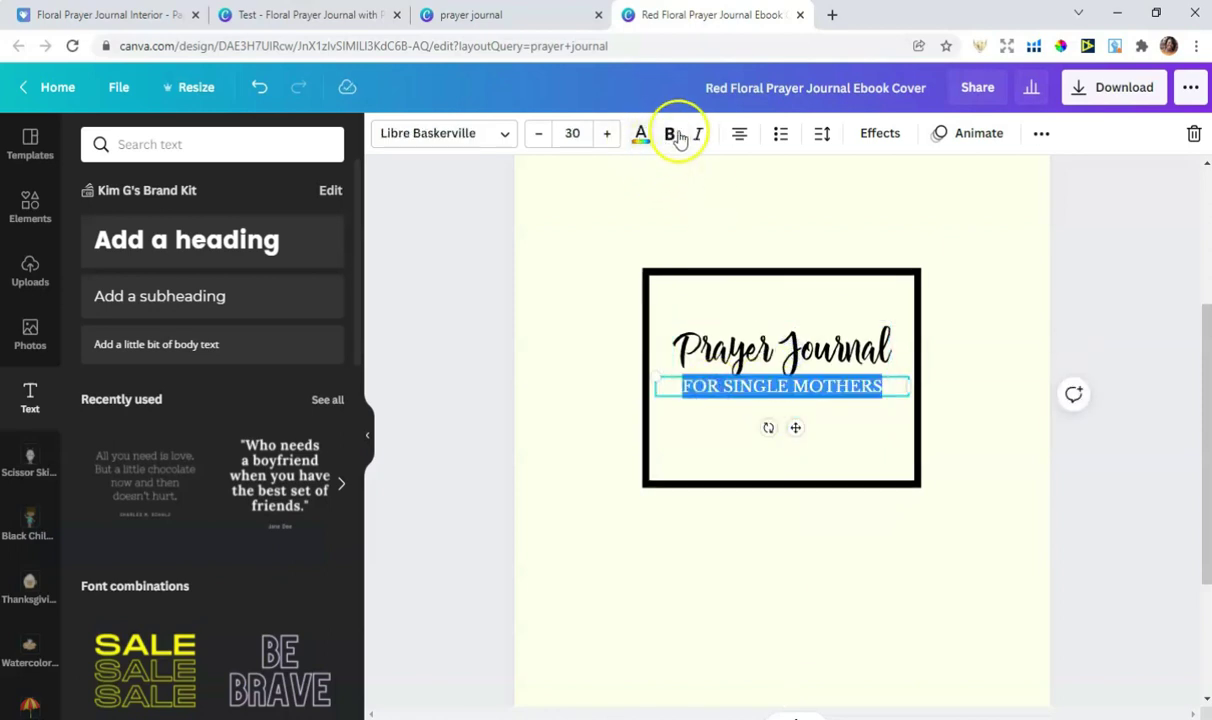
click(539, 136)
click(539, 136)
click(490, 350)
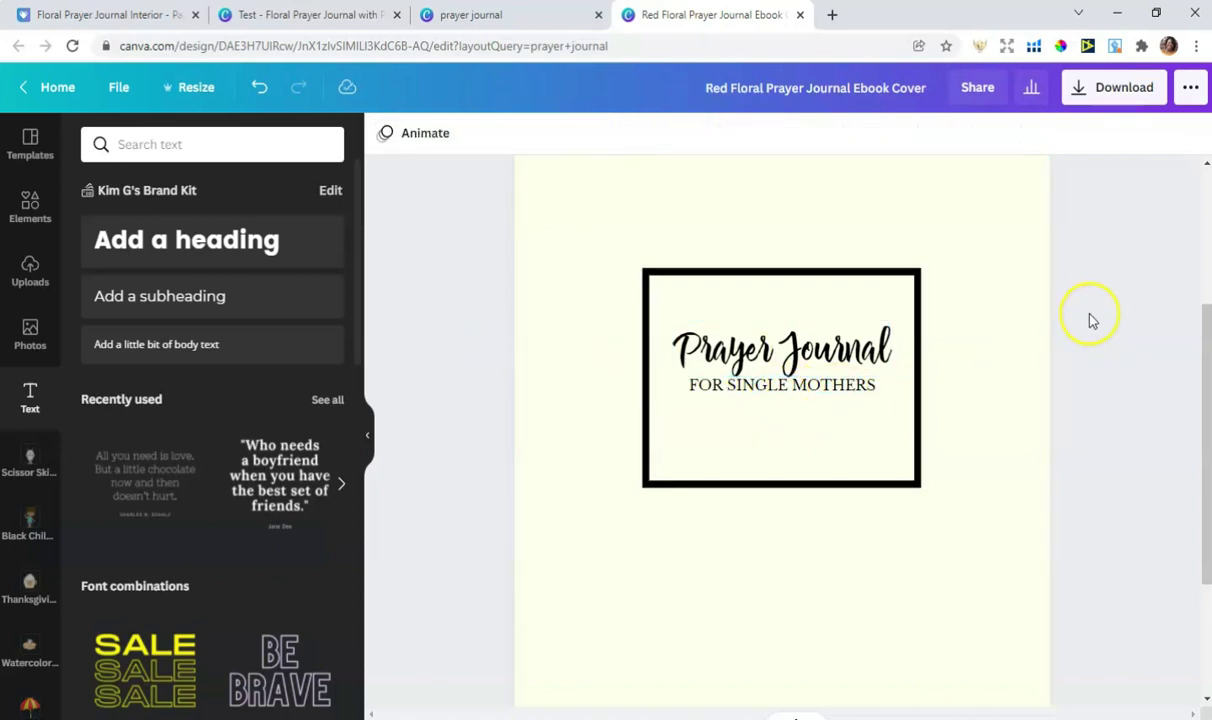
scroll(1066, 315, up, 3)
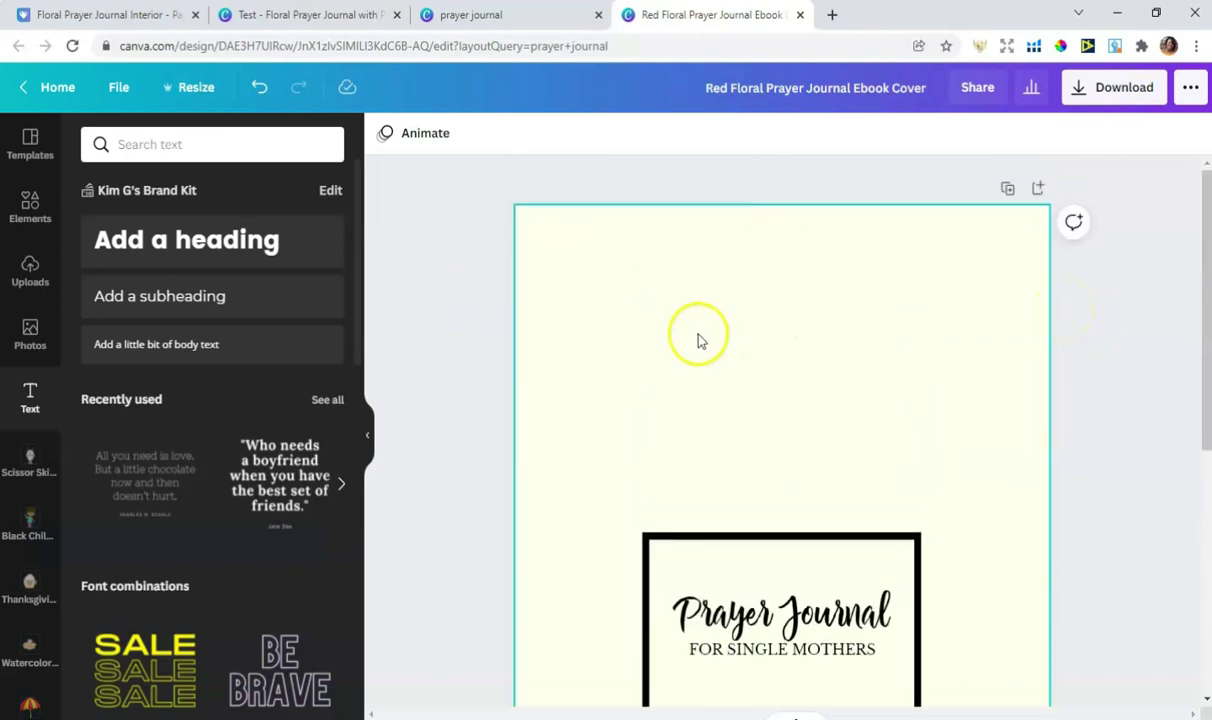
scroll(795, 350, down, 1)
scroll(817, 245, up, 1)
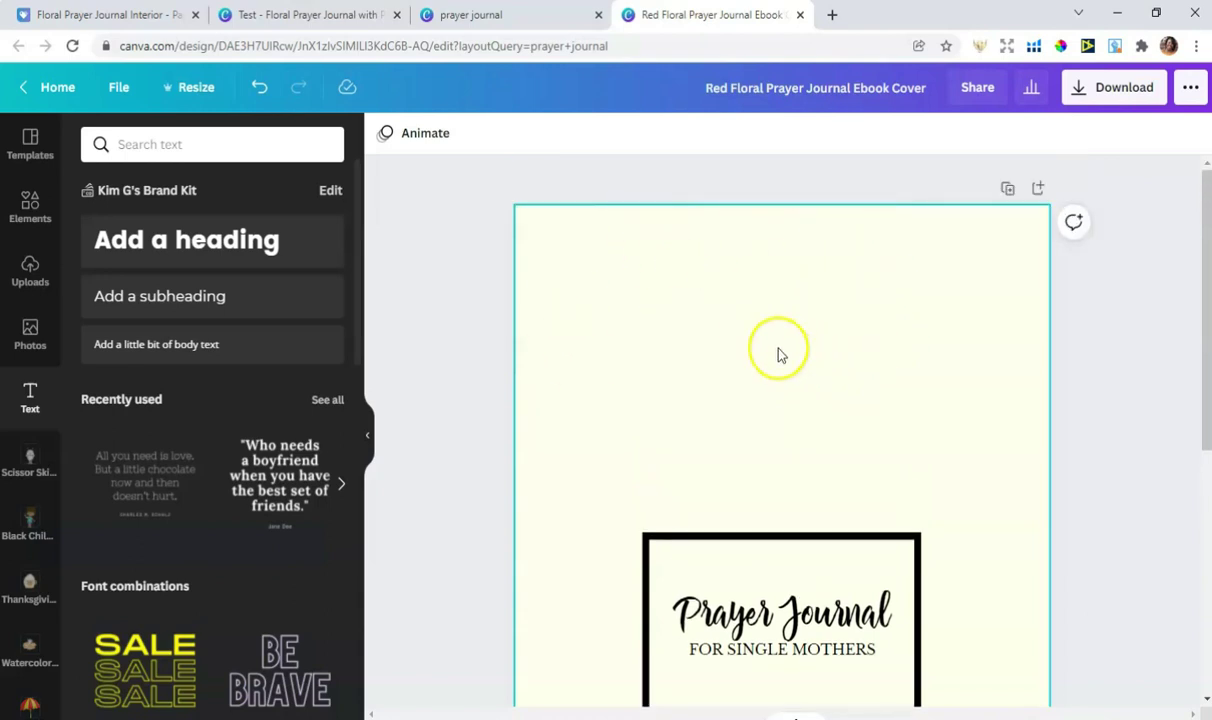
scroll(780, 355, down, 1)
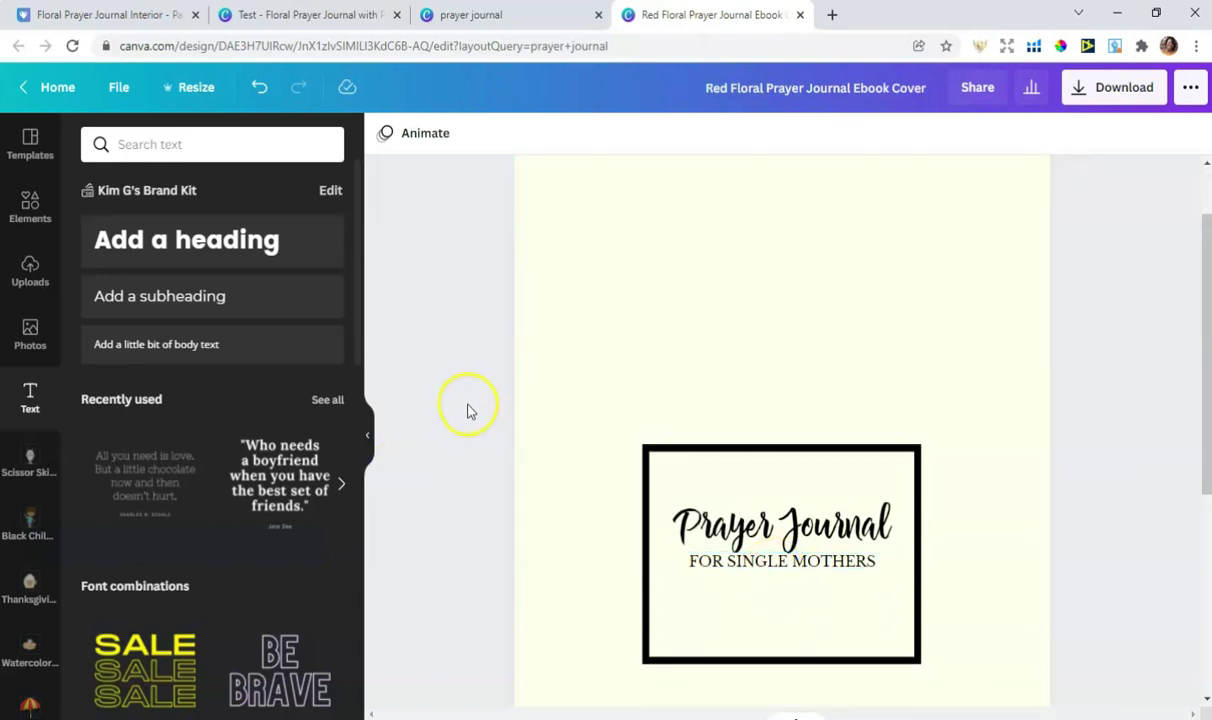
click(797, 572)
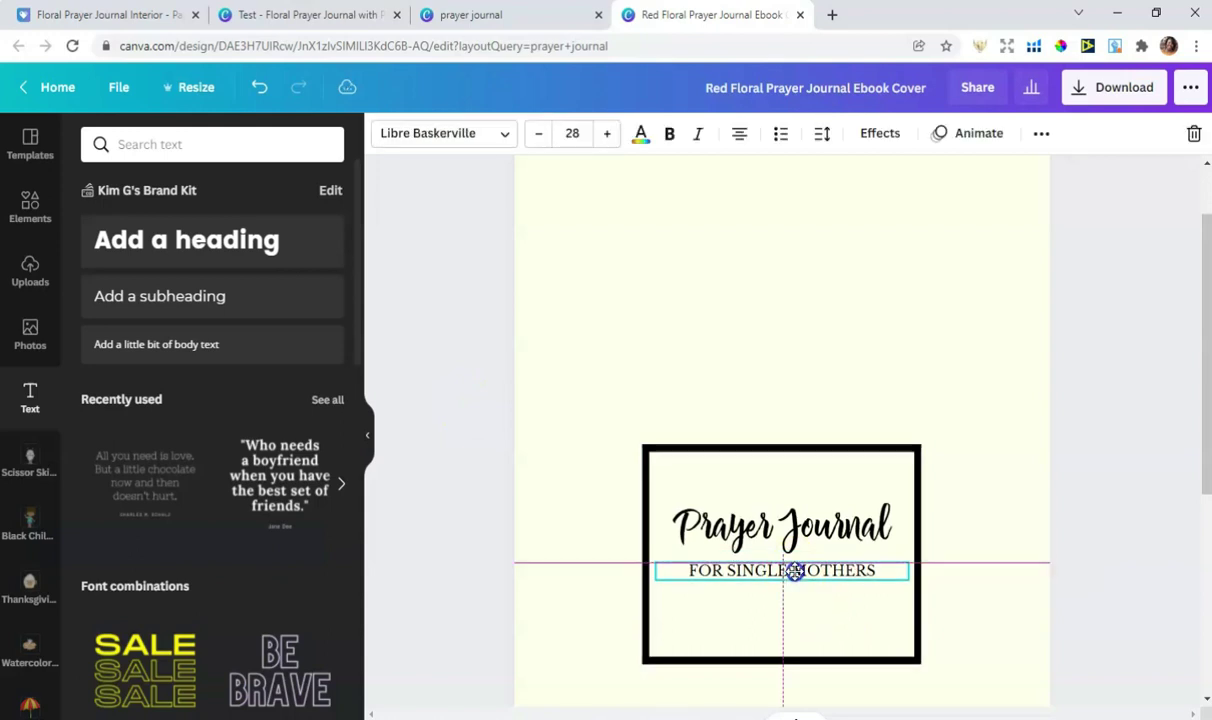
- Search the elements library for "floral pattern" and look through the results for a cover decoration
click(31, 222)
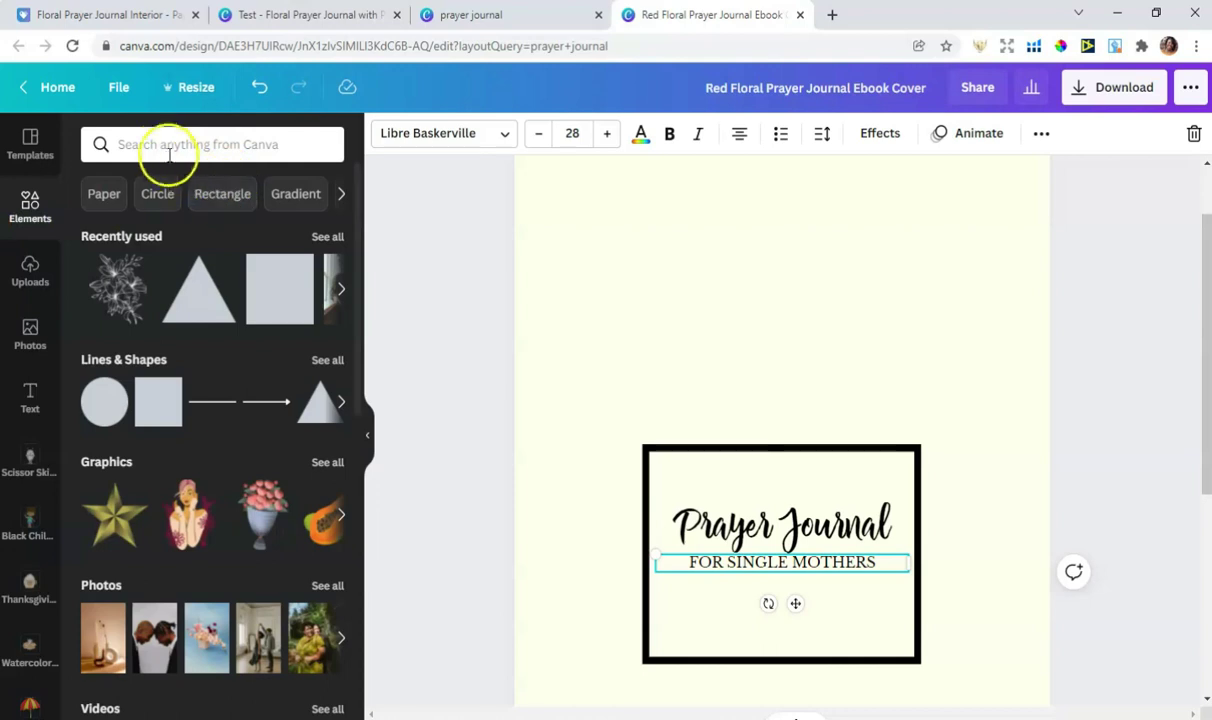
click(163, 146)
text(floral)
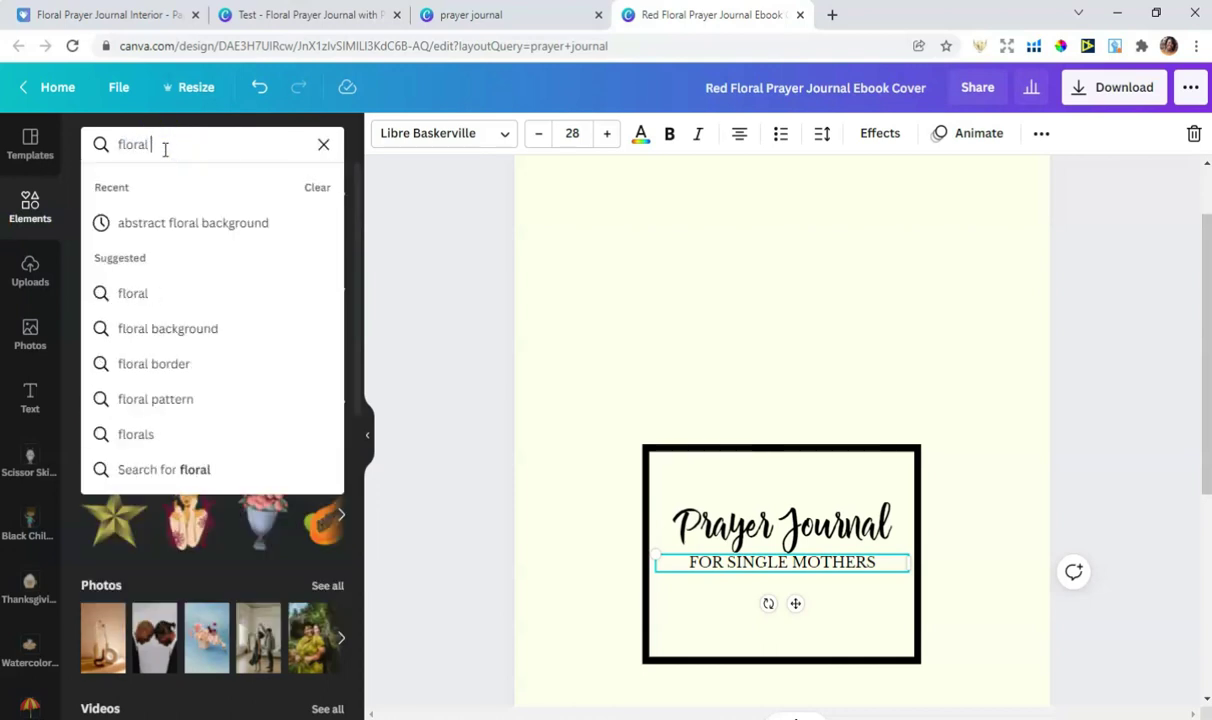
text( pattern)
key(Return)
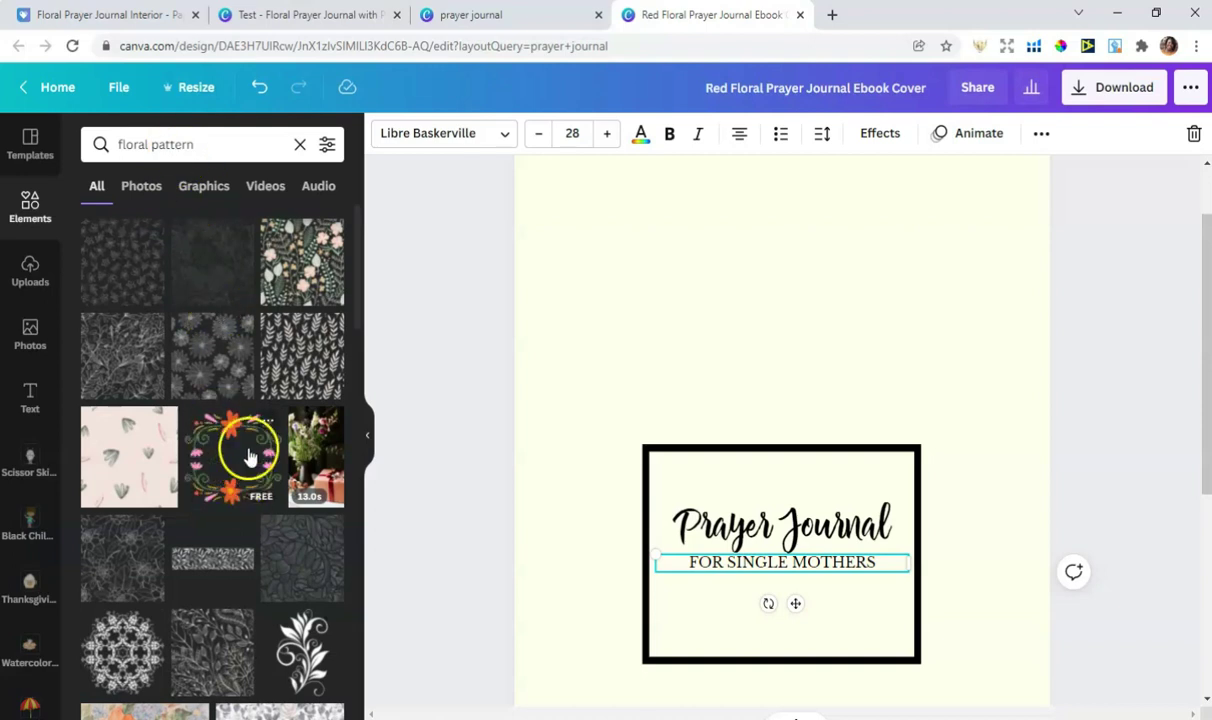
scroll(249, 438, down, 2)
scroll(243, 428, up, 2)
scroll(600, 275, up, 2)
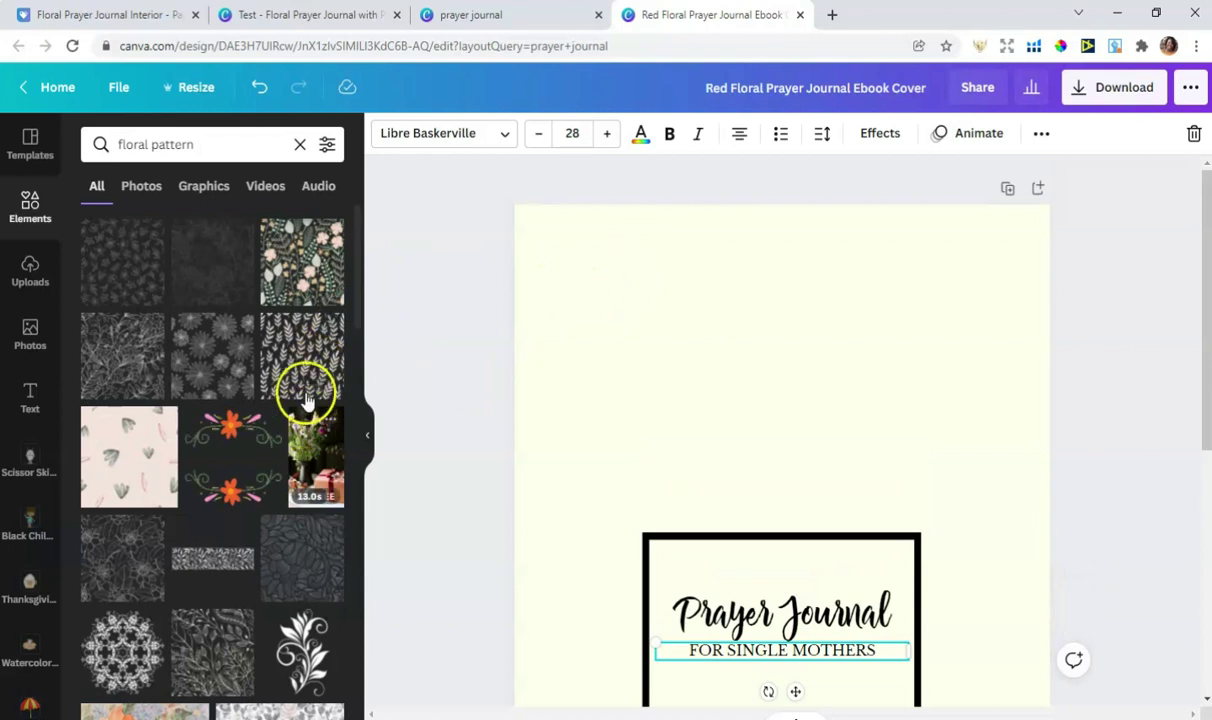
scroll(232, 376, down, 8)
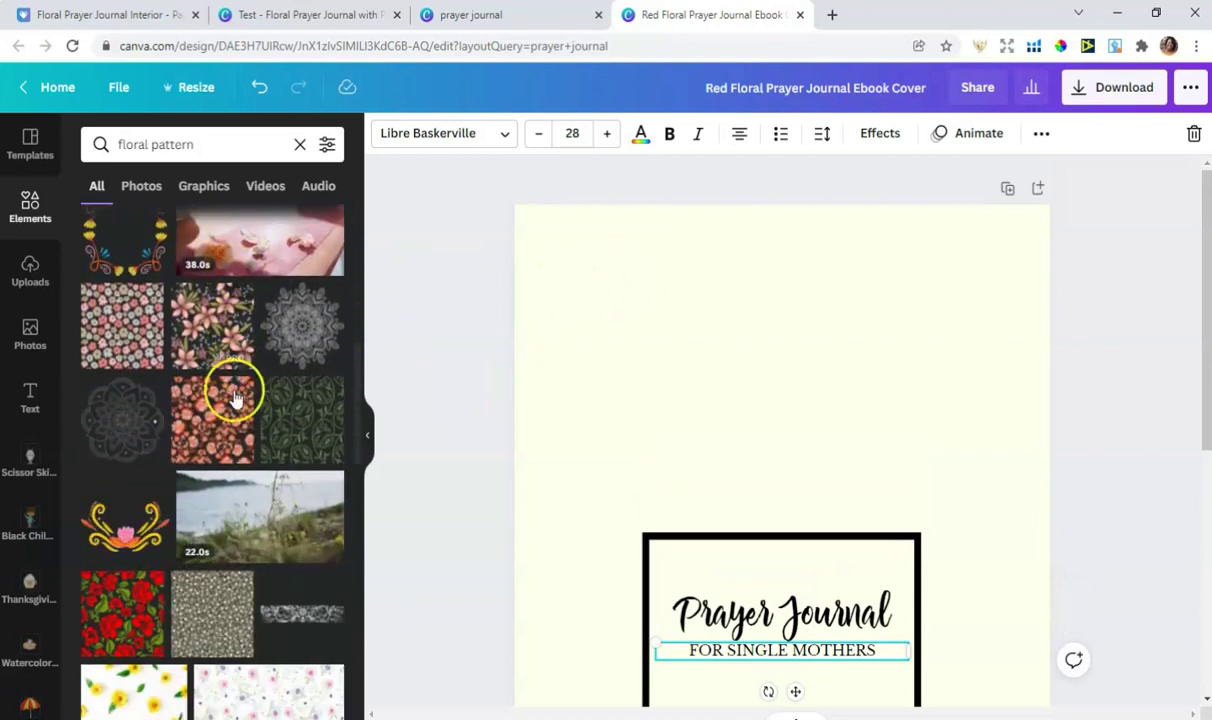
scroll(120, 420, down, 10)
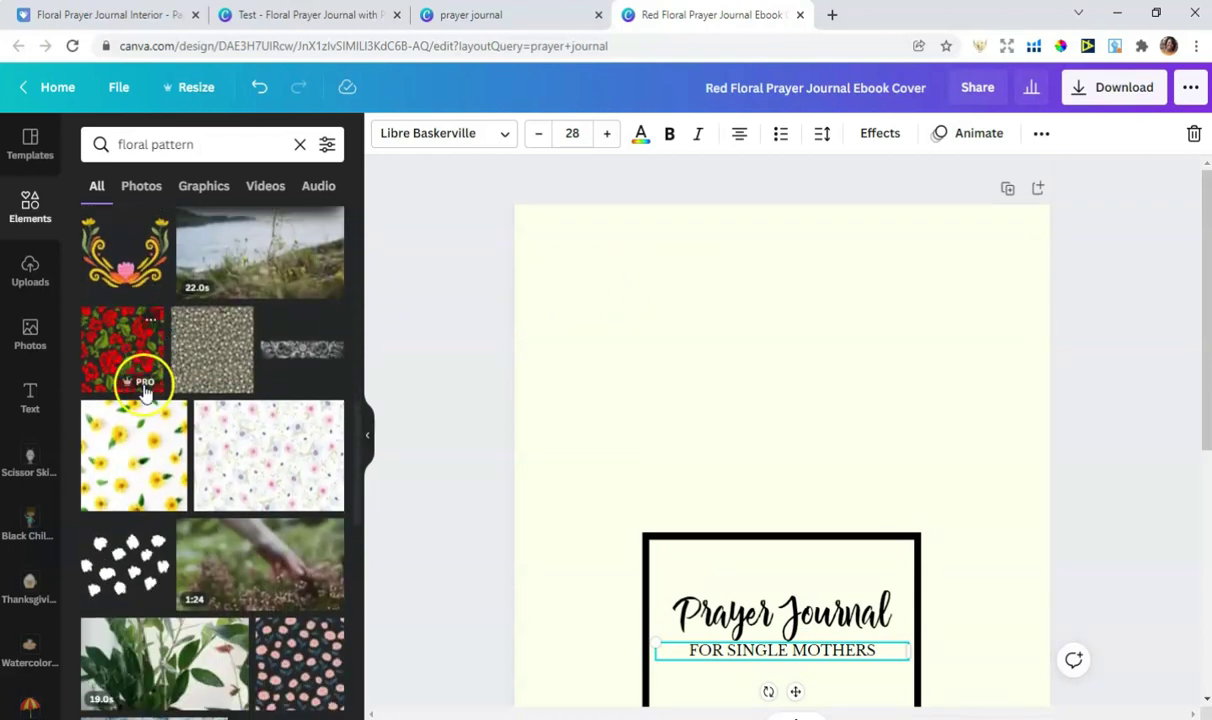
scroll(149, 392, down, 10)
- Search the elements for "large flowers" and browse the results for a suitable flower graphic
click(184, 149)
triple_click(184, 150)
text(la)
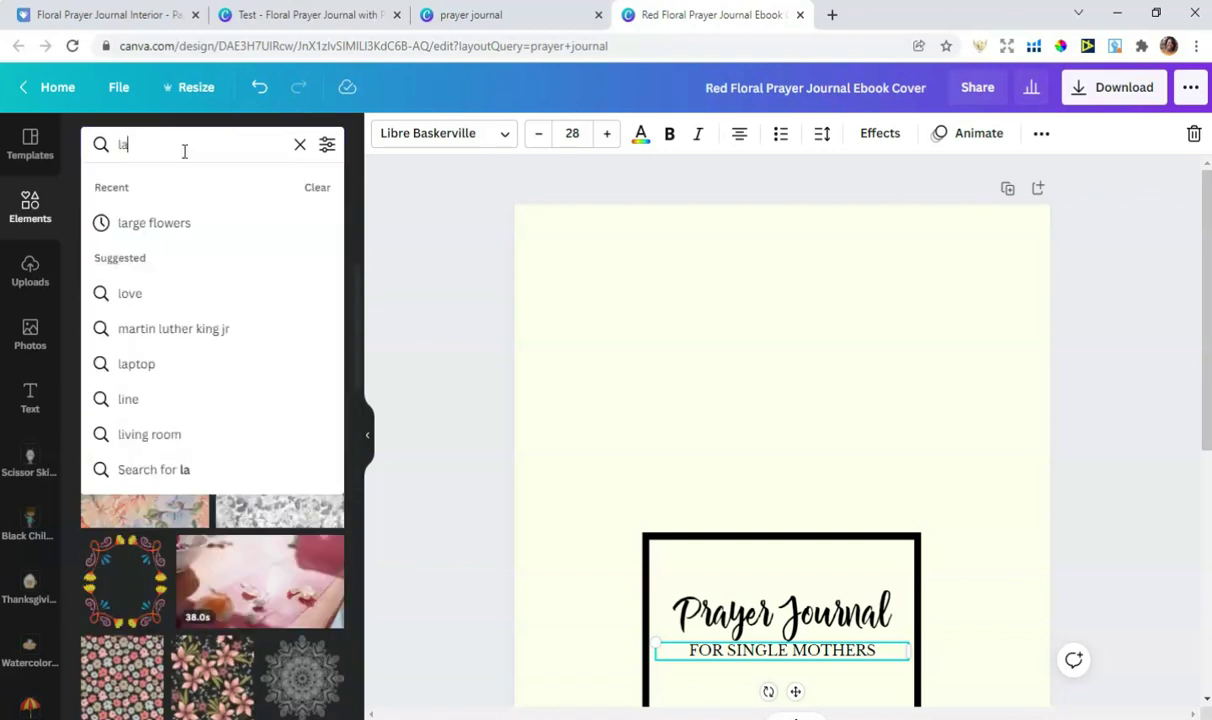
text(rge flowers)
key(Return)
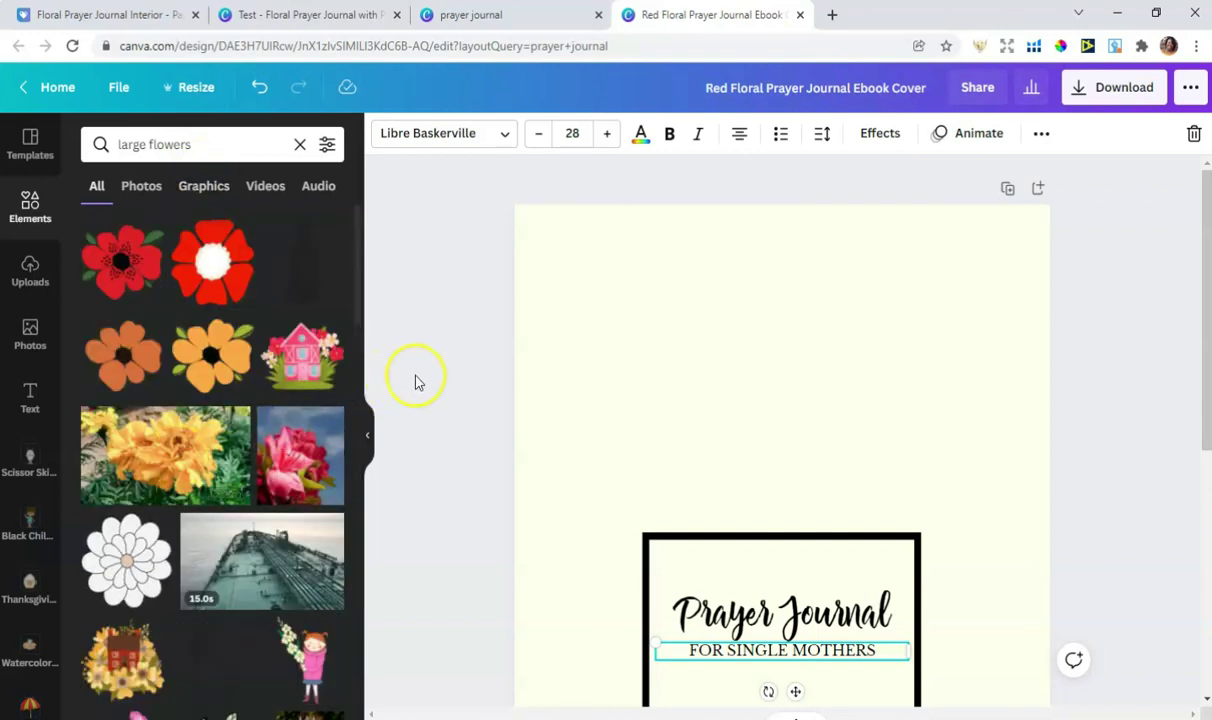
scroll(498, 371, down, 3)
scroll(216, 411, down, 3)
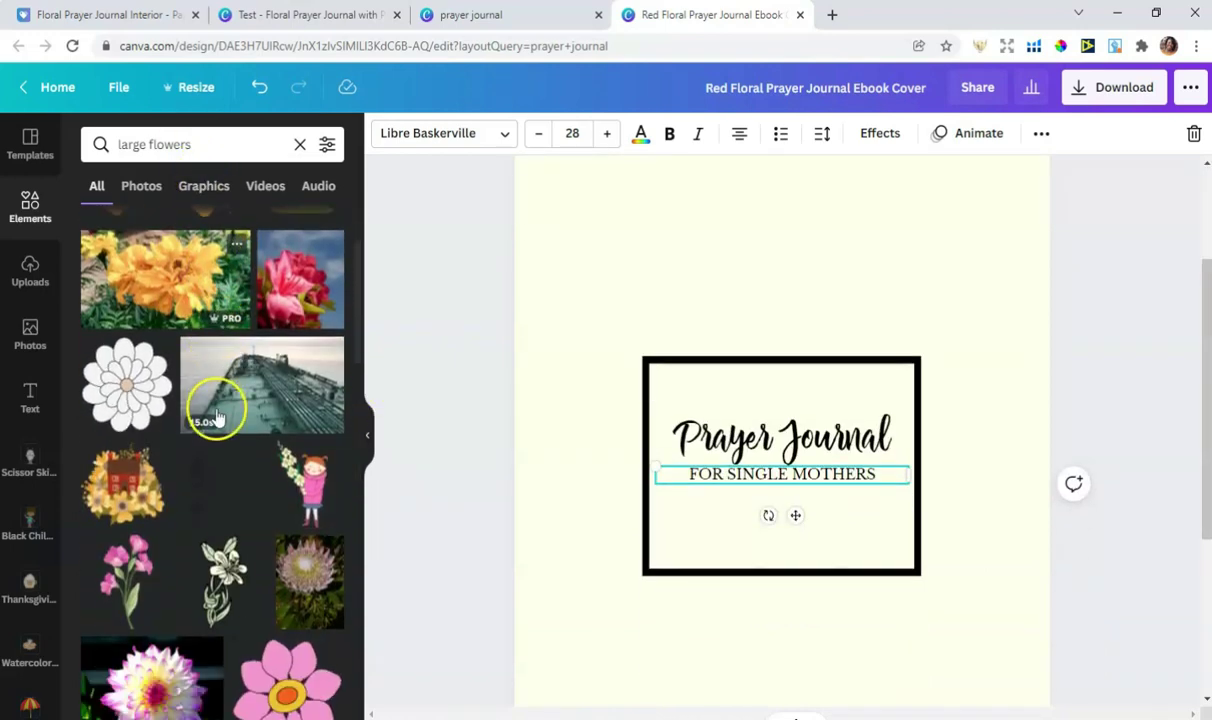
scroll(216, 411, down, 3)
scroll(216, 411, down, 10)
scroll(213, 425, down, 10)
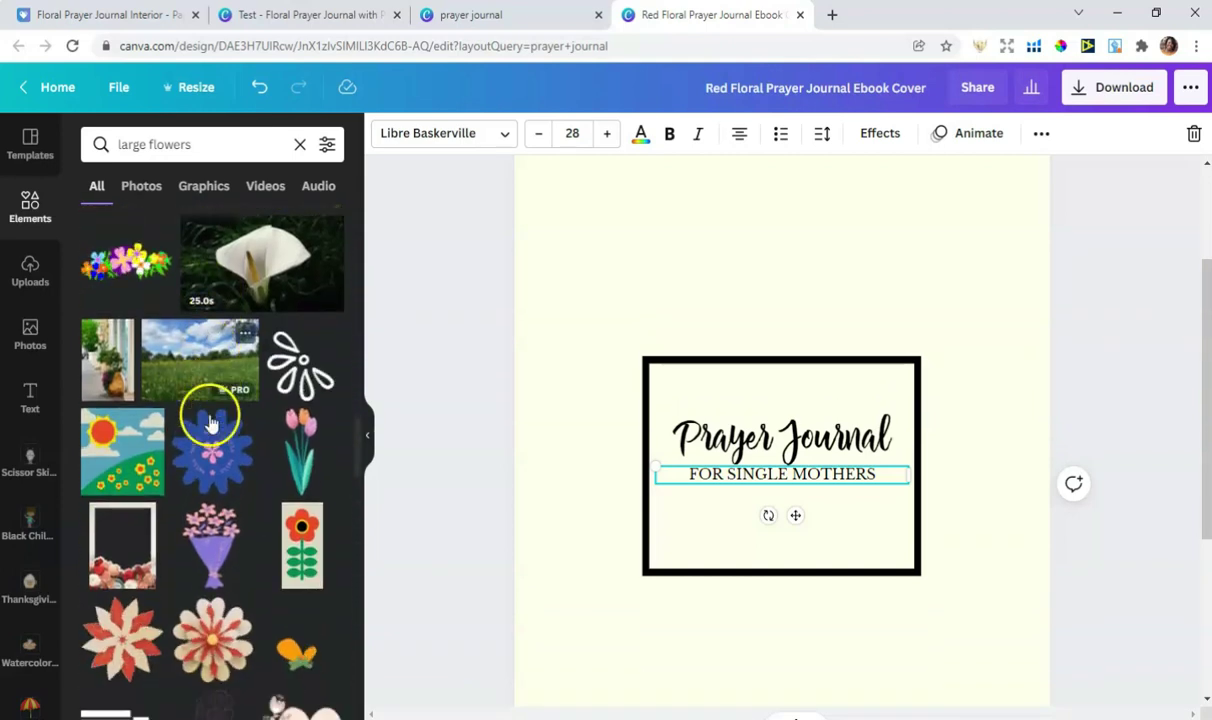
scroll(211, 425, down, 2)
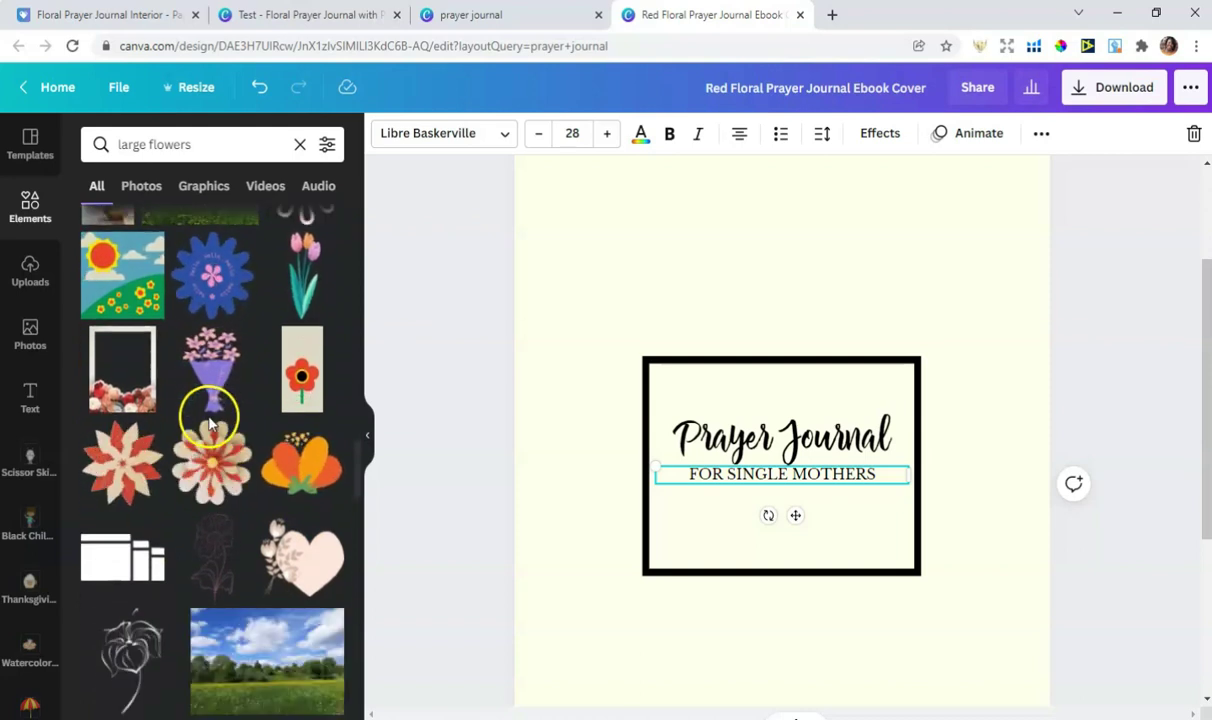
- Try a tilted purple line-art flower in the cover's upper-left corner behind the title frame, and delete it
click(223, 557)
drag(697, 297, 823, 352)
drag(820, 584, 682, 365)
drag(671, 473, 745, 405)
drag(588, 228, 430, 213)
click(425, 309)
click(648, 290)
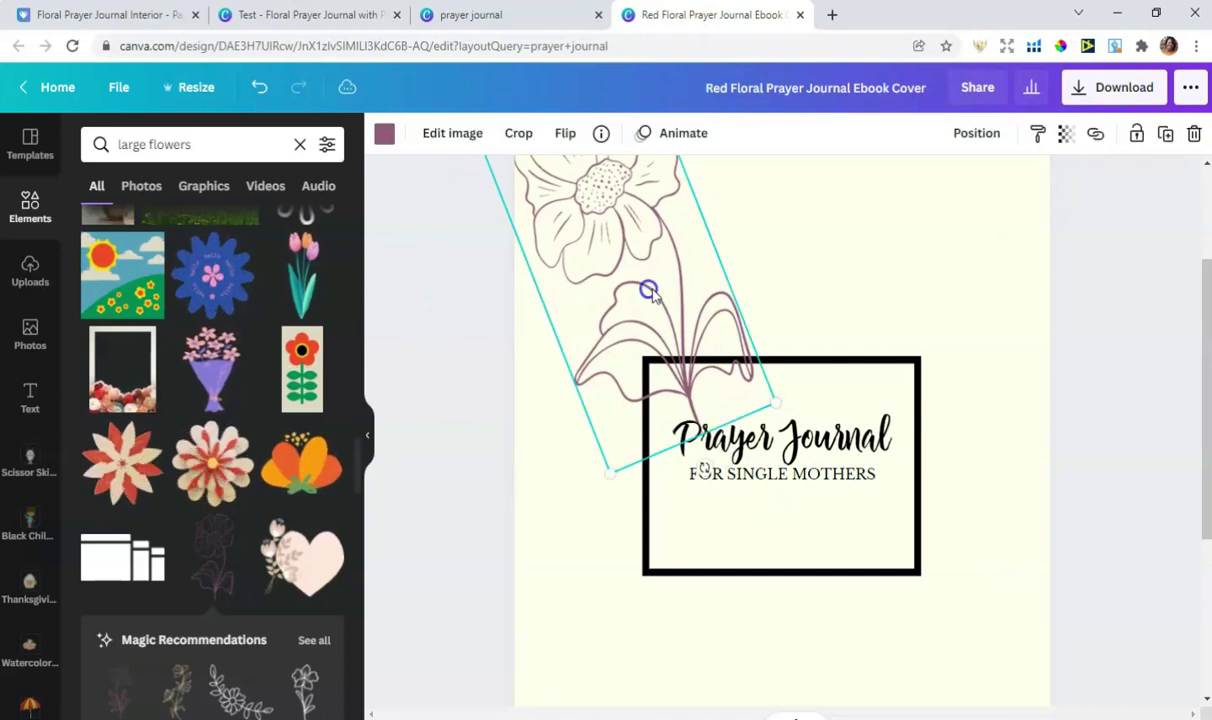
click(994, 148)
click(1109, 395)
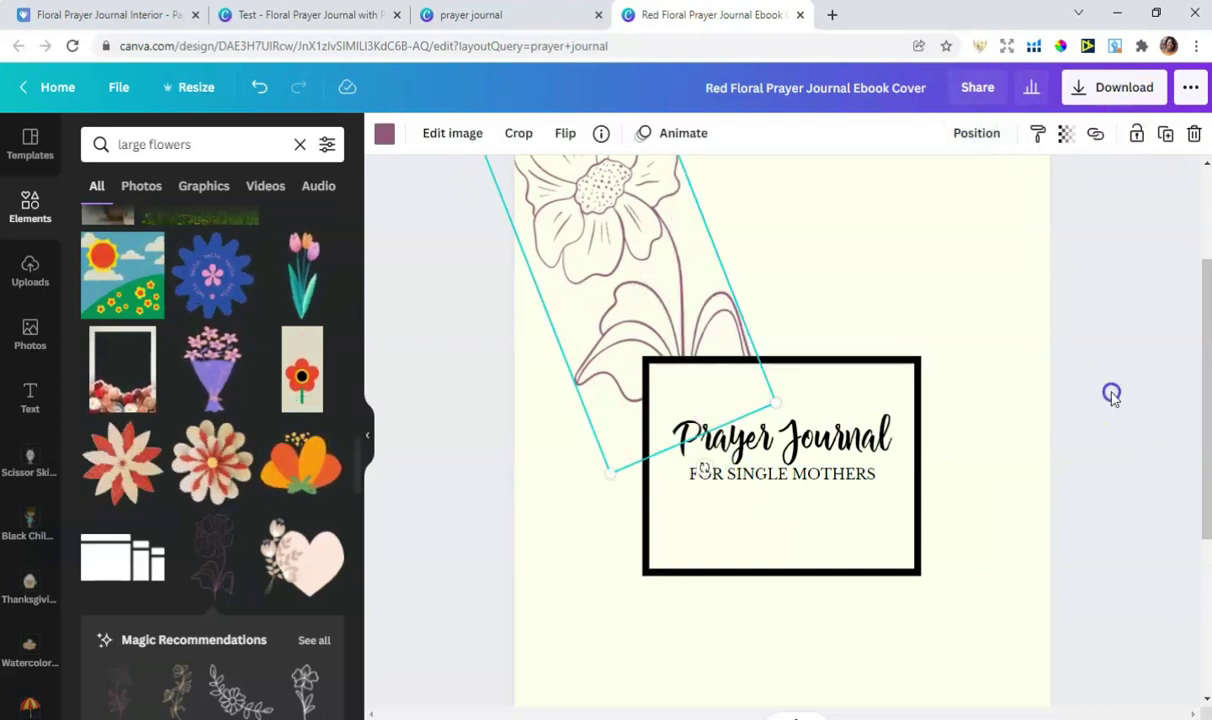
click(1112, 376)
click(630, 272)
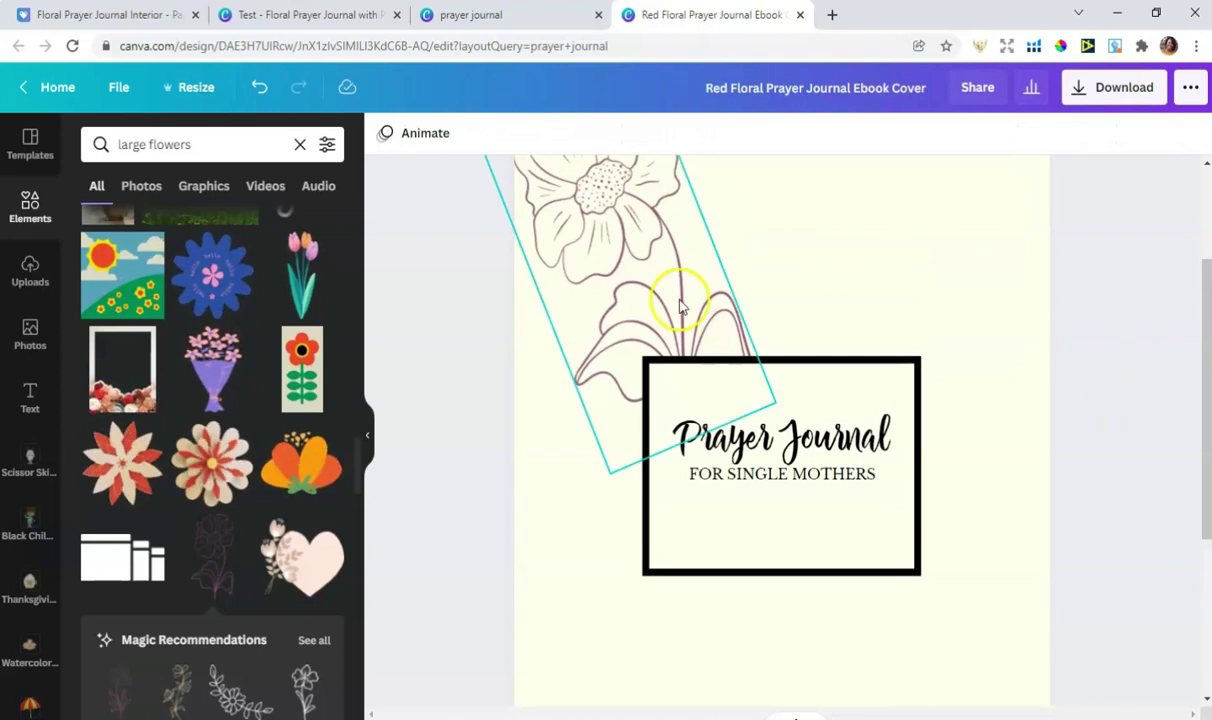
click(1196, 134)
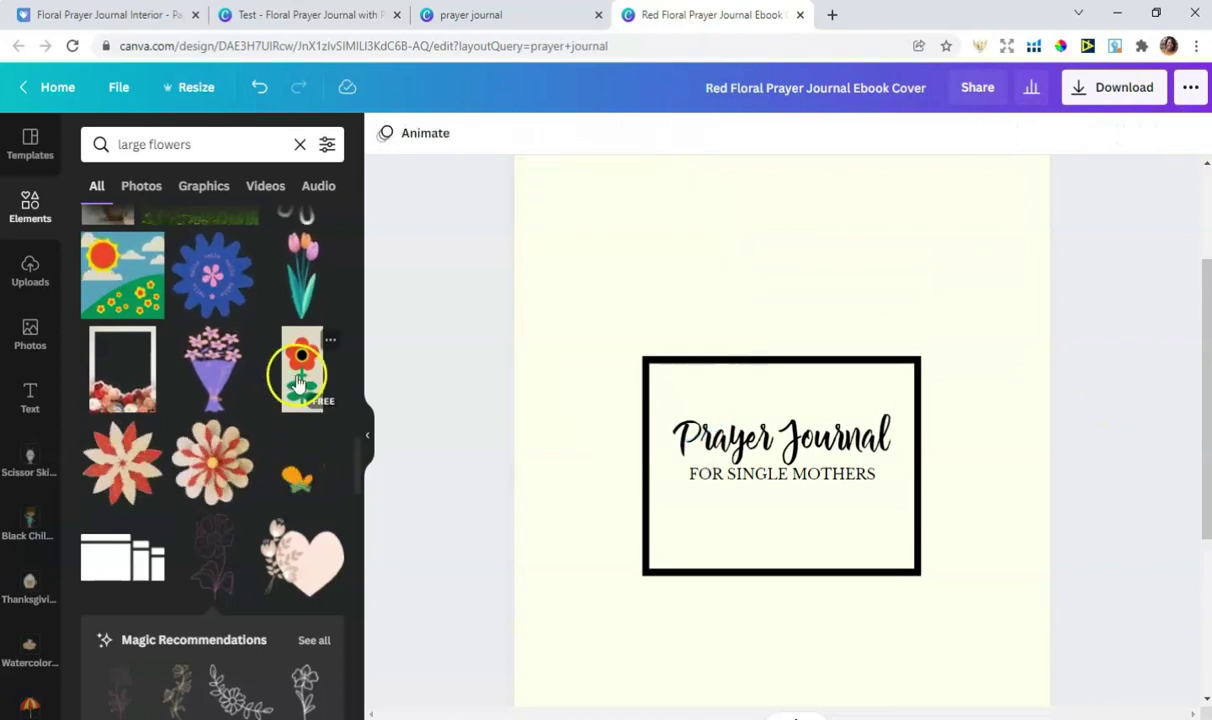
- Search the graphics for "large flowers with colors" and add the pink lily with long green leaves to the cover
scroll(301, 380, down, 5)
click(216, 145)
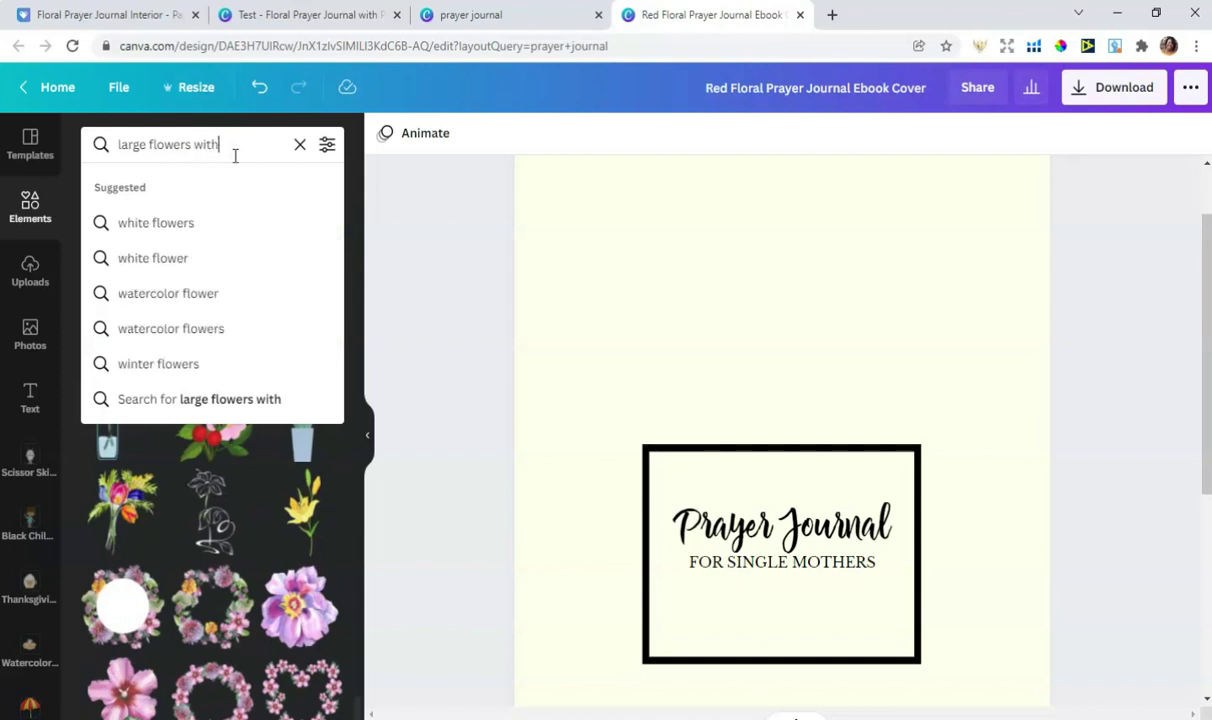
text(olors)
key(Return)
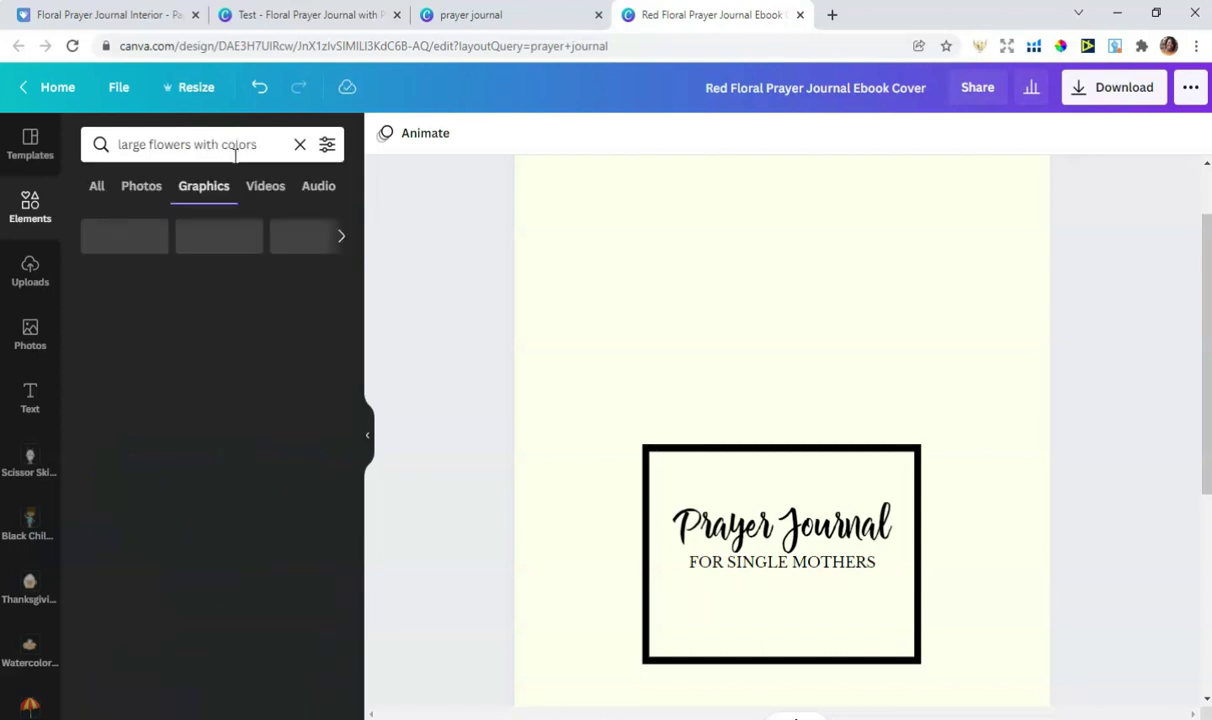
scroll(177, 437, down, 4)
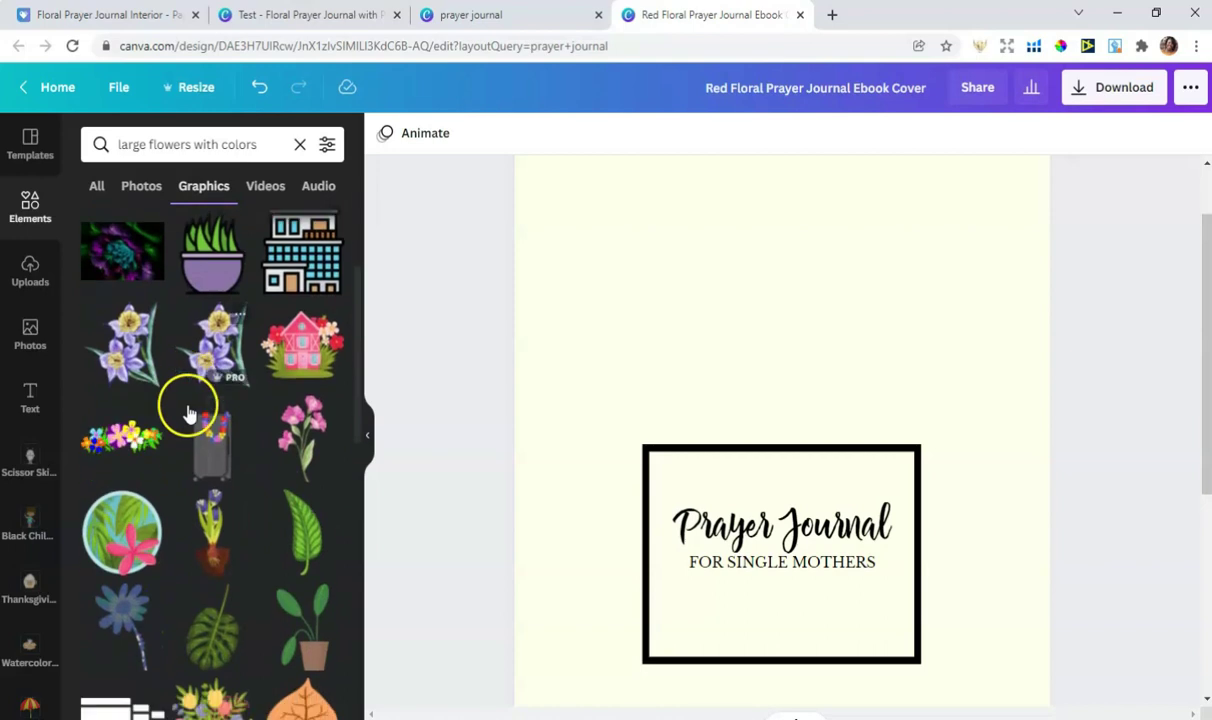
scroll(185, 420, down, 4)
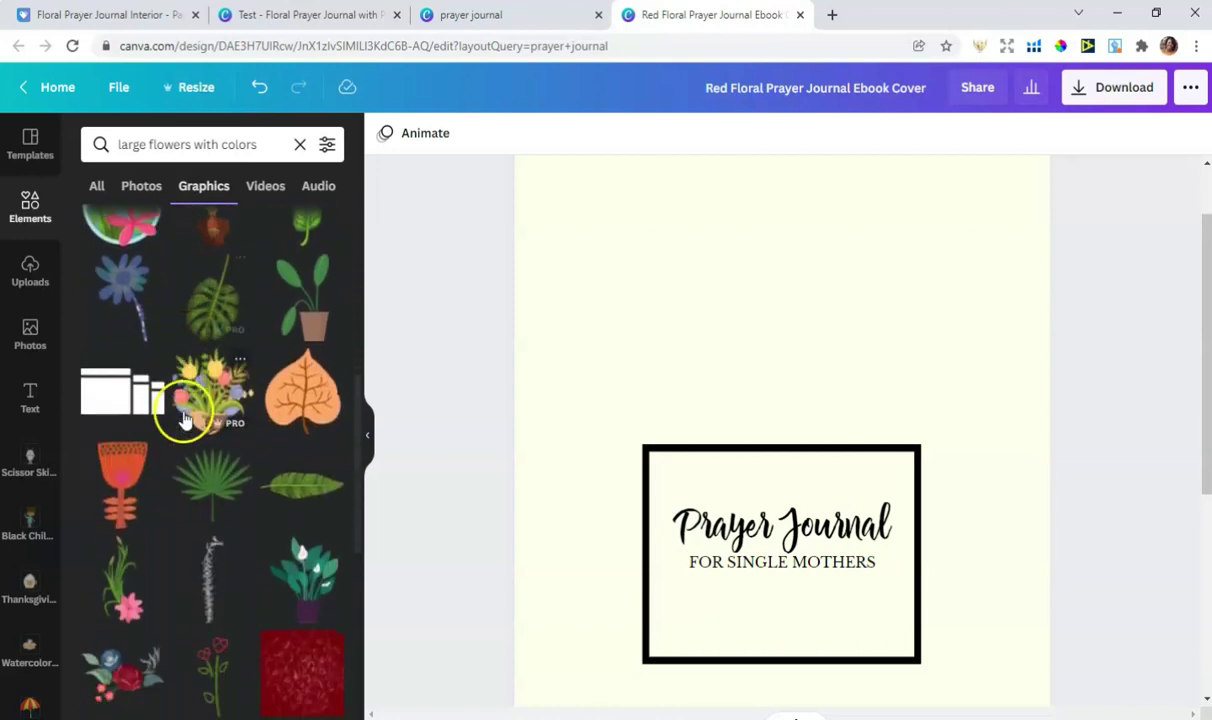
scroll(182, 420, down, 1)
click(150, 322)
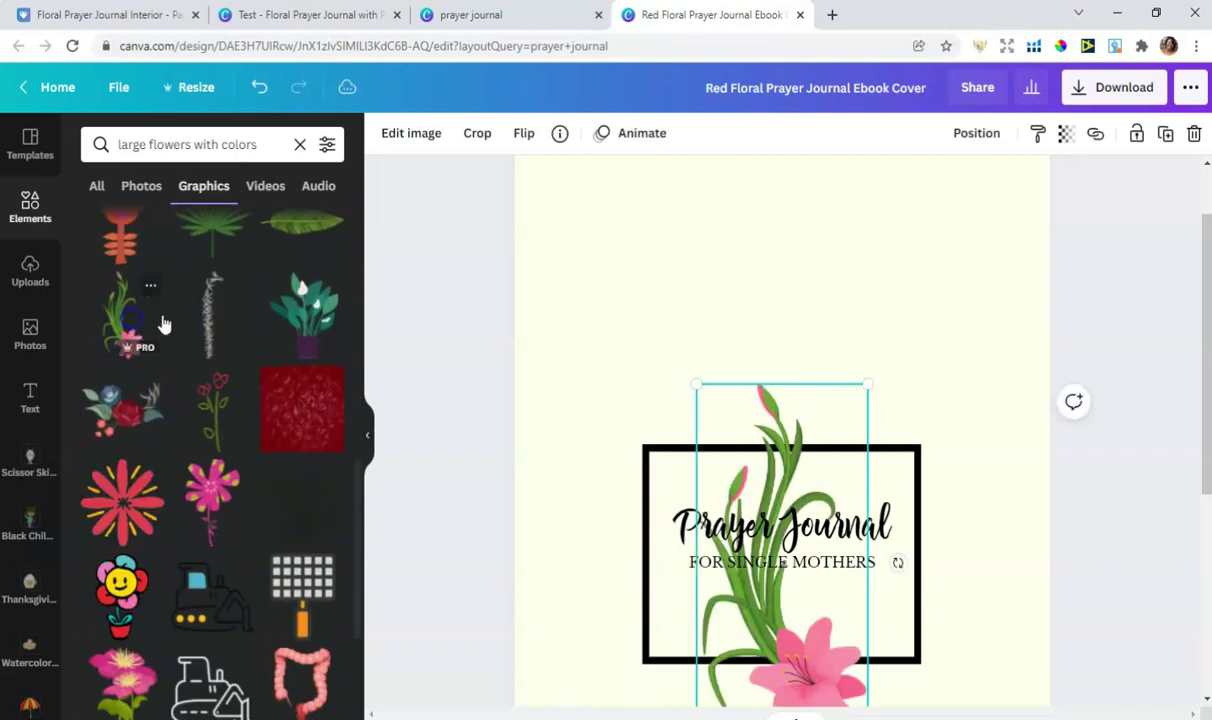
- Move the pink lily to the cover's upper-left corner, leaving the heading in its original place inside the frame
drag(767, 539, 611, 289)
click(259, 87)
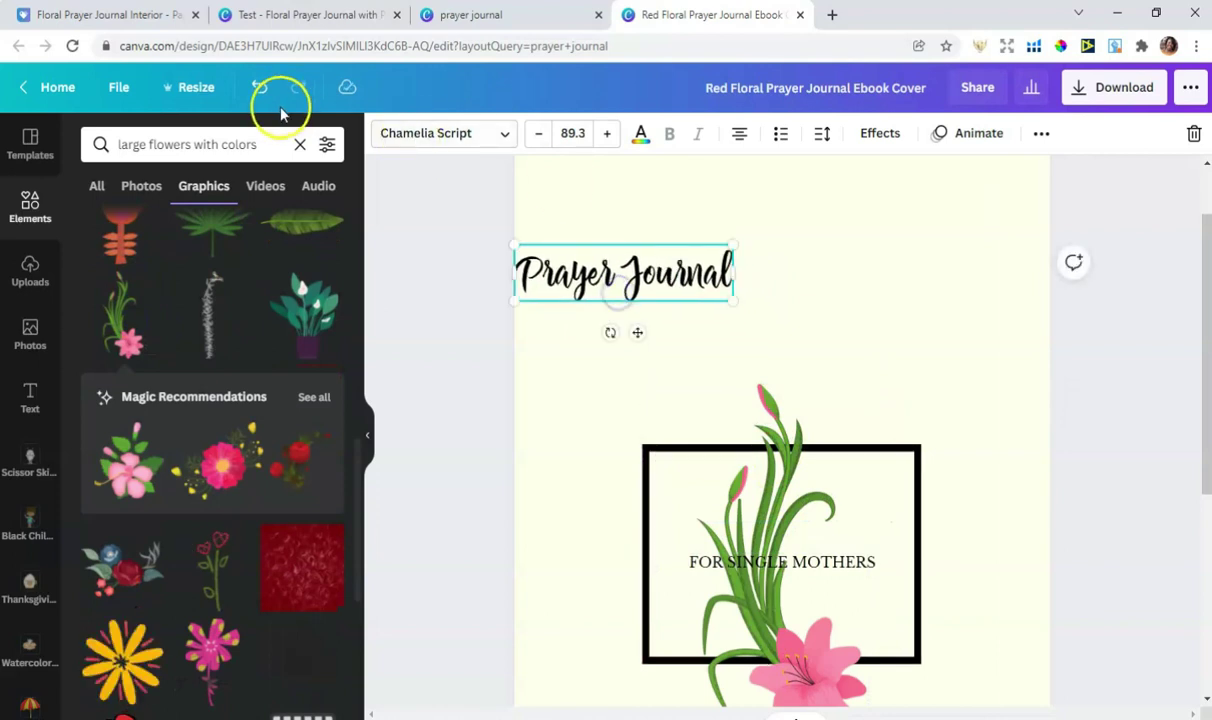
click(803, 677)
drag(803, 677, 622, 345)
scroll(622, 345, up, 1)
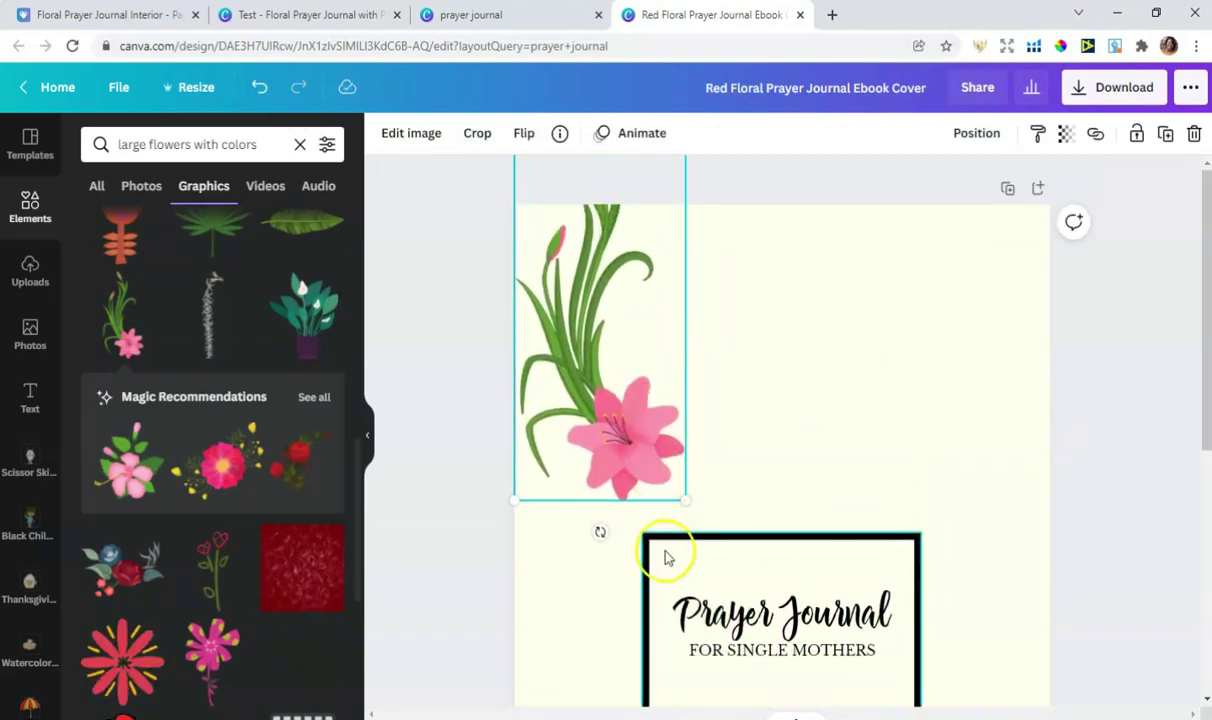
- Duplicate the lily, move the copy to the cover's upper-right corner and flip it horizontally
click(1165, 133)
drag(541, 398, 965, 412)
click(523, 133)
click(568, 181)
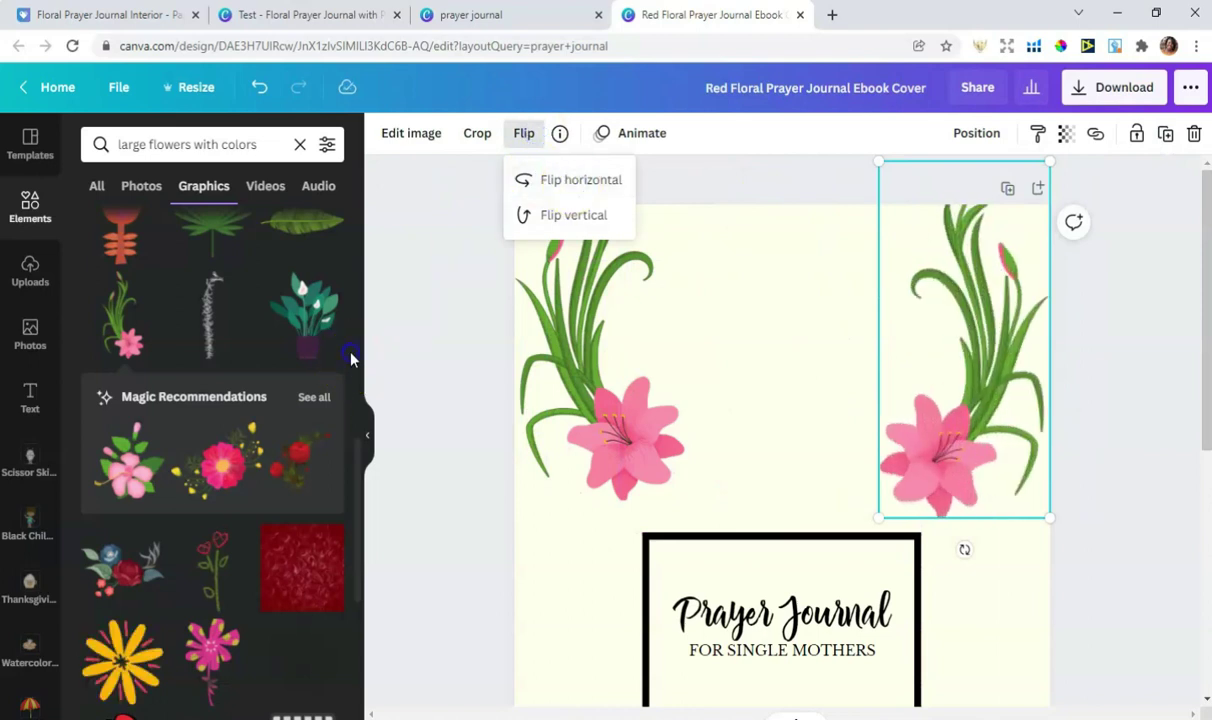
- Enlarge both upper lilies until their blooms overlap the two top corners of the black title frame
click(376, 347)
click(566, 397)
drag(678, 495, 725, 578)
click(918, 474)
drag(884, 521, 806, 549)
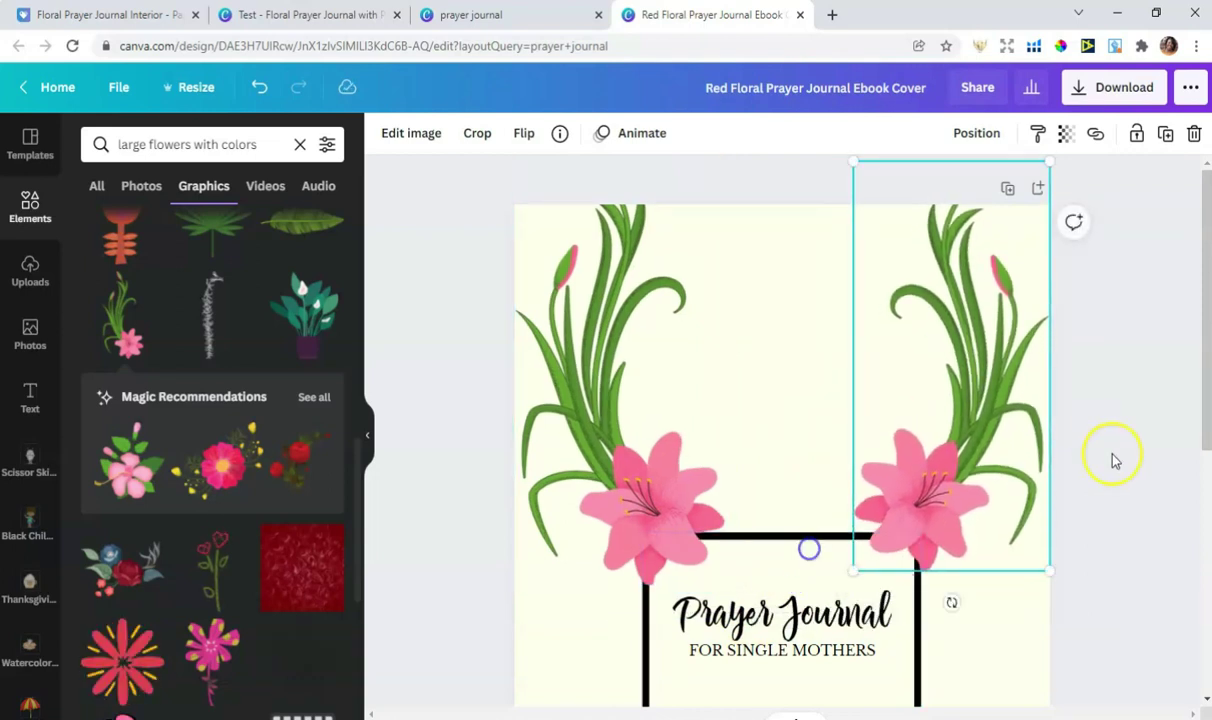
click(1108, 440)
- Duplicate the upper-left lily and place the copy in the cover's lower-left area, beside and below the title frame
scroll(1104, 430, down, 2)
scroll(1104, 430, down, 2)
click(630, 238)
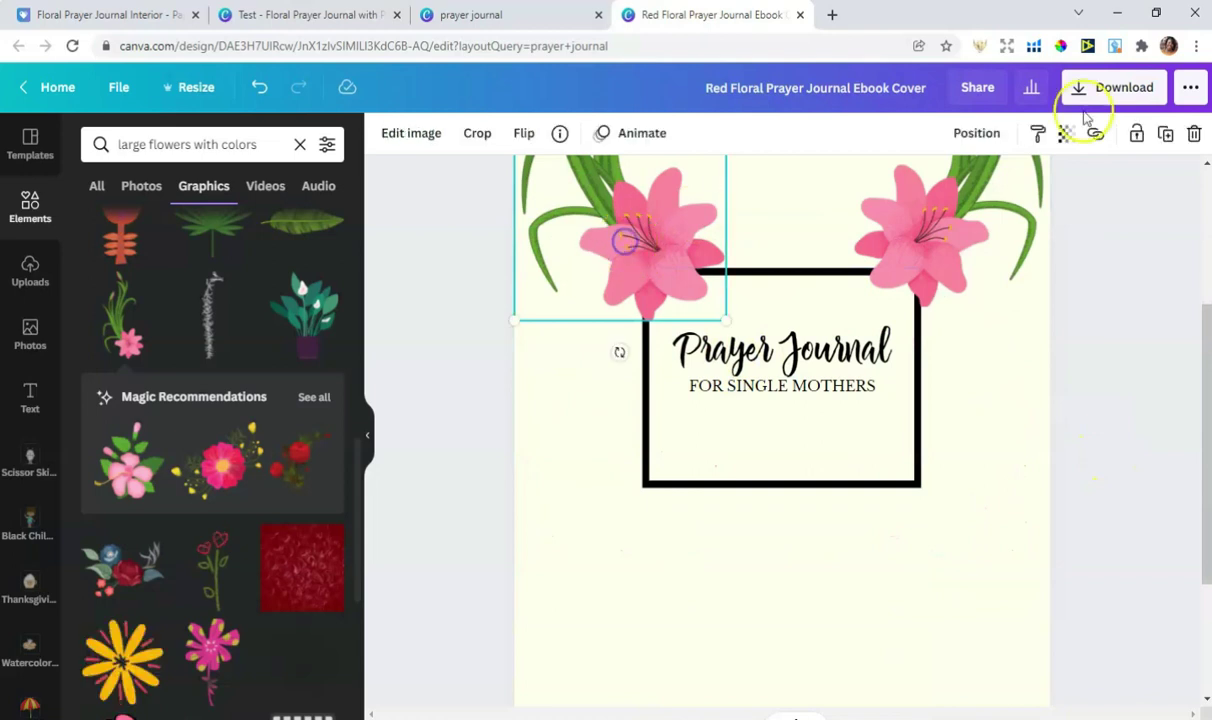
click(1170, 143)
drag(630, 265, 540, 492)
drag(844, 573, 850, 474)
scroll(847, 333, up, 4)
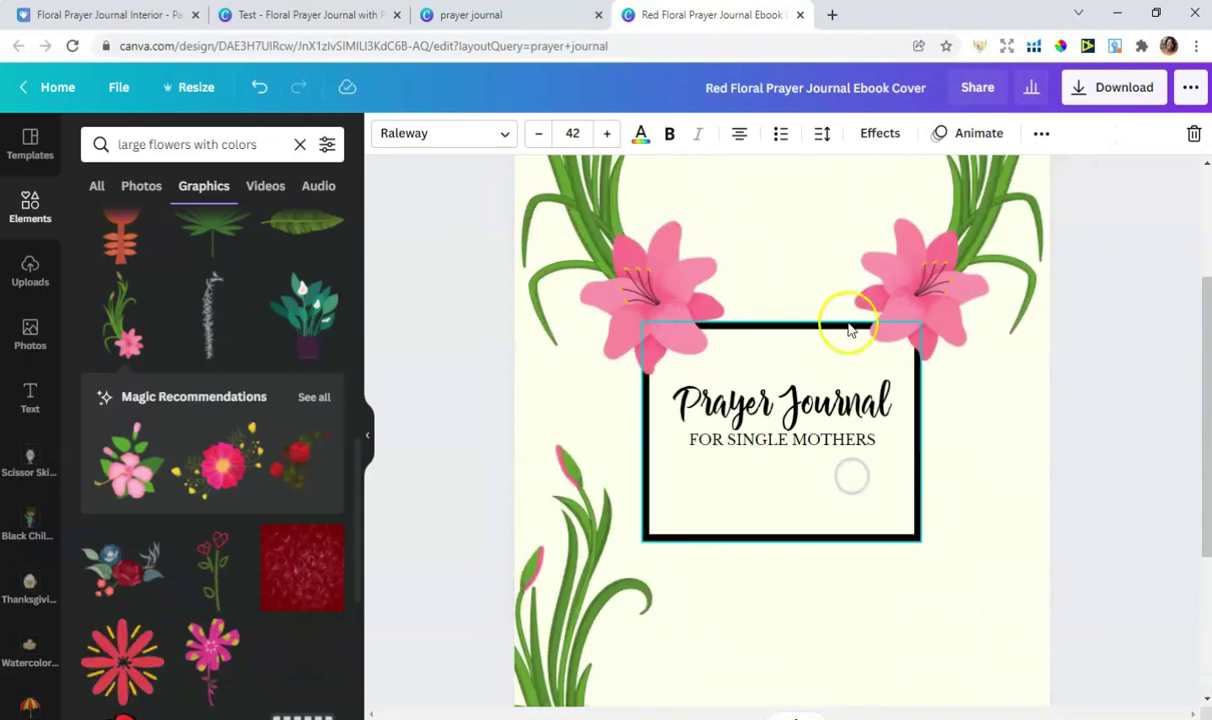
click(856, 446)
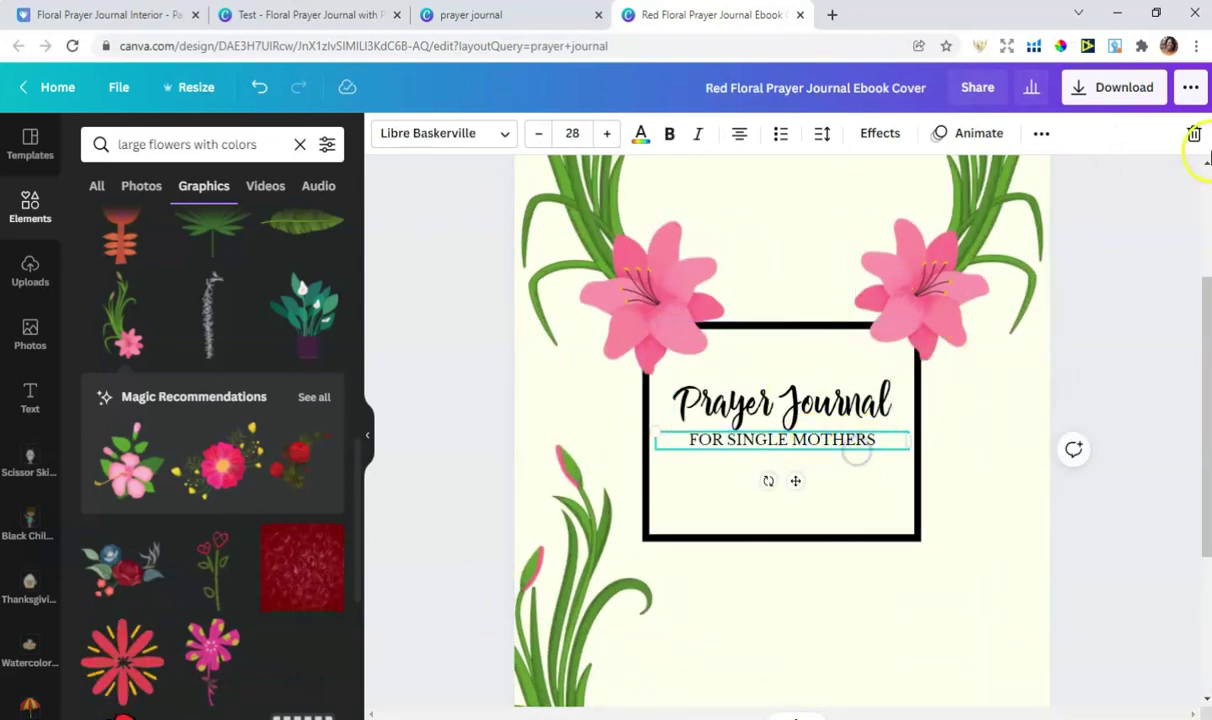
- Delete the existing subtitle and move the lower "PRAYER JOURNAL" text line into the frame beneath the heading at font size 35
click(1194, 133)
scroll(782, 549, down, 3)
drag(779, 565, 785, 284)
click(786, 286)
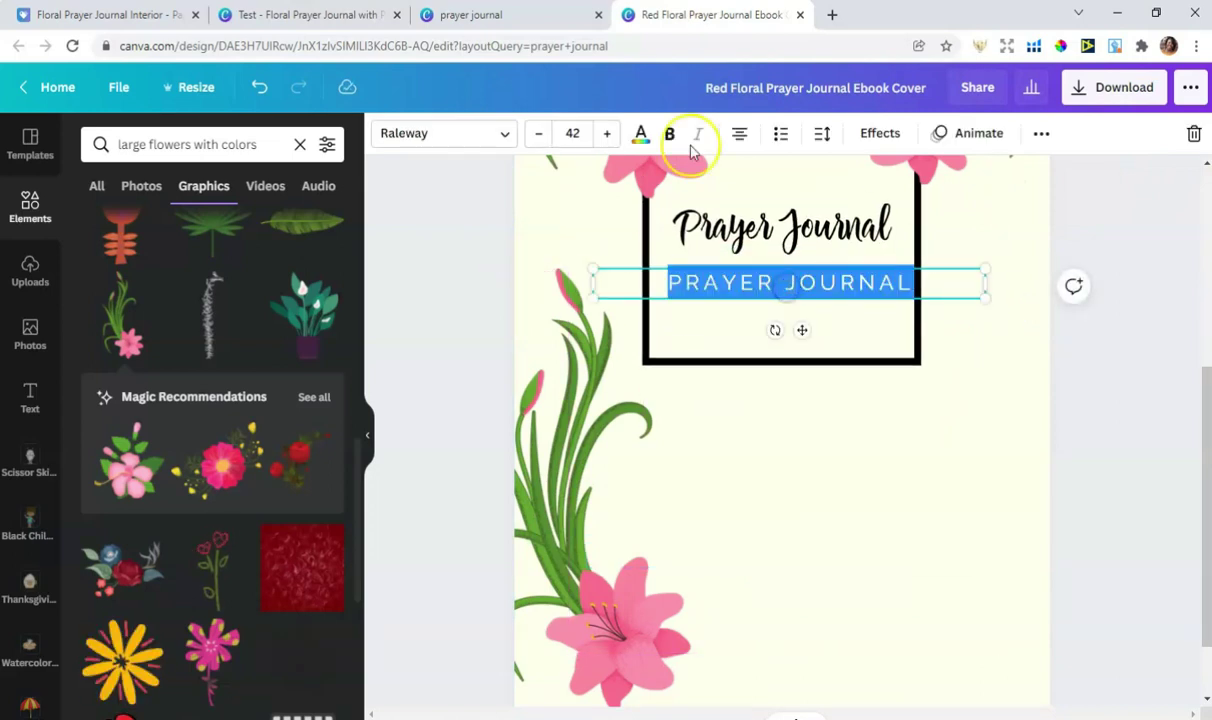
- Try shifting the script heading and the spaced text line beneath it slightly lower inside the frame
drag(765, 225, 765, 240)
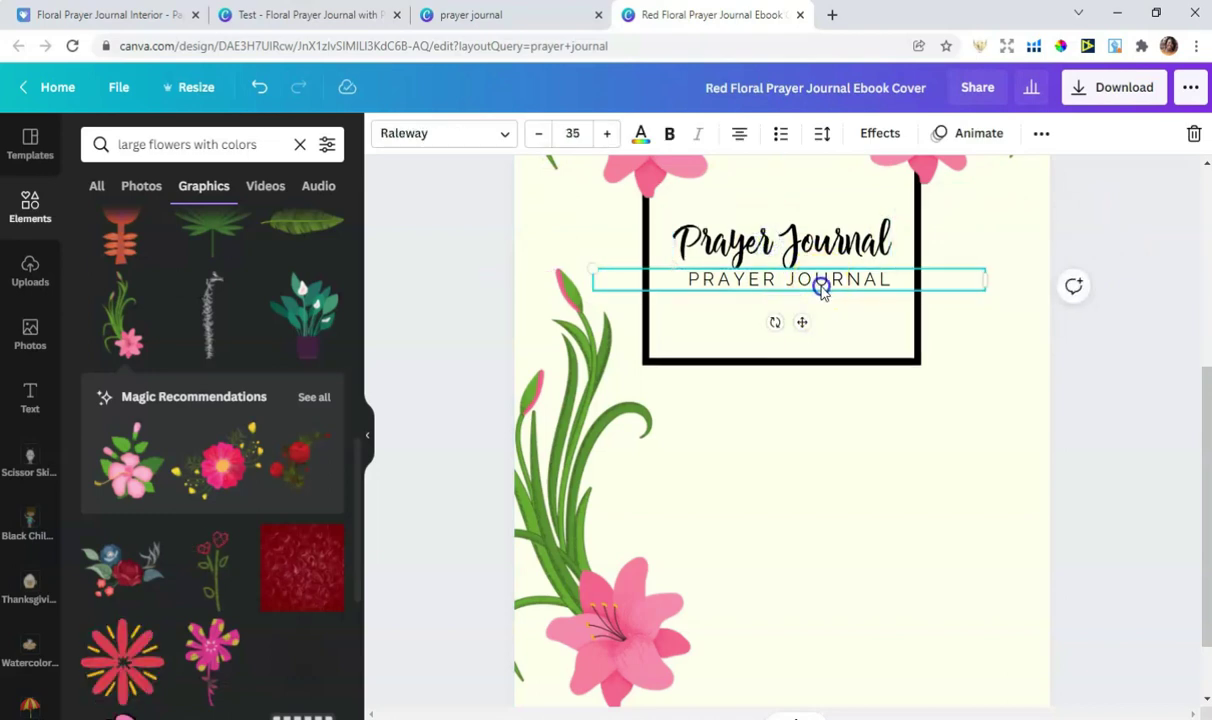
drag(821, 285, 821, 292)
key(ctrl+z)
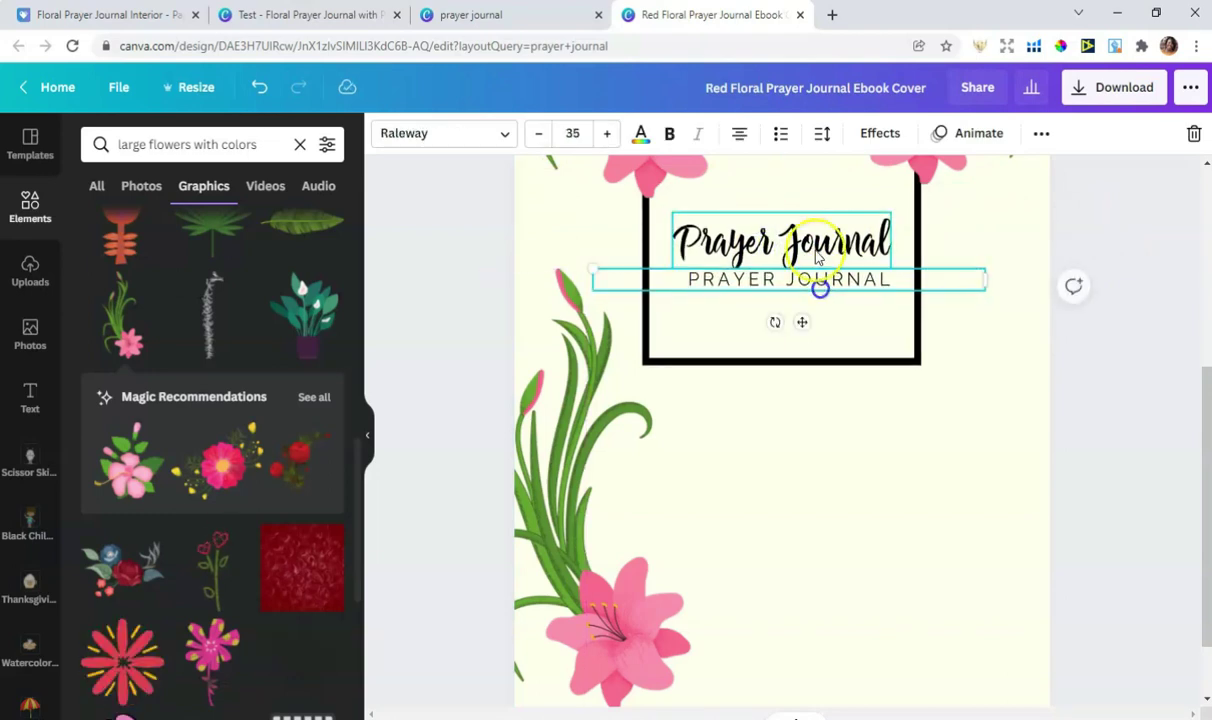
key(ctrl+z)
- Replace the text beneath the heading with "FOR SINGLE MOTHERS" and shift both lines slightly down in the frame
double_click(838, 283)
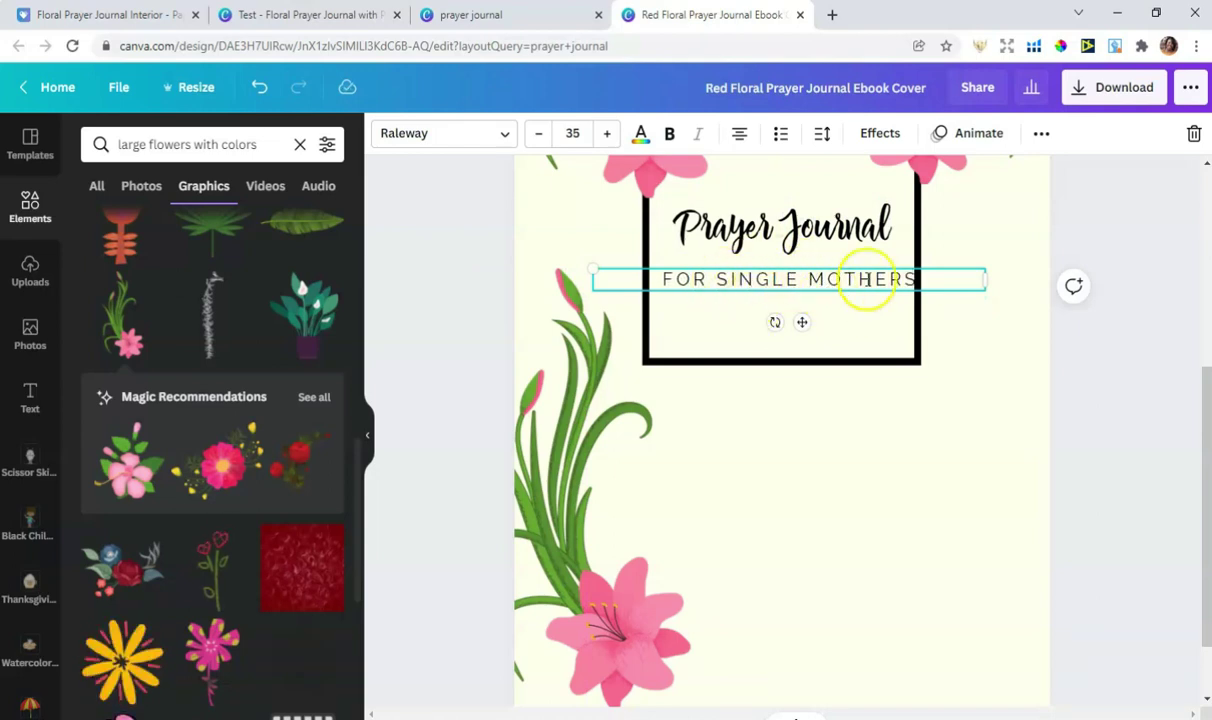
click(893, 251)
mouse_move(789, 240)
mouse_down()
mouse_move(815, 289)
mouse_move(805, 243)
mouse_up()
click(835, 290)
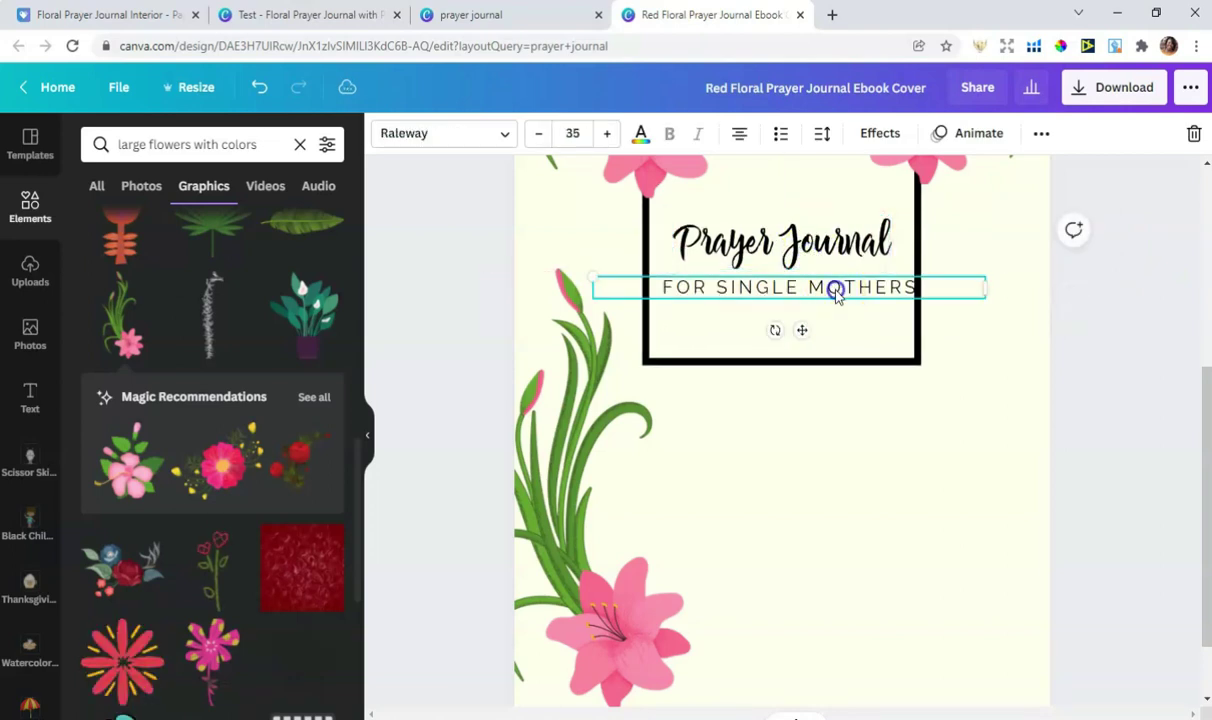
- Duplicate the "FOR SINGLE MOTHERS" subtitle and reduce the one beneath the heading to font size 31
scroll(1045, 210, up, 2)
click(1045, 135)
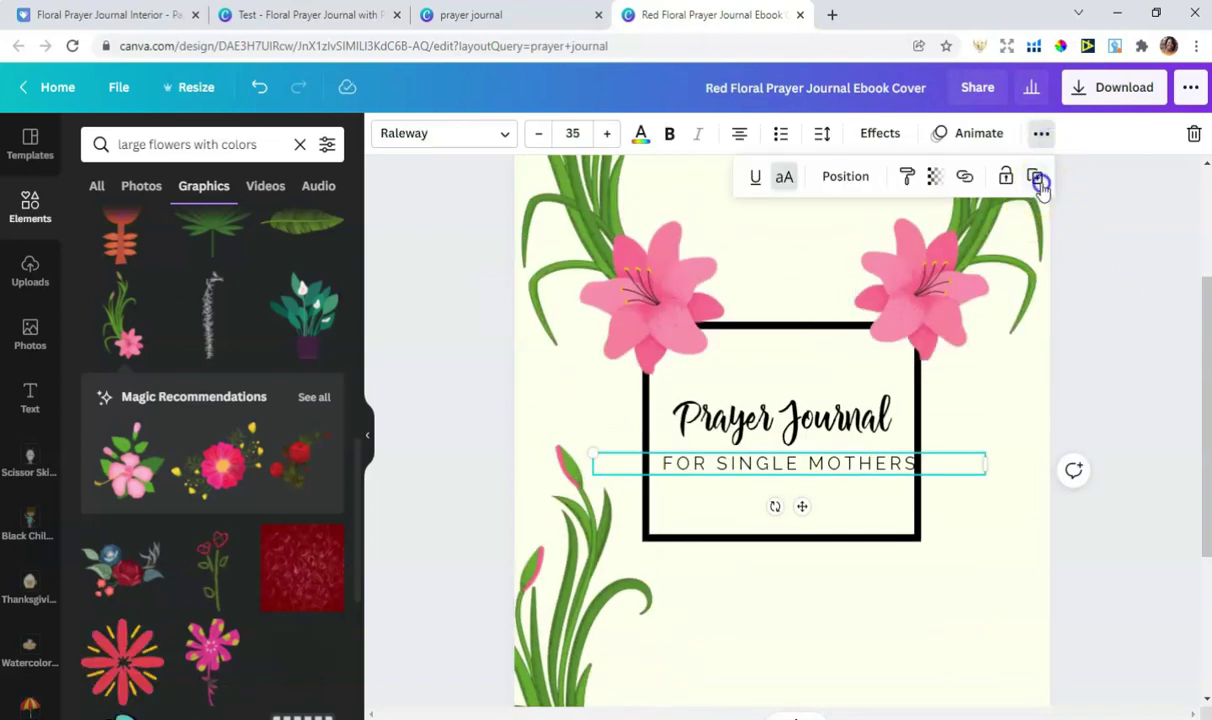
click(1038, 181)
mouse_move(800, 468)
mouse_down()
mouse_move(820, 445)
mouse_move(830, 368)
mouse_move(793, 474)
mouse_up()
click(787, 470)
double_click(793, 474)
click(541, 134)
click(542, 135)
click(543, 136)
click(544, 137)
click(1082, 340)
- Lower the subtitle and heading, place the duplicated text line above them and change its text to "365"
mouse_move(843, 473)
mouse_down()
mouse_move(828, 463)
mouse_move(833, 478)
mouse_up()
drag(806, 424, 805, 439)
drag(807, 361, 806, 386)
double_click(806, 386)
text(365)
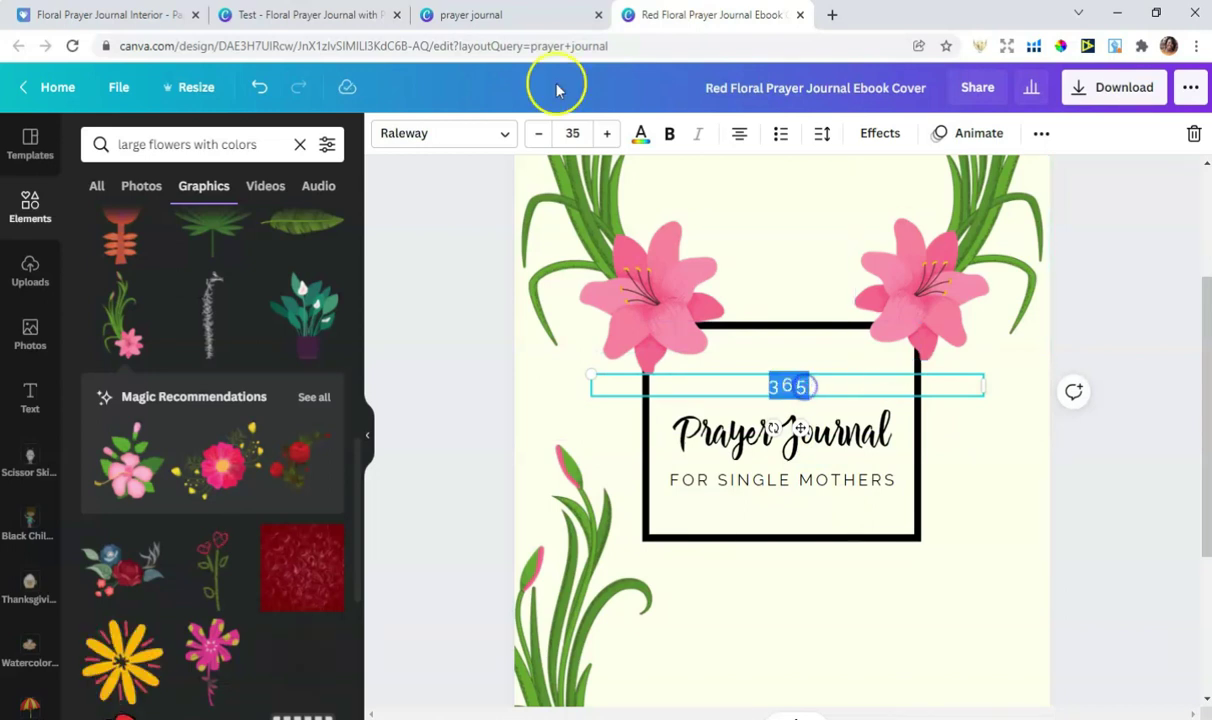
- Set the "365" text to font size 100 and make it bold
click(573, 137)
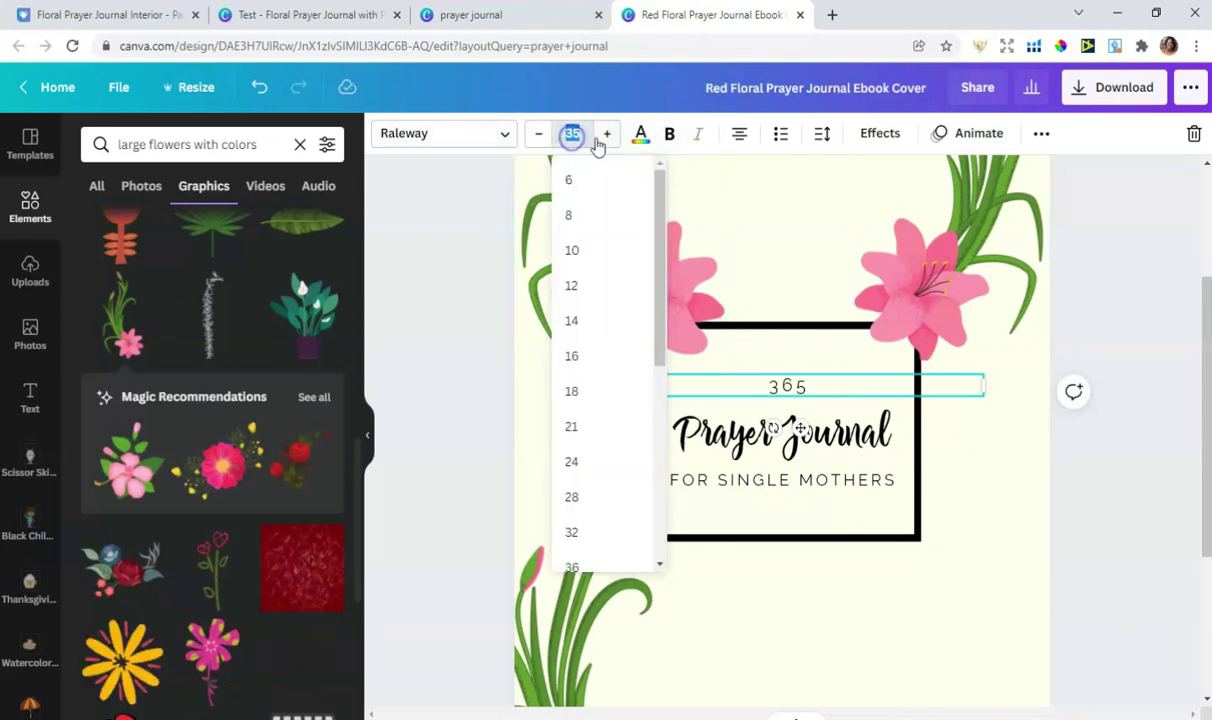
key(Return)
drag(788, 408, 789, 383)
double_click(790, 381)
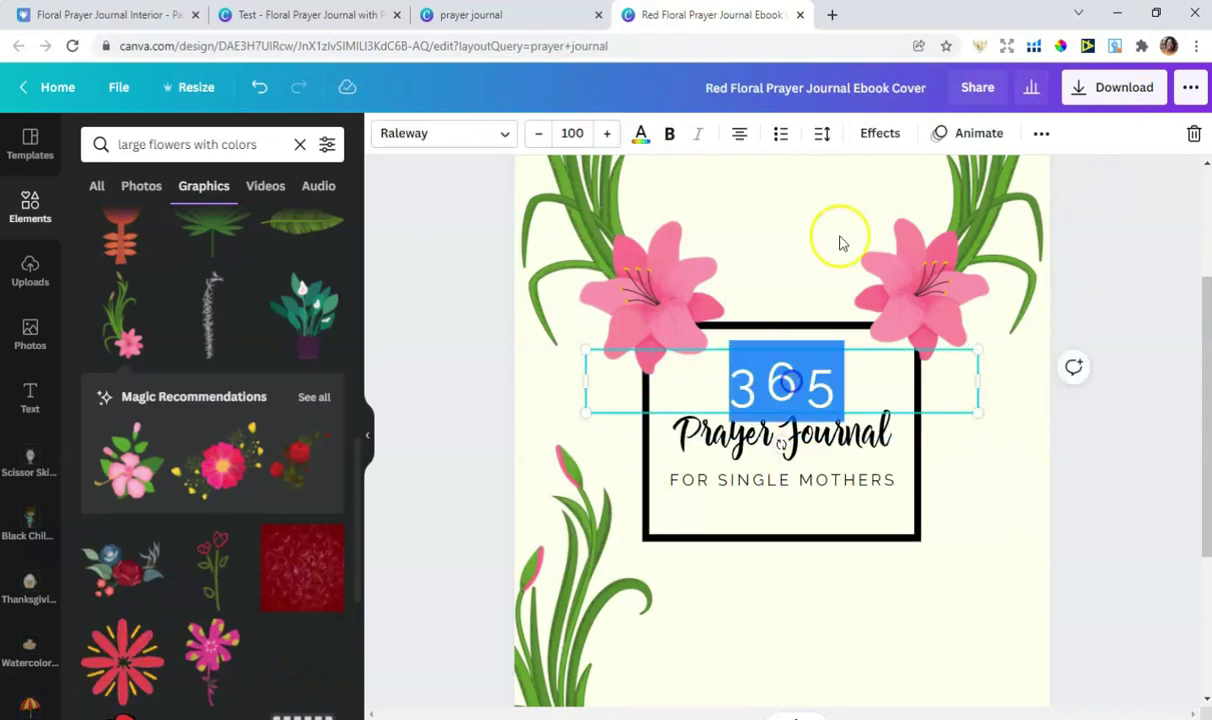
click(1073, 313)
- Raise "365" slightly inside the frame and lower the script heading and subtitle to spread the three lines
drag(774, 382, 763, 378)
drag(787, 481, 787, 475)
click(786, 560)
click(790, 536)
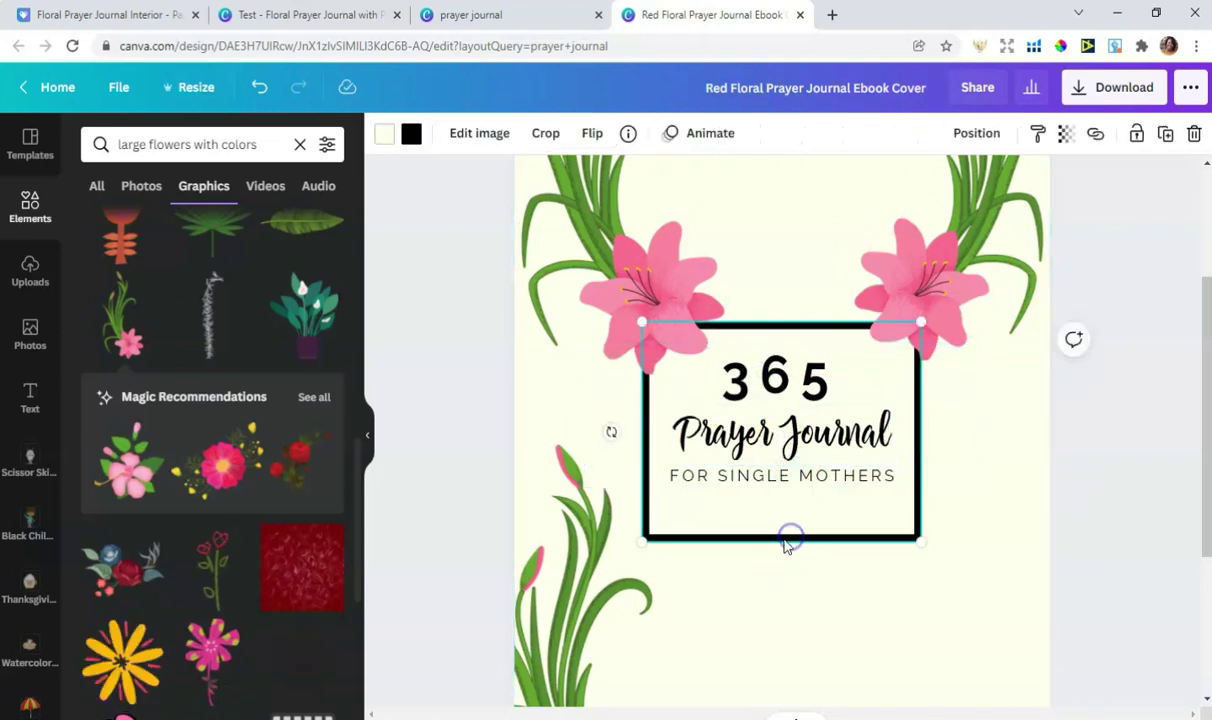
drag(789, 483, 787, 492)
drag(784, 433, 782, 441)
- Increase the "365" text to font size 140
click(778, 383)
double_click(778, 383)
click(558, 134)
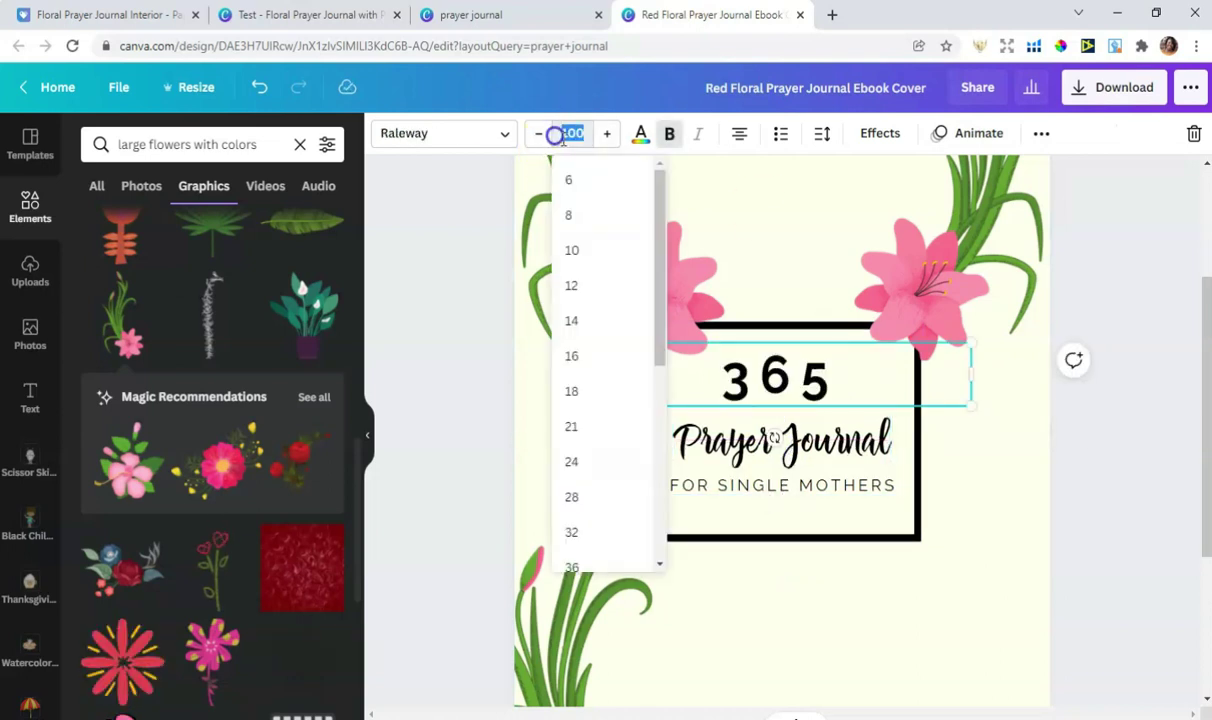
text(140)
key(Return)
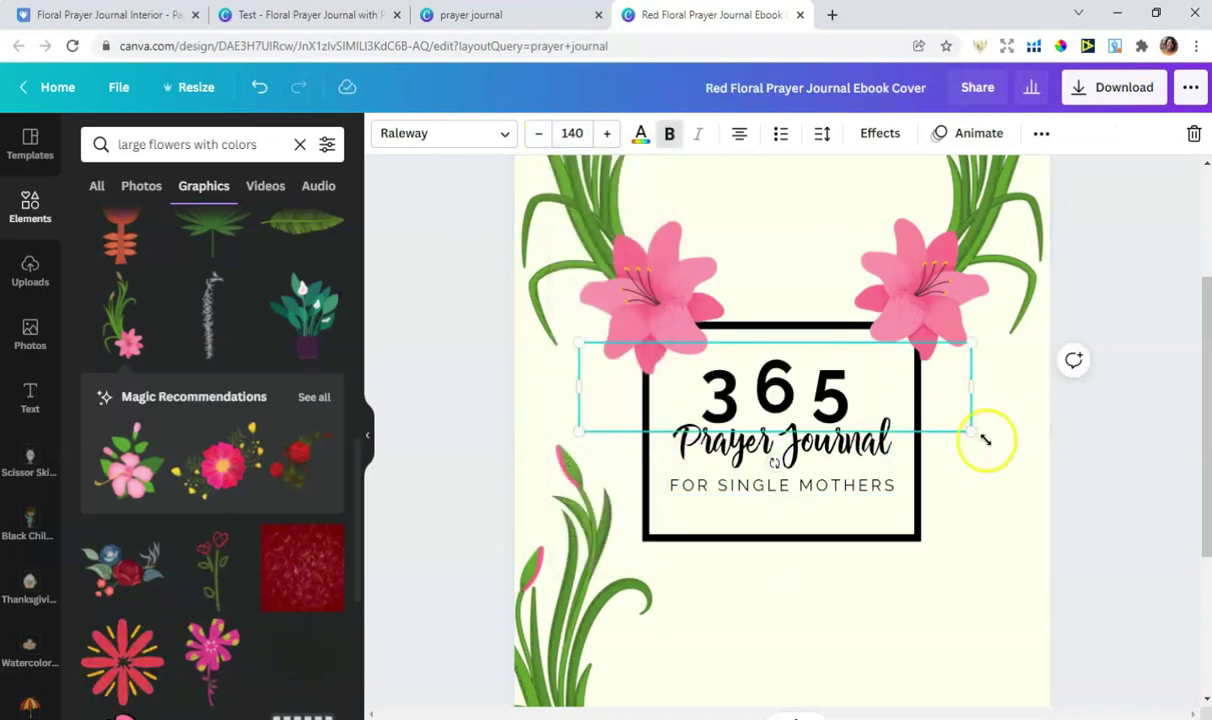
- Move the subtitle and the script heading down in the frame so that they clear the enlarged "365"
drag(825, 487, 798, 490)
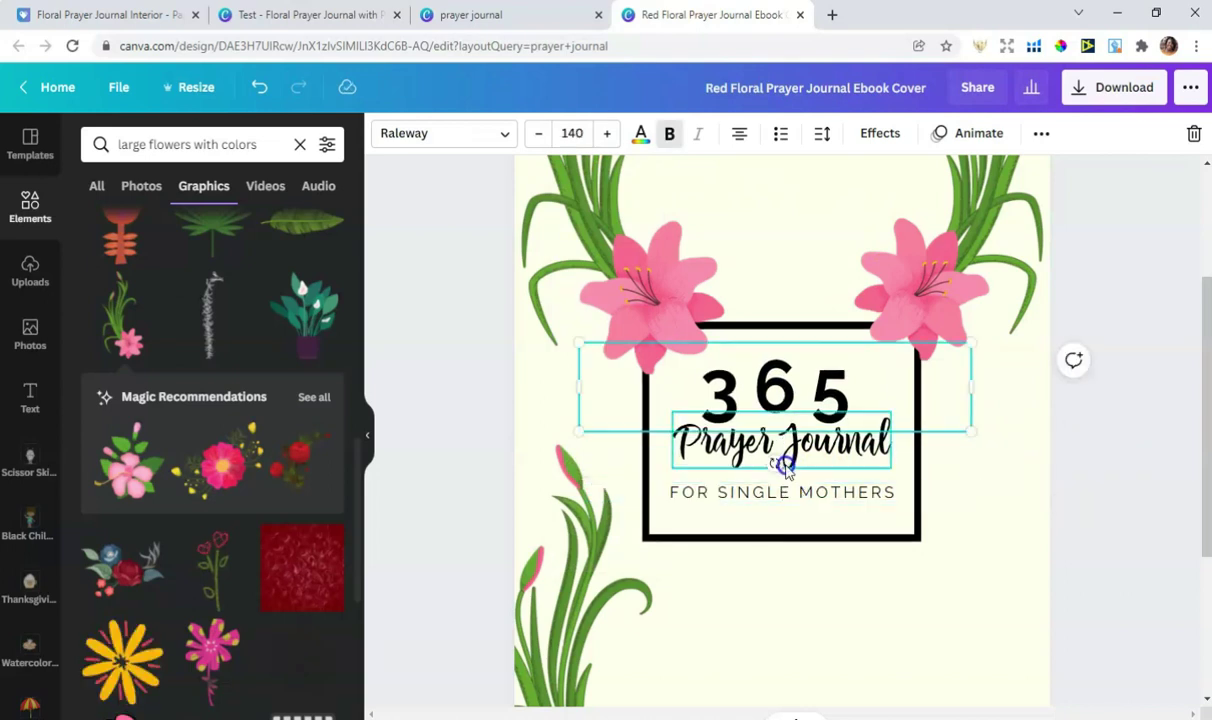
drag(735, 465, 733, 480)
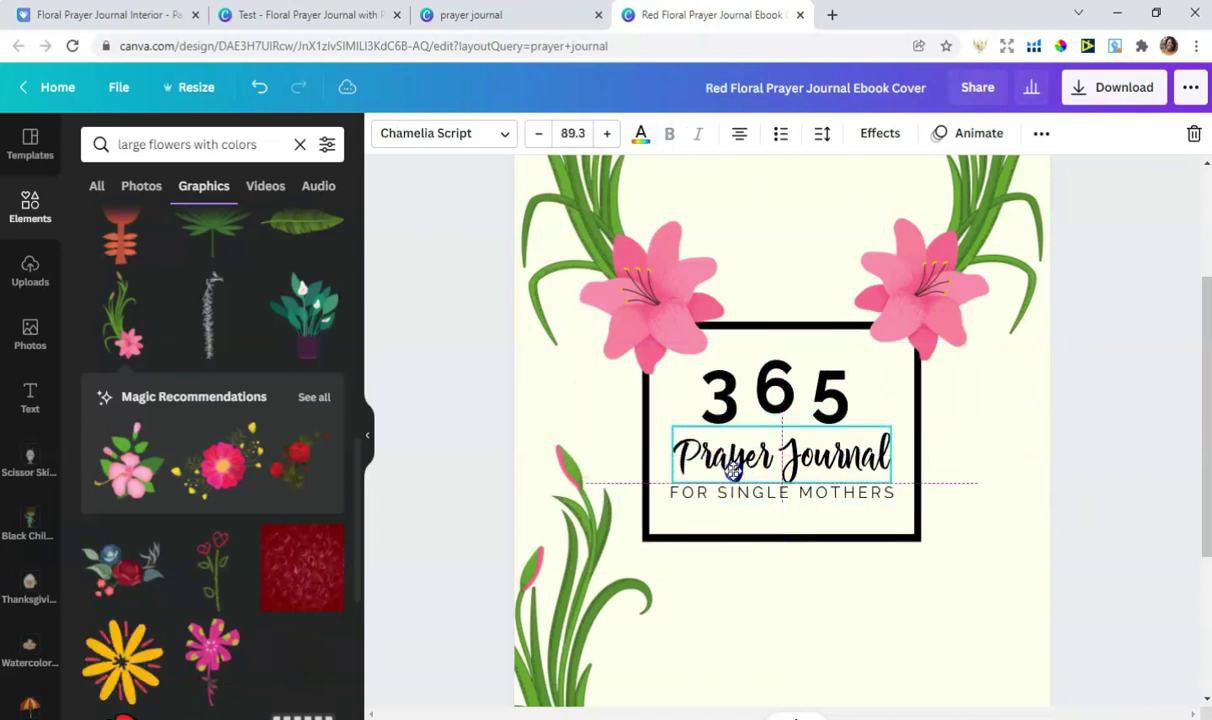
click(818, 503)
drag(818, 503, 818, 509)
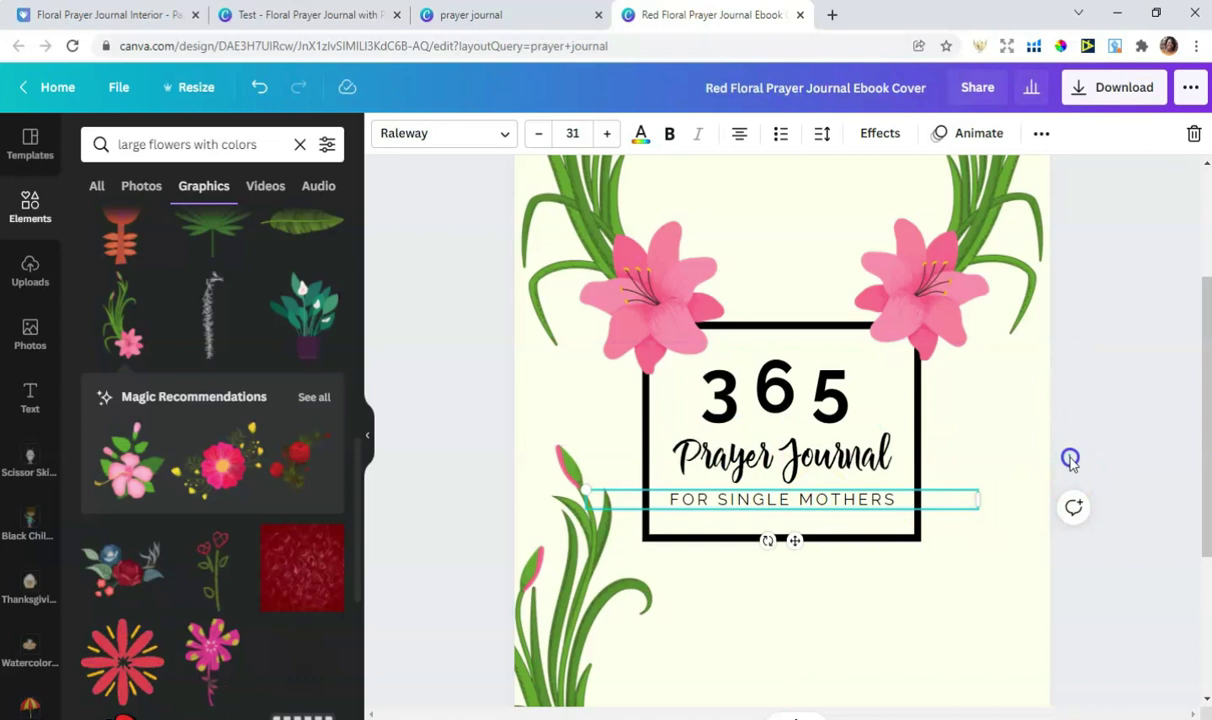
click(1096, 381)
- Enlarge the lower-left lily and shift it so its bloom runs past the cover's bottom edge
scroll(1096, 381, down, 2)
click(815, 325)
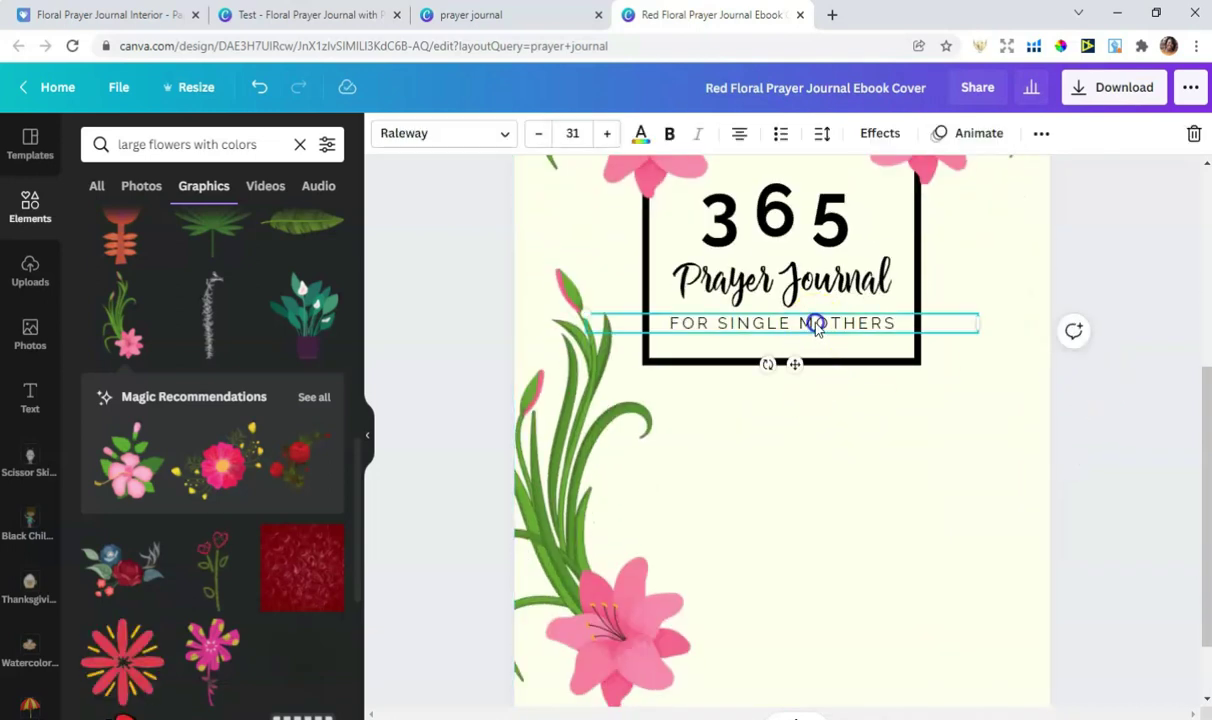
click(628, 520)
scroll(640, 508, down, 1)
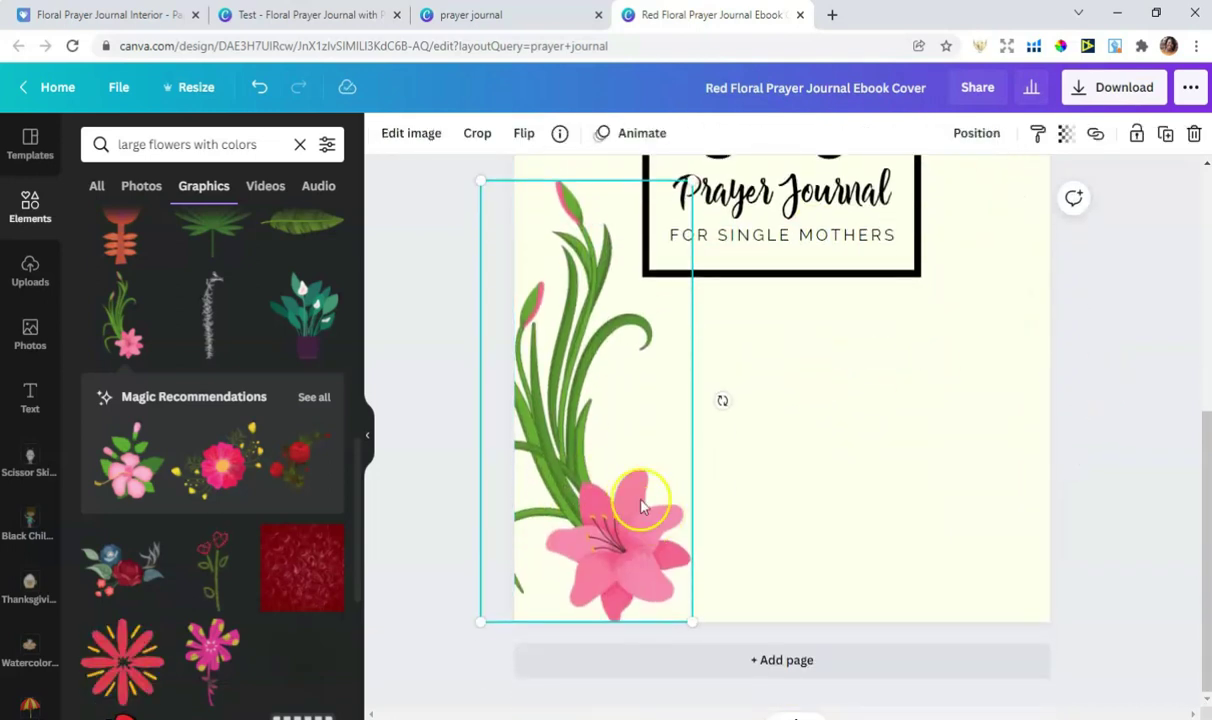
drag(691, 622, 734, 686)
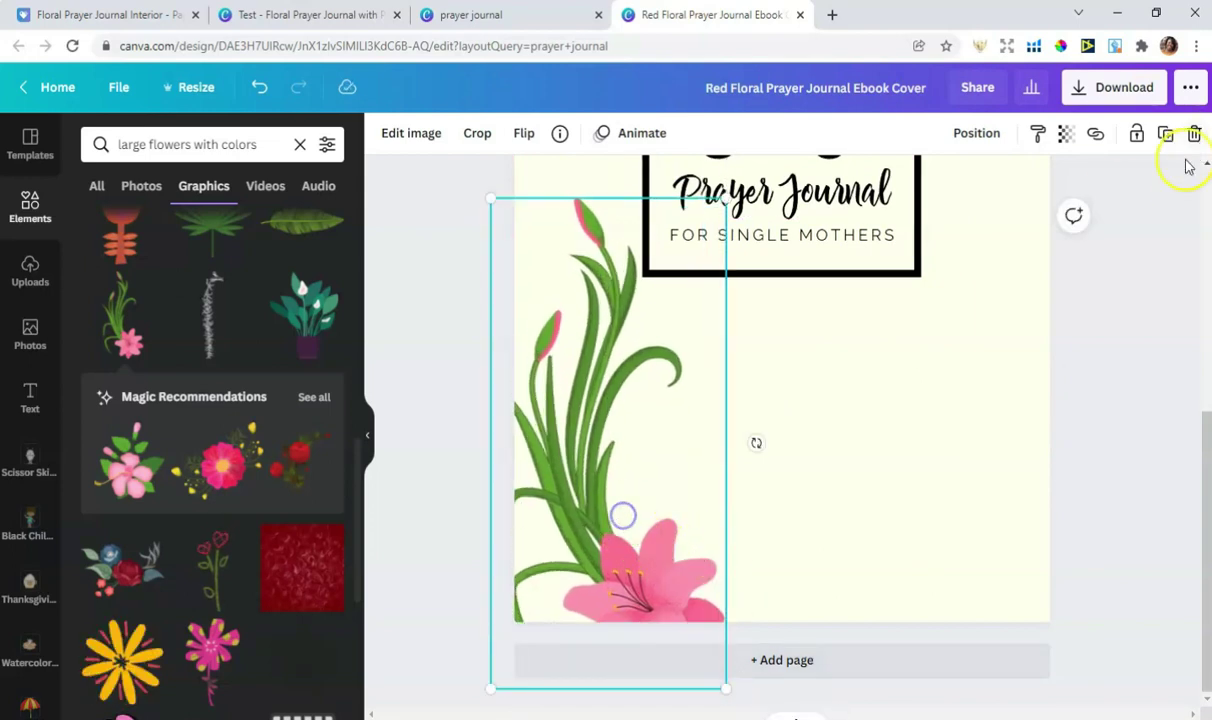
- Duplicate the lower-left lily, place the copy in the cover's lower-right corner and flip it horizontally
click(1163, 135)
drag(683, 487, 984, 478)
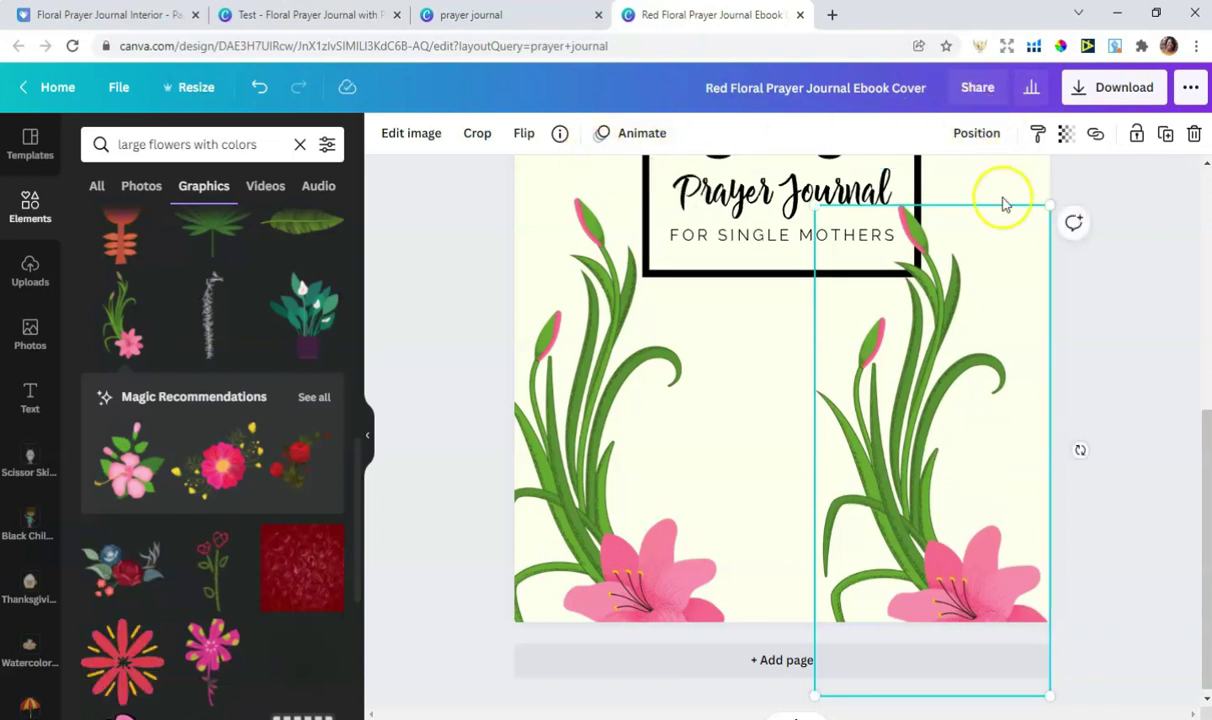
click(1165, 279)
click(984, 374)
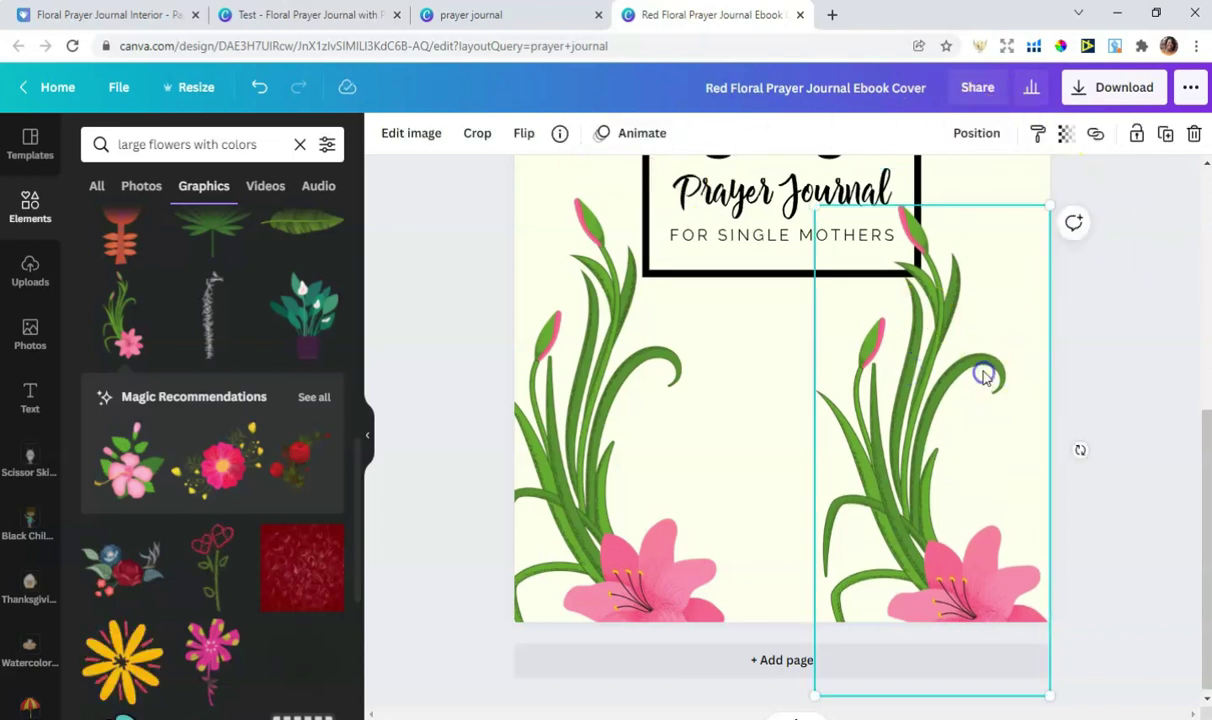
click(984, 137)
click(893, 493)
scroll(975, 445, up, 1)
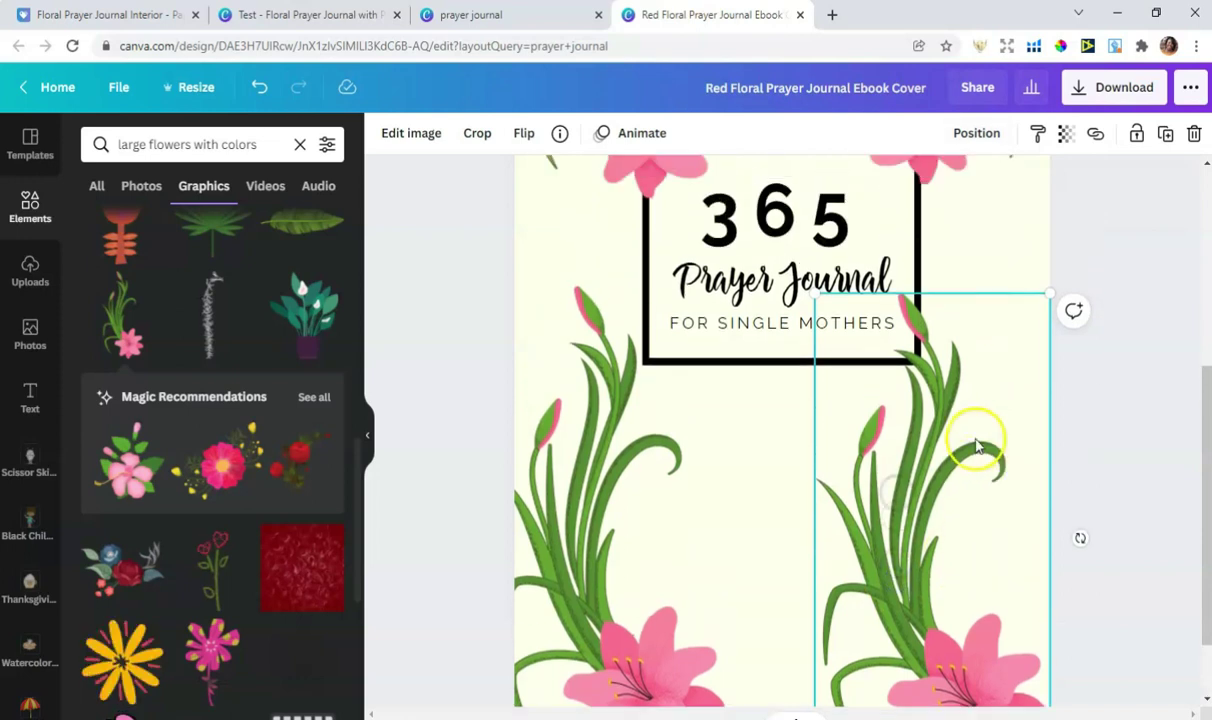
click(535, 135)
click(576, 200)
scroll(1157, 333, down, 1)
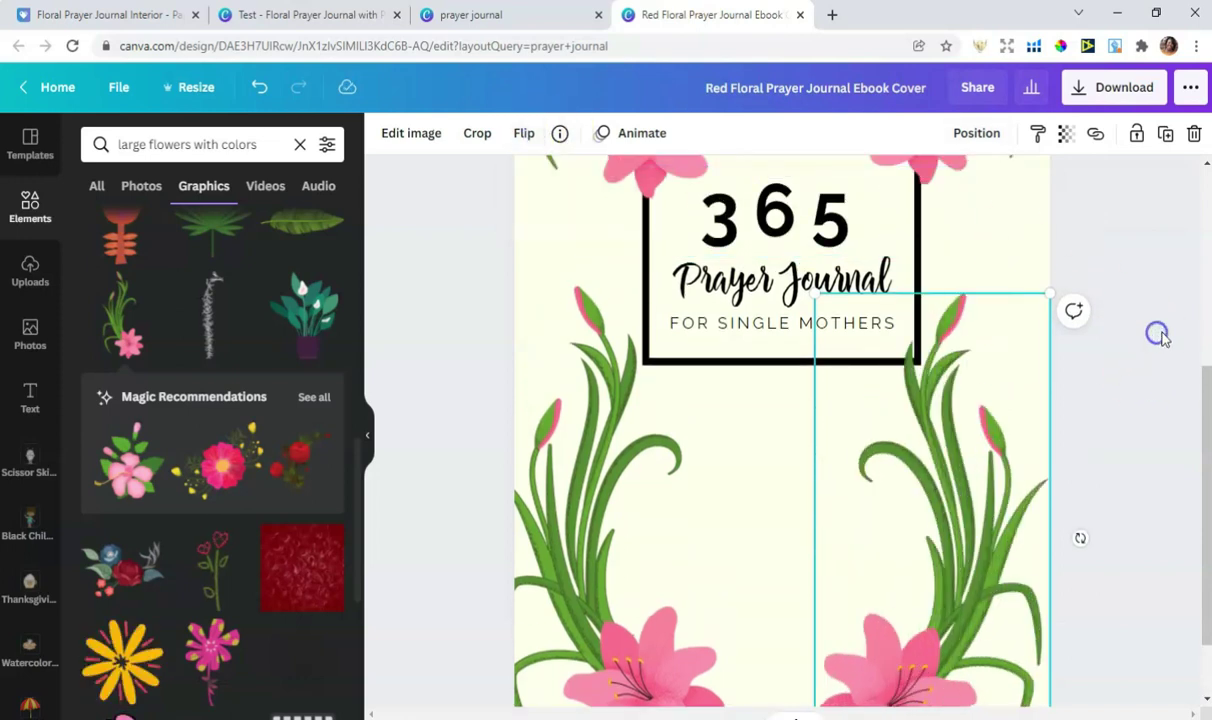
- Enlarge the lower-right lily to about 673 by 1,346 and make the upper-right lily slightly larger past the cover's edge
drag(1066, 200, 1098, 183)
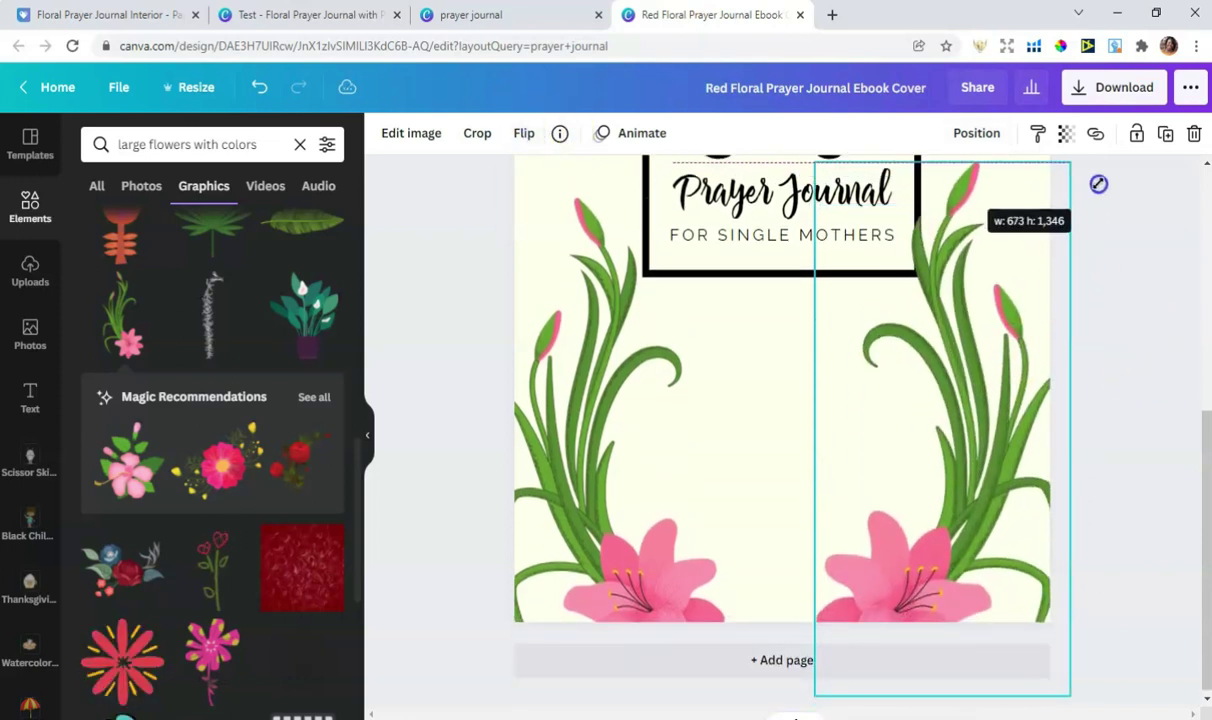
key(ctrl+z)
scroll(1125, 320, up, 5)
click(1036, 338)
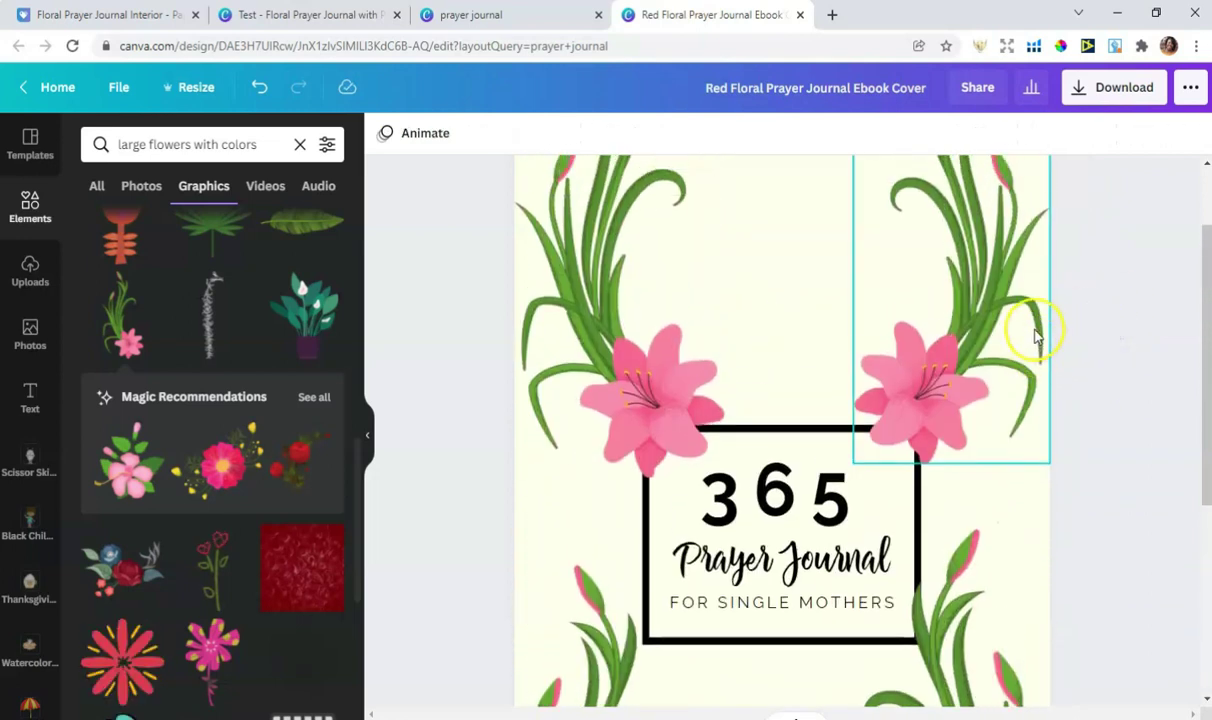
drag(1043, 158, 1075, 140)
- Shift the upper-left lily slightly outward to balance the upper-right one, and check the whole cover
click(607, 282)
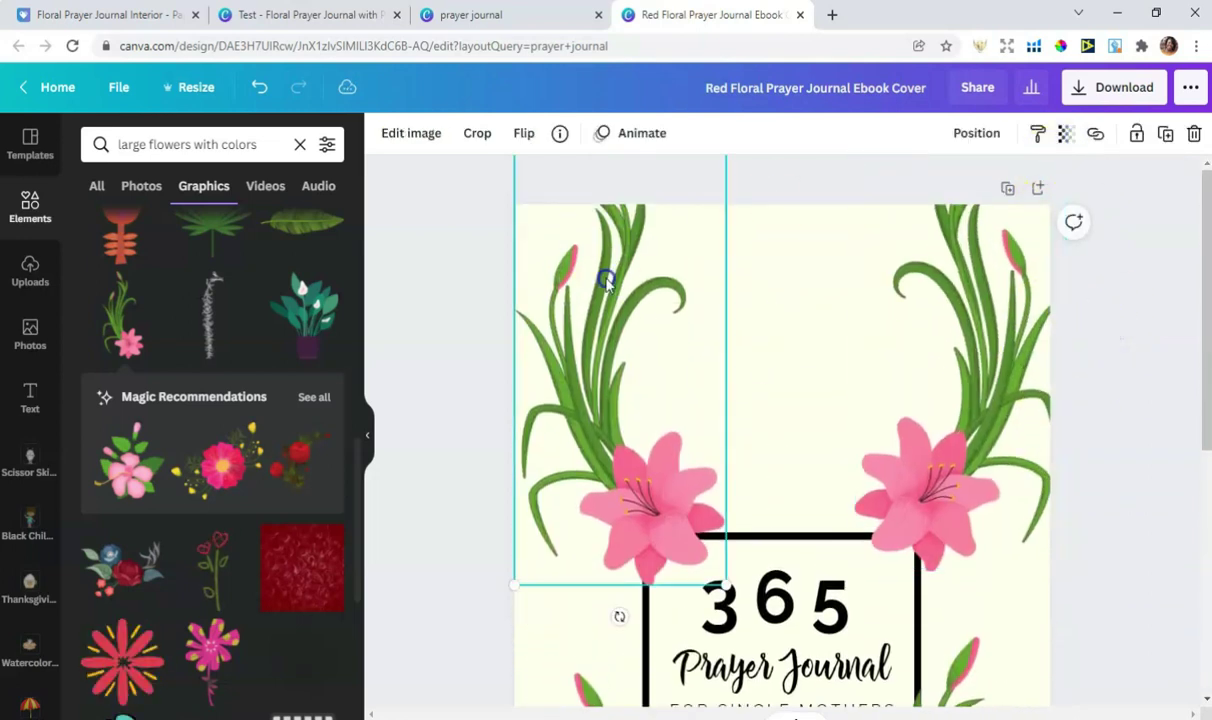
scroll(541, 249, down, 2)
scroll(541, 249, up, 2)
click(464, 305)
drag(570, 320, 560, 325)
click(1150, 400)
scroll(1155, 395, down, 5)
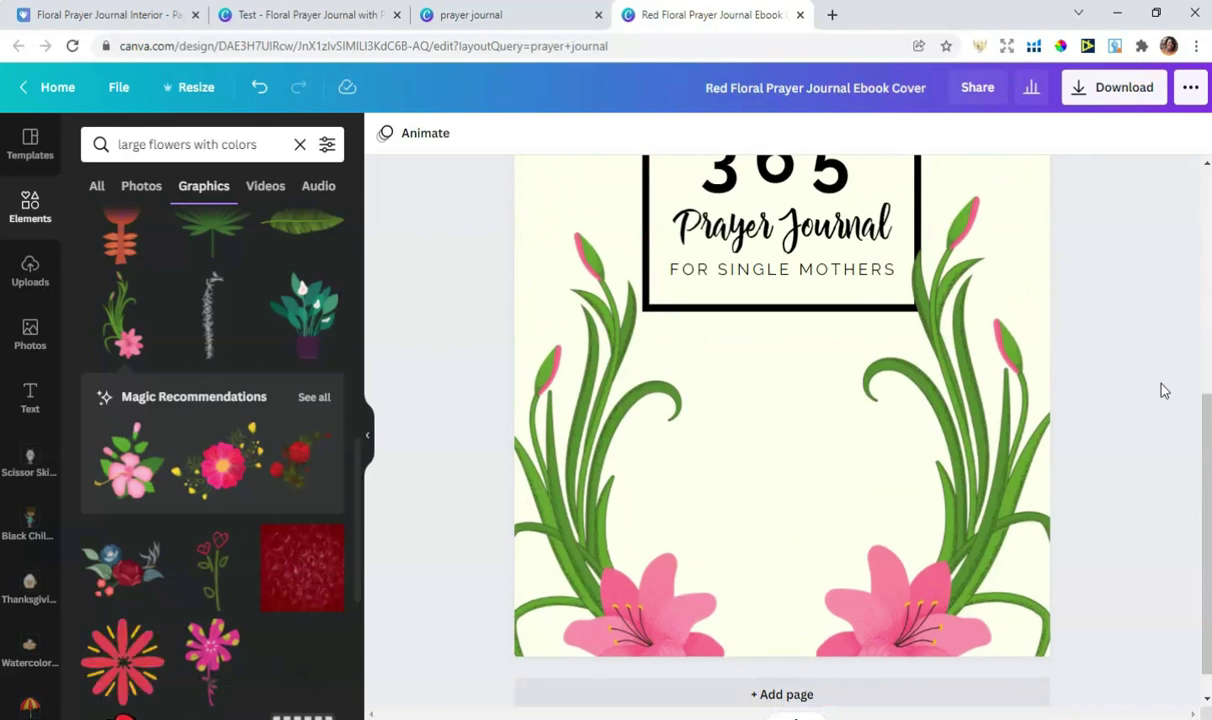
scroll(1163, 391, up, 2)
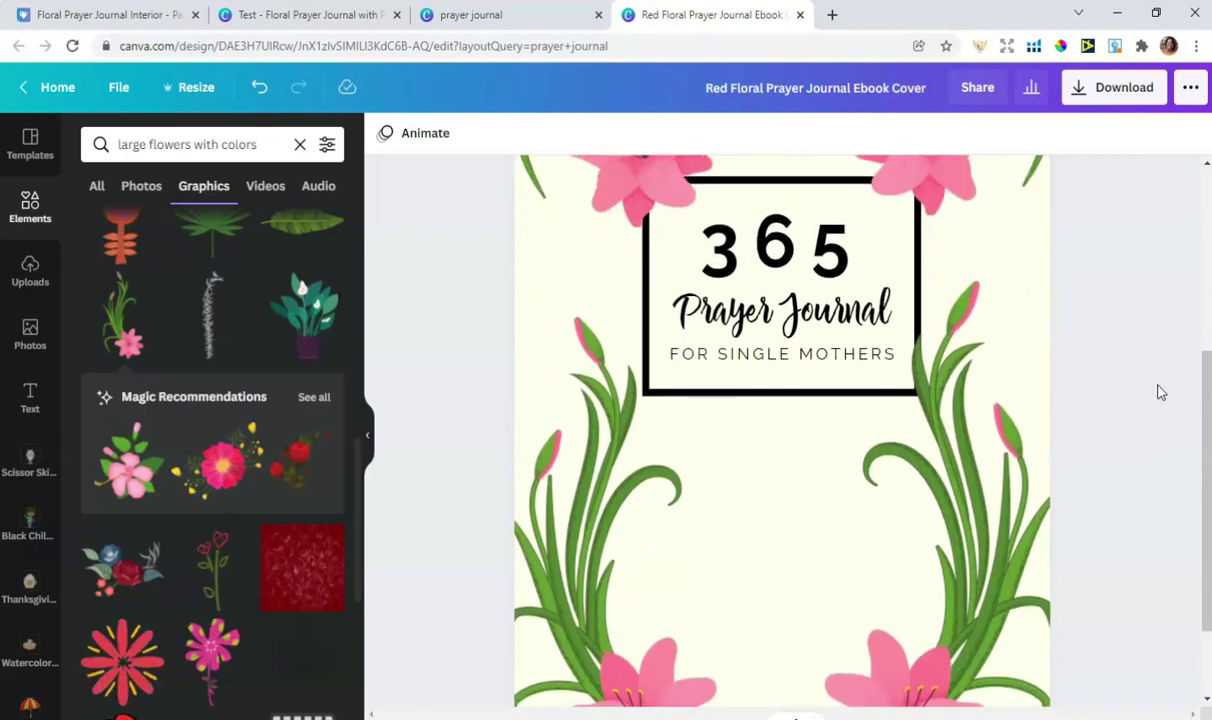
- Apply the bright pink from the Sewing Color Palette to the cover background and lighten it to a pale pink-lavender tint
scroll(1158, 392, up, 2)
click(1036, 390)
click(1040, 338)
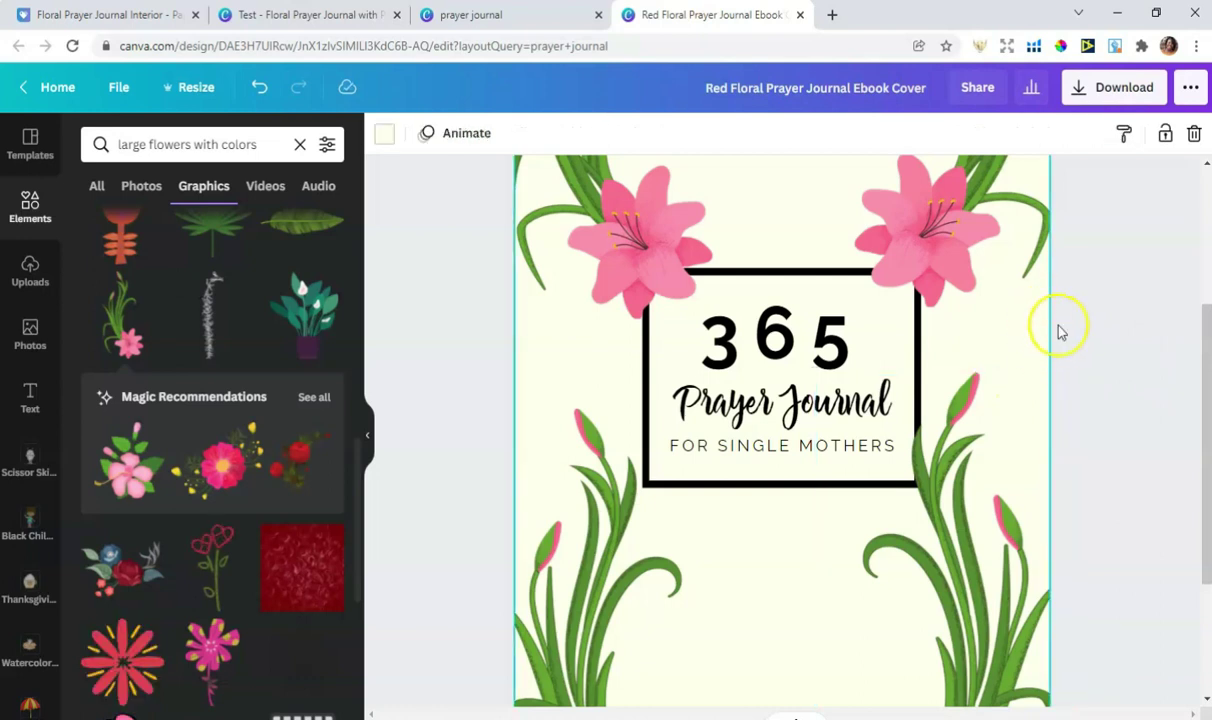
click(384, 133)
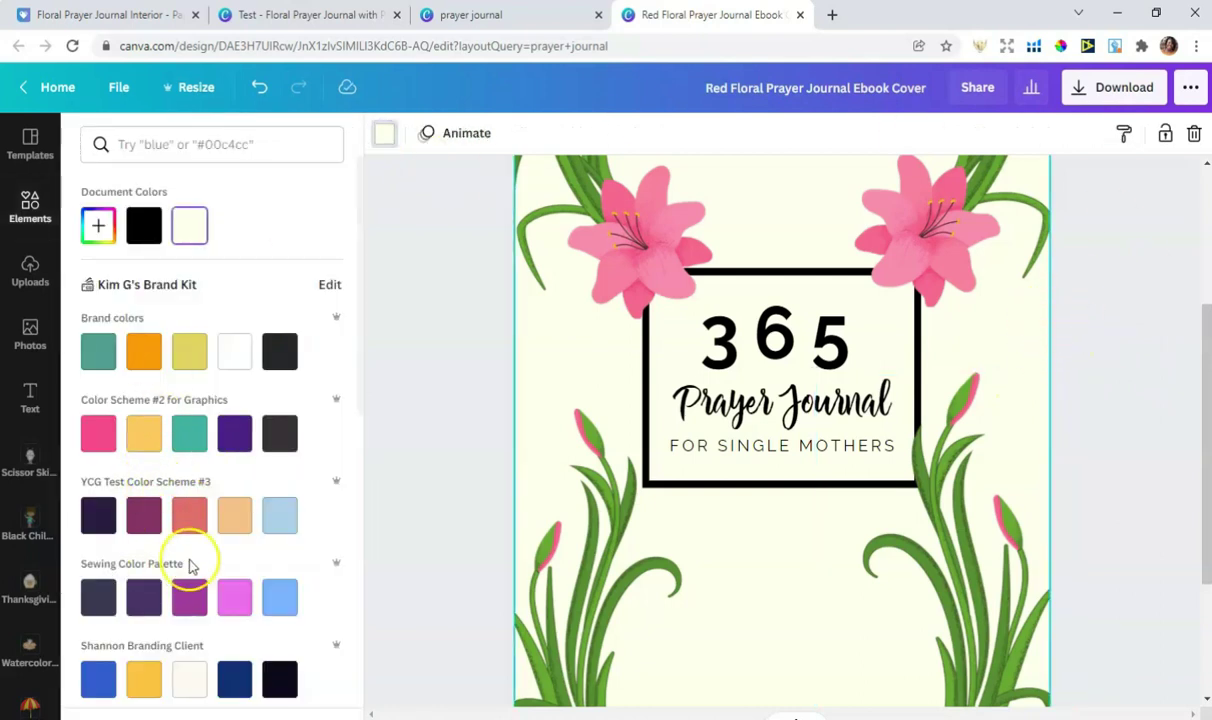
click(233, 602)
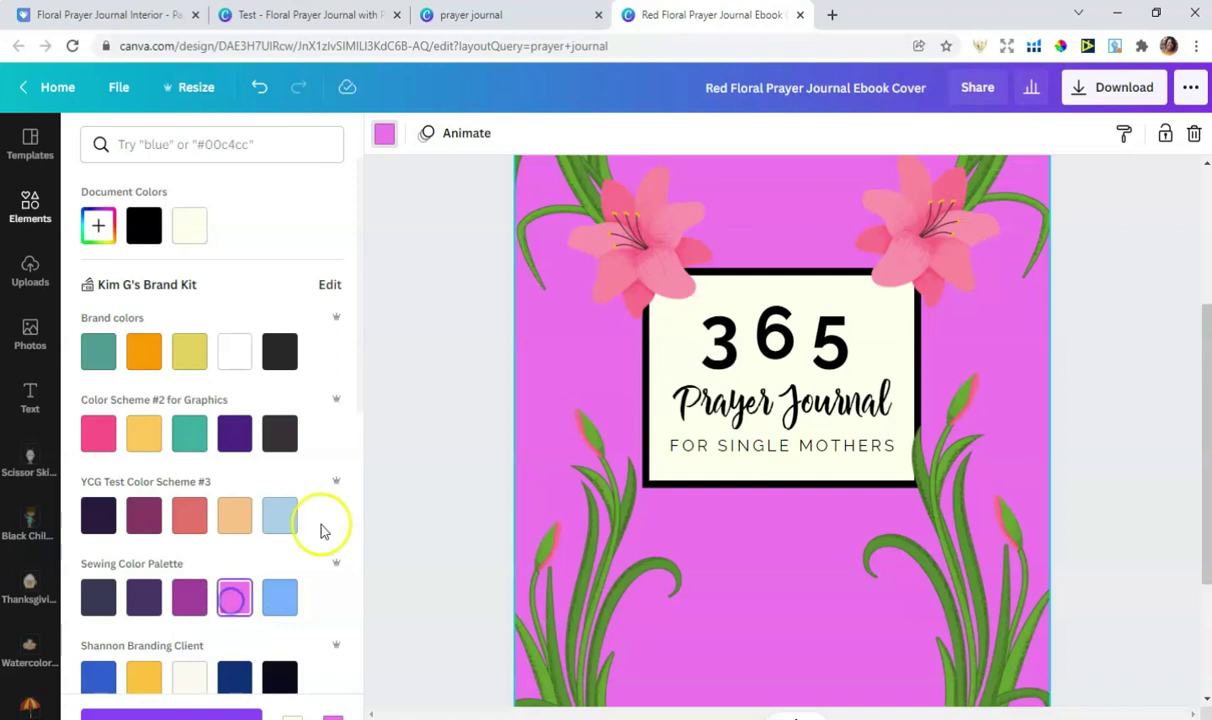
click(98, 228)
drag(192, 327, 118, 268)
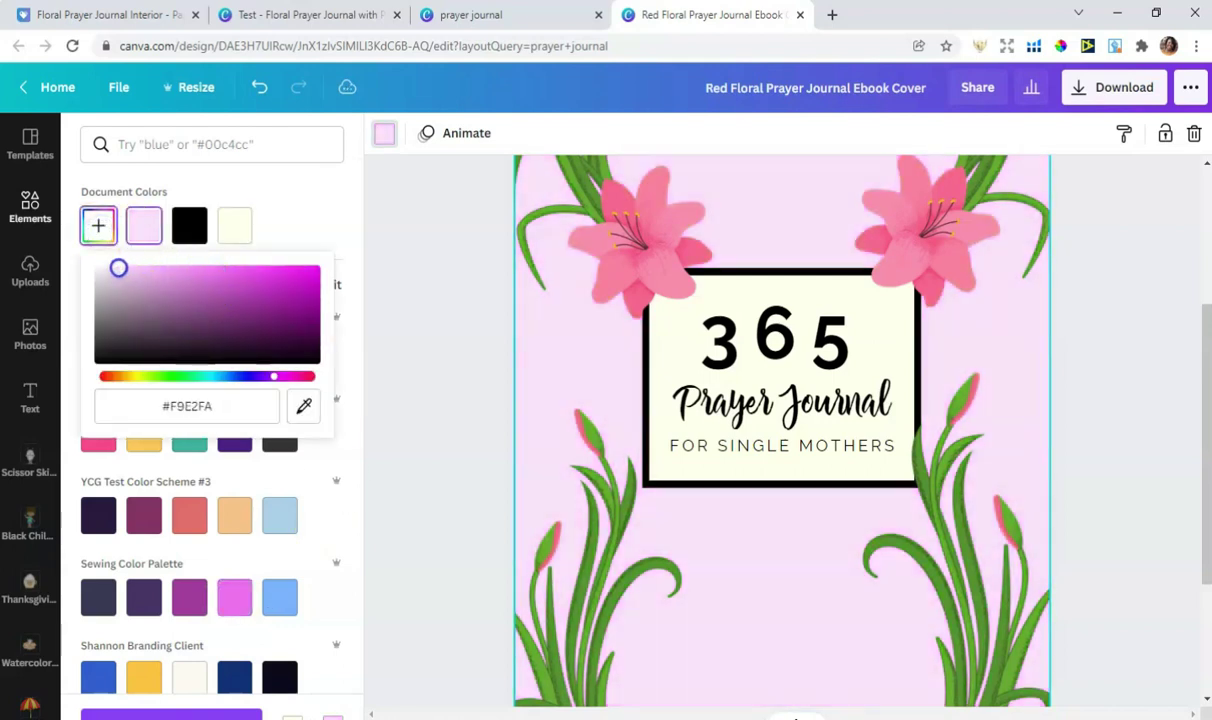
click(1104, 376)
scroll(1124, 355, down, 3)
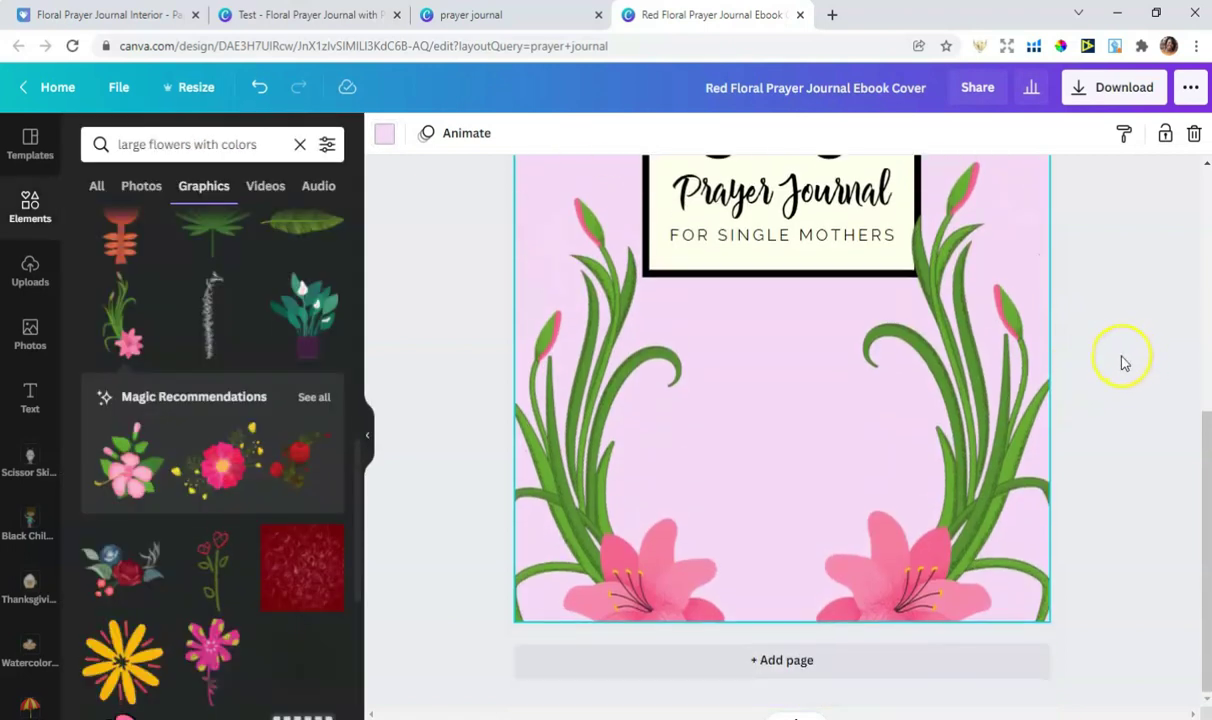
click(1112, 358)
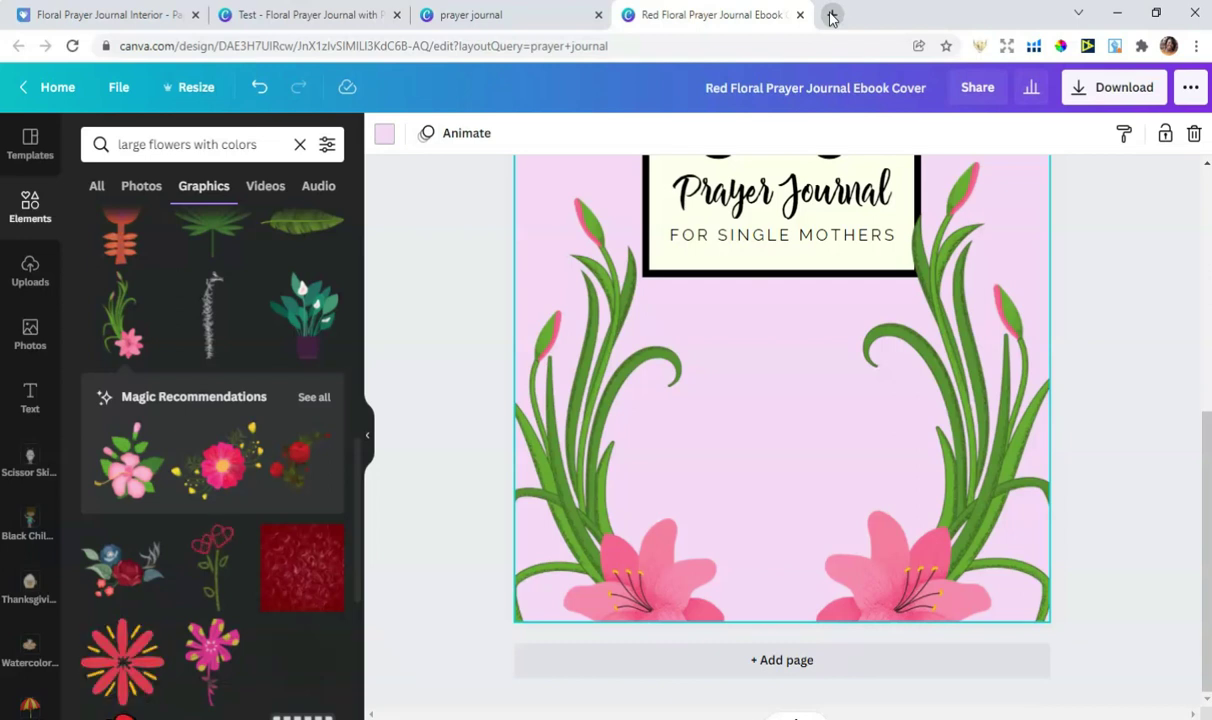
- Create a resized copy of the cover design at 12.52 × 9.25 in
click(196, 88)
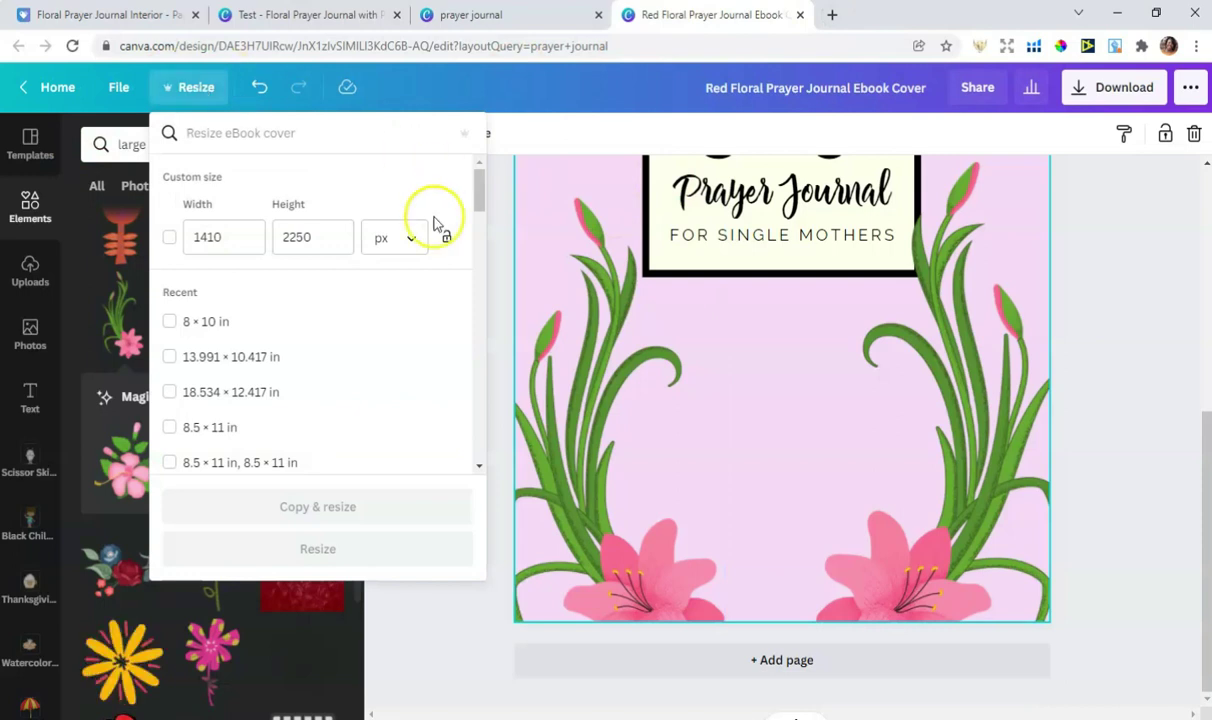
click(408, 240)
click(382, 276)
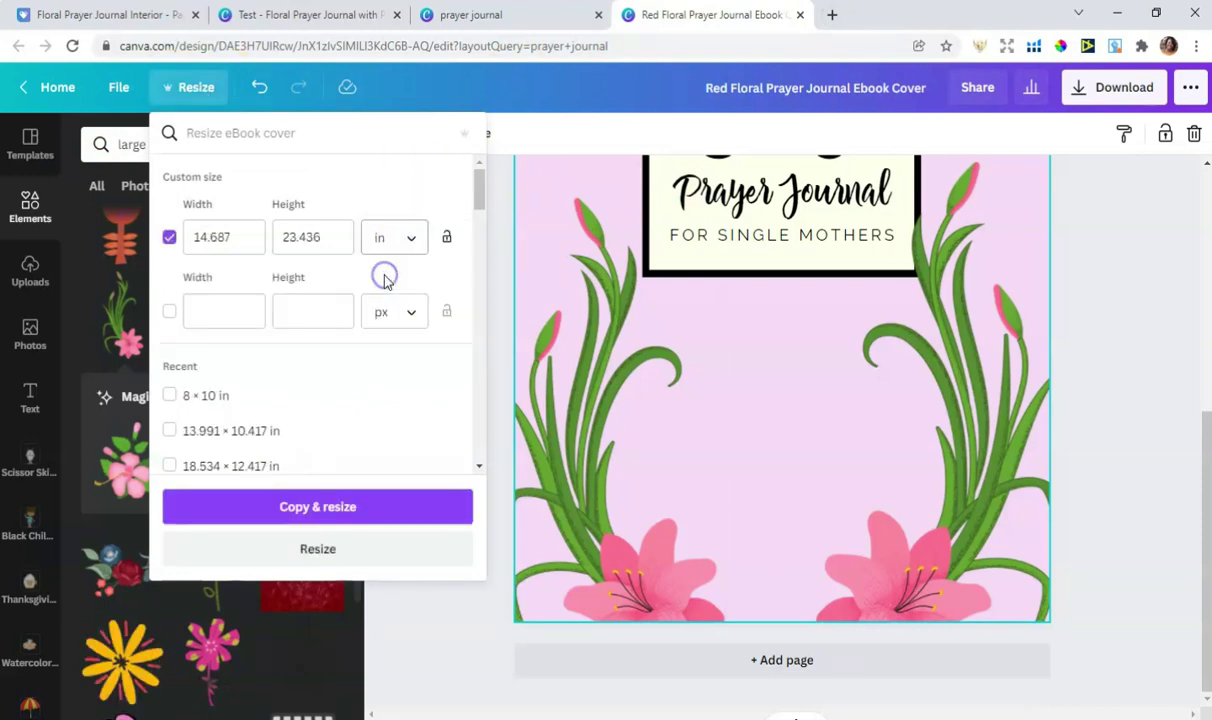
double_click(200, 232)
text(12)
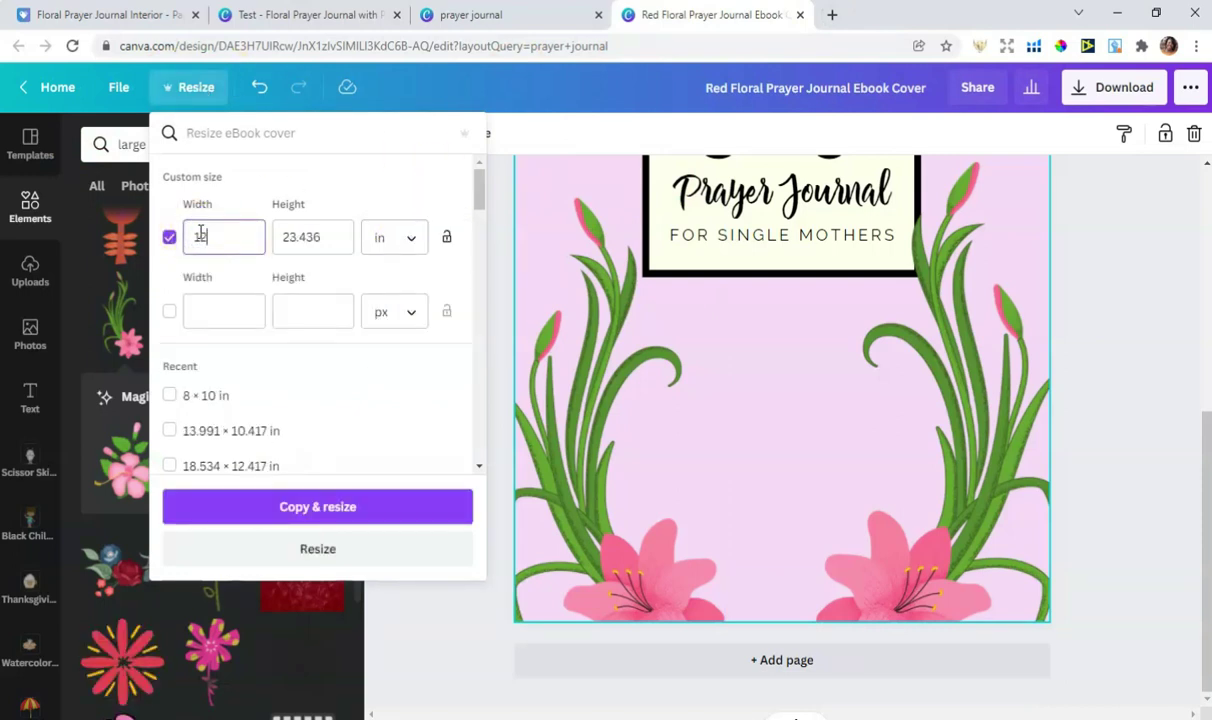
text(.52)
double_click(305, 237)
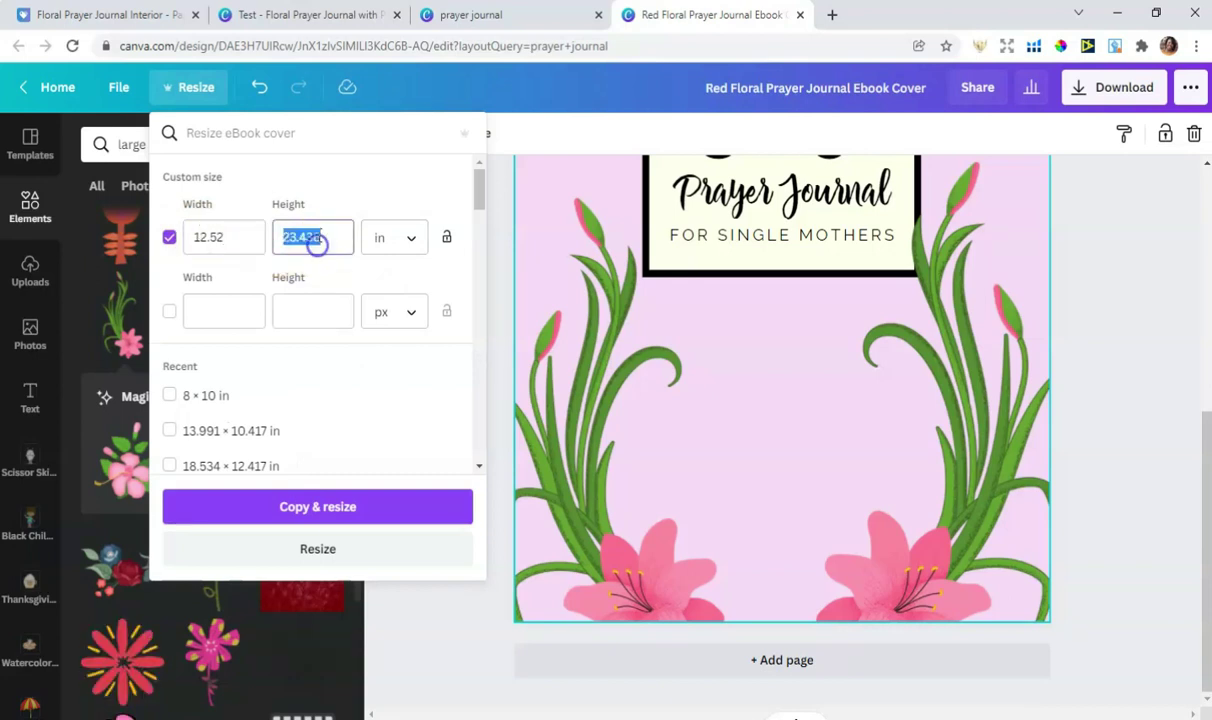
text(9.25)
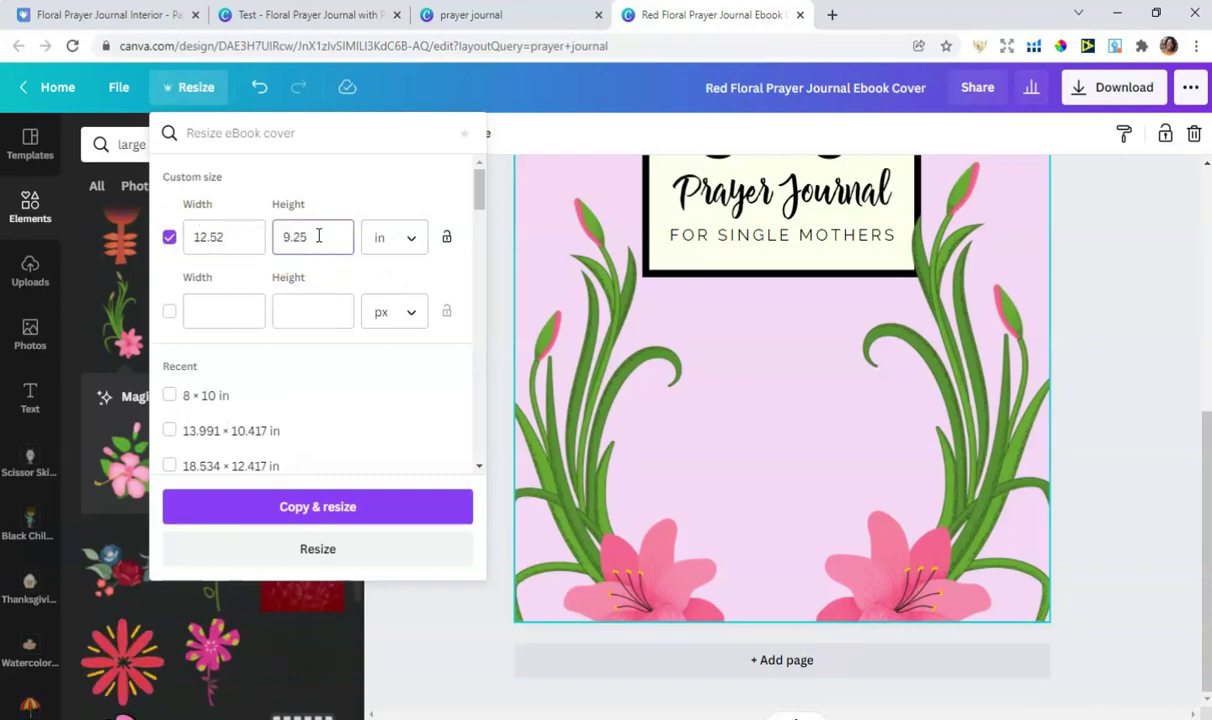
click(335, 512)
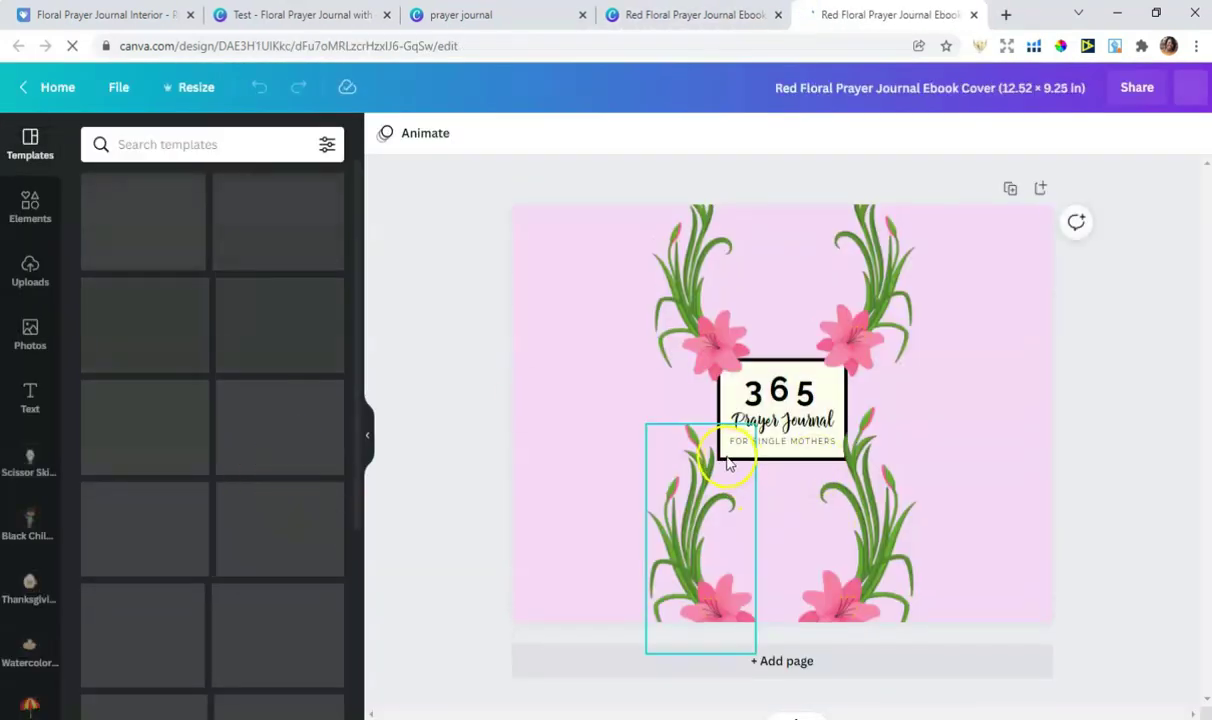
- Group all the lilies and the title box, and move the group to the right half as the front cover
click(605, 472)
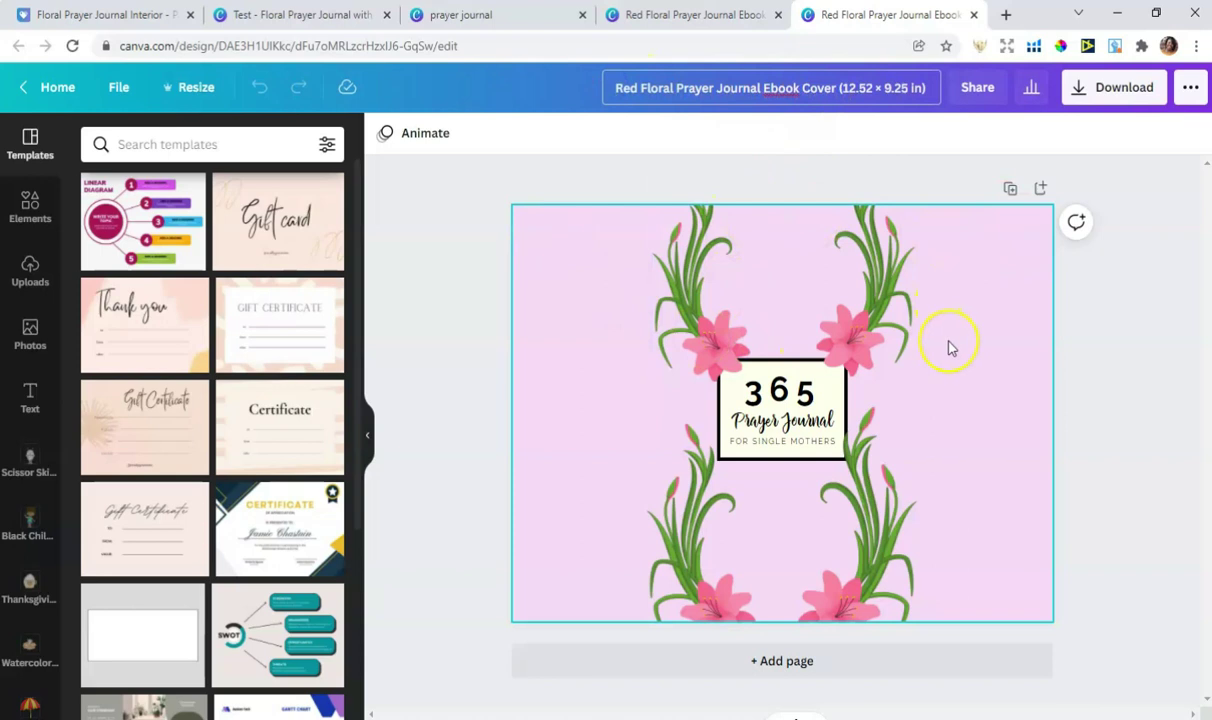
drag(638, 199, 916, 628)
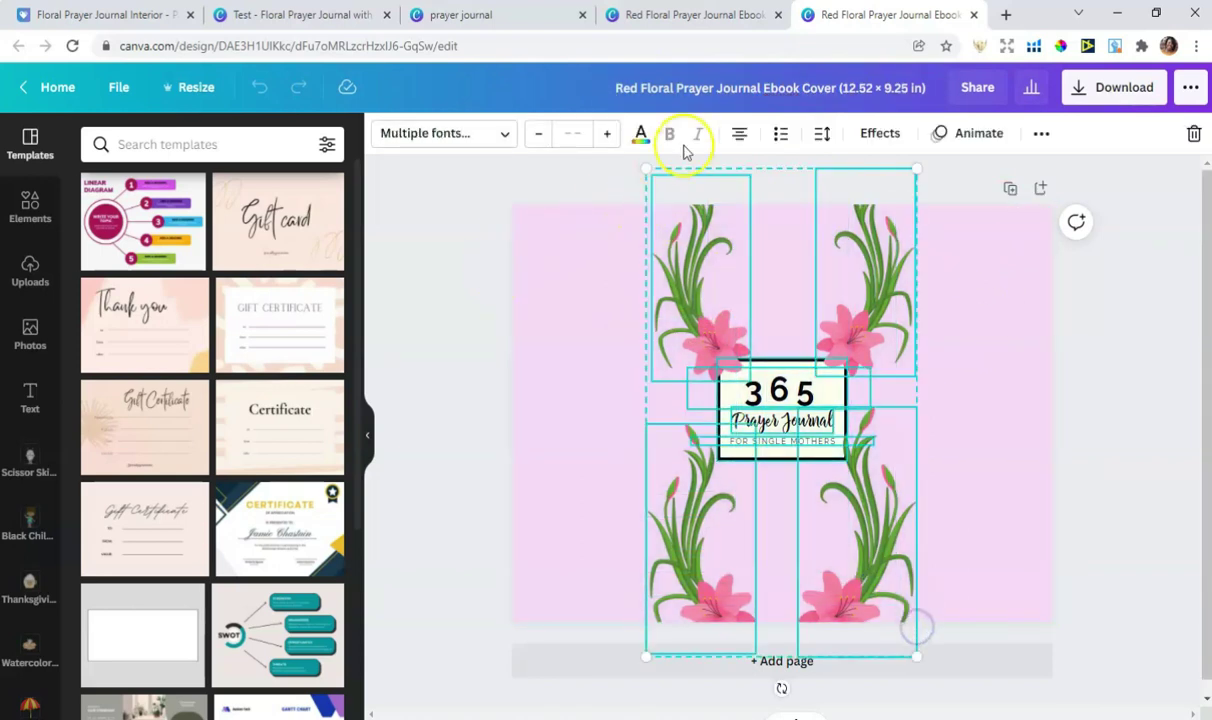
click(1041, 135)
click(815, 176)
drag(803, 398, 934, 401)
click(650, 353)
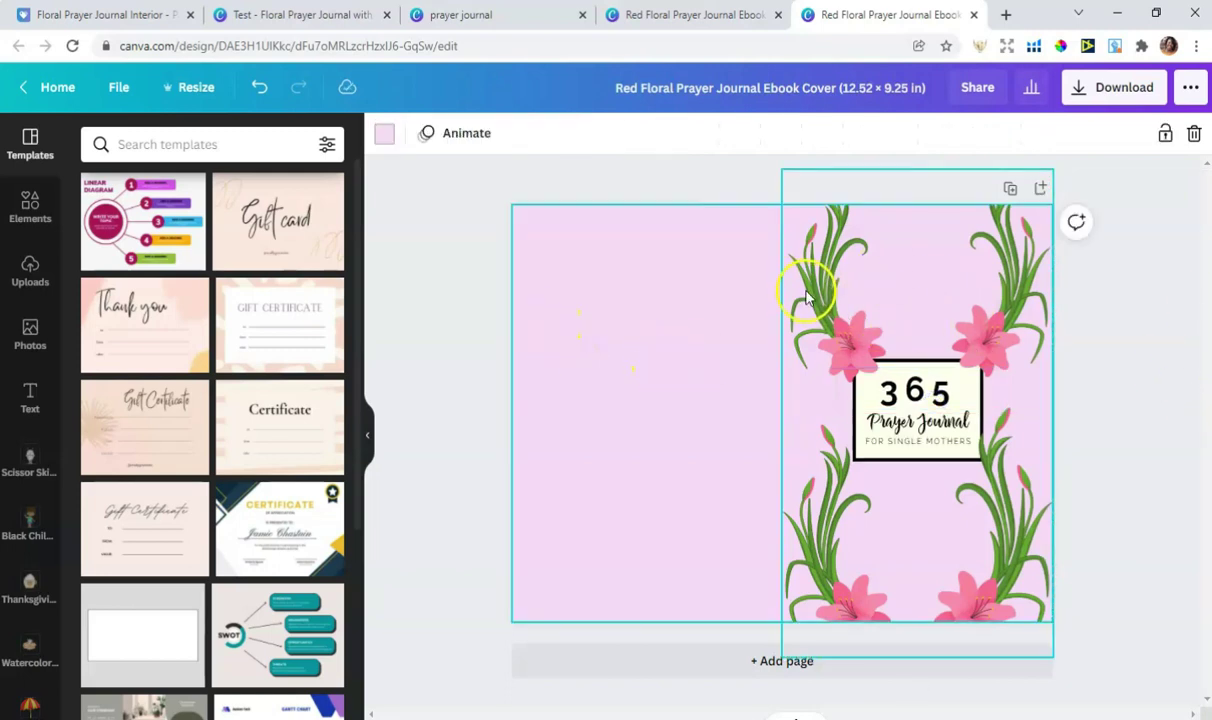
click(800, 255)
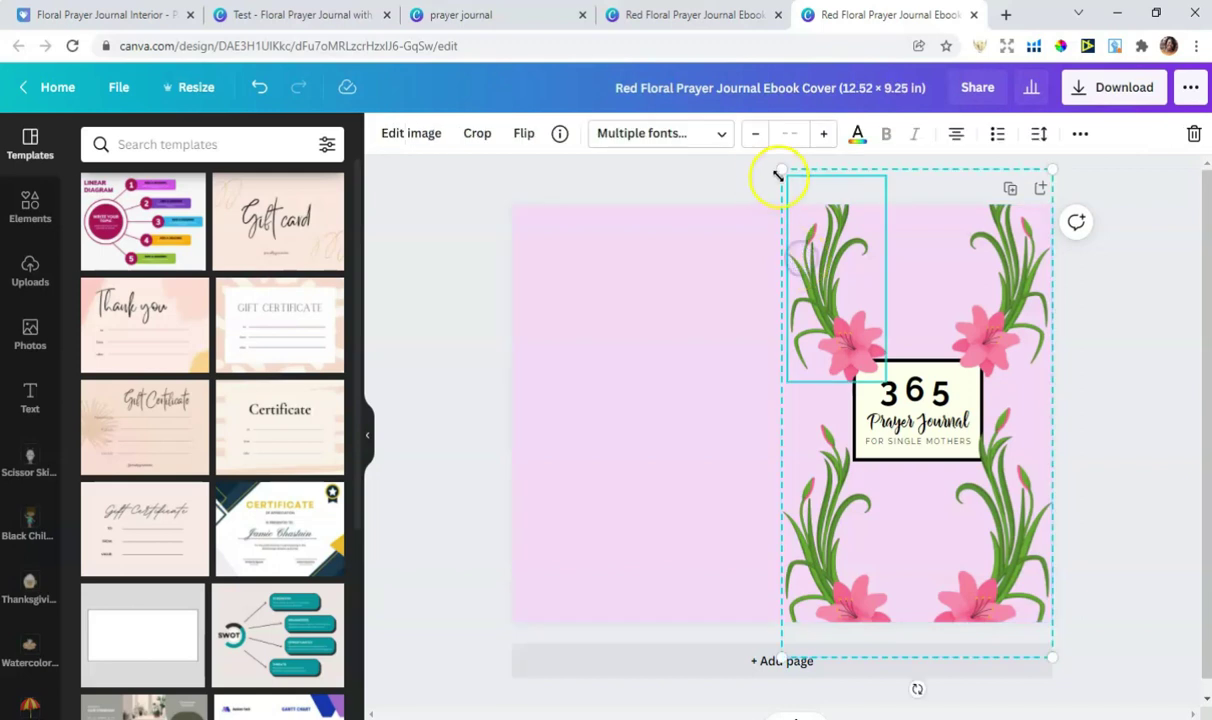
mouse_move(782, 173)
mouse_down()
mouse_move(733, 160)
mouse_move(762, 187)
mouse_up()
click(1168, 498)
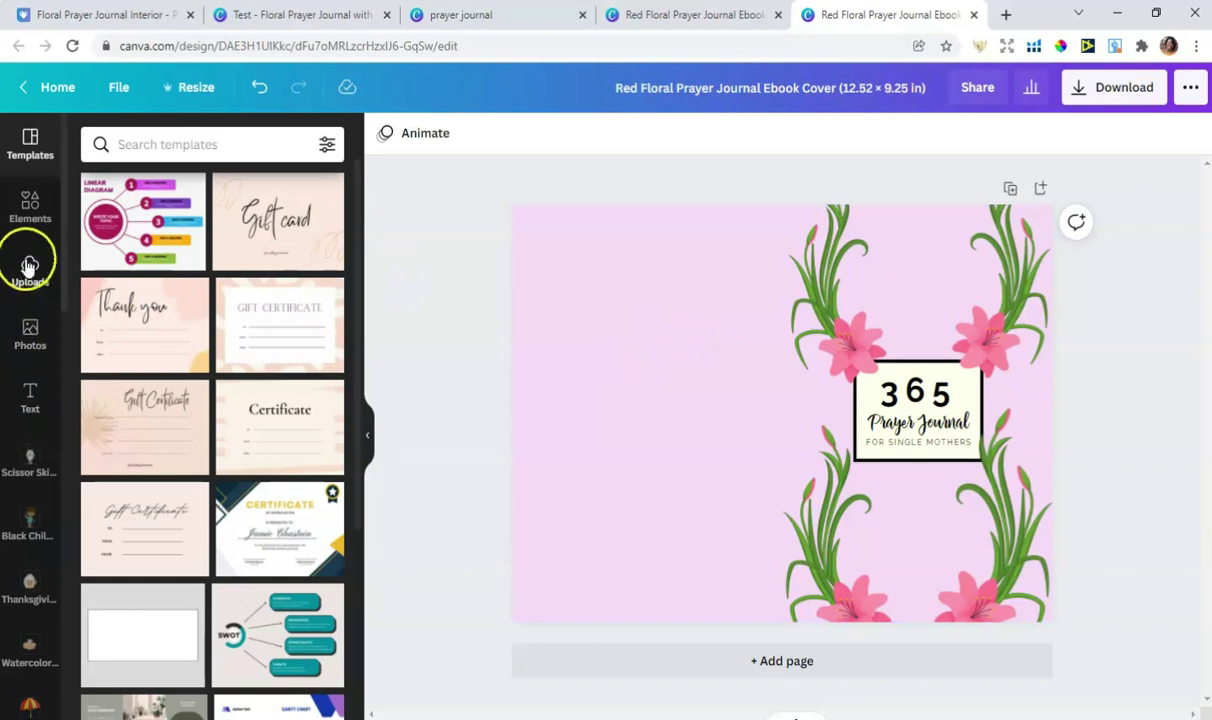
- Add the recently used pink lily, shrink it to a small accent and place it near the middle of the back cover
click(28, 208)
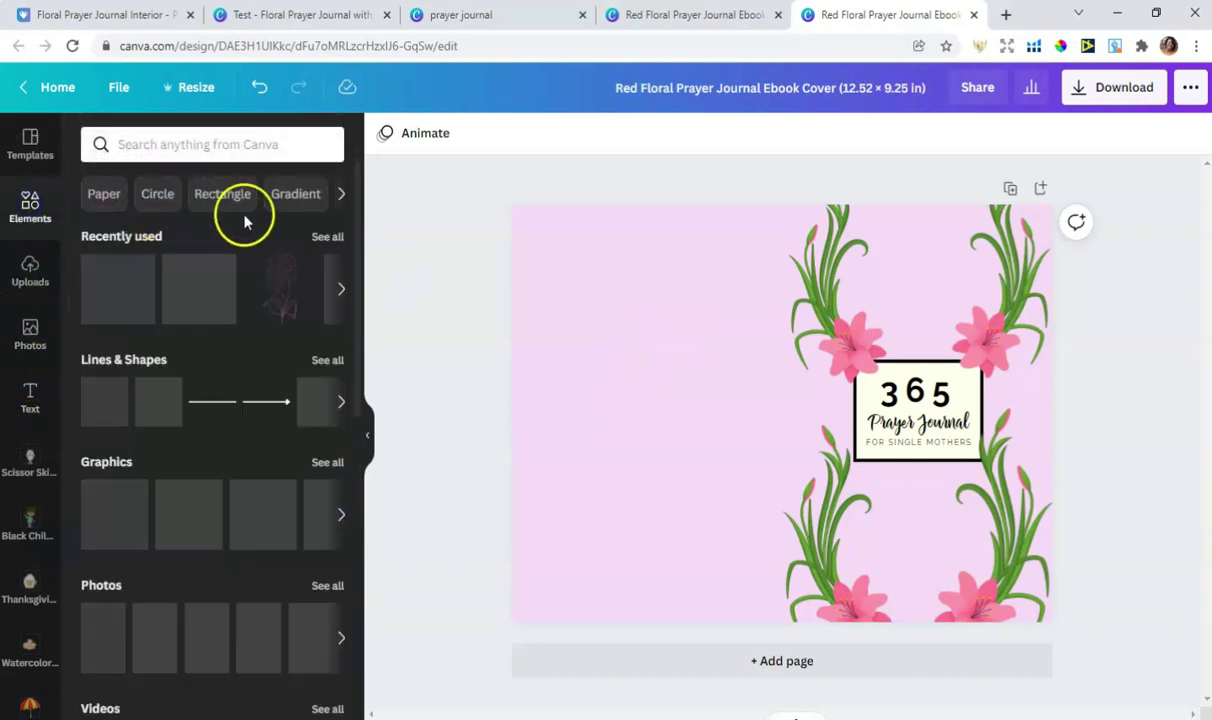
click(118, 318)
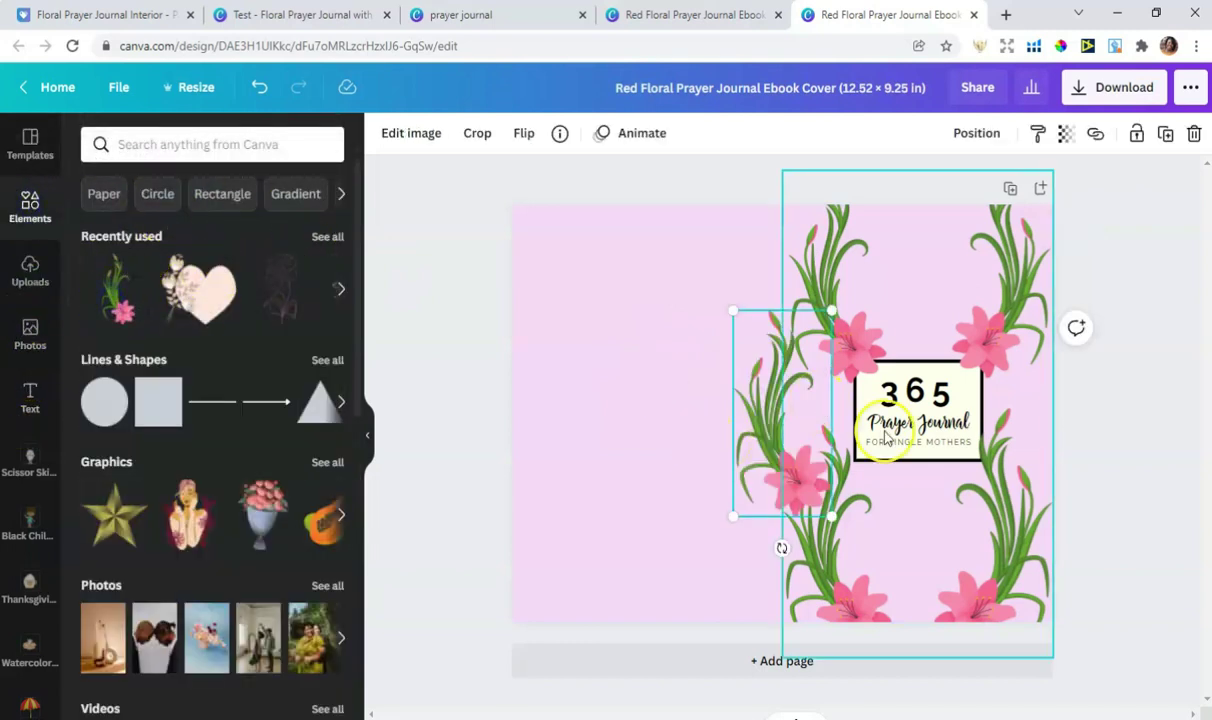
drag(785, 513, 721, 400)
drag(745, 353, 644, 372)
key(ctrl+plus)
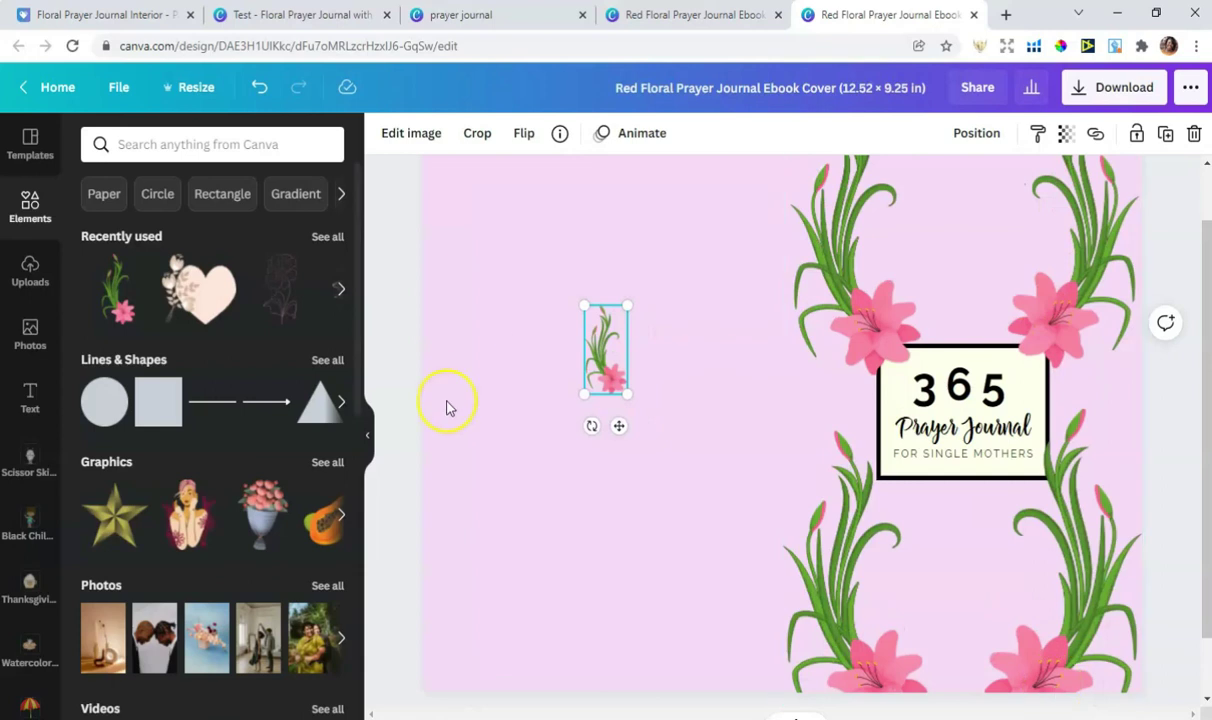
click(389, 362)
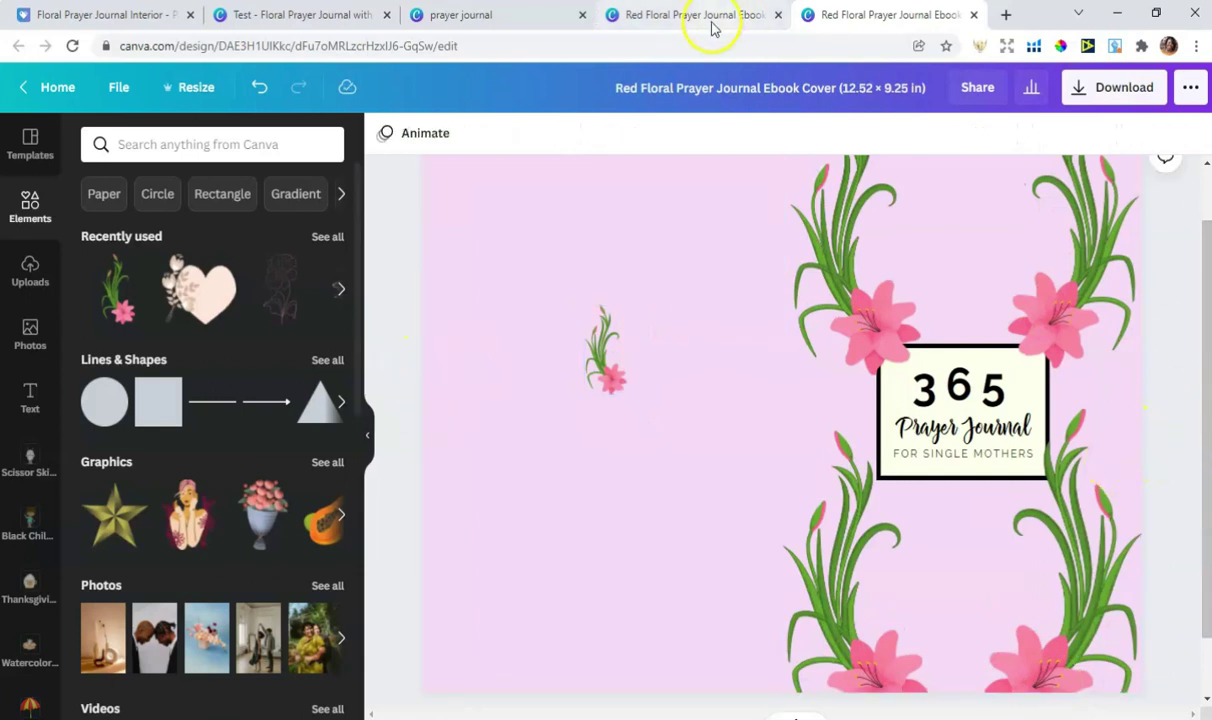
- Close the original ebook cover design and reorder the browser so the 12.52 × 9.25 in cover sits beside the test interior
click(778, 14)
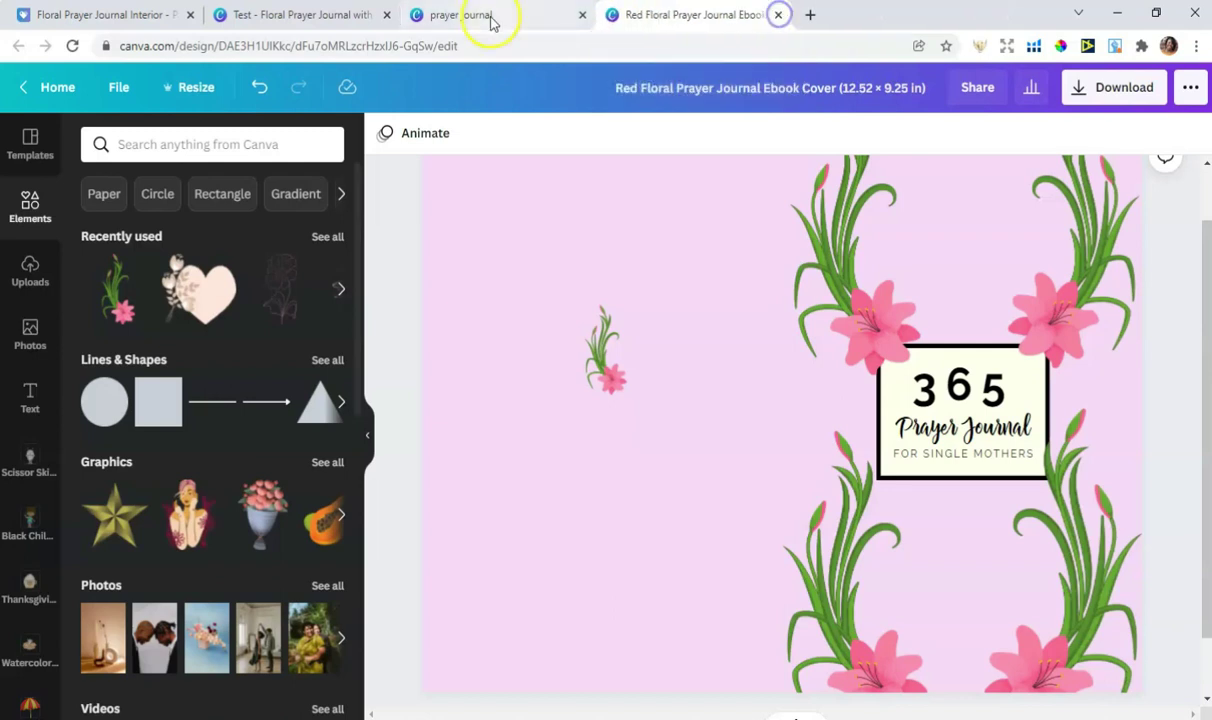
click(270, 14)
click(700, 10)
drag(700, 10, 515, 15)
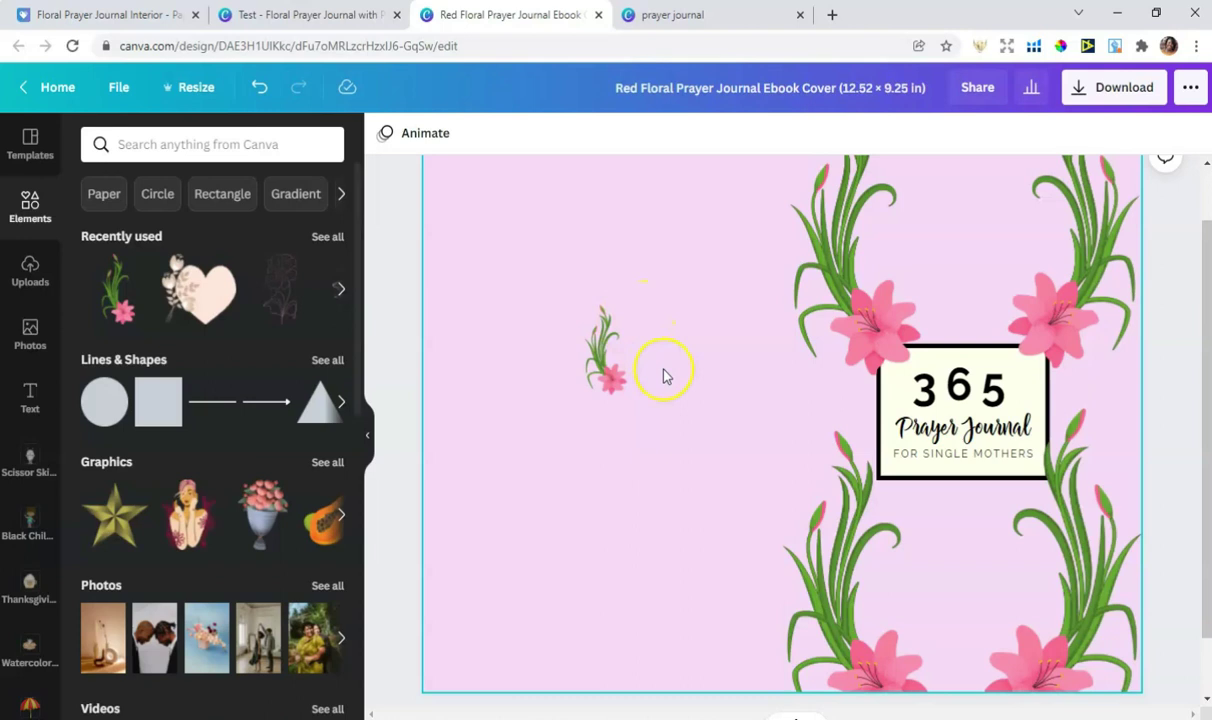
- Search the uploads for 6X9 and add the 6 × 9 in paperback cover template with the 0.23 in spine
click(30, 210)
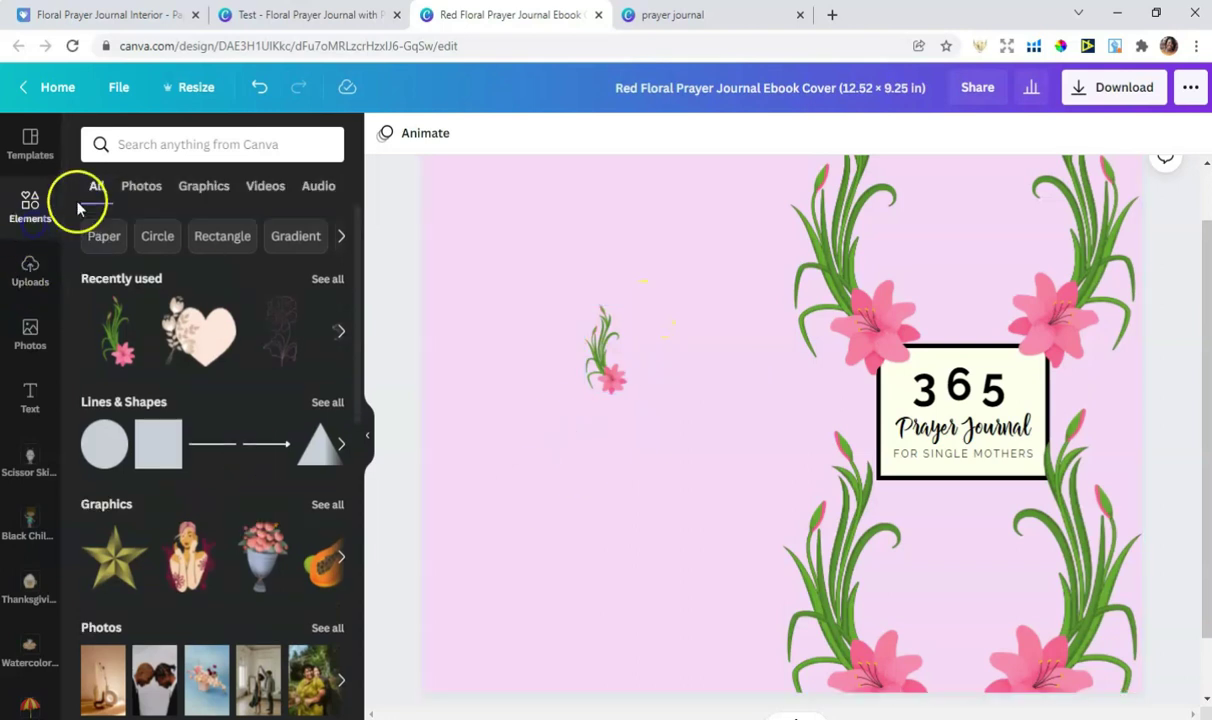
click(30, 290)
click(156, 144)
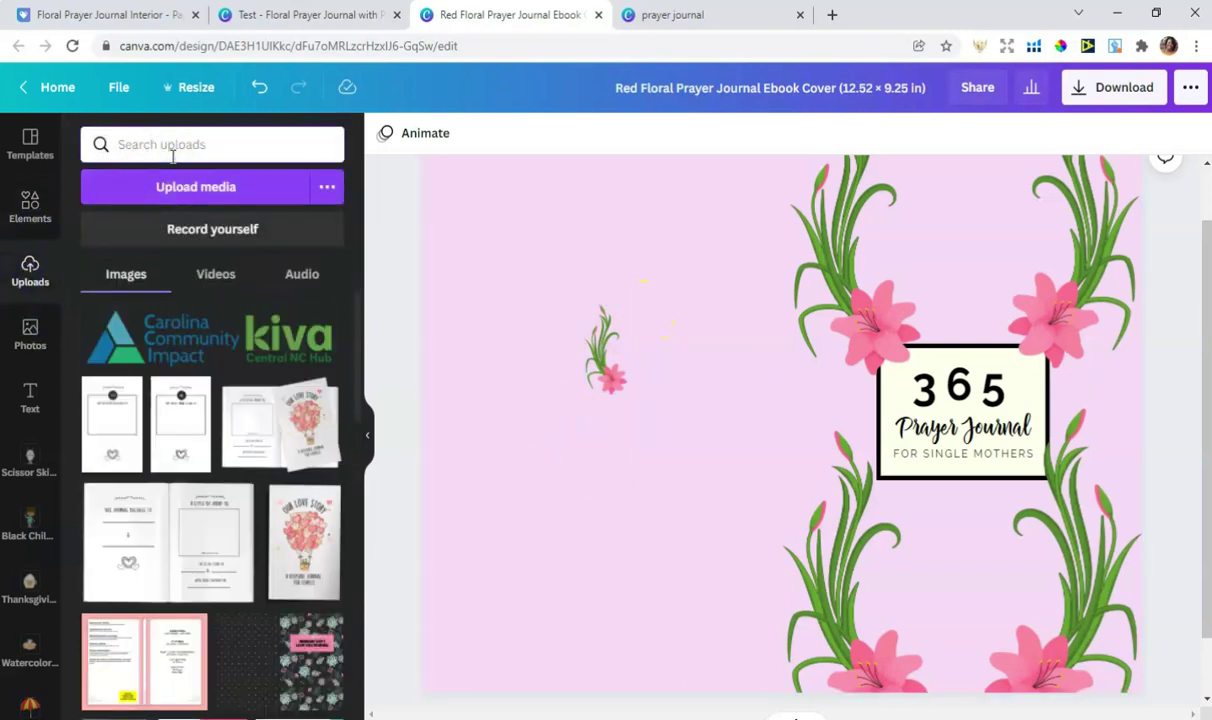
click(160, 150)
text(6X9)
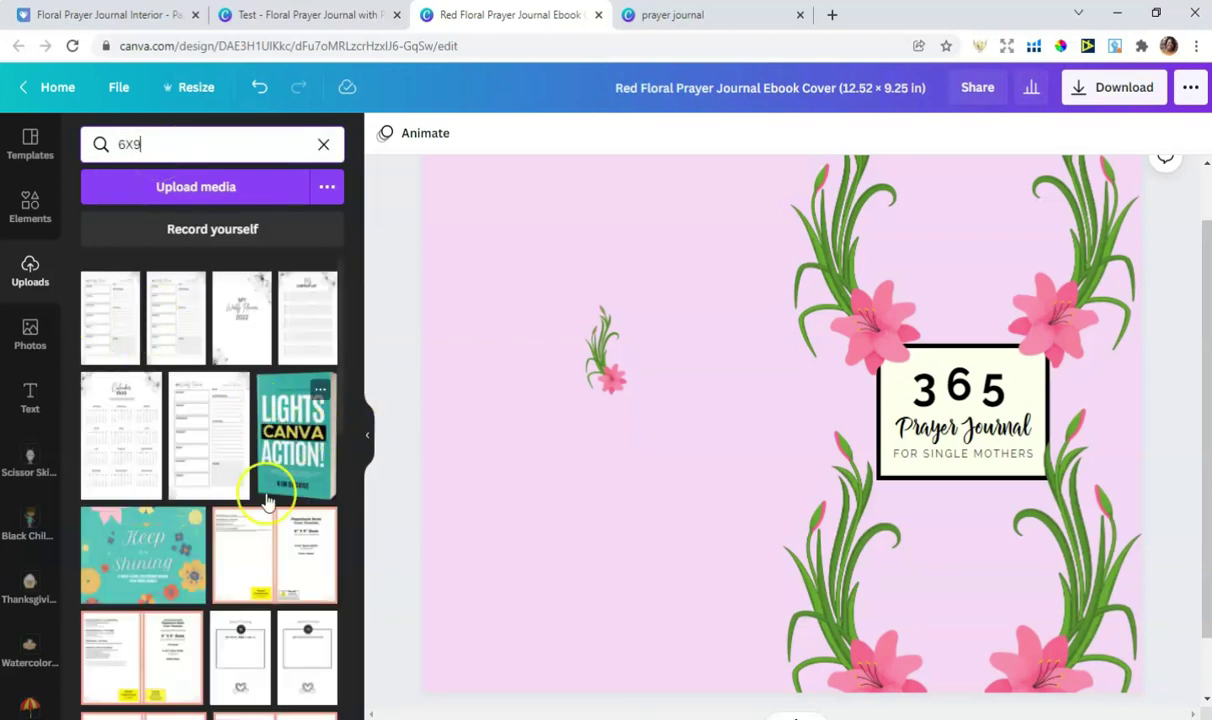
scroll(268, 480, down, 1)
click(262, 462)
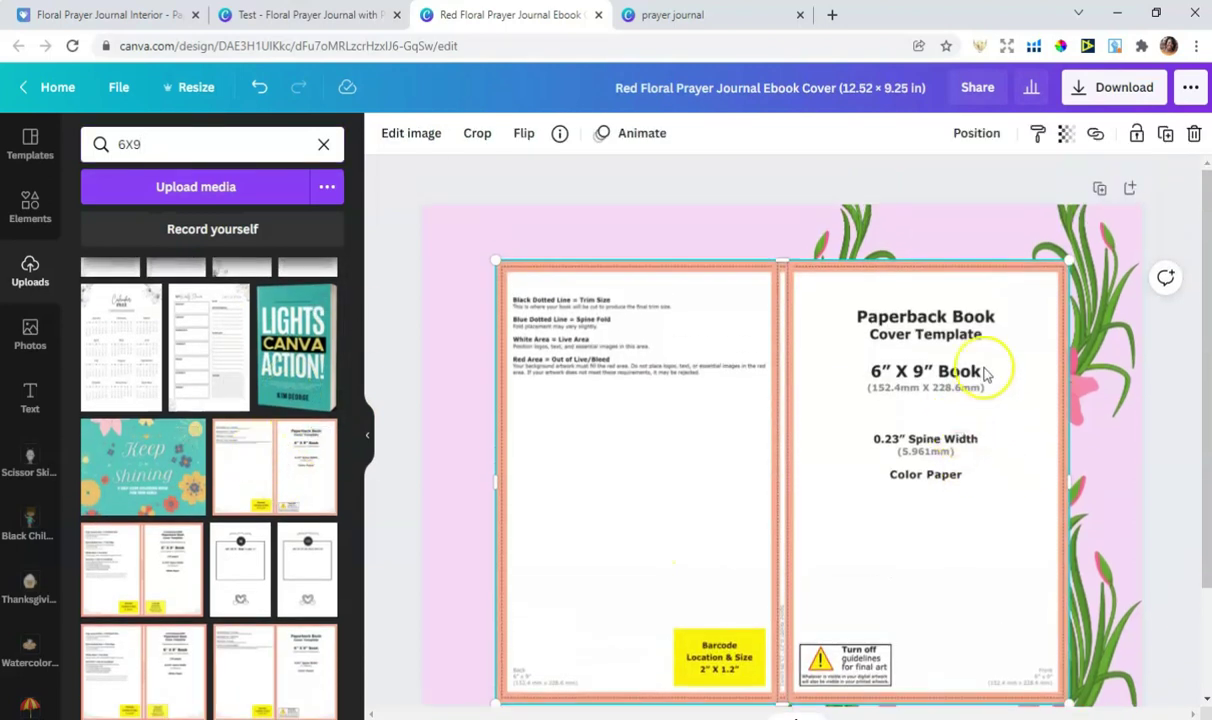
- Enlarge the paperback cover template from opposite corners until it covers the whole page
drag(1066, 262, 1139, 208)
scroll(519, 535, down, 1)
drag(490, 611, 427, 669)
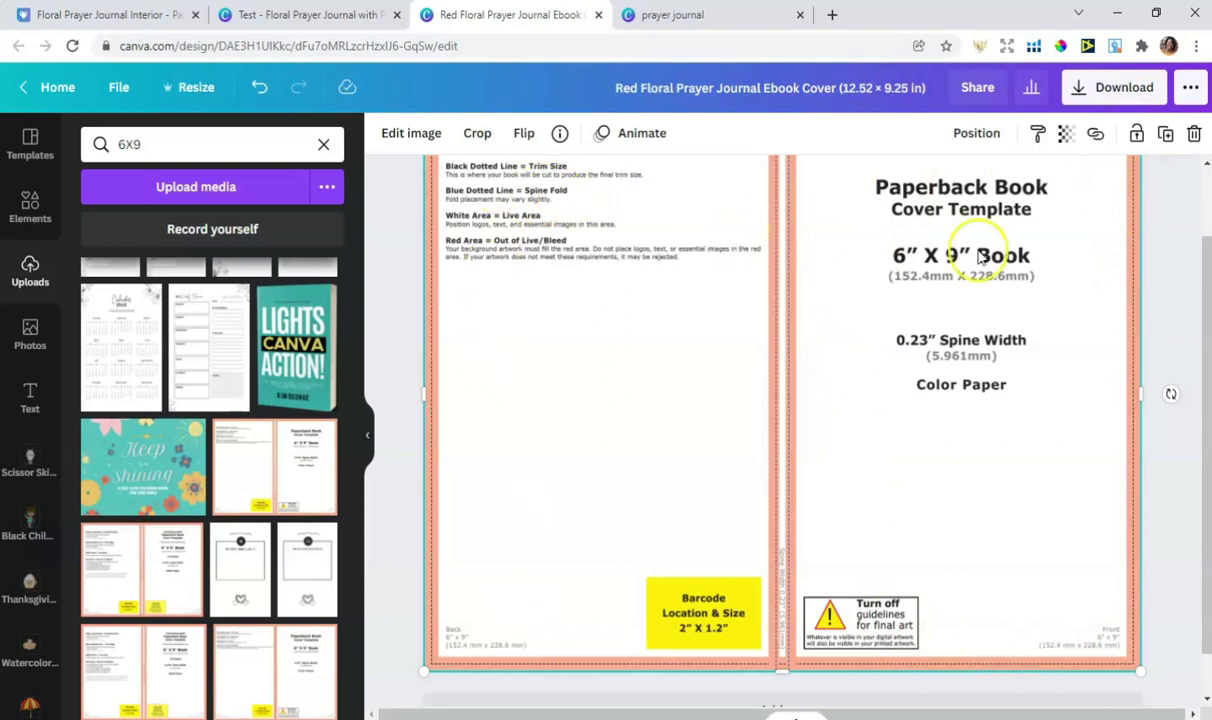
scroll(1087, 257, up, 1)
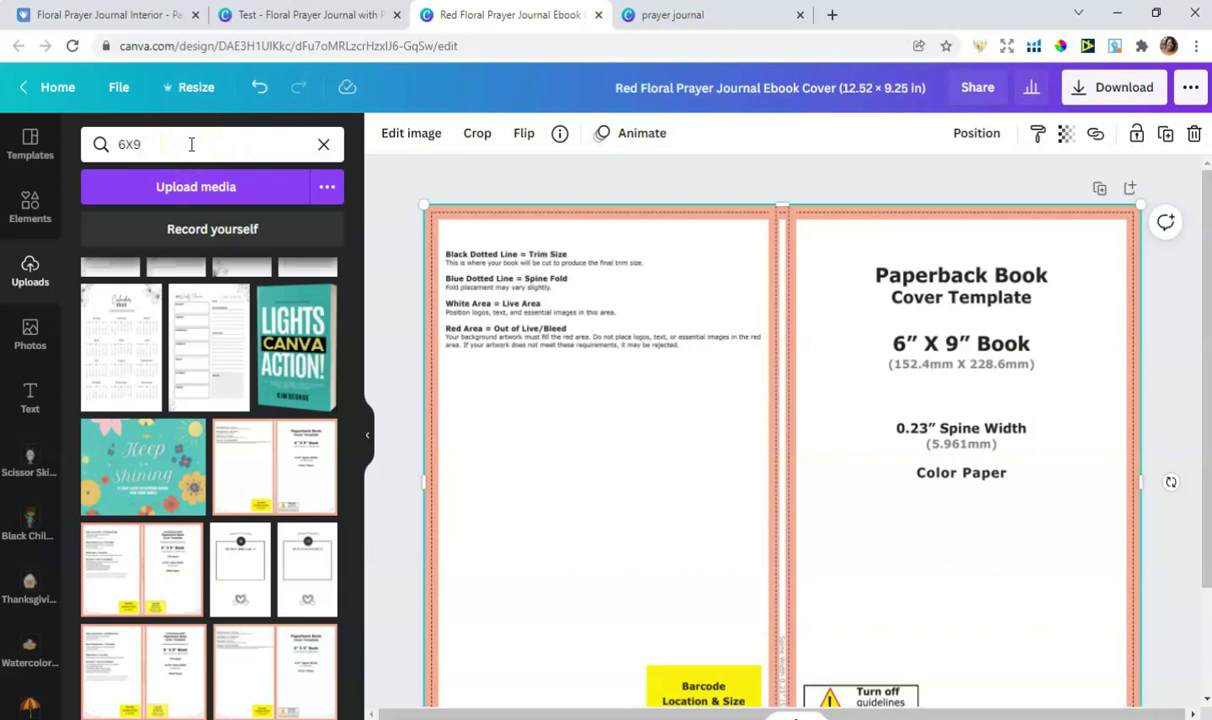
- Set the cover template's transparency to 46 to check the artwork against its guidelines, and delete the template
click(1068, 140)
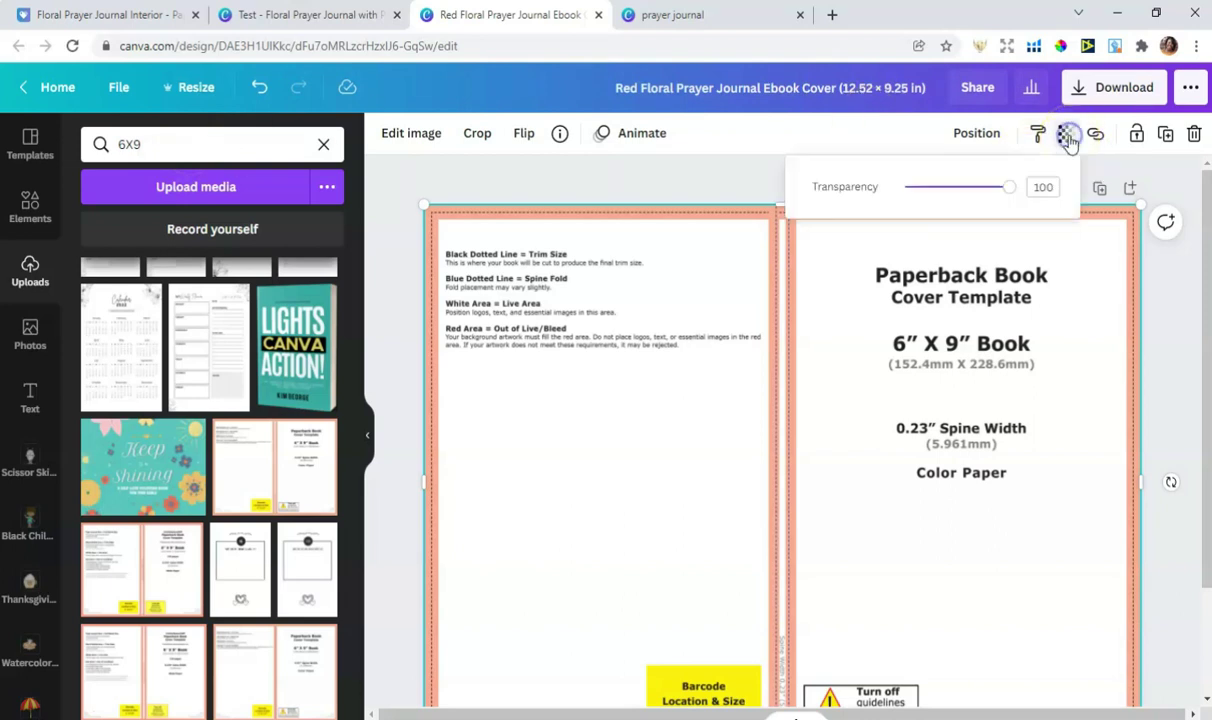
drag(1006, 192, 955, 197)
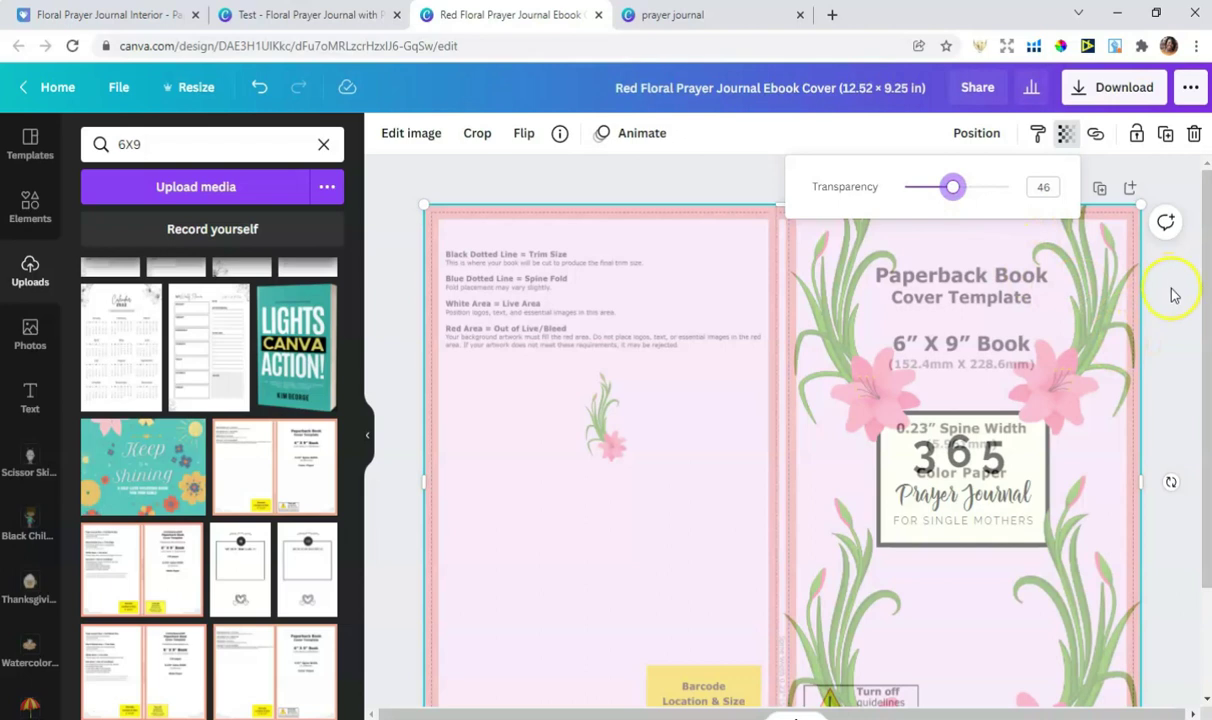
click(1110, 276)
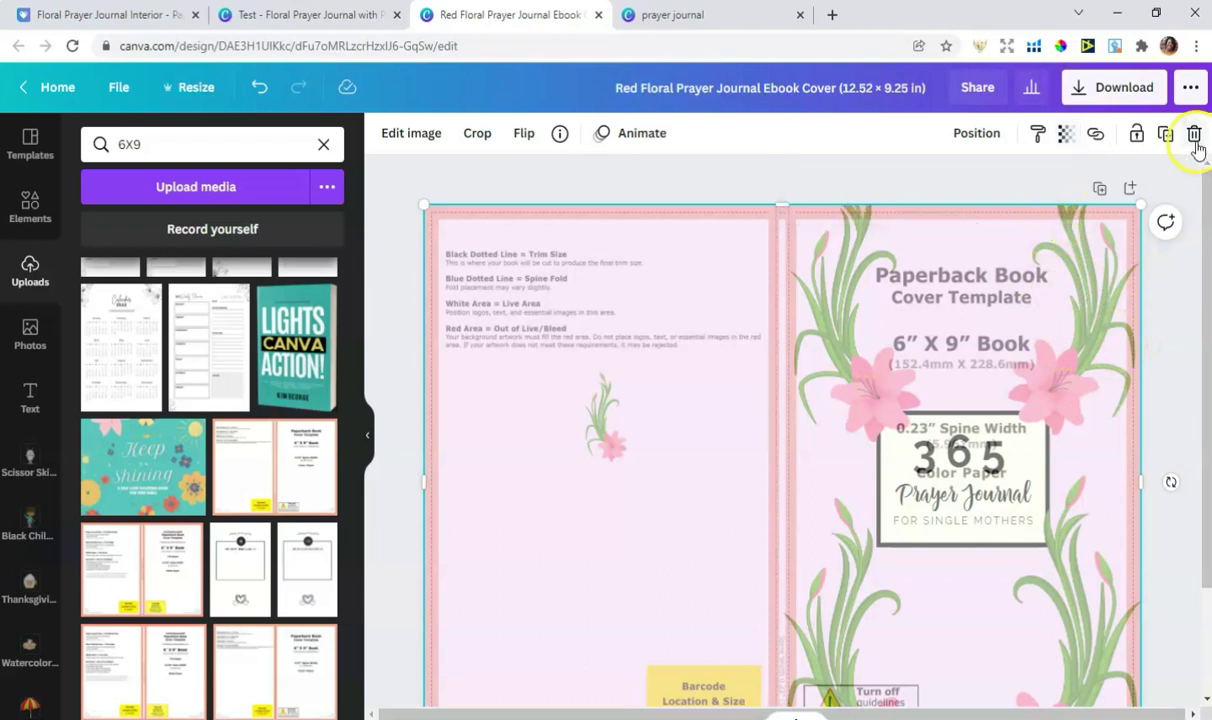
click(1194, 135)
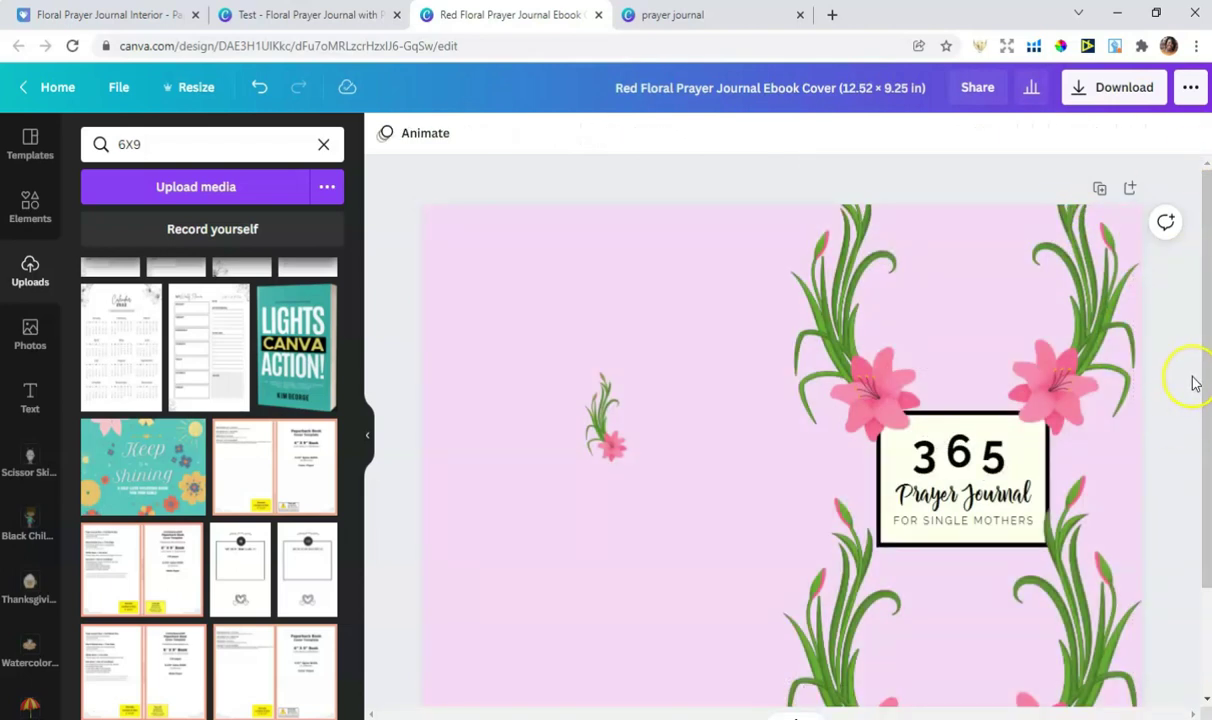
- Download the cover as a PDF Print file without crop marks and bleed
click(1097, 100)
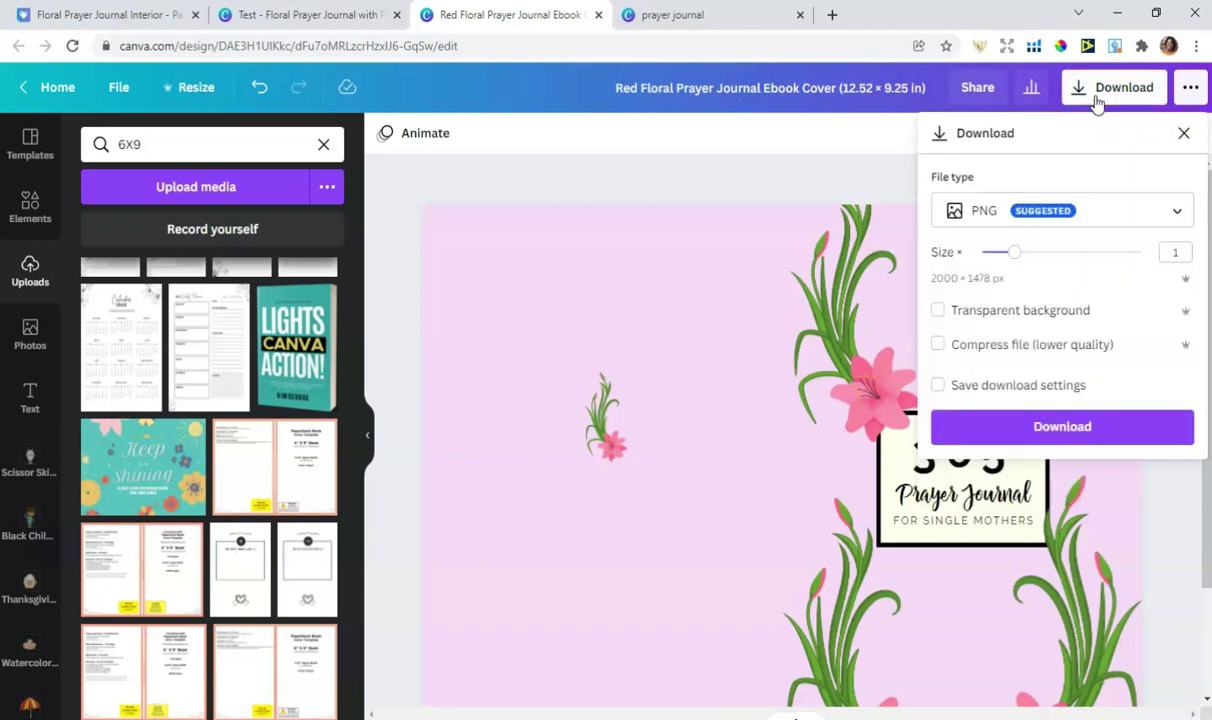
click(1074, 222)
click(1022, 384)
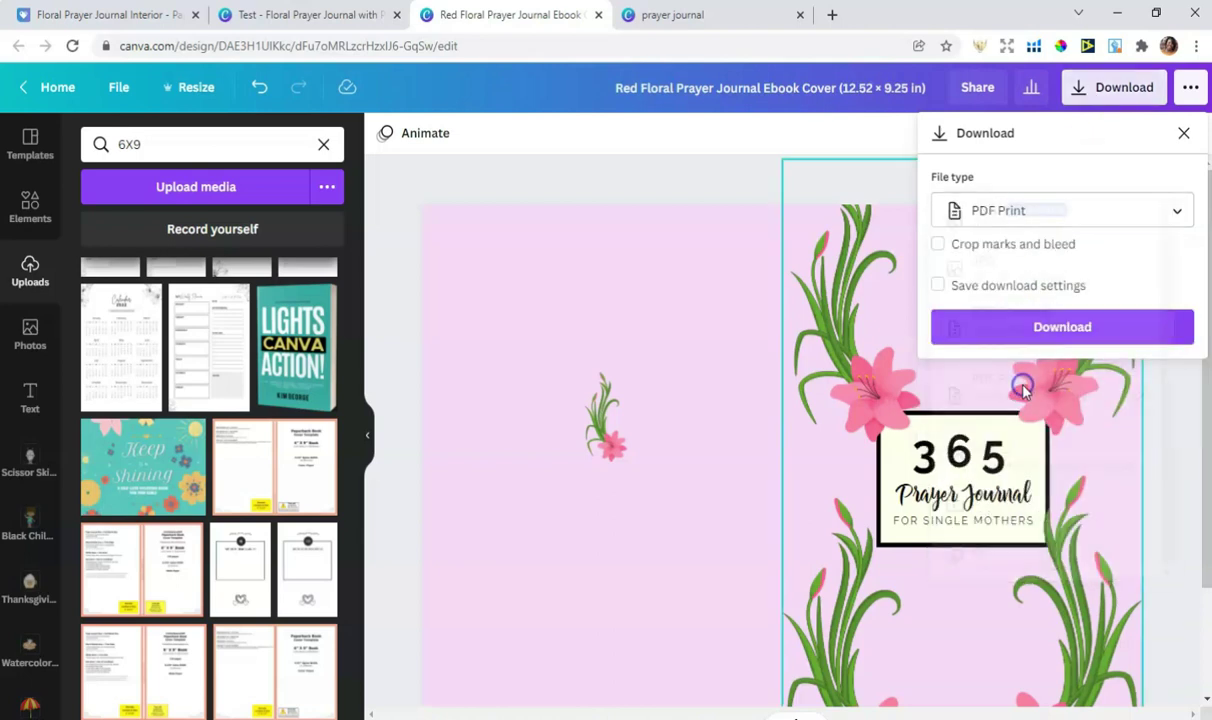
click(1046, 329)
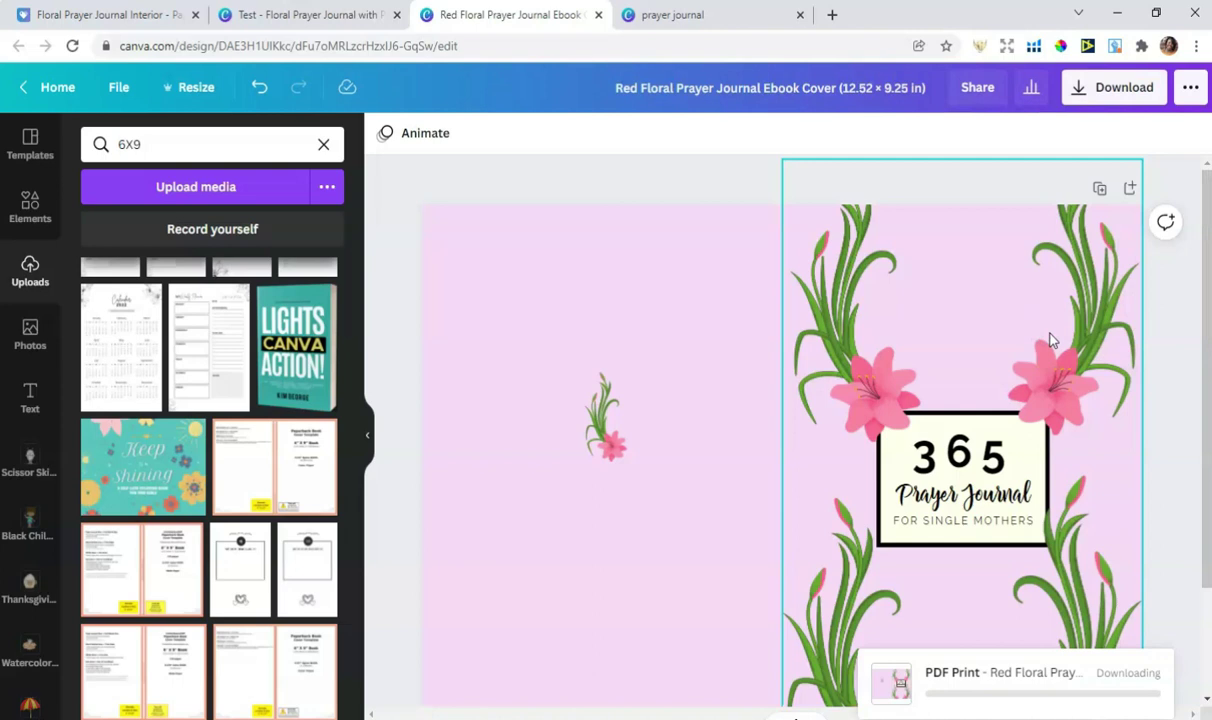
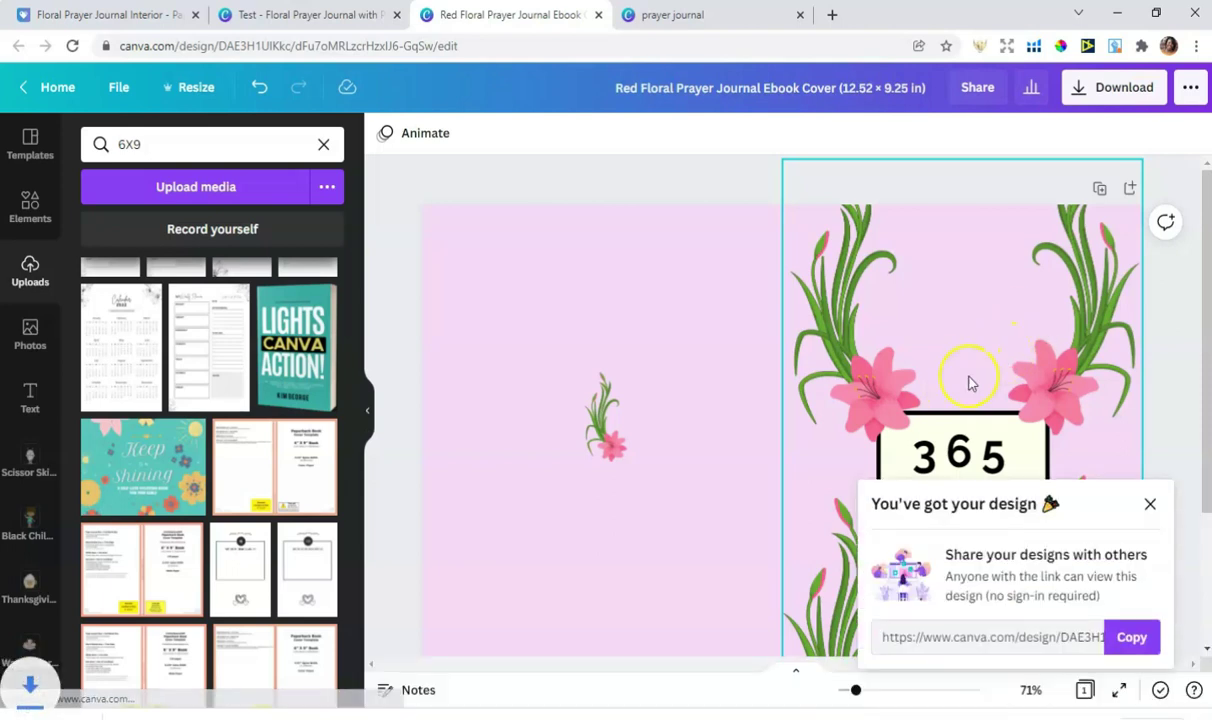
- Open the downloaded cover PDF and review the whole page
click(105, 716)
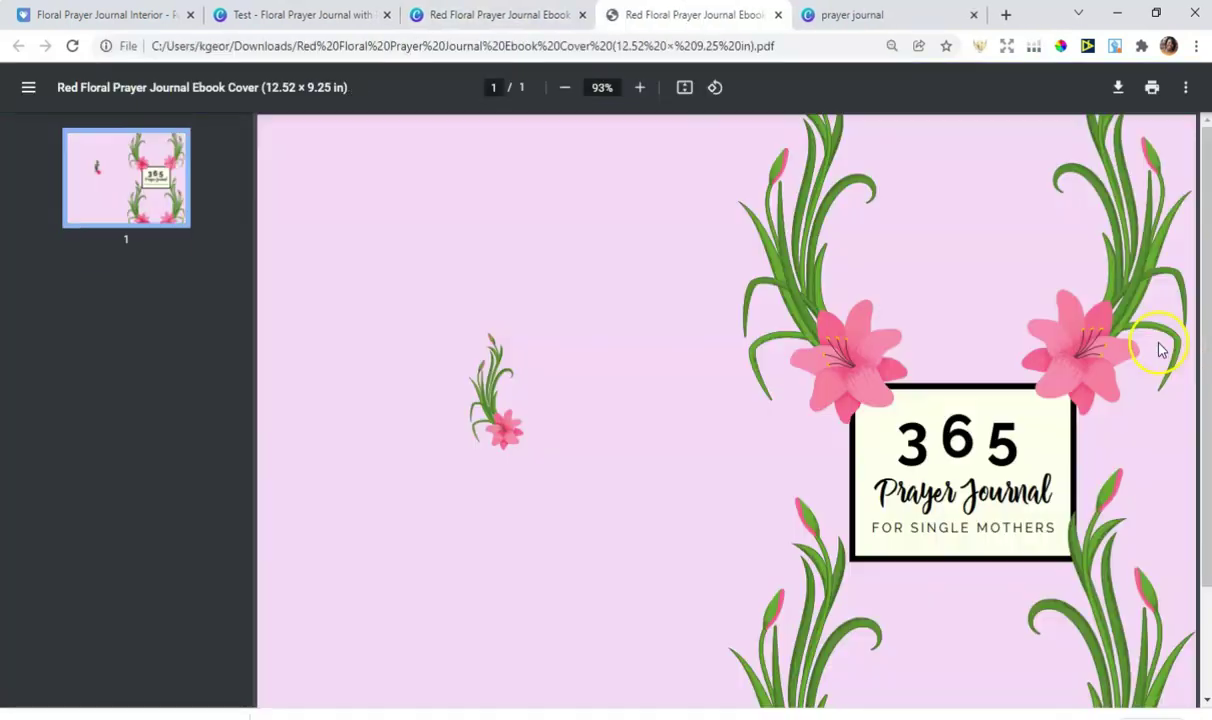
scroll(1157, 346, down, 2)
scroll(1157, 344, up, 2)
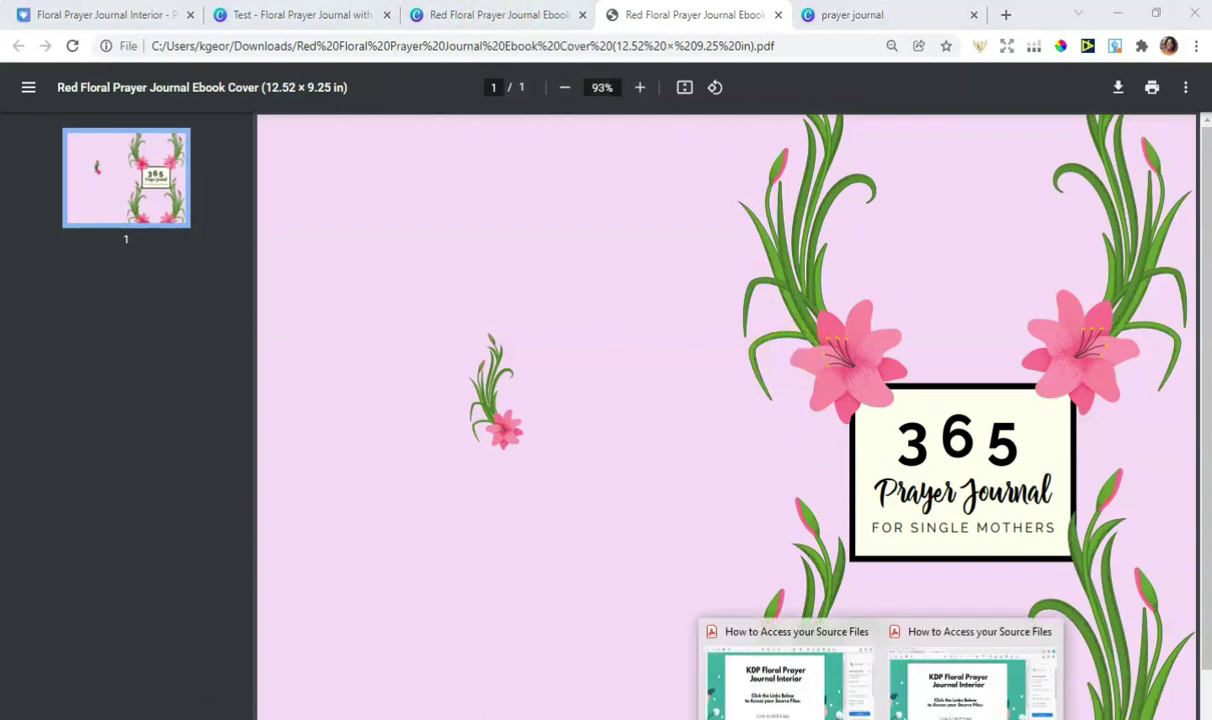
- Switch to Adobe Acrobat and close the How to Access your Source Files document
mouse_move(1050, 638)
click(866, 631)
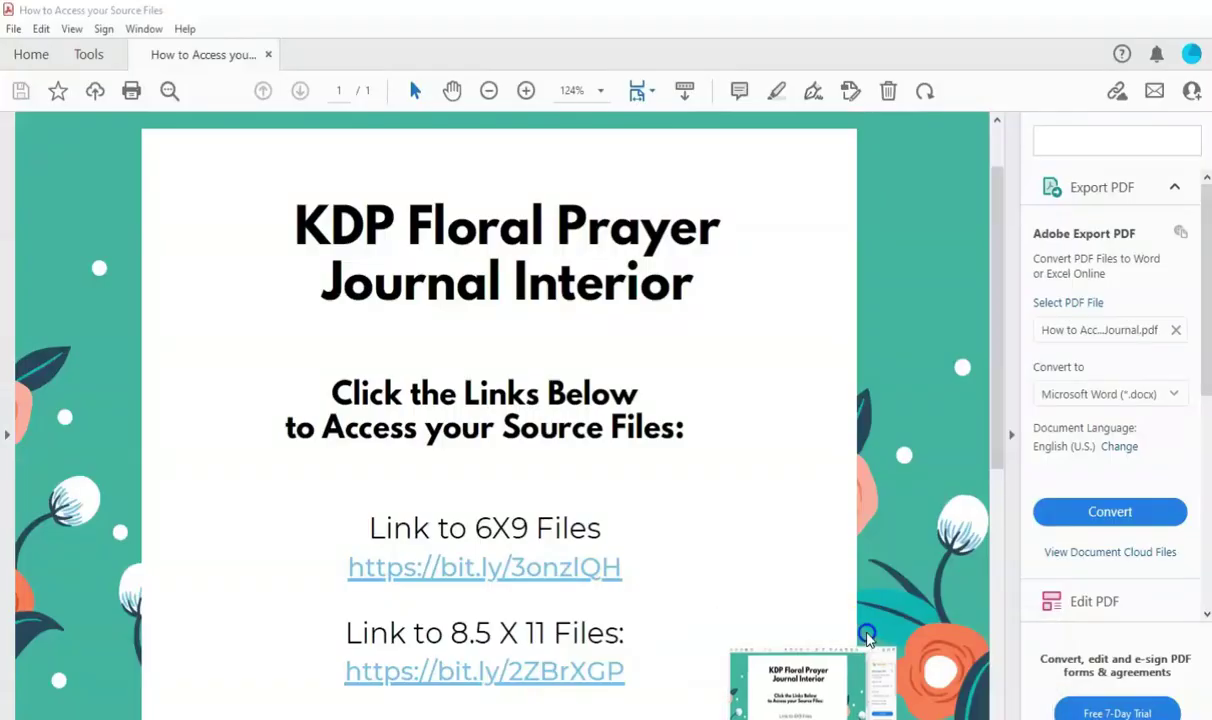
click(1192, 12)
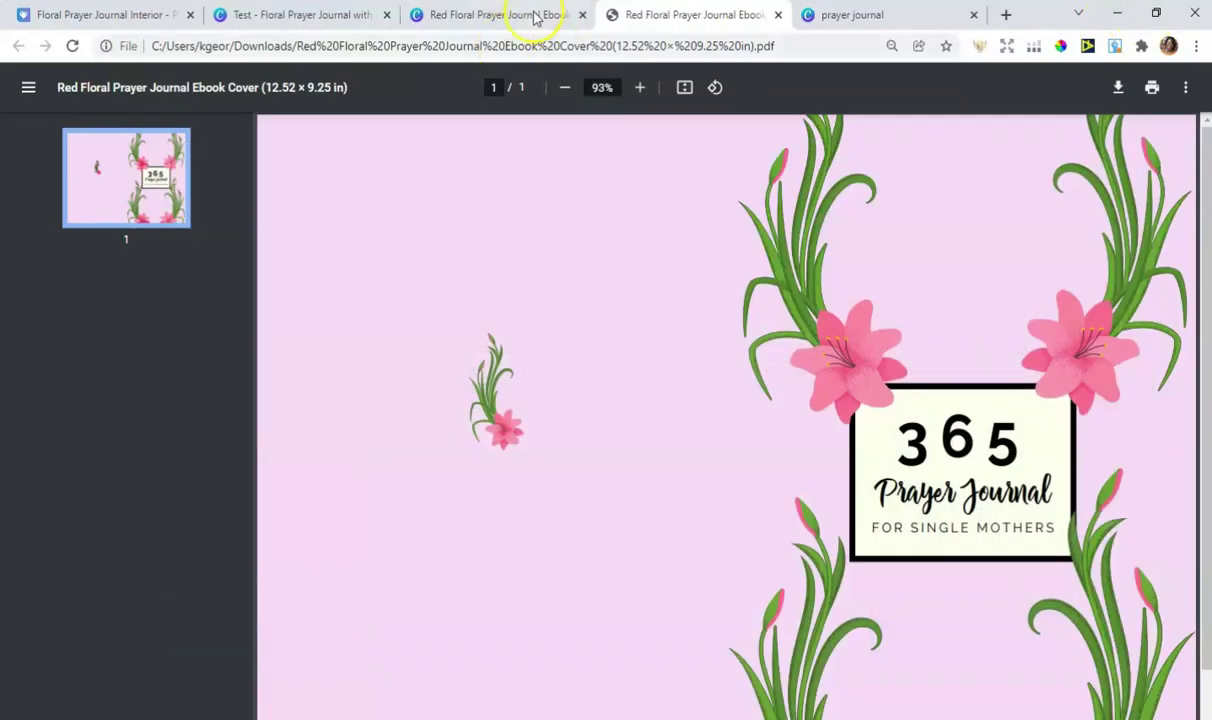
- Switch to the Floral Prayer Journal with Prompts design in Canva, dismiss its sharing notice, and review the first two pages
click(533, 14)
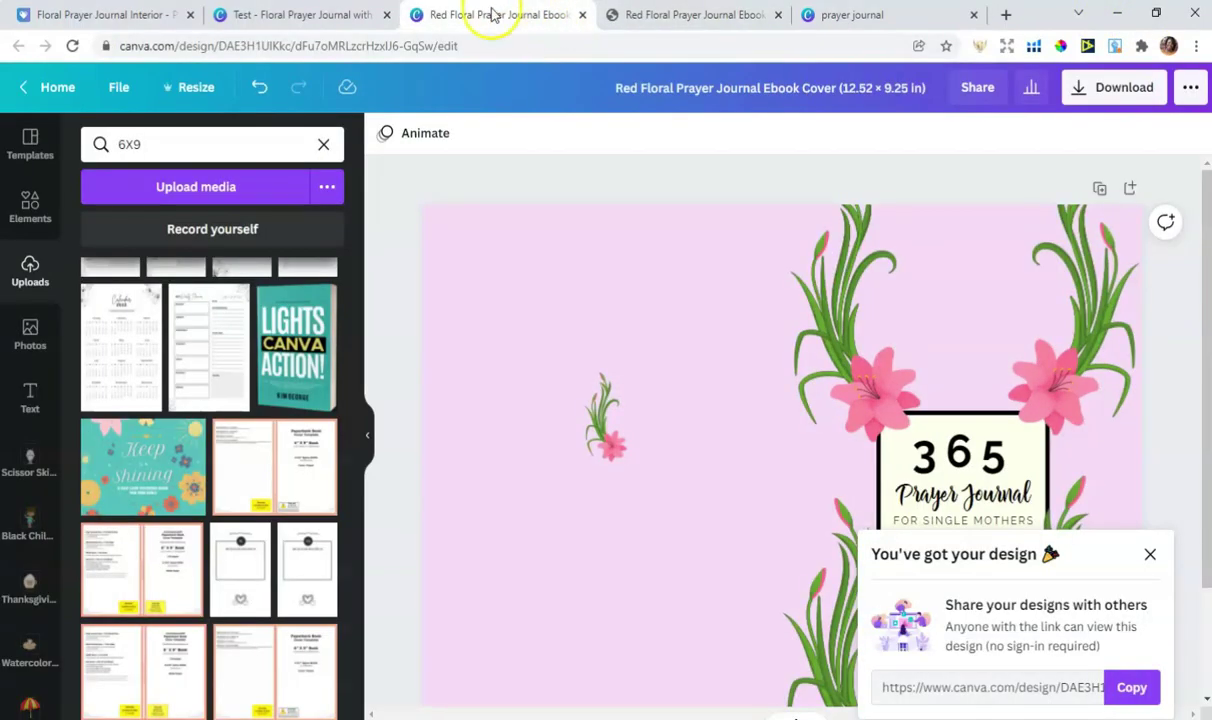
click(288, 14)
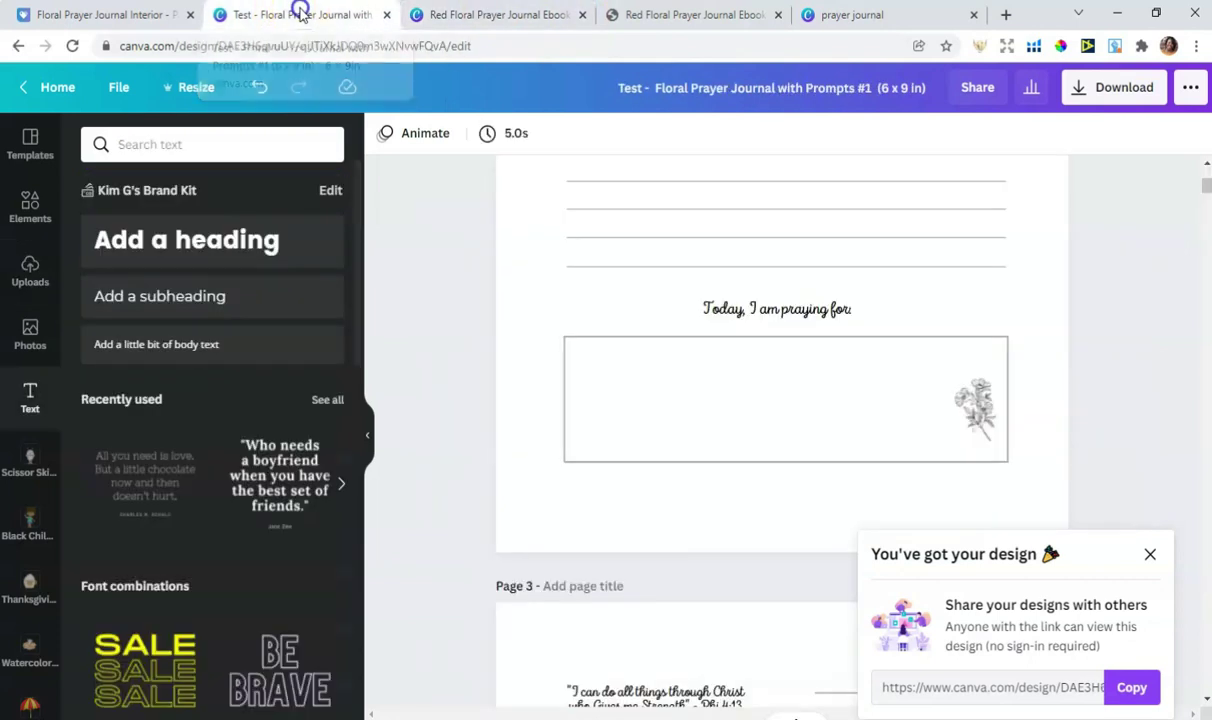
click(1150, 554)
drag(1206, 190, 1206, 162)
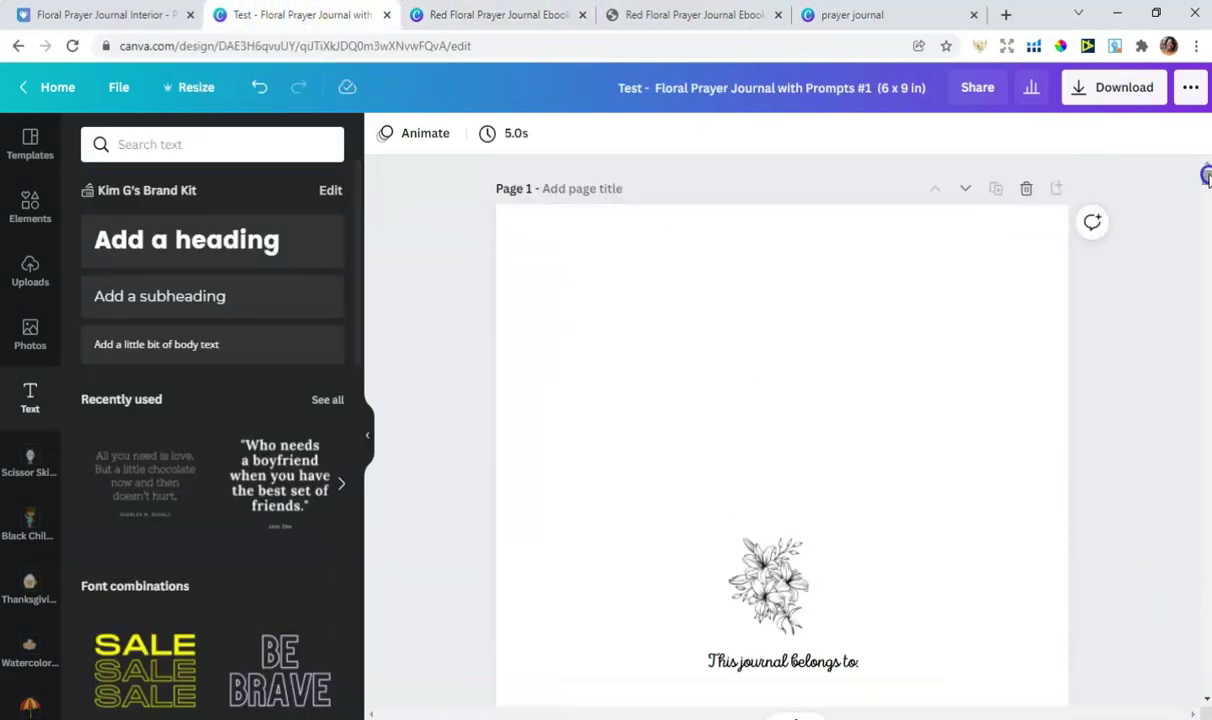
scroll(1178, 374, down, 2)
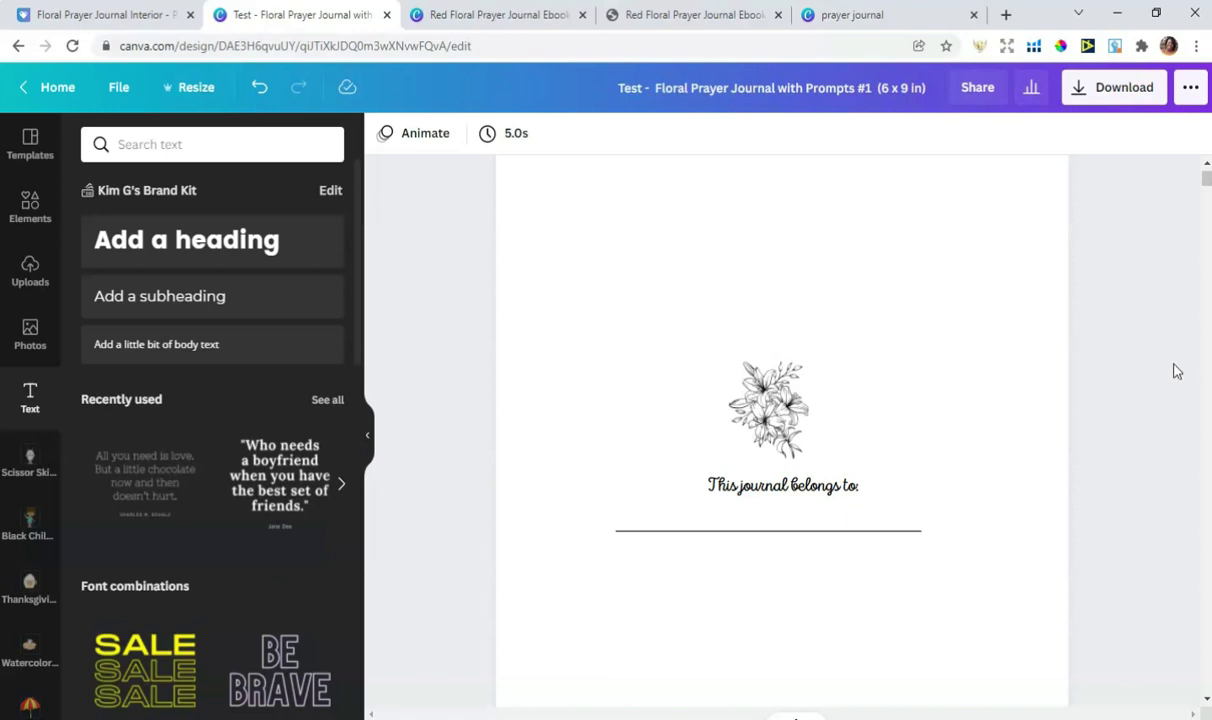
scroll(1176, 372, down, 3)
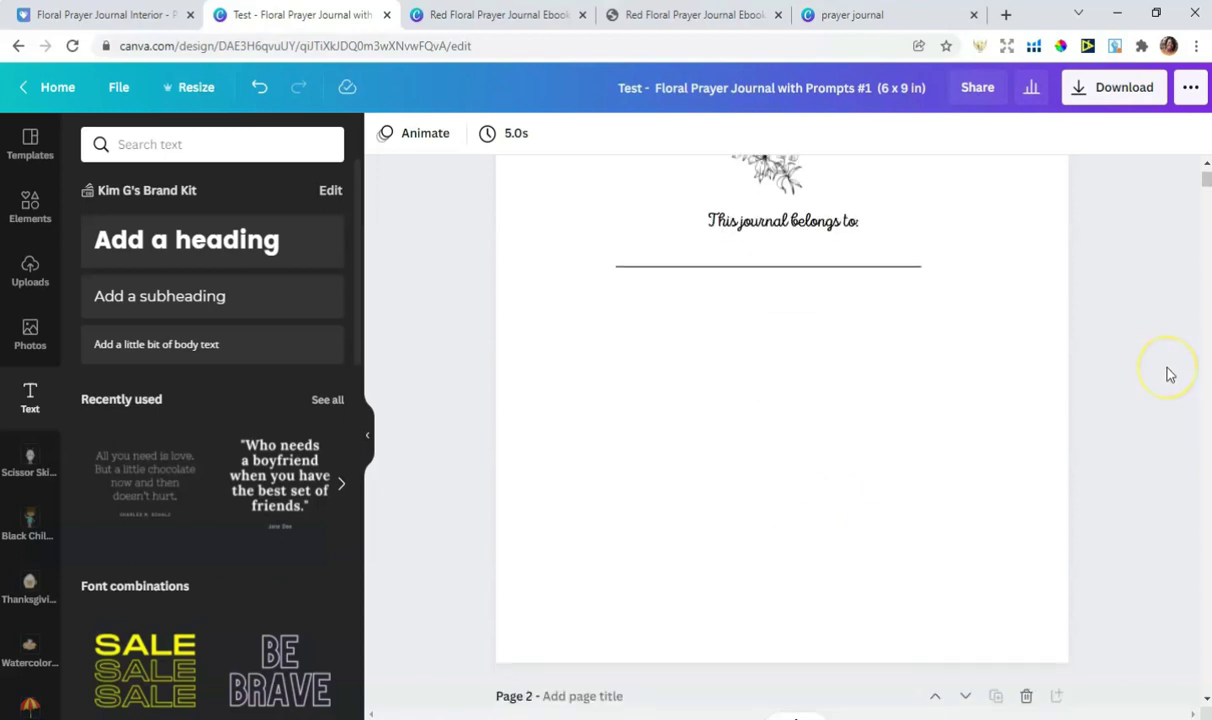
scroll(1170, 375, down, 5)
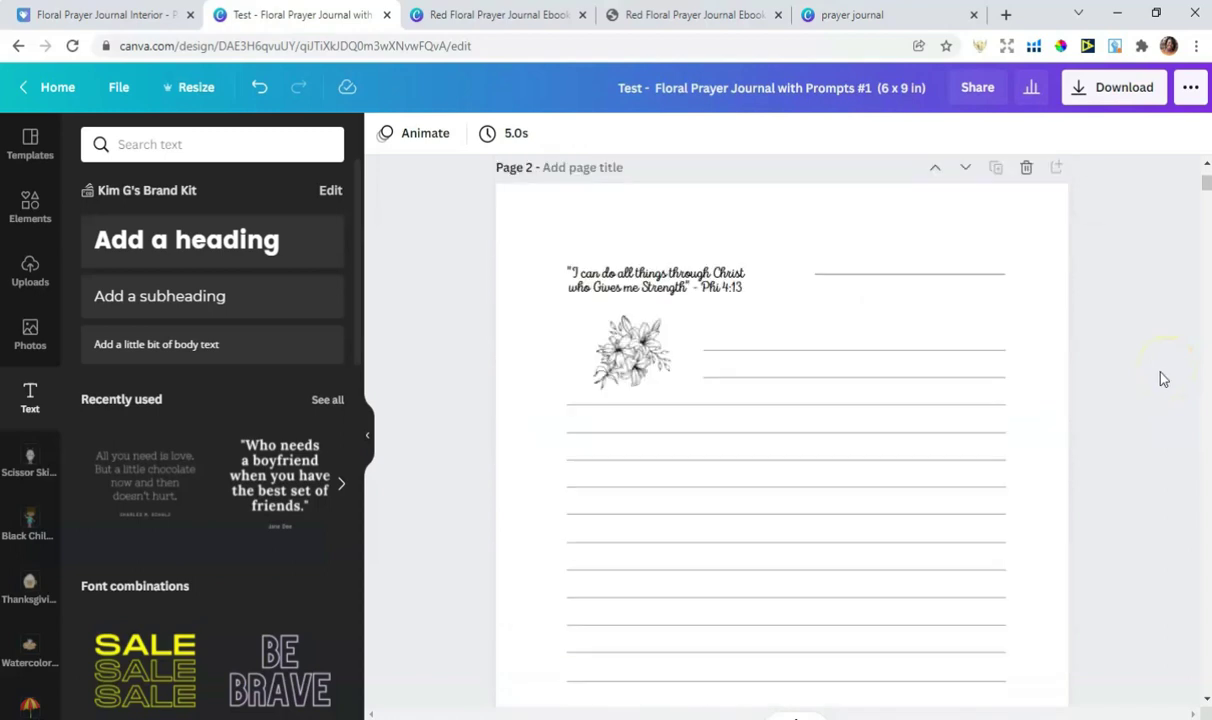
- Return to the Red Floral Prayer Journal Ebook Cover design and dismiss its sharing notice to view the cover
click(510, 15)
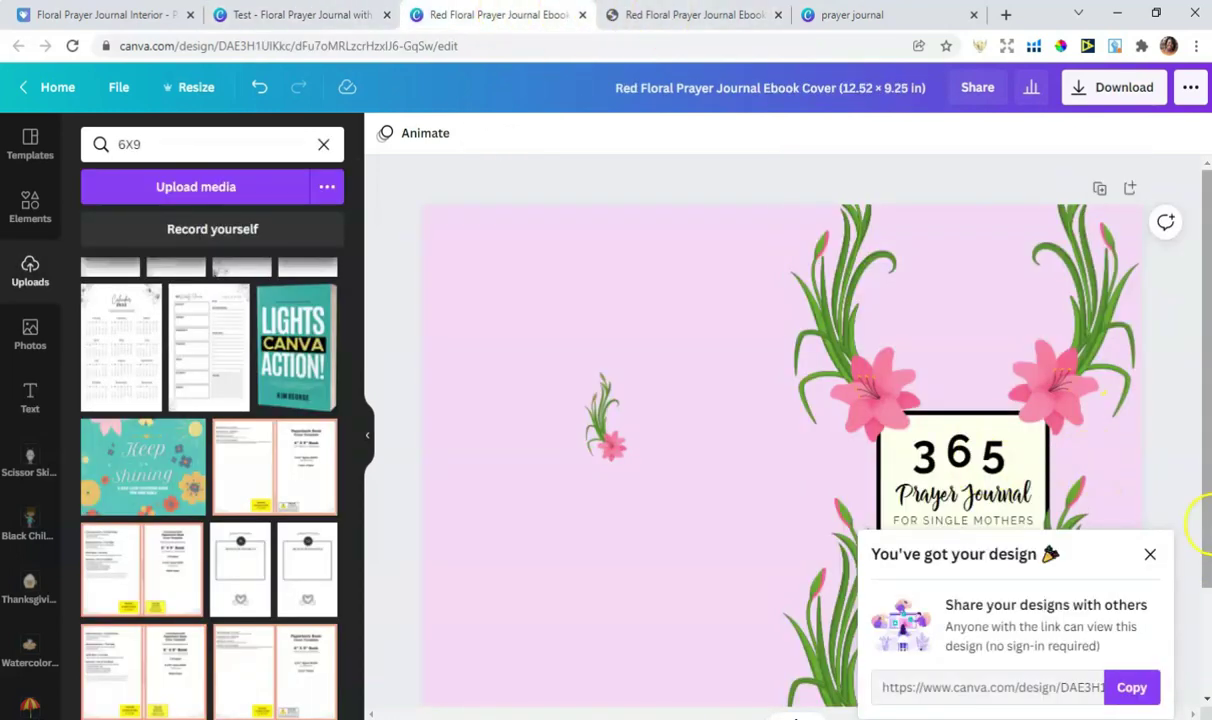
click(1150, 554)
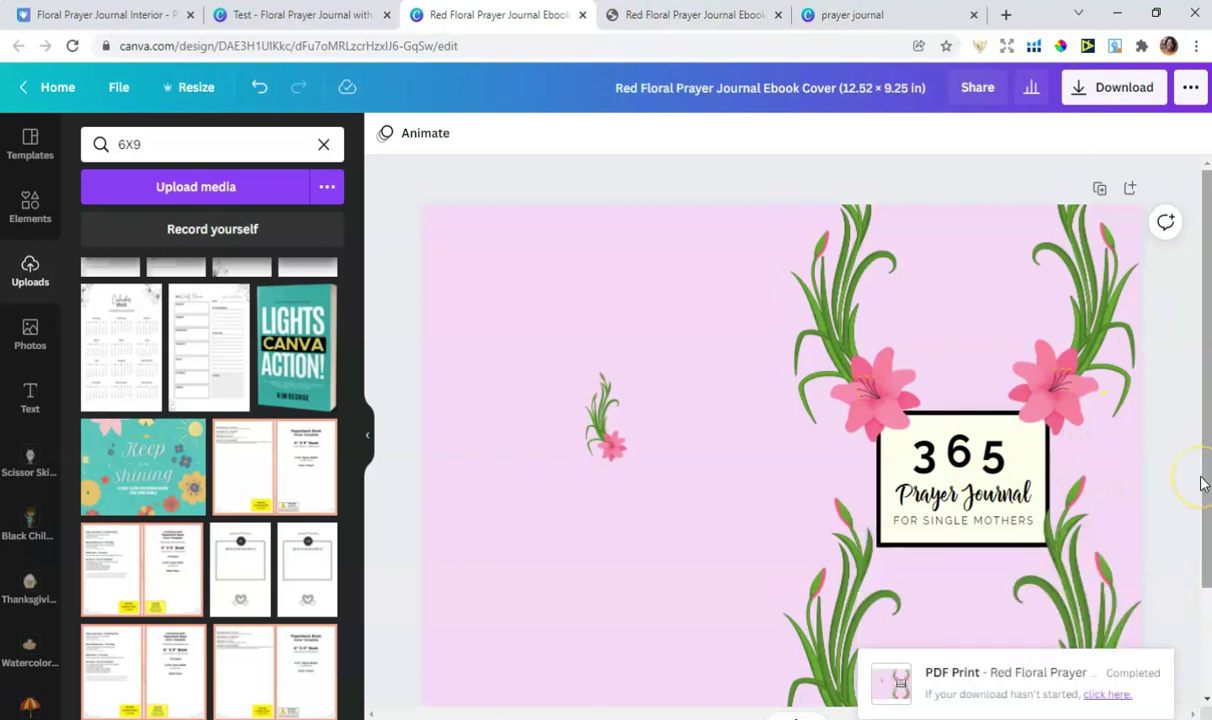